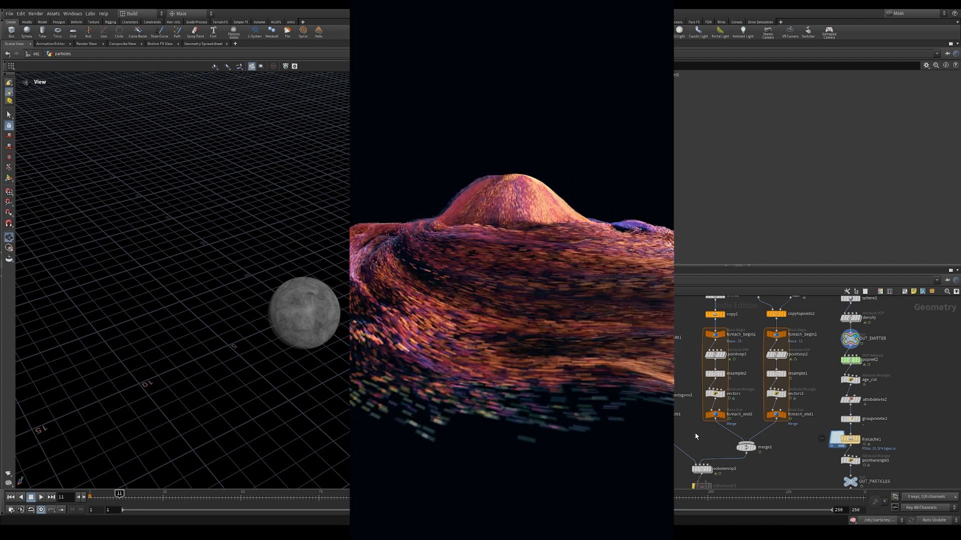
# Inspect the finished setup by displaying the merged guide curves and then the velocity volume trails
pyautogui.click(754, 447)
pyautogui.click(746, 446)
pyautogui.moveTo(314, 344); pyautogui.dragTo(332, 356)
pyautogui.moveTo(292, 302); pyautogui.dragTo(261, 322)
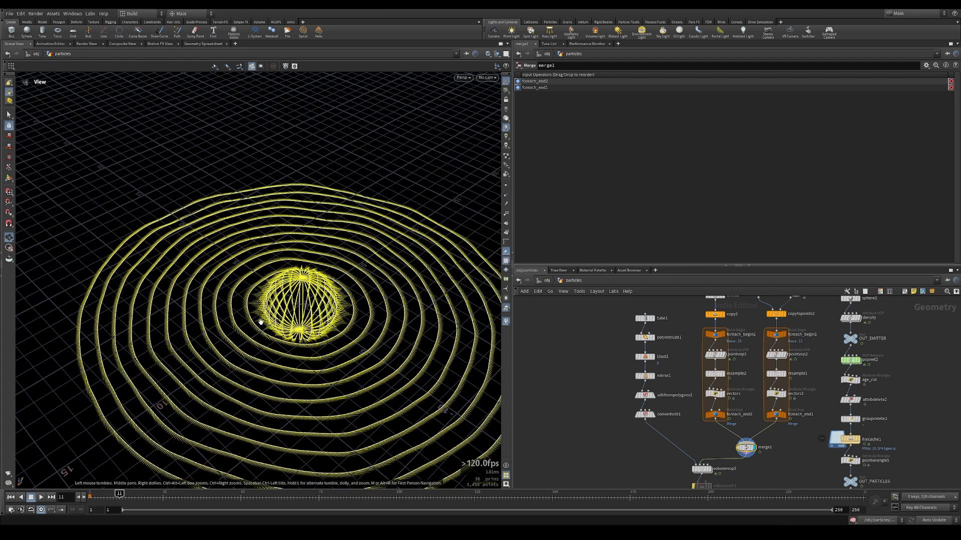
pyautogui.moveTo(598, 449); pyautogui.dragTo(605, 379, button='middle')
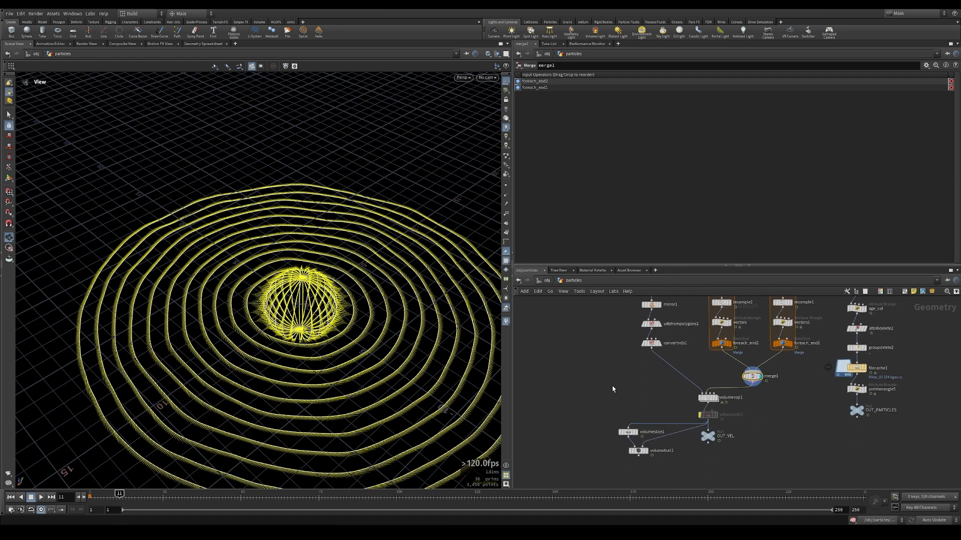
pyautogui.click(641, 452)
pyautogui.click(638, 452)
pyautogui.moveTo(320, 350)
pyautogui.mouseDown()
pyautogui.moveTo(332, 360)
pyautogui.moveTo(338, 352)
pyautogui.mouseUp()
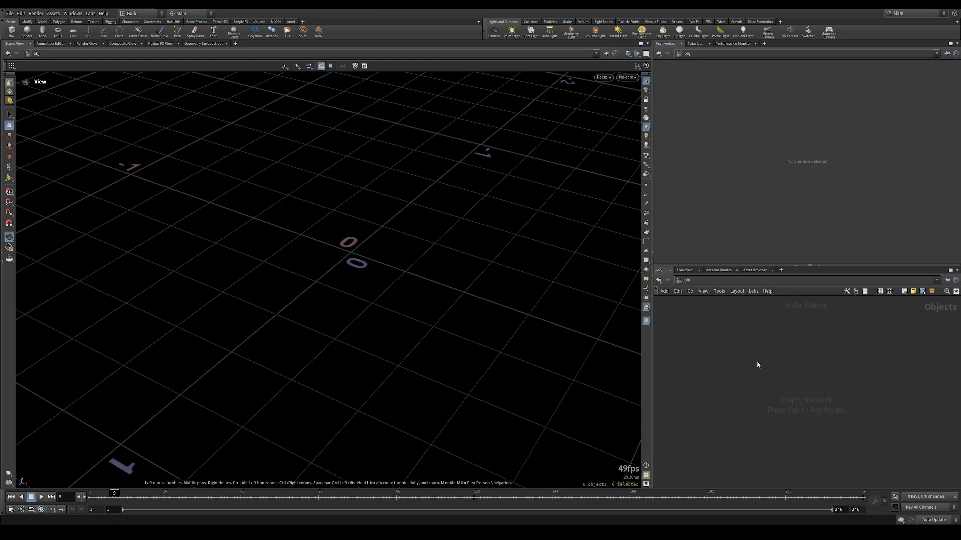
# Create a Geometry object in the empty scene and rename it particles
pyautogui.press('Tab')
pyautogui.write('geo')
pyautogui.press('Return')
pyautogui.click(758, 357)
pyautogui.doubleClick(781, 356)
pyautogui.write('particles')
pyautogui.press('Return')
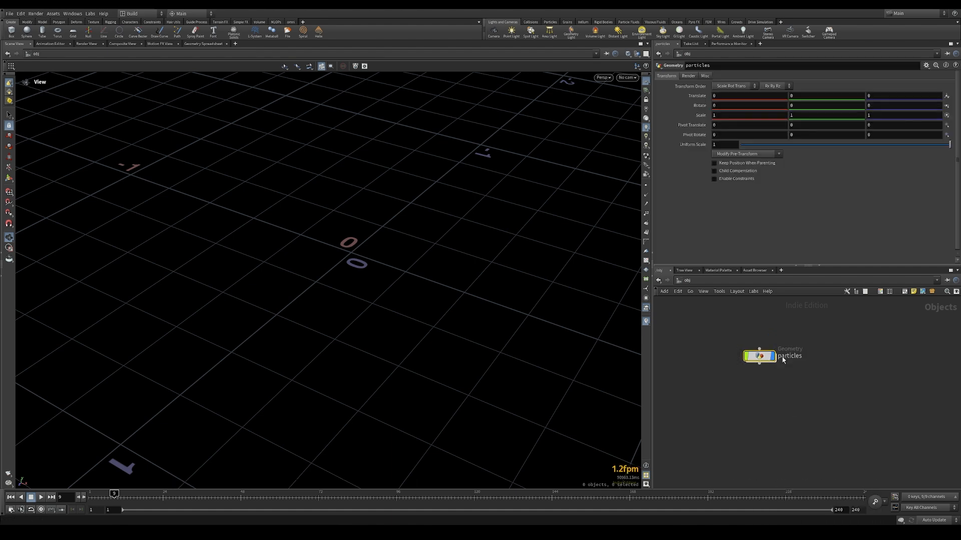
# Add a Sphere node inside the particles geometry
pyautogui.doubleClick(767, 357)
pyautogui.press('Tab')
pyautogui.write('sp')
pyautogui.press('Return')
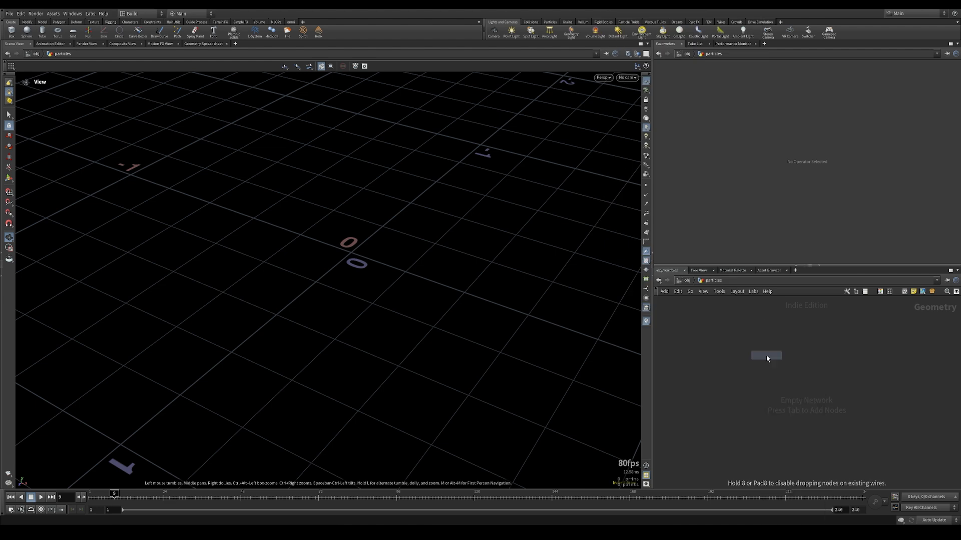
pyautogui.click(767, 355)
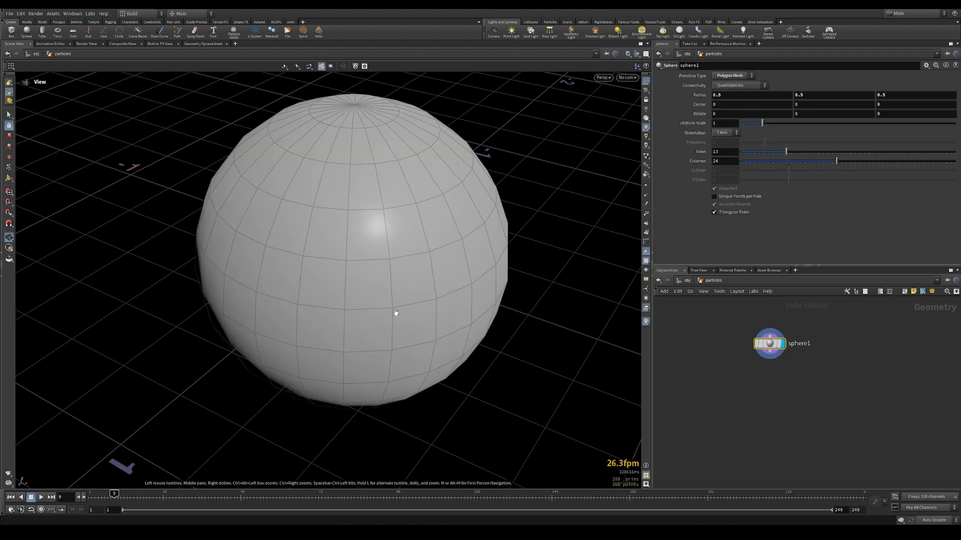
# Reset the sphere's radius to its default of 1 and set its uniform scale to 2
pyautogui.press('f')
pyautogui.keyDown('ctrl'); pyautogui.middleClick(700, 96); pyautogui.keyUp('ctrl')
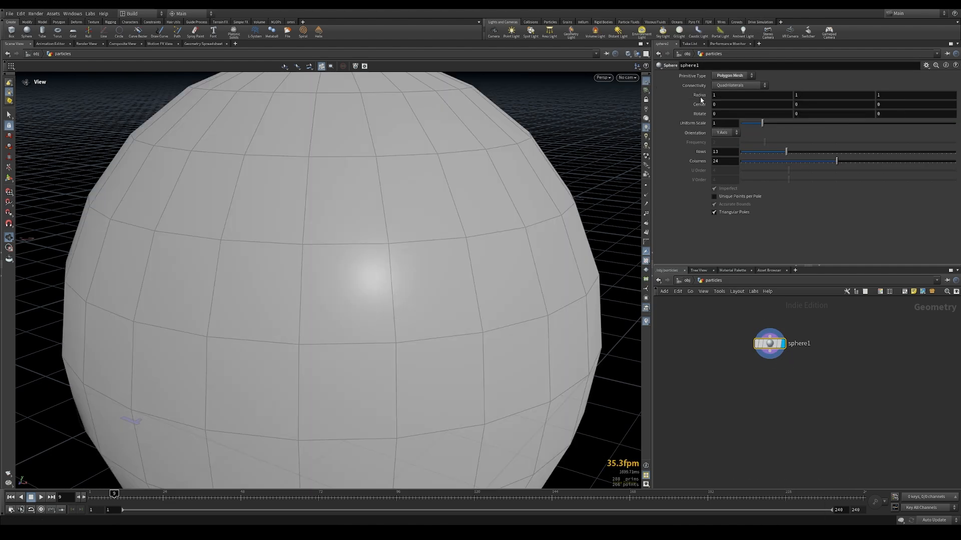
pyautogui.scroll(-5, 346, 243)
pyautogui.click(726, 124)
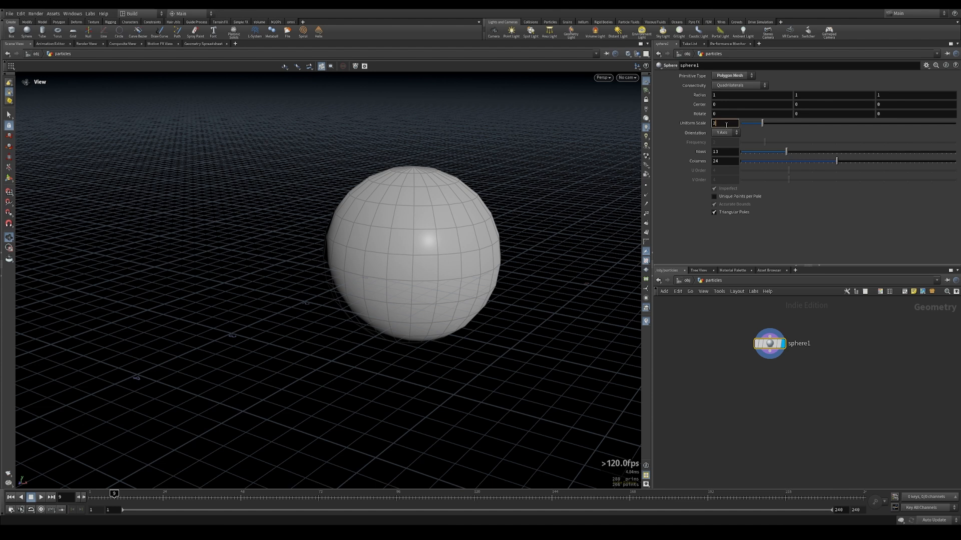
pyautogui.press('Return')
# Change the sphere's primitive type to Polygon and set its frequency to 100
pyautogui.click(731, 76)
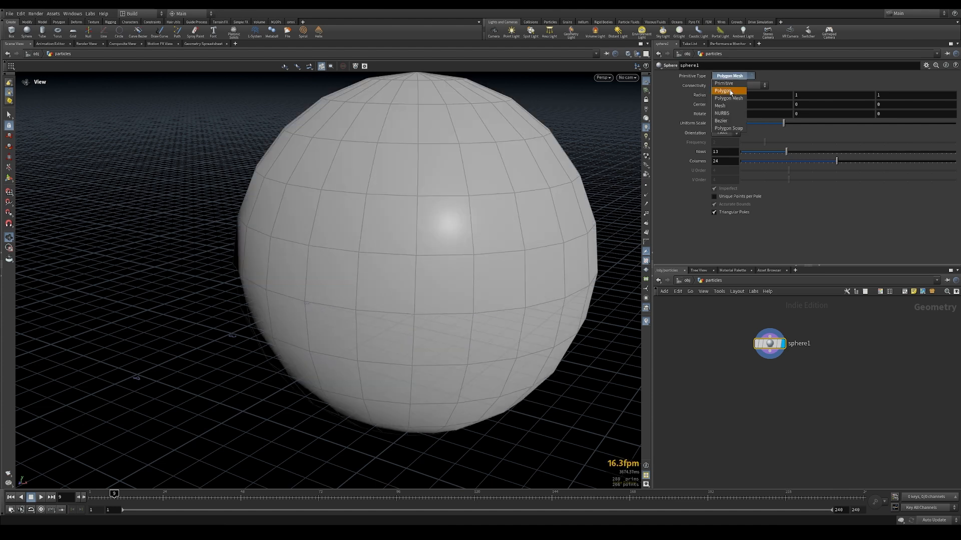
pyautogui.click(722, 91)
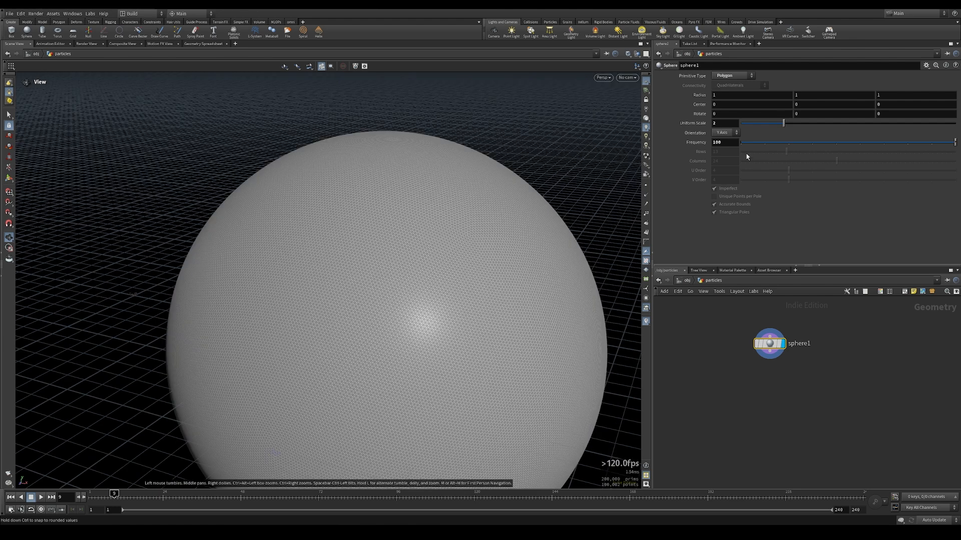
pyautogui.hotkey('ctrl', 'z')
pyautogui.moveTo(478, 320); pyautogui.dragTo(369, 227, button='middle')
pyautogui.moveTo(369, 227); pyautogui.dragTo(615, 168, button='right')
pyautogui.click(718, 144)
pyautogui.press('Return')
pyautogui.scroll(3, 429, 236)
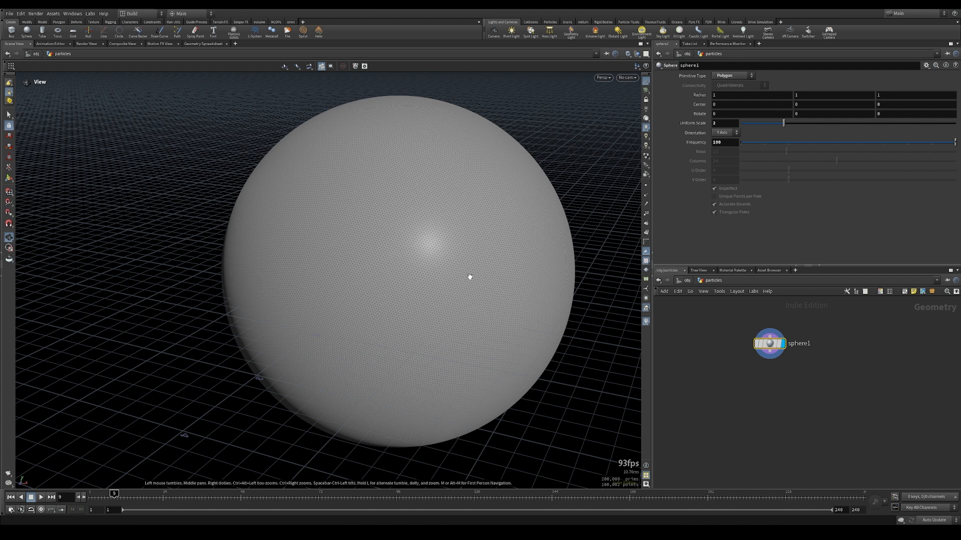
# Add a Point VOP node below the sphere node
pyautogui.press('Tab')
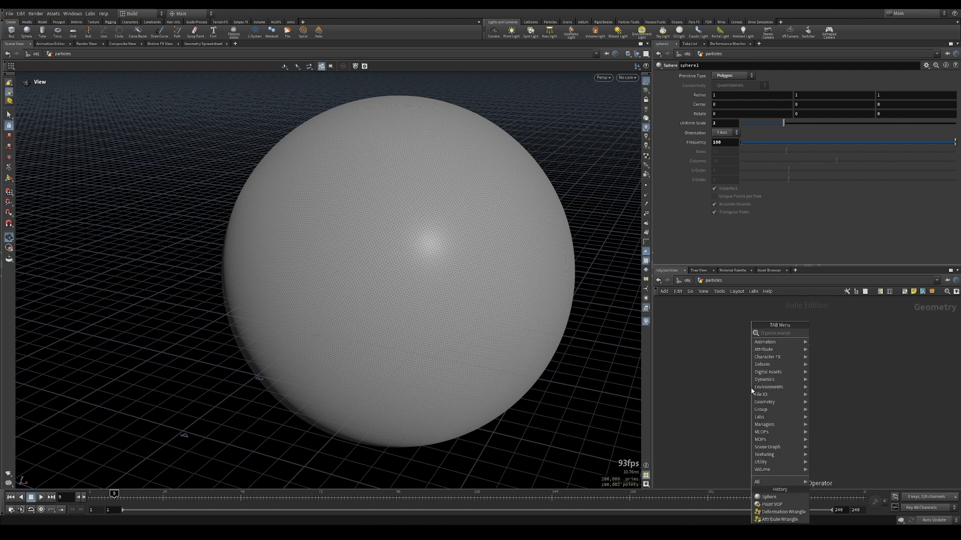
pyautogui.write('point')
pyautogui.press('Down')
pyautogui.press('Down')
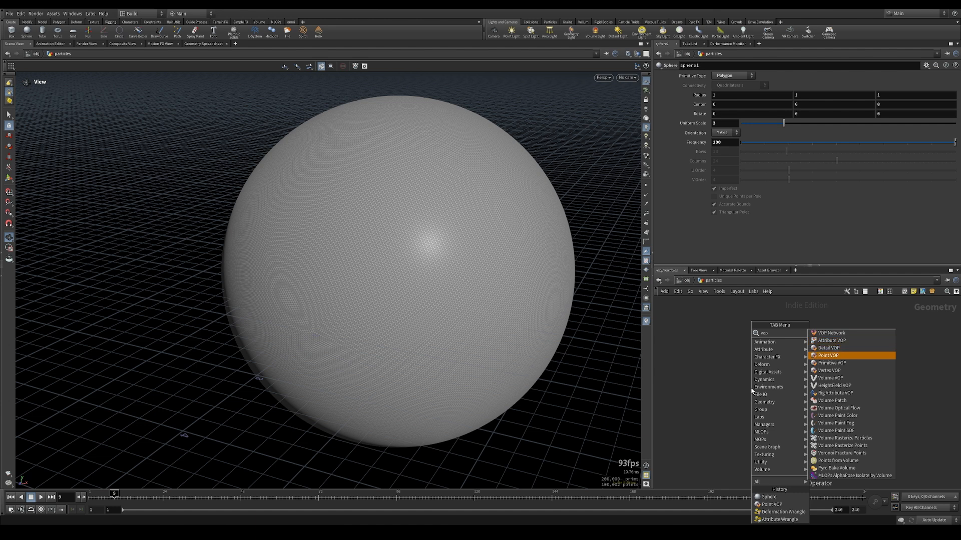
pyautogui.press('Return')
pyautogui.click(770, 396)
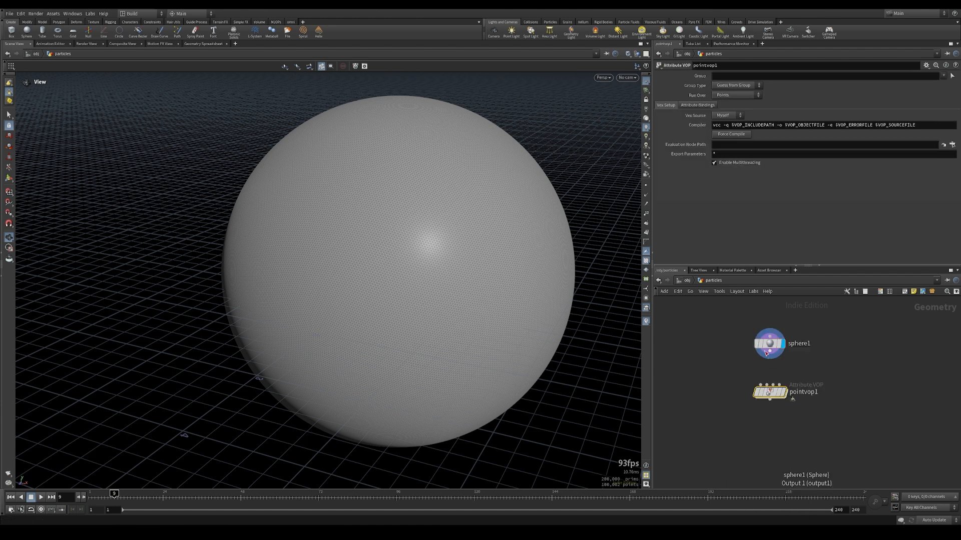
# Rename the Point VOP to density and make it the displayed node
pyautogui.doubleClick(802, 391)
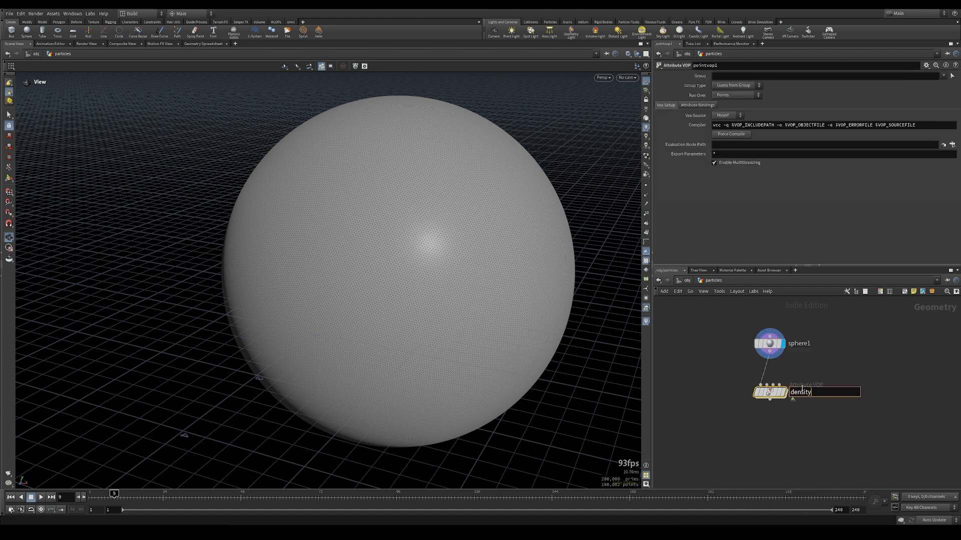
pyautogui.press('Return')
pyautogui.moveTo(767, 391)
pyautogui.press('r')
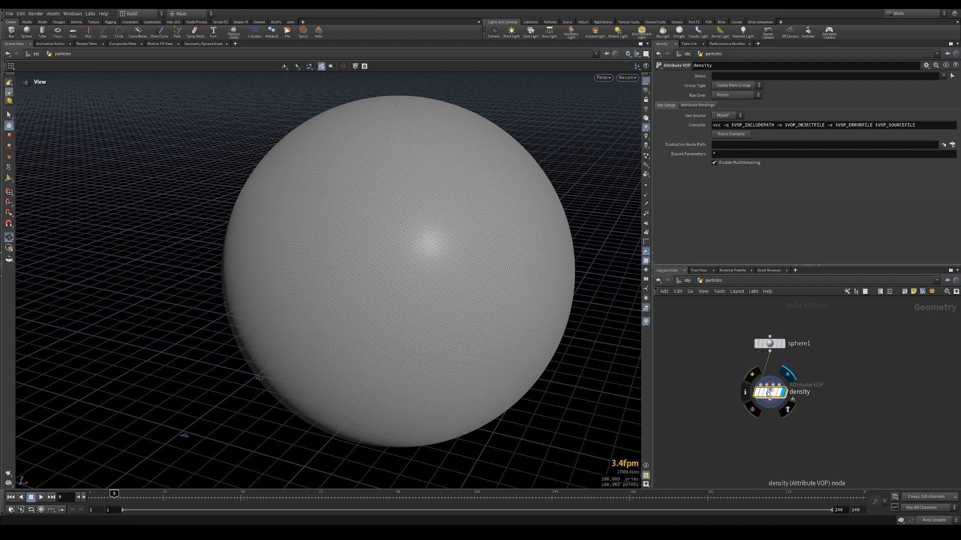
# Open the density VOP network, widen the network area and add an Anti-Aliased Noise node between the global and output nodes
pyautogui.doubleClick(768, 392)
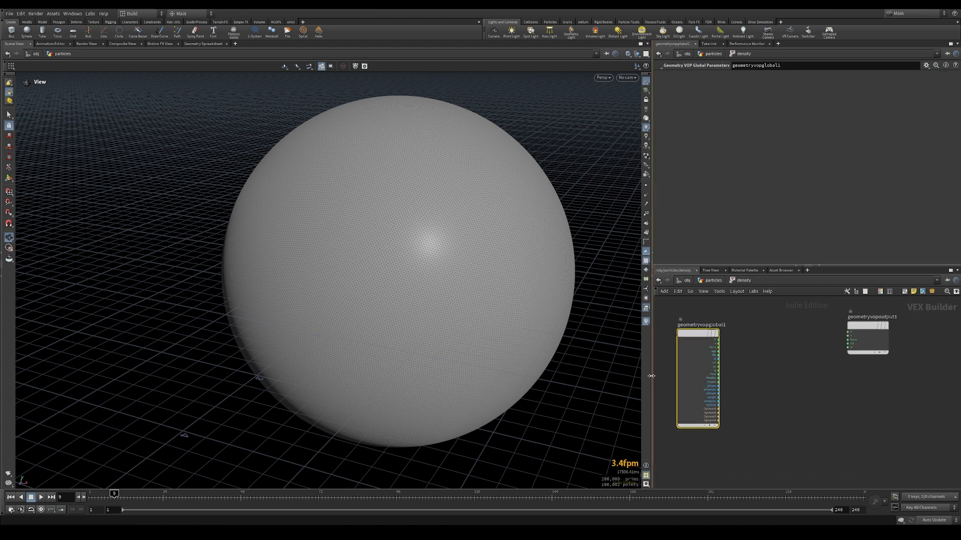
pyautogui.moveTo(651, 376); pyautogui.dragTo(512, 376)
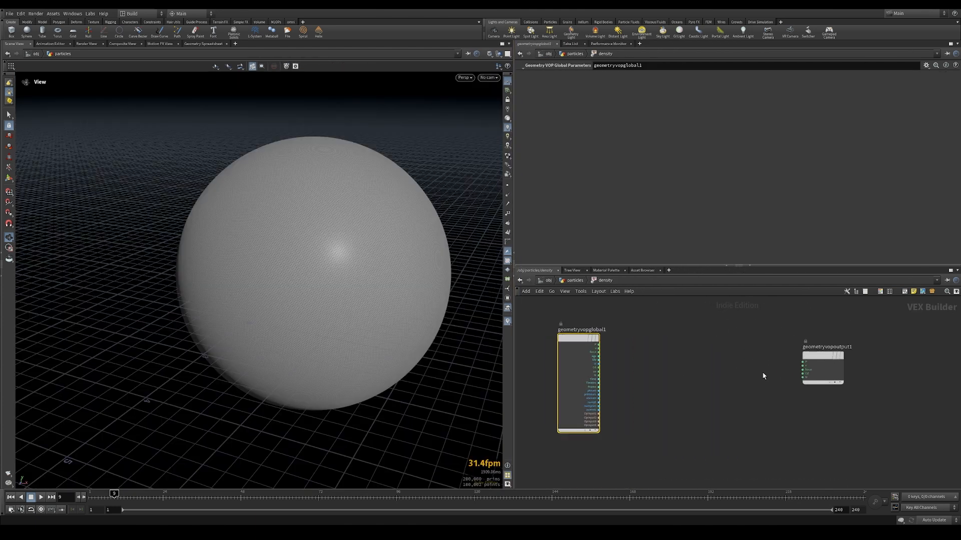
pyautogui.press('Tab')
pyautogui.write('aa')
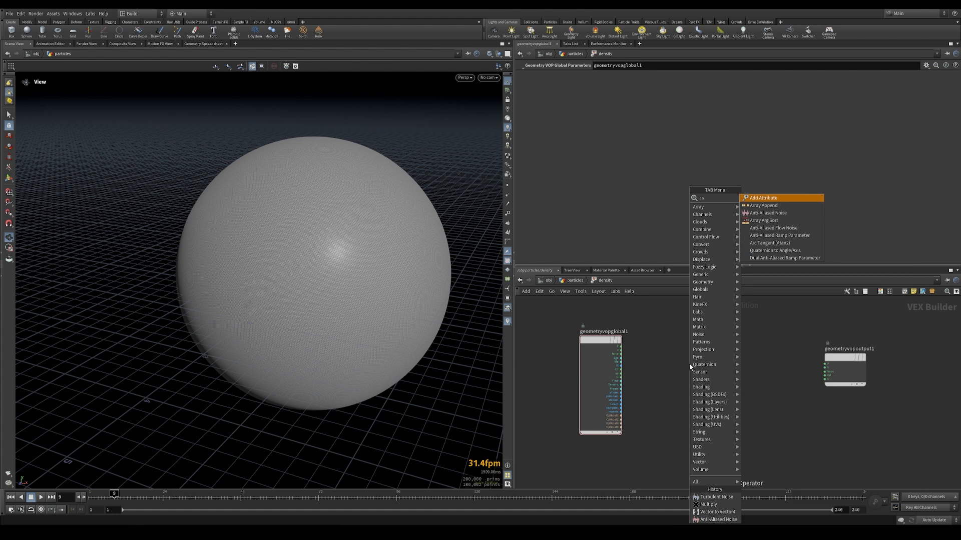
pyautogui.click(768, 213)
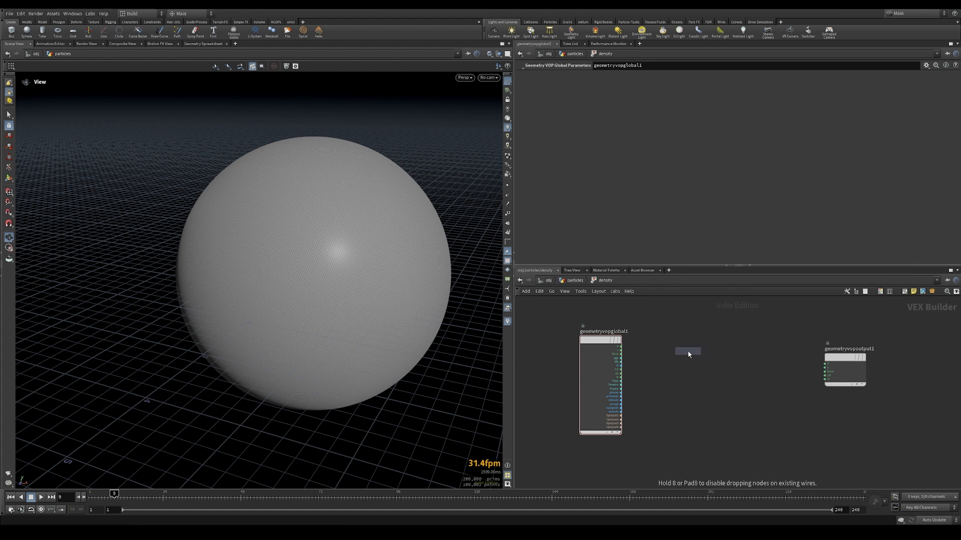
pyautogui.click(677, 353)
# Set the Anti-Aliased Noise signature to 4D Input, 3D Noise and make room between it and the global parameters node
pyautogui.scroll(1, 666, 360)
pyautogui.click(598, 75)
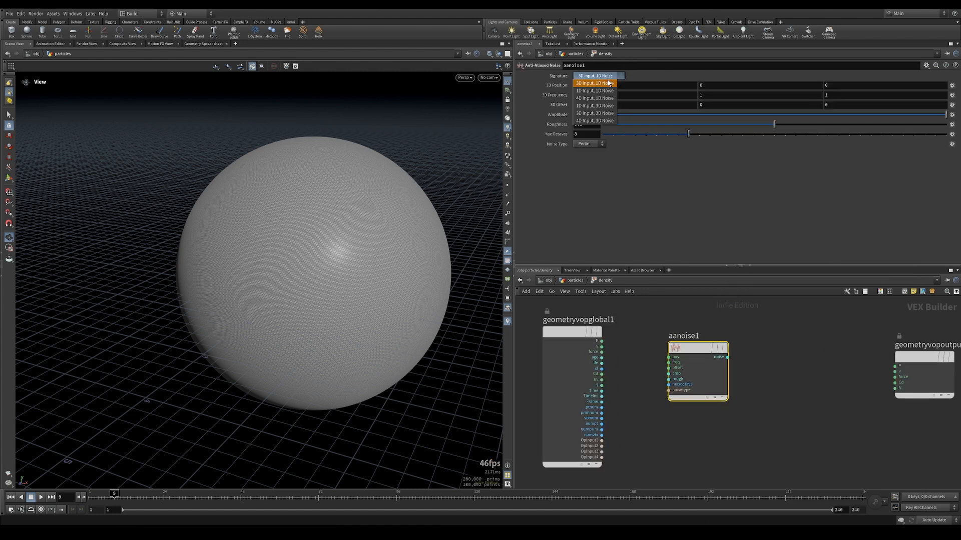
pyautogui.click(602, 121)
pyautogui.moveTo(631, 356); pyautogui.dragTo(722, 325, button='middle')
pyautogui.scroll(-3, 698, 350)
pyautogui.moveTo(699, 353); pyautogui.dragTo(588, 349)
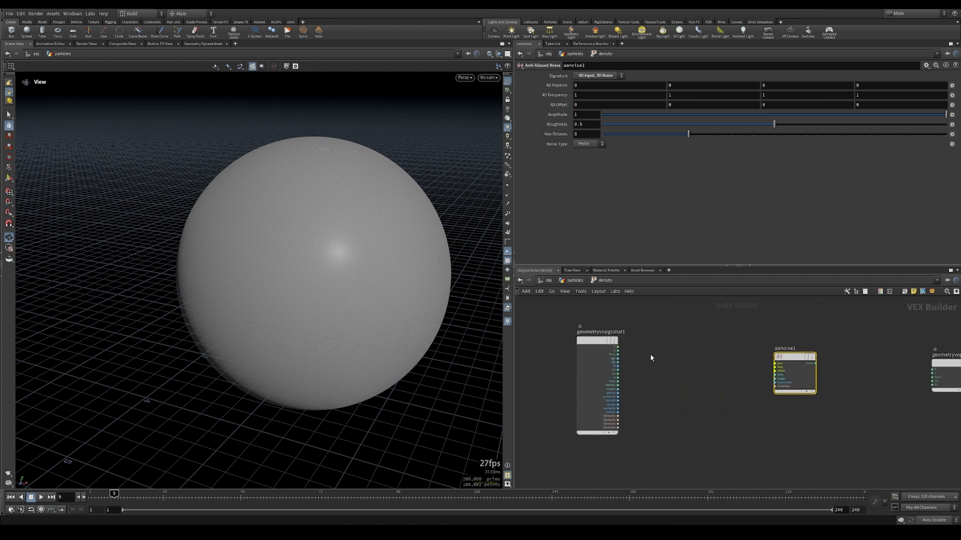
# Add a Vector to Vector4 node between the global parameters node and the noise node
pyautogui.press('Tab')
pyautogui.write('vecto')
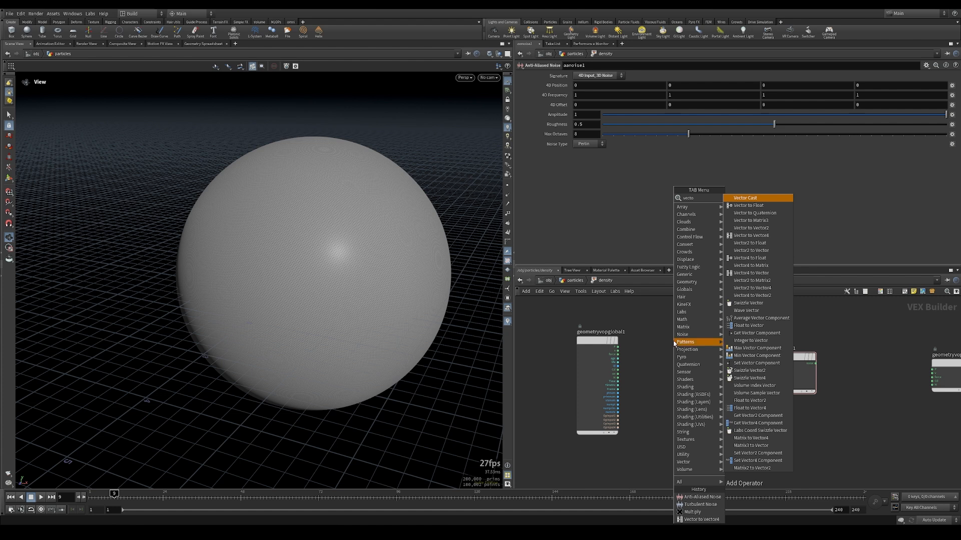
pyautogui.click(759, 240)
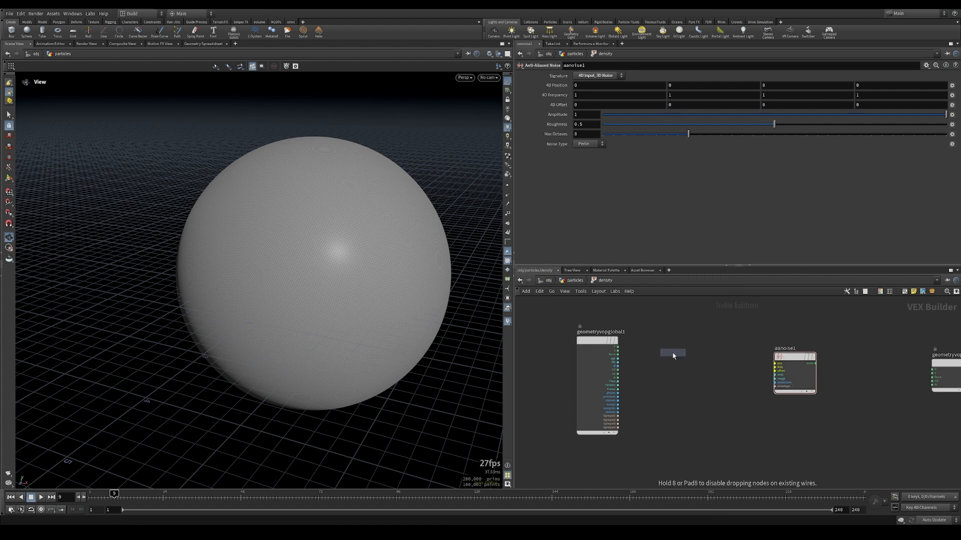
pyautogui.click(671, 356)
# Wire the global P output into the Vector to Vector4 node's vec input and Time into its fval4 input
pyautogui.scroll(3, 630, 376)
pyautogui.click(610, 328)
pyautogui.click(667, 350)
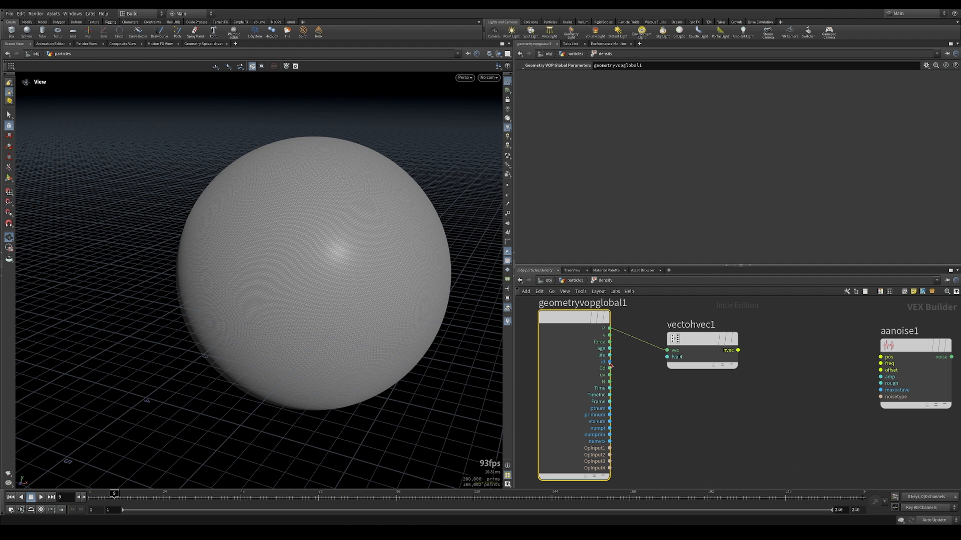
pyautogui.click(610, 388)
pyautogui.click(667, 356)
# Connect the Vector to Vector4 output to the Anti-Aliased Noise's pos input and its noise output to Cd on the output node
pyautogui.scroll(-2, 719, 364)
pyautogui.moveTo(807, 373); pyautogui.dragTo(744, 351)
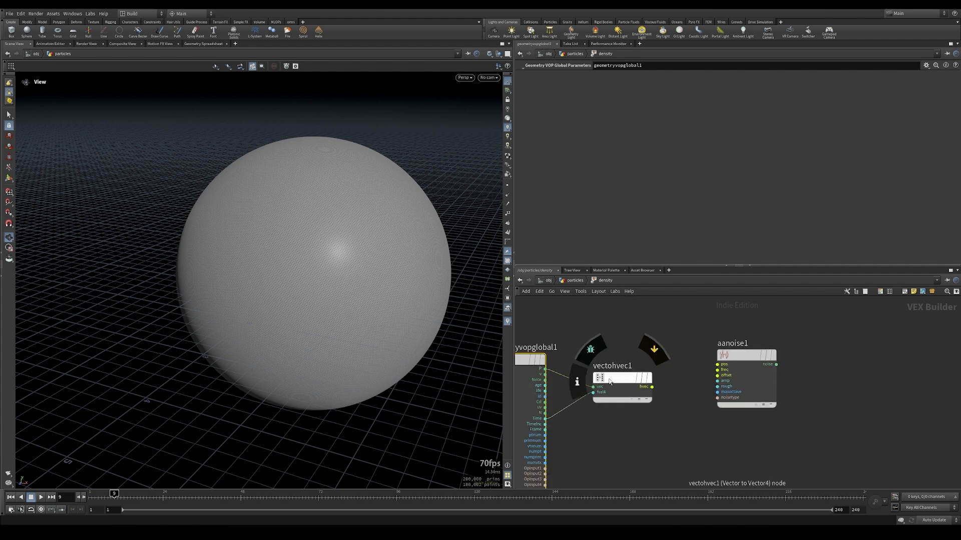
pyautogui.click(646, 378)
pyautogui.click(734, 362)
pyautogui.moveTo(734, 359); pyautogui.dragTo(628, 370, button='middle')
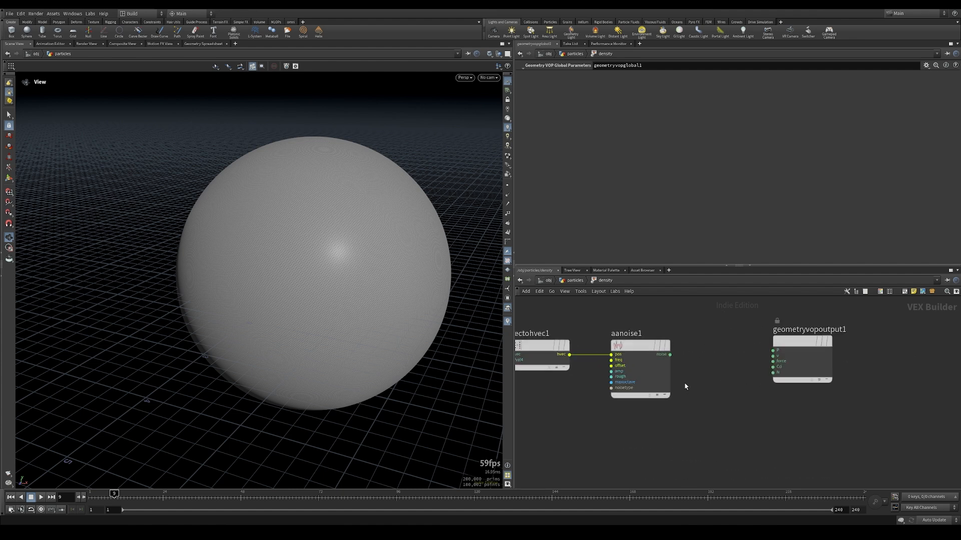
pyautogui.scroll(2, 673, 354)
pyautogui.click(667, 350)
pyautogui.click(791, 365)
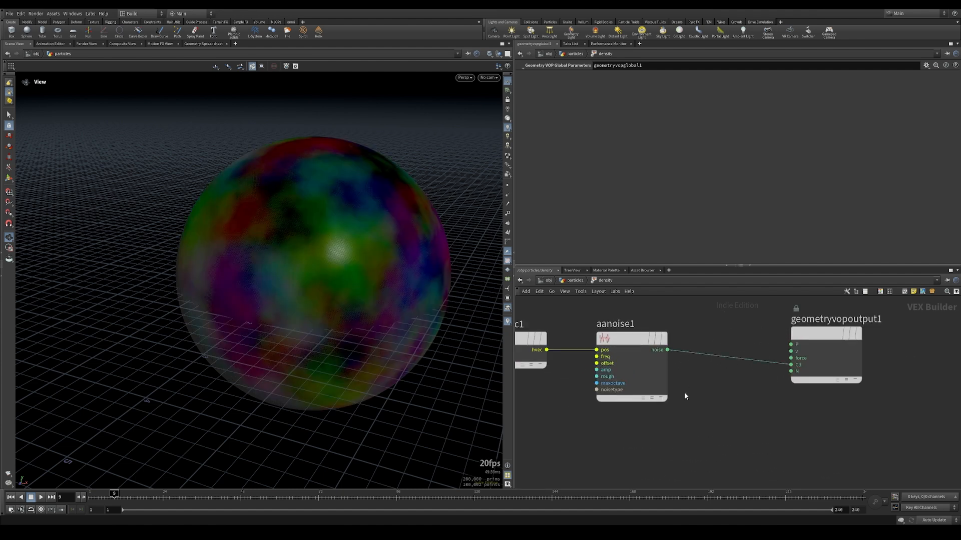
# Lower the Anti-Aliased Noise's Max Octaves to 0
pyautogui.moveTo(686, 396); pyautogui.dragTo(799, 428, button='middle')
pyautogui.click(735, 379)
pyautogui.moveTo(367, 278); pyautogui.dragTo(456, 168)
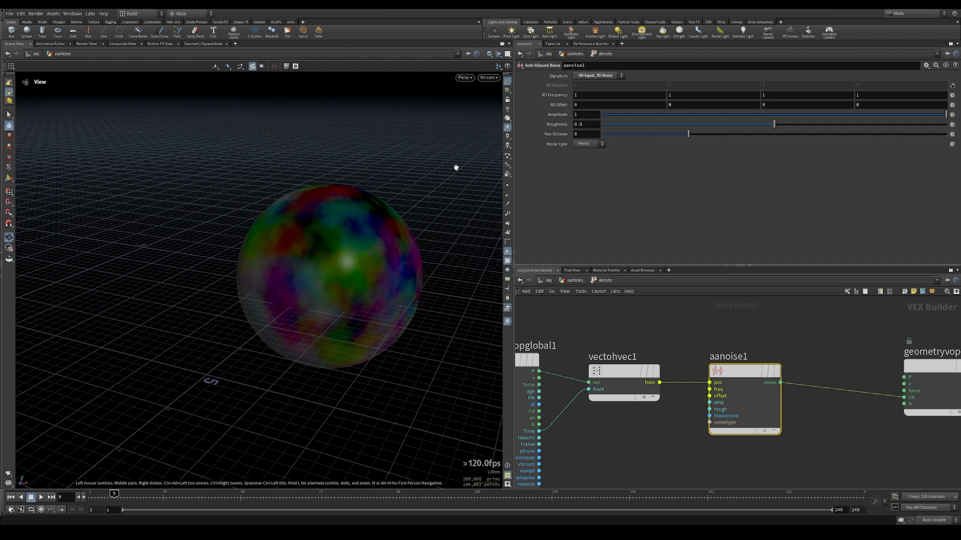
pyautogui.moveTo(674, 139); pyautogui.dragTo(604, 134)
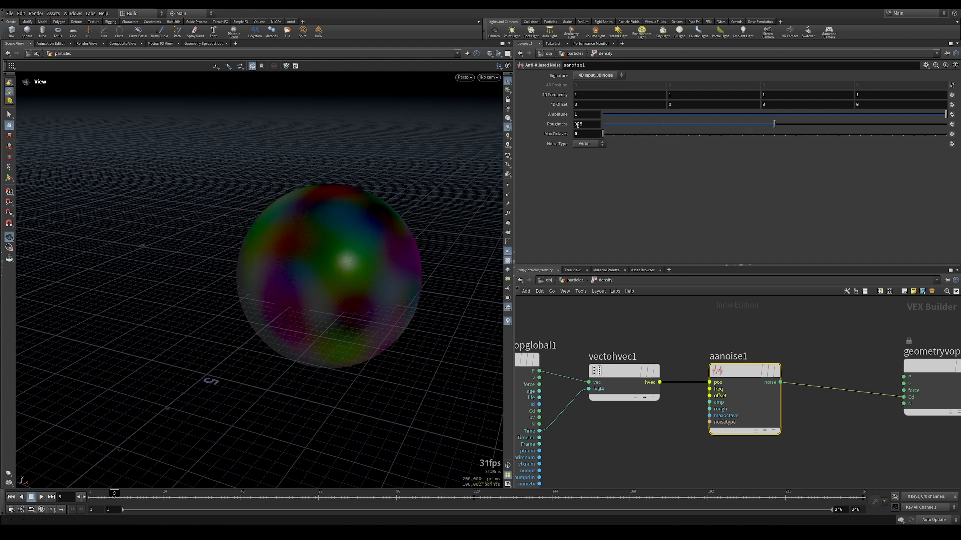
# Add a Turbulent Noise node between the Anti-Aliased Noise and the geometry output node
pyautogui.moveTo(605, 346); pyautogui.dragTo(690, 344, button='middle')
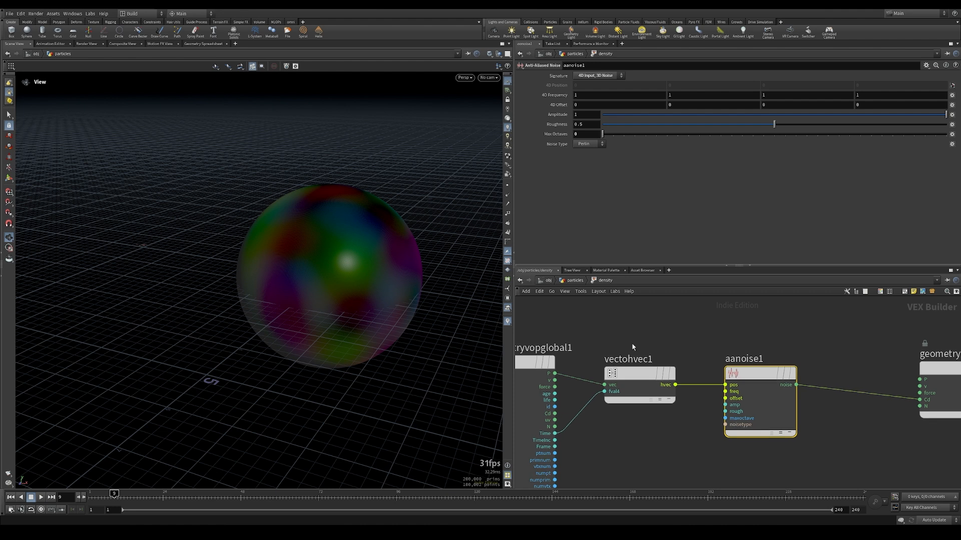
pyautogui.scroll(-3, 736, 335)
pyautogui.click(729, 342)
pyautogui.press('Tab')
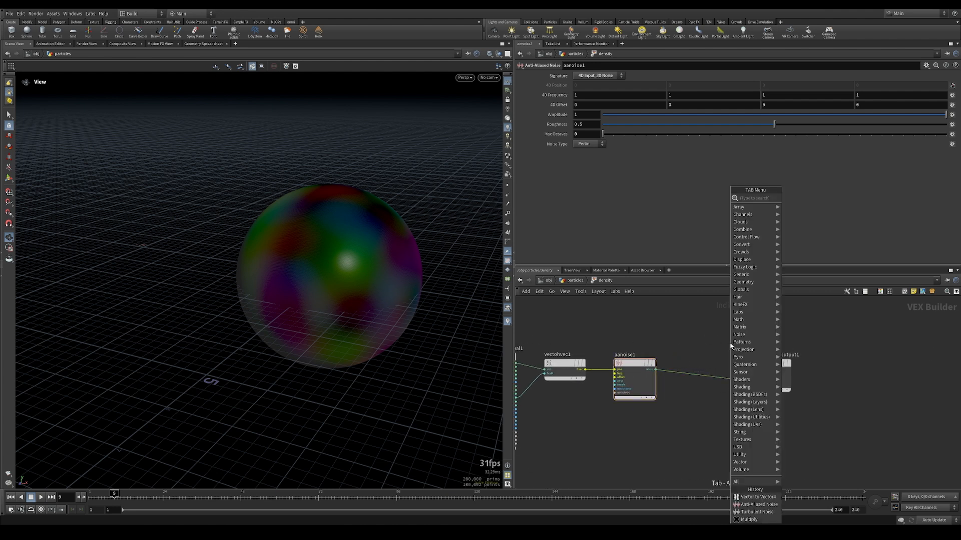
pyautogui.write('turb')
pyautogui.click(803, 198)
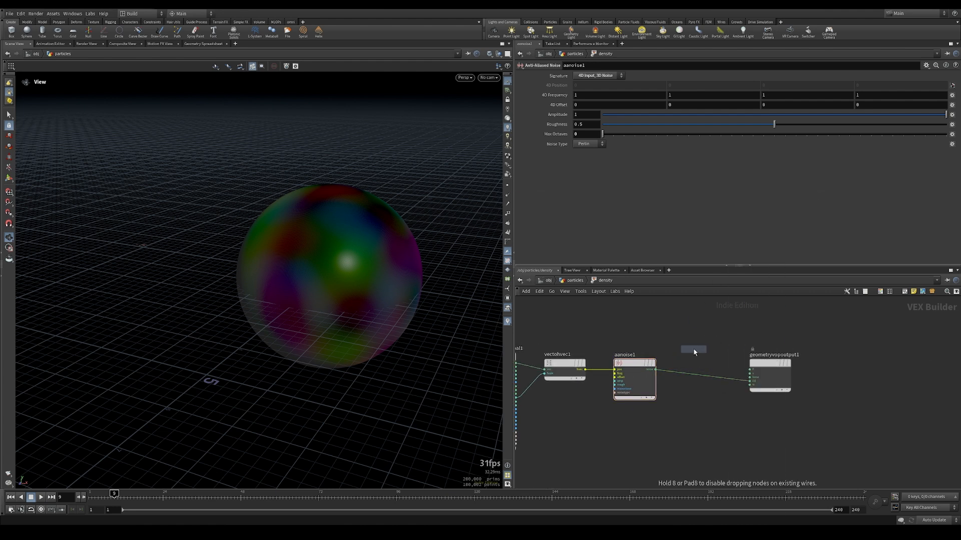
pyautogui.click(693, 351)
# Connect the Anti-Aliased Noise output to the Turbulent Noise's pos input and its noise output to Cd on the output node
pyautogui.scroll(3, 692, 361)
pyautogui.click(613, 376)
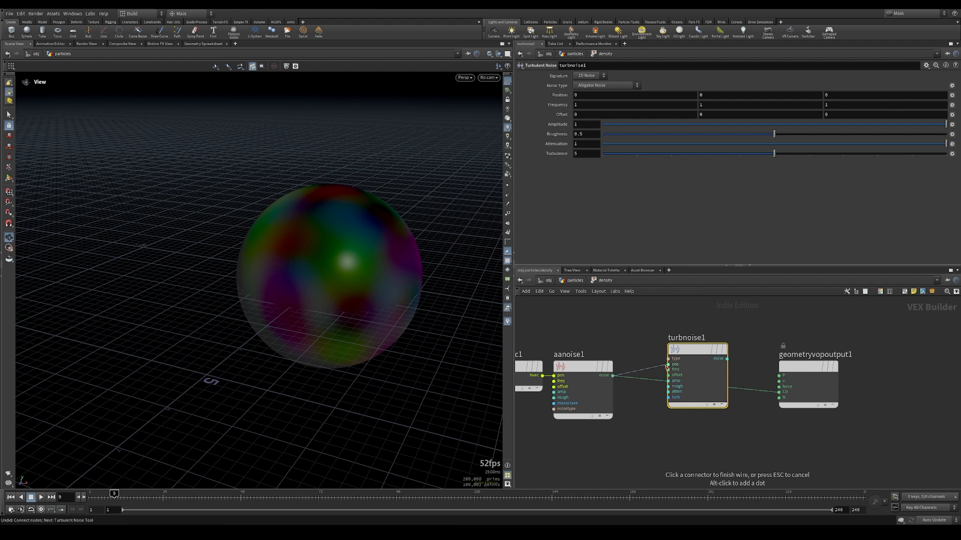
pyautogui.click(668, 364)
pyautogui.click(727, 358)
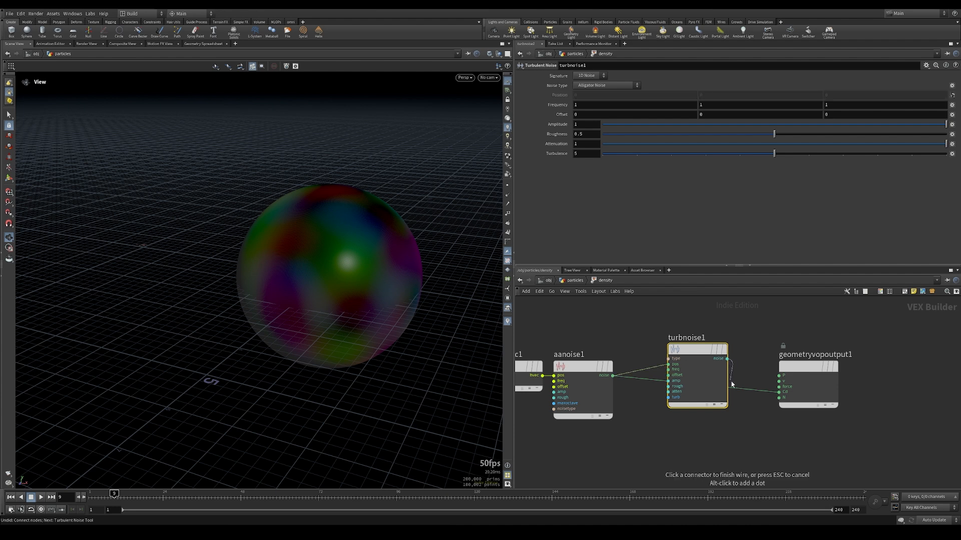
pyautogui.click(779, 392)
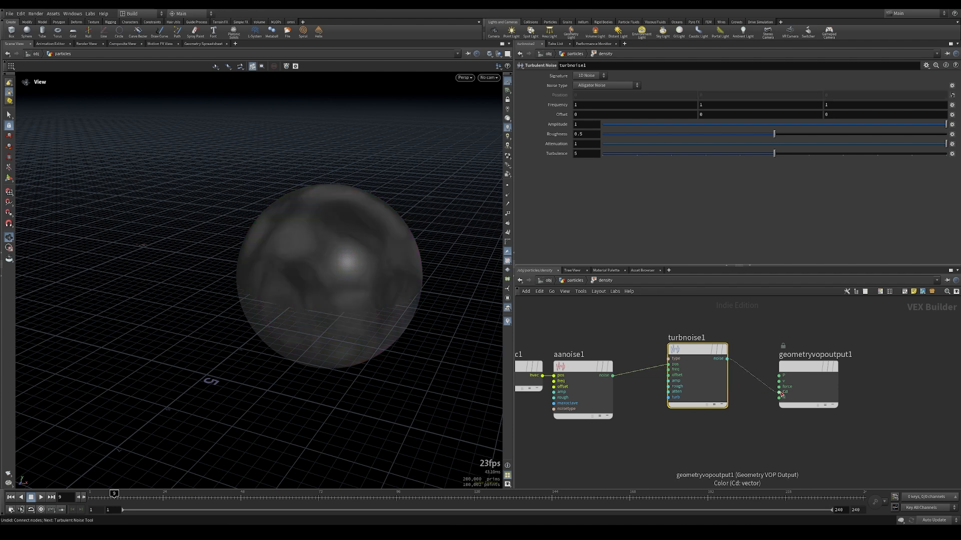
# Set the Turbulent Noise's Roughness to 0.85
pyautogui.moveTo(742, 423); pyautogui.dragTo(832, 429, button='middle')
pyautogui.scroll(5, 442, 239)
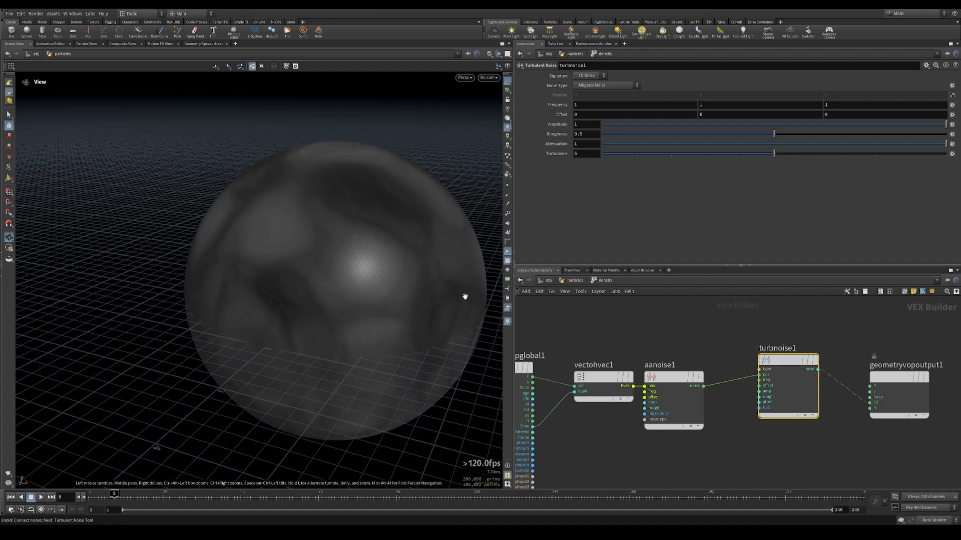
pyautogui.moveTo(369, 275)
pyautogui.mouseDown(button='middle')
pyautogui.moveTo(326, 279)
pyautogui.moveTo(335, 276)
pyautogui.mouseUp(button='middle')
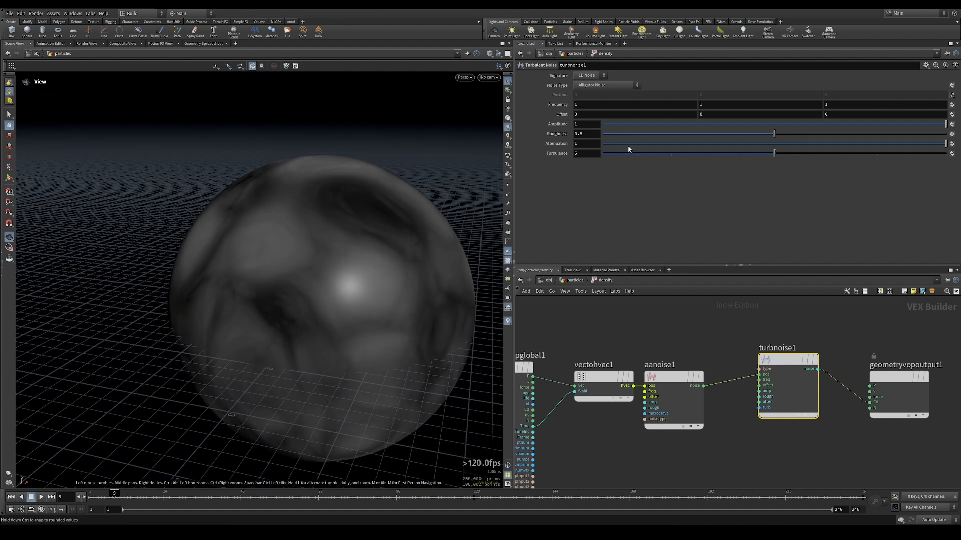
pyautogui.click(595, 133)
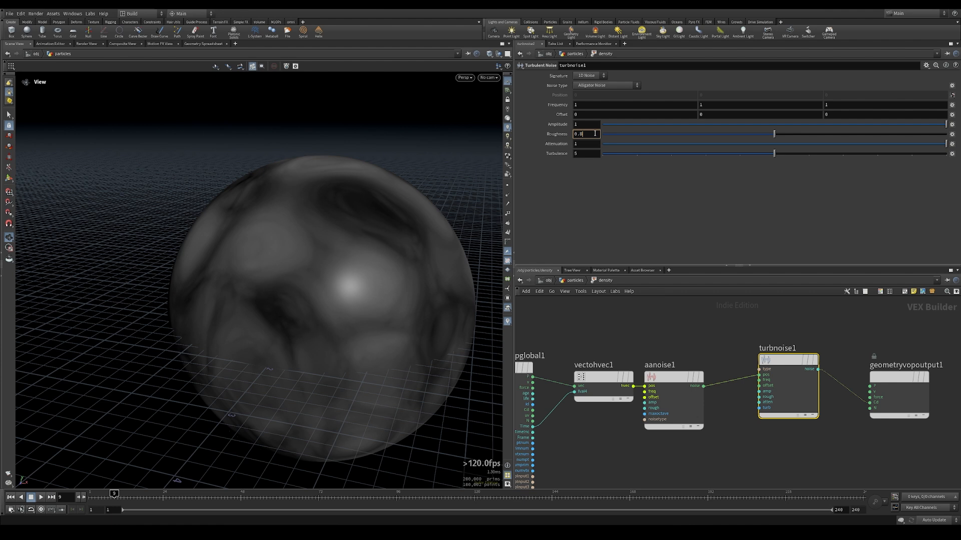
pyautogui.press('Return')
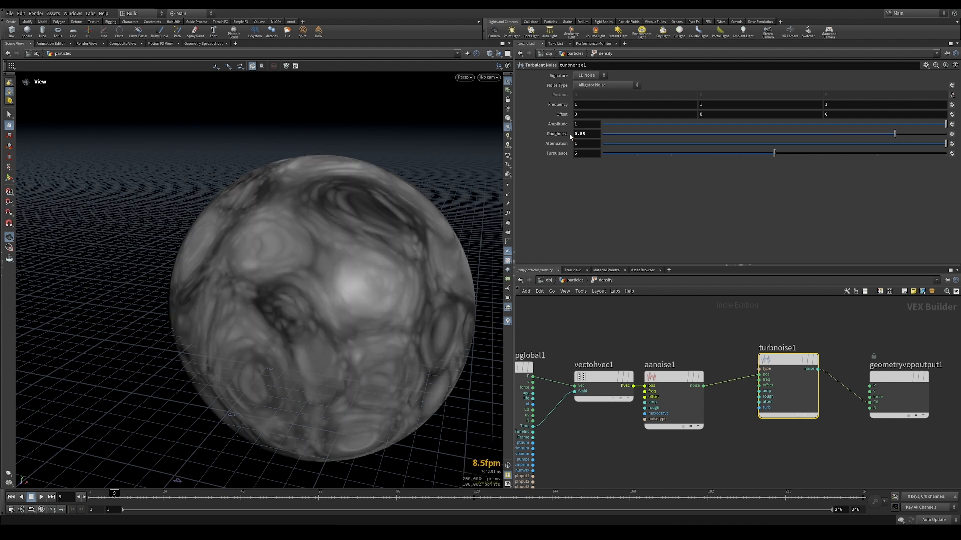
# Switch the Turbulent Noise's type to Original Perlin Noise and set its Frequency to 3 on all three axes
pyautogui.click(588, 85)
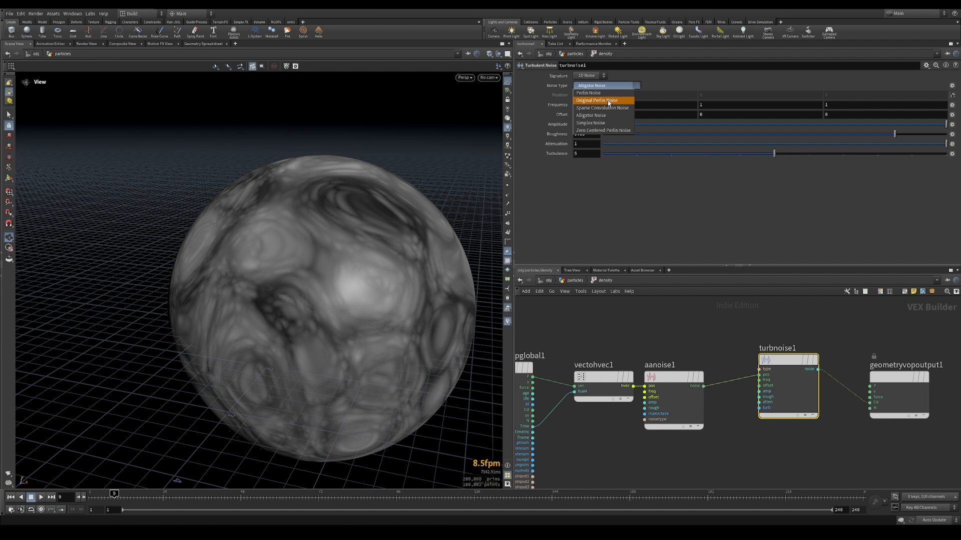
pyautogui.click(607, 101)
pyautogui.moveTo(554, 104); pyautogui.dragTo(626, 107, button='middle')
# Set the global animation frame rate to 25 FPS and play the animation
pyautogui.click(84, 501)
pyautogui.moveTo(84, 500)
pyautogui.mouseDown()
pyautogui.moveTo(150, 501)
pyautogui.moveTo(90, 501)
pyautogui.mouseUp()
pyautogui.click(12, 510)
pyautogui.click(25, 356)
pyautogui.write('25')
pyautogui.click(102, 366)
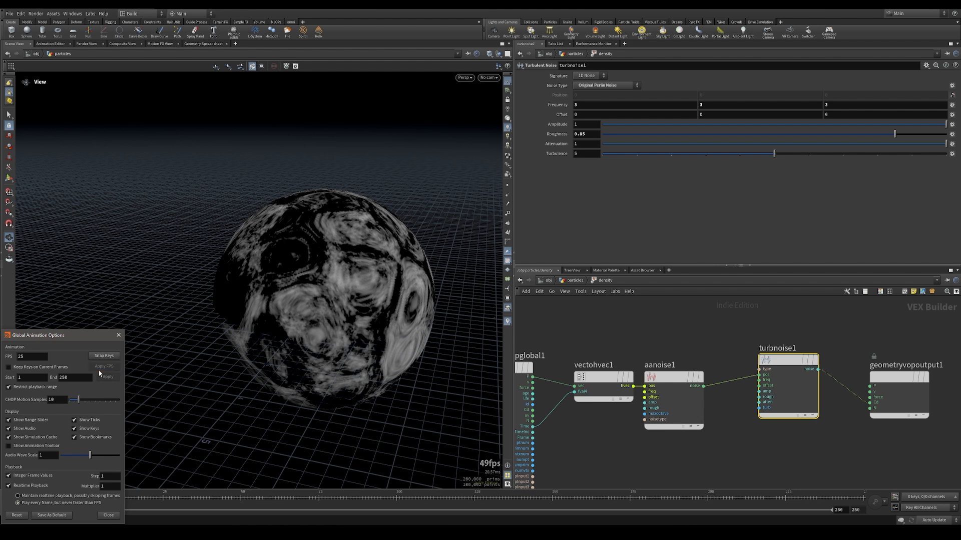
pyautogui.click(109, 516)
pyautogui.click(41, 498)
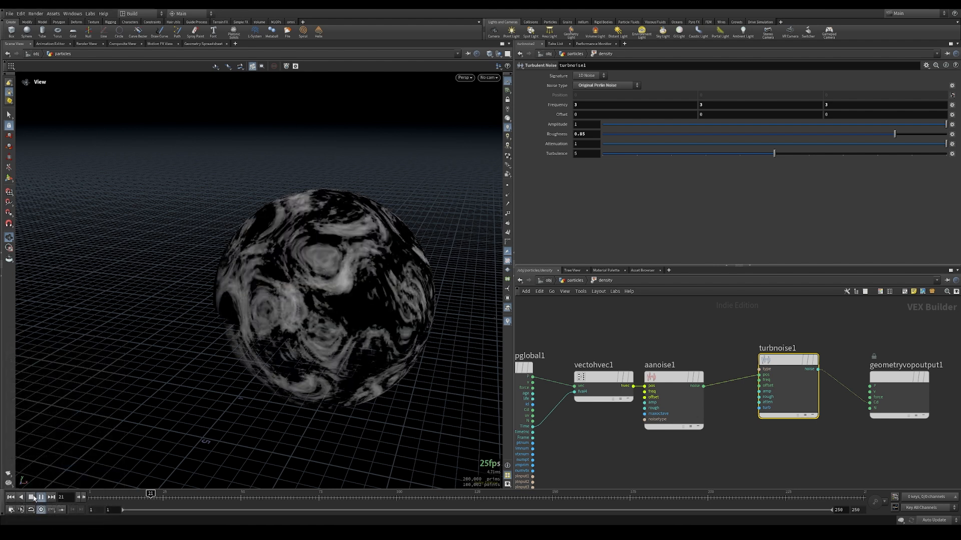
# Insert a Multiply node on the wire between the global Time output and the Vector to Vector4 node's fval4 input
pyautogui.moveTo(618, 454); pyautogui.dragTo(773, 409, button='middle')
pyautogui.moveTo(655, 380); pyautogui.dragTo(565, 382)
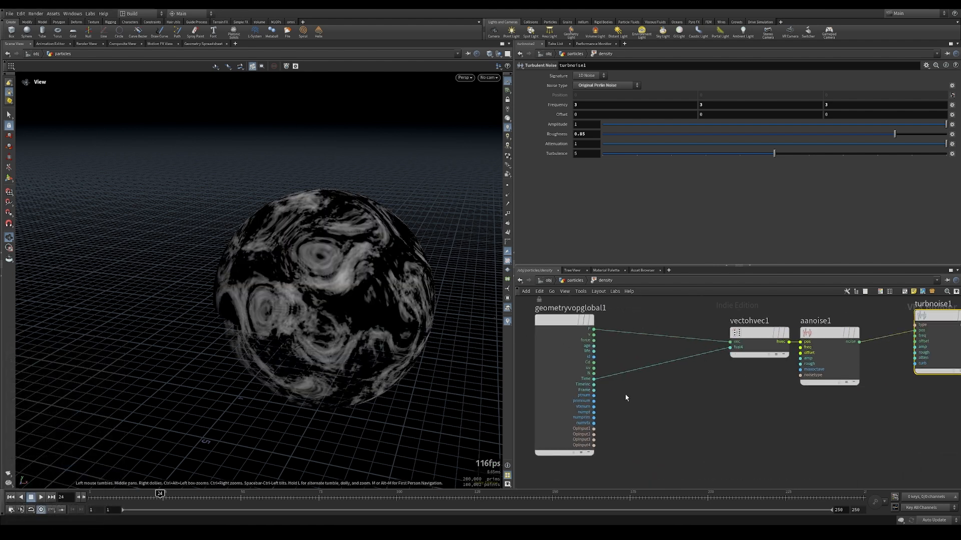
pyautogui.press('Tab')
pyautogui.write('mul')
pyautogui.press('Return')
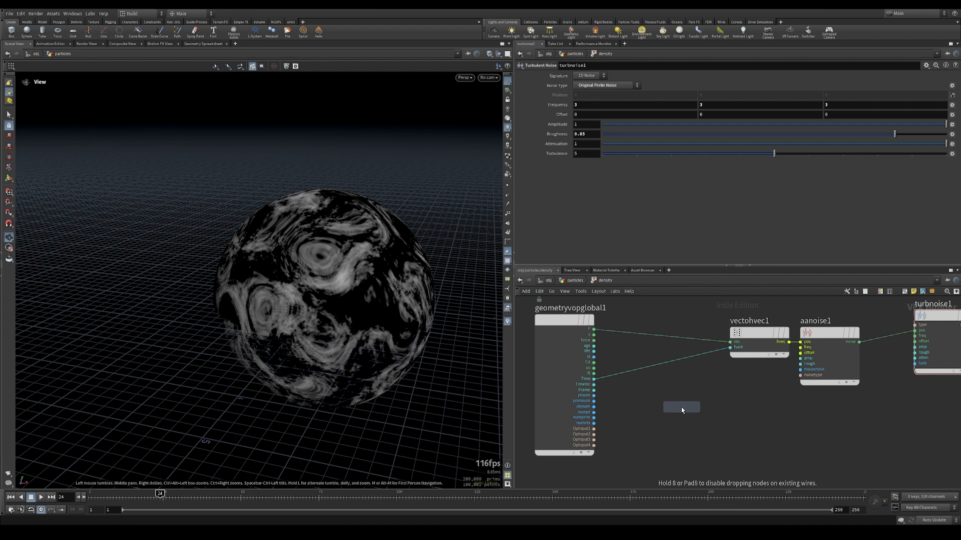
pyautogui.click(652, 370)
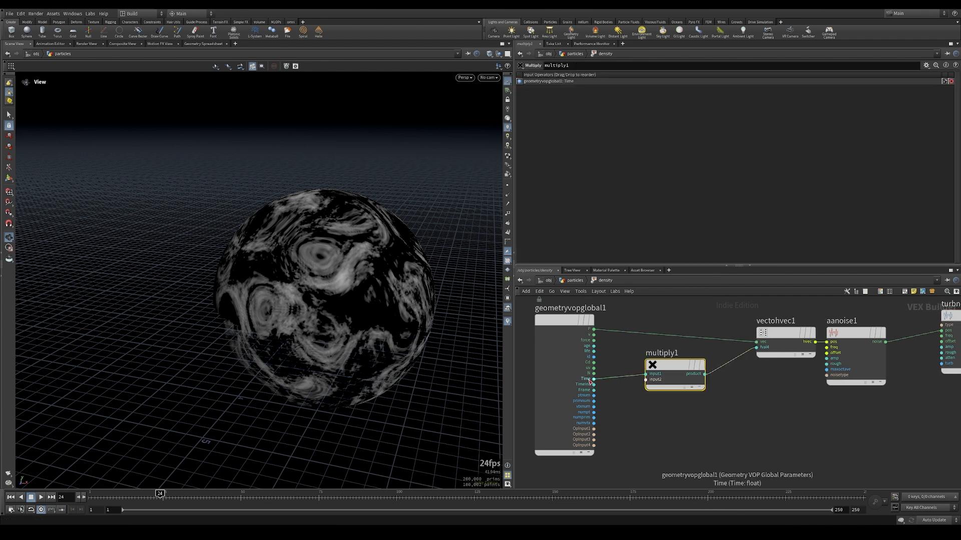
# Promote the Multiply node's input2 to a parameter and label it Speed
pyautogui.moveTo(796, 332)
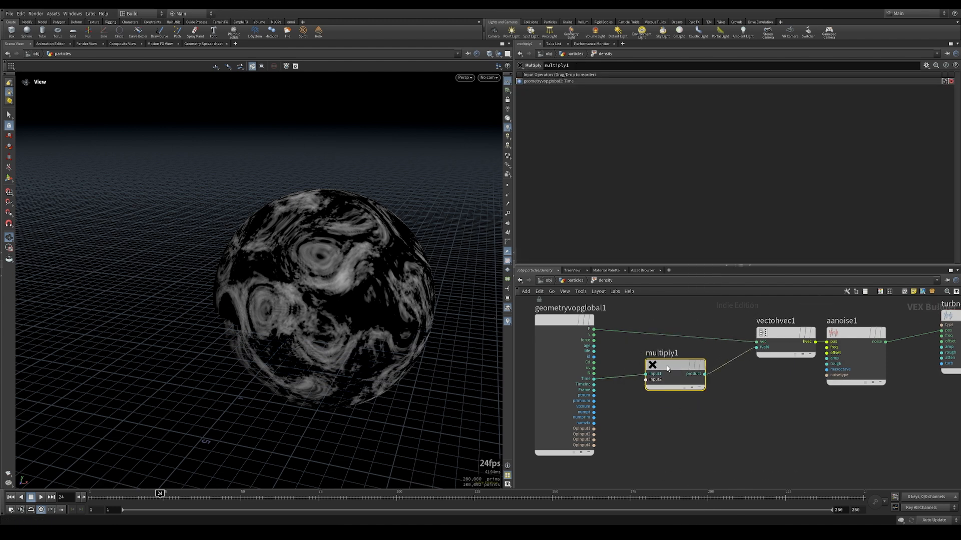
pyautogui.moveTo(667, 365)
pyautogui.middleClick(646, 380)
pyautogui.click(657, 386)
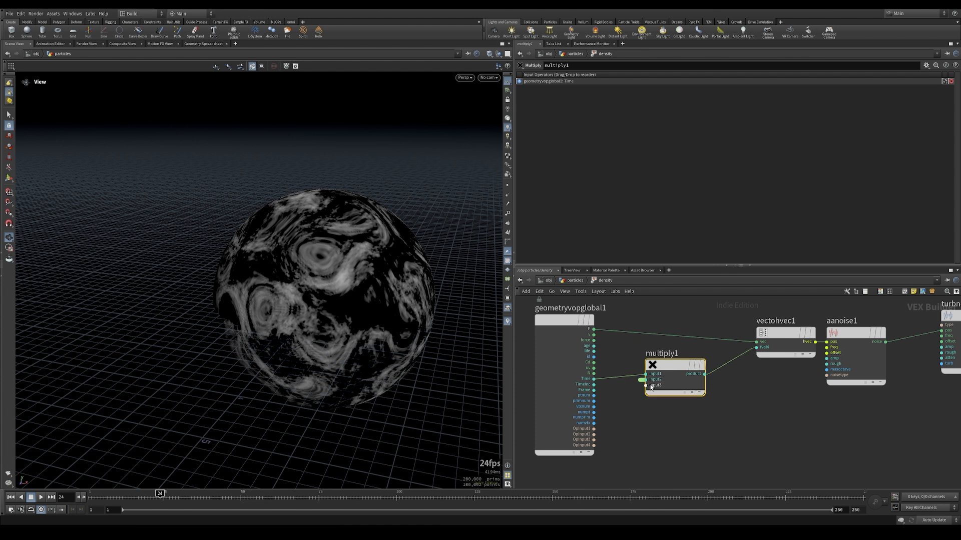
pyautogui.click(641, 380)
pyautogui.click(630, 94)
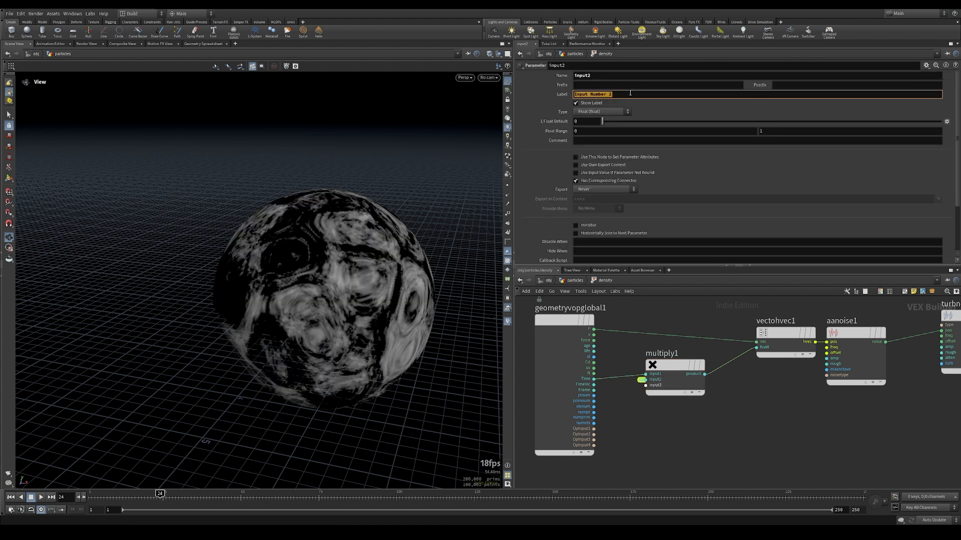
pyautogui.write('Speed')
pyautogui.press('Return')
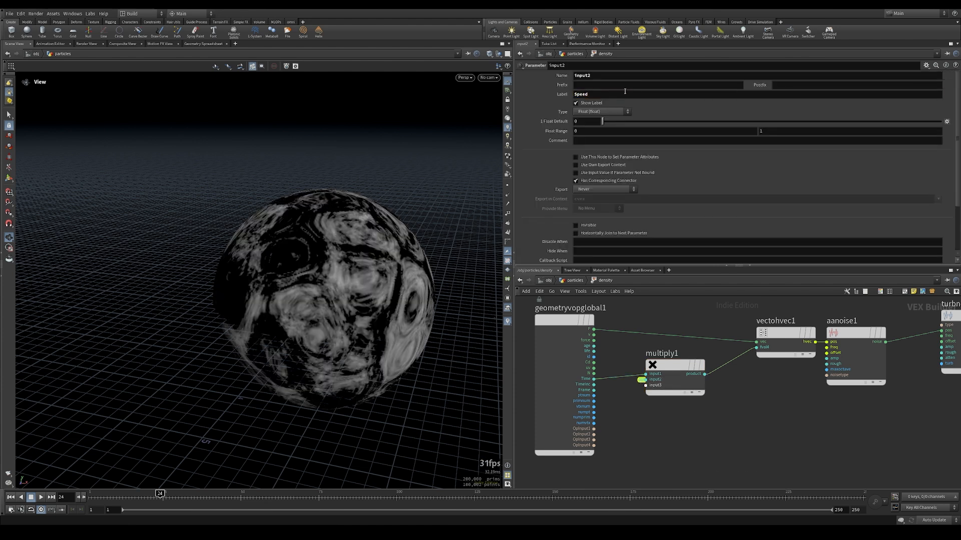
# Set the density node's Speed to 0.1 at the particles level and play the animation from the first frame
pyautogui.click(573, 281)
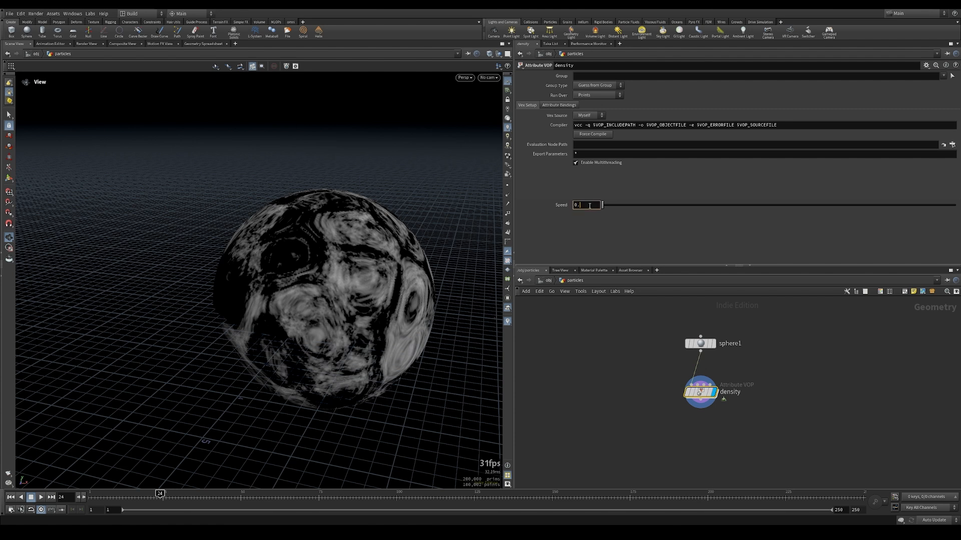
pyautogui.write('1')
pyautogui.press('Return')
pyautogui.click(10, 497)
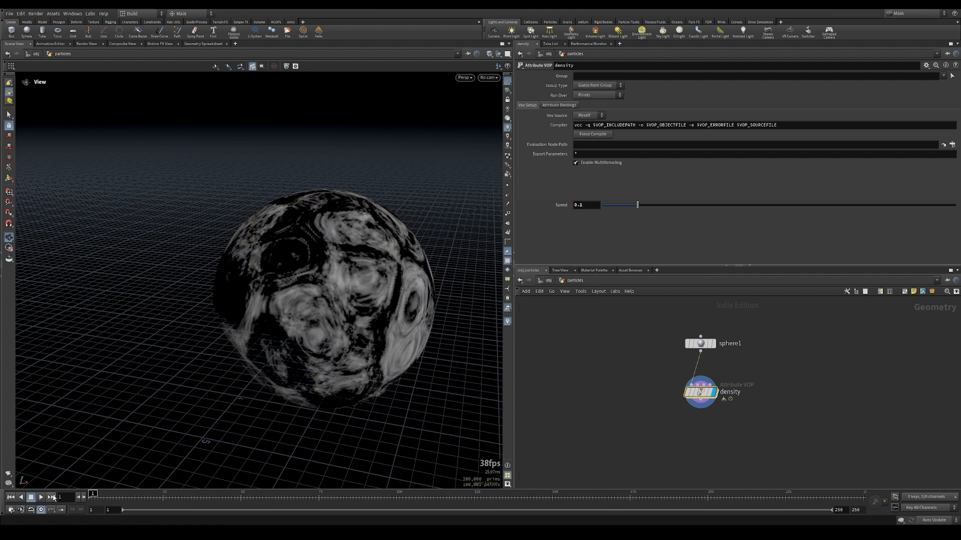
pyautogui.click(43, 498)
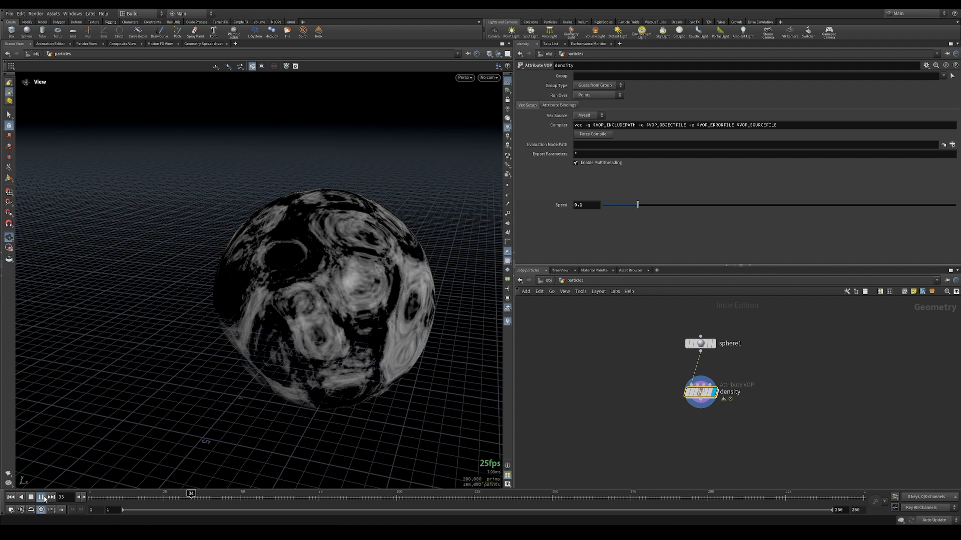
pyautogui.click(32, 497)
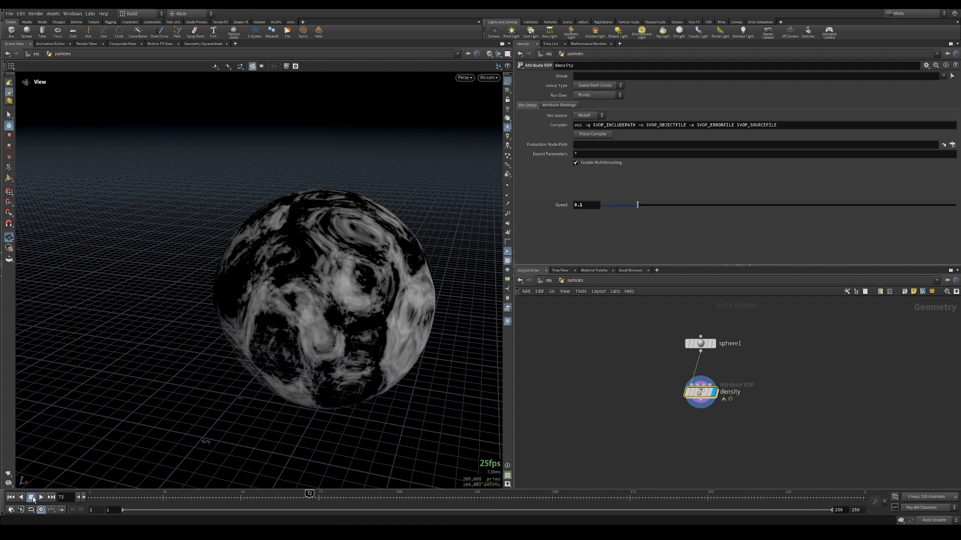
# Reopen the density VOP network and move the geometry output node farther away from the Turbulent Noise
pyautogui.doubleClick(703, 393)
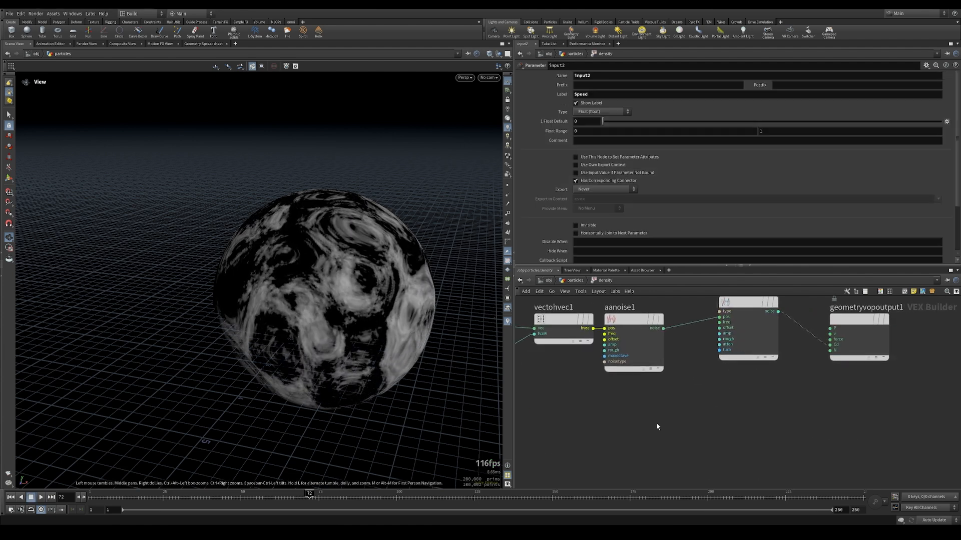
pyautogui.scroll(-3, 661, 420)
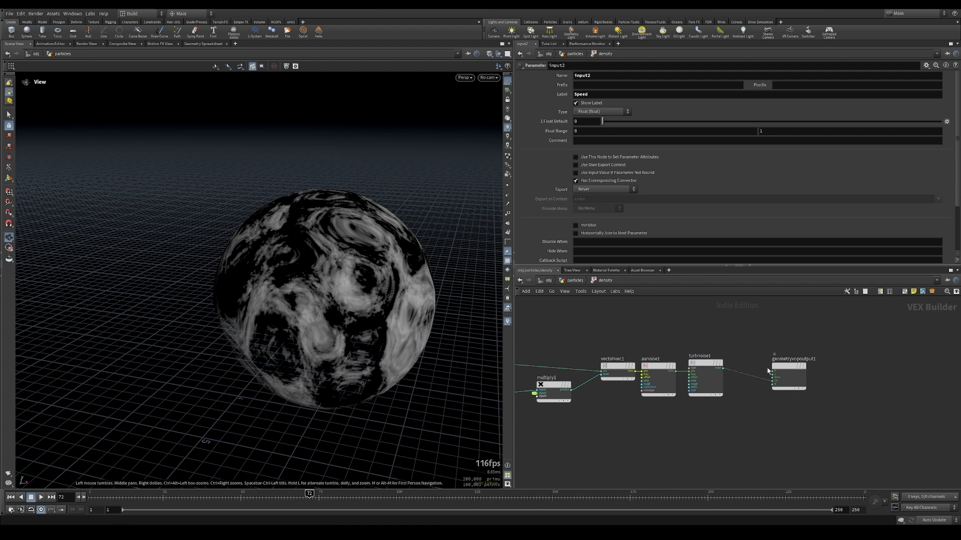
pyautogui.moveTo(768, 372); pyautogui.dragTo(786, 353)
pyautogui.click(700, 373)
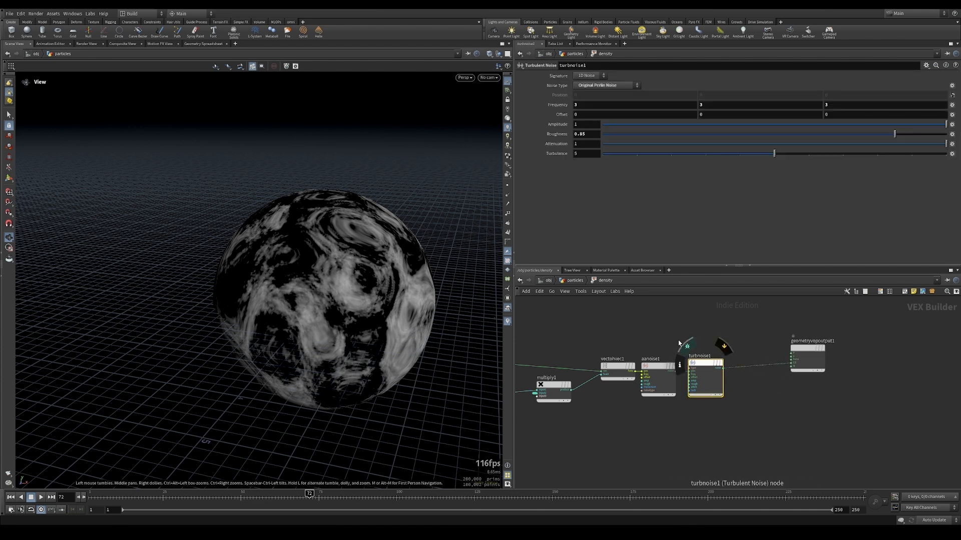
# Examine the range of Cd values in the Geometry Spreadsheet by sorting the points on Cd[r] in both directions
pyautogui.click(203, 43)
pyautogui.click(148, 74)
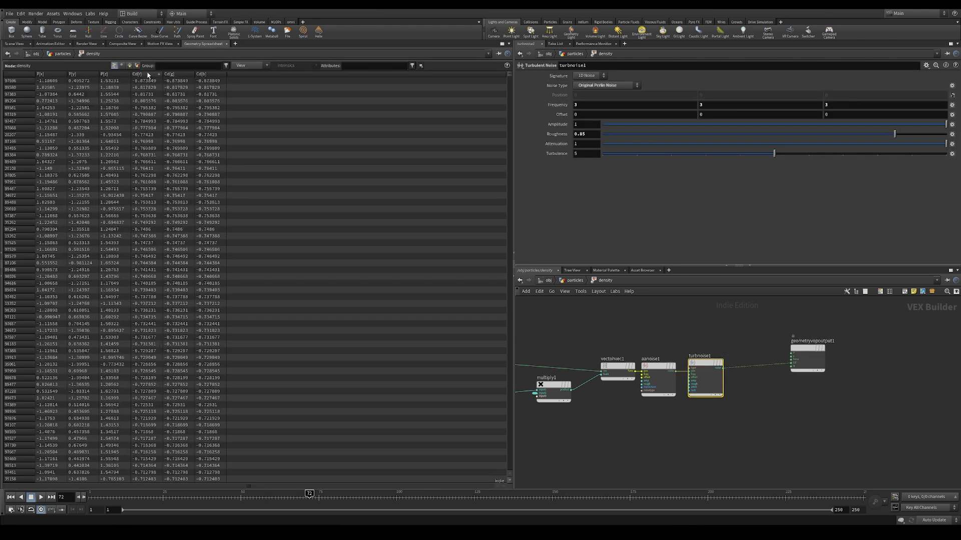
pyautogui.click(145, 73)
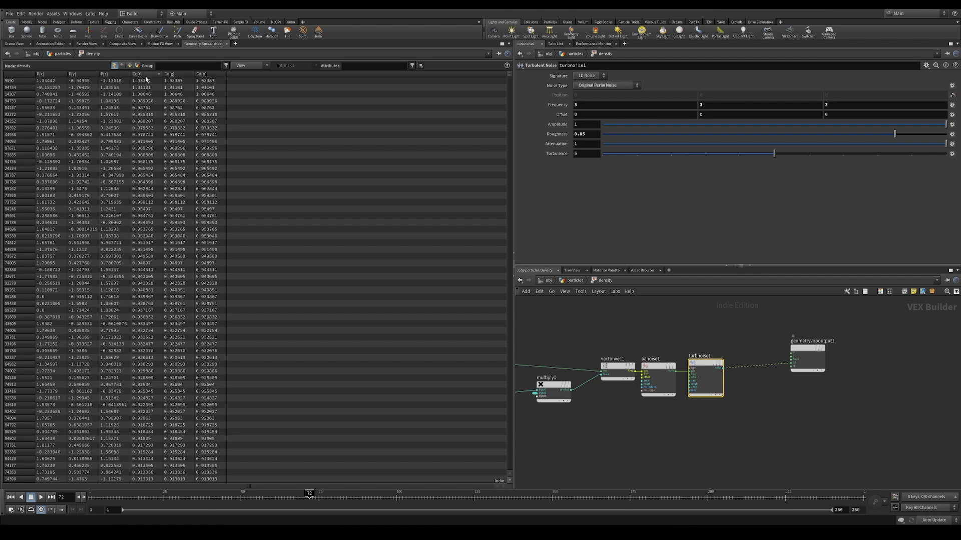
pyautogui.click(148, 75)
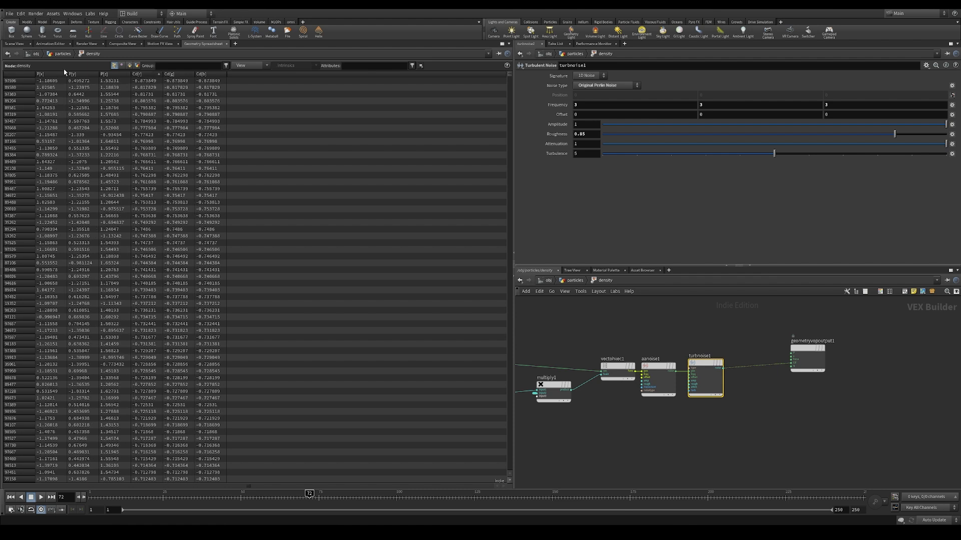
pyautogui.scroll(2, 763, 411)
pyautogui.click(763, 410)
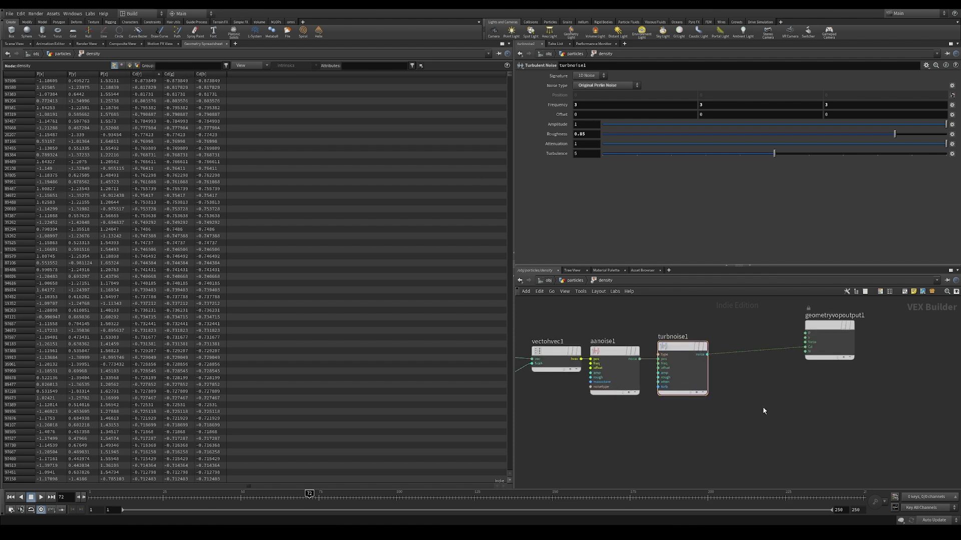
pyautogui.press('Tab')
pyautogui.write('bind')
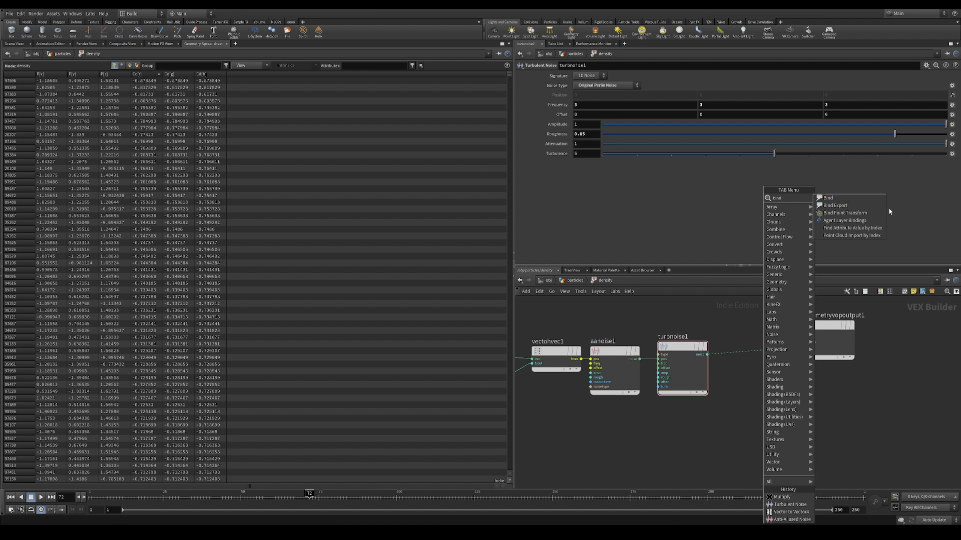
pyautogui.click(830, 198)
pyautogui.click(803, 425)
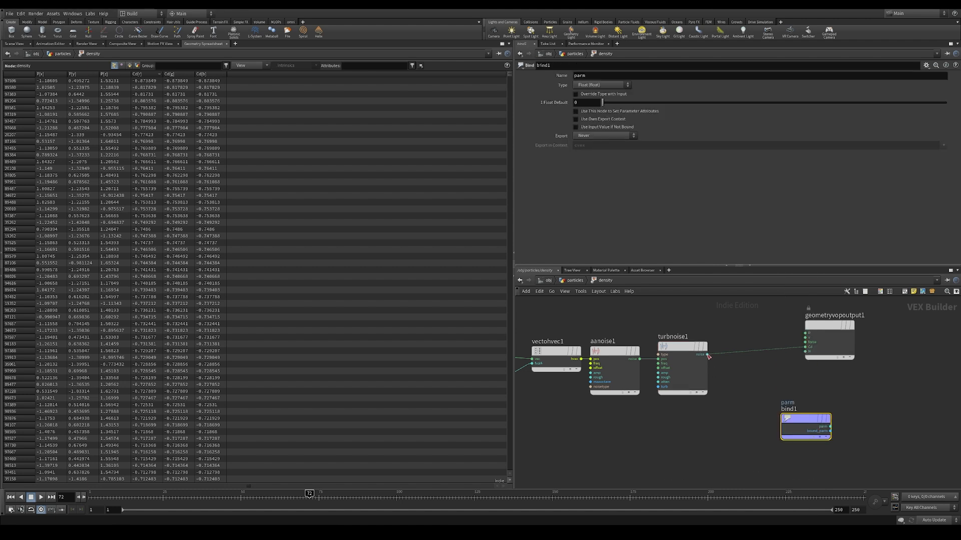
pyautogui.press('Delete')
# Add a Bind Export node below the output node, feed it the Turbulent Noise output, and name its attribute density
pyautogui.press('Tab')
pyautogui.write('bind')
pyautogui.press('Down')
pyautogui.press('Return')
pyautogui.click(804, 420)
pyautogui.moveTo(706, 354); pyautogui.dragTo(768, 411)
pyautogui.doubleClick(628, 75)
pyautogui.write('density')
pyautogui.press('Return')
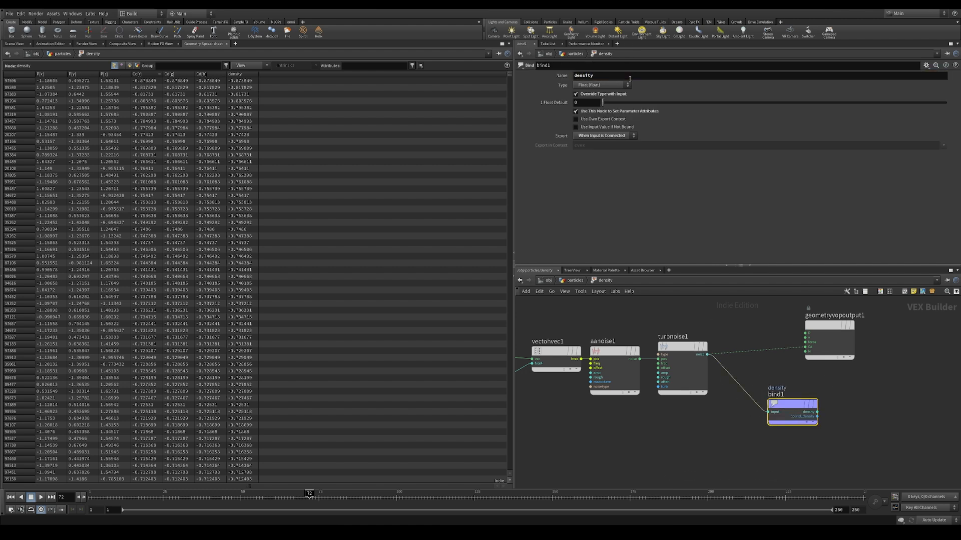
# Insert a Fit Range node on the wire between the Turbulent Noise and the output node's Cd input
pyautogui.moveTo(825, 326); pyautogui.dragTo(845, 308)
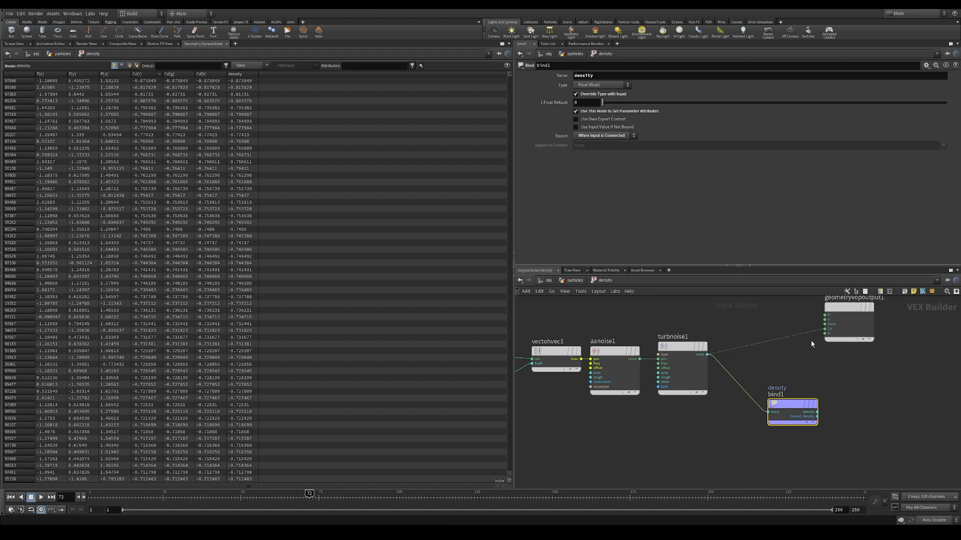
pyautogui.moveTo(782, 350); pyautogui.dragTo(797, 364, button='middle')
pyautogui.press('Tab')
pyautogui.write('fit')
pyautogui.press('Return')
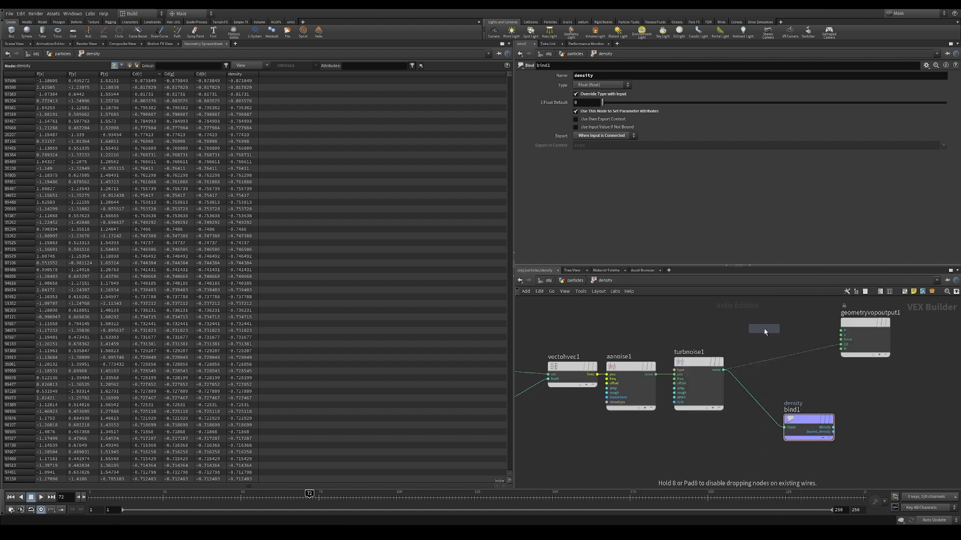
pyautogui.click(782, 363)
# Set the Fit Range's Source Min to -1 and re-sort the spreadsheet by Cd[r] to check the remapped values
pyautogui.click(584, 86)
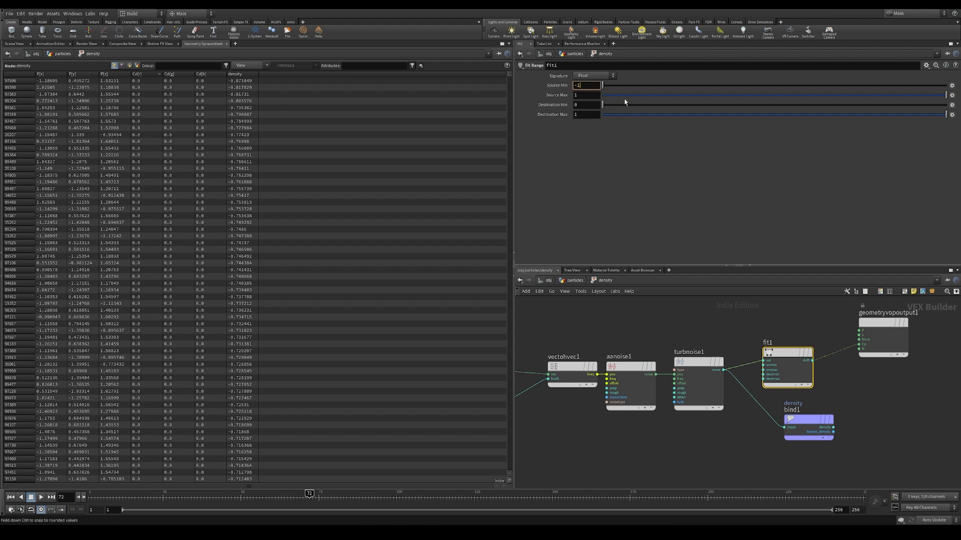
pyautogui.write('-1')
pyautogui.press('Return')
pyautogui.click(147, 74)
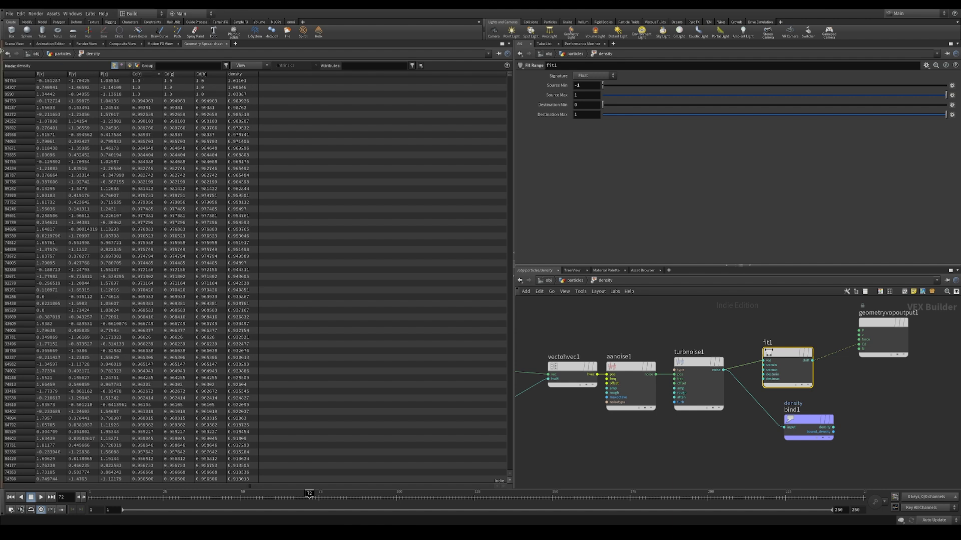
# Add a Null node below the density node in the particles network, connect it to density, and name it OUT_EMITTER
pyautogui.click(14, 44)
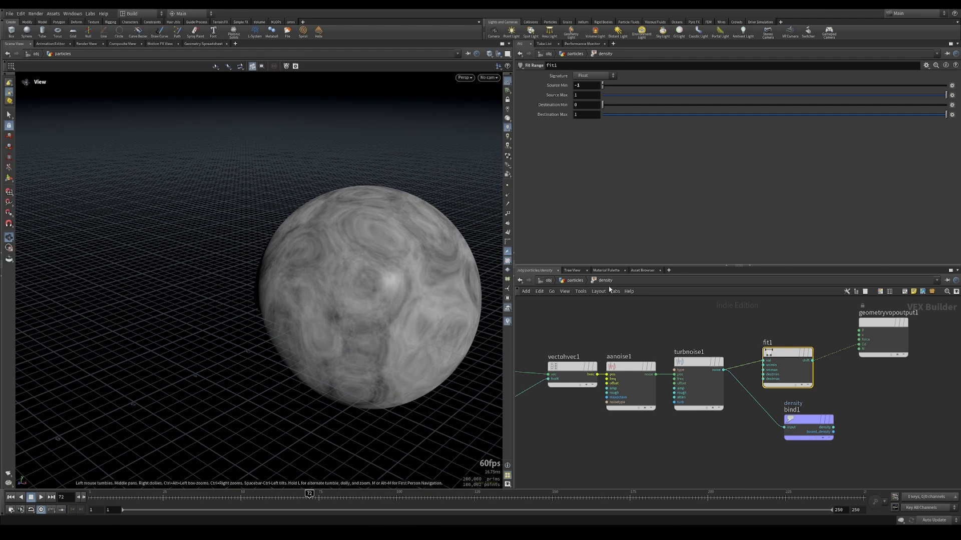
pyautogui.press('u')
pyautogui.press('Tab')
pyautogui.write('nu')
pyautogui.press('Return')
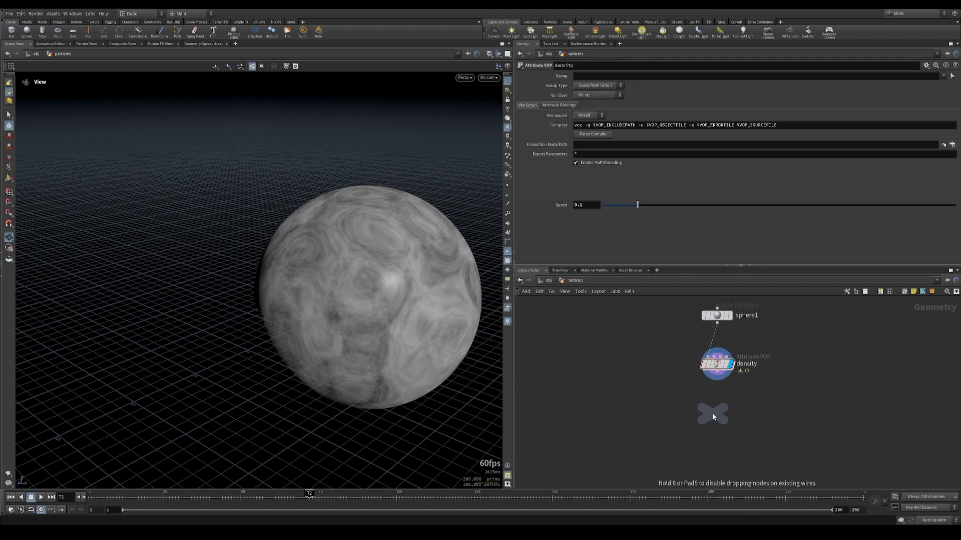
pyautogui.click(712, 413)
pyautogui.click(719, 382)
pyautogui.doubleClick(734, 416)
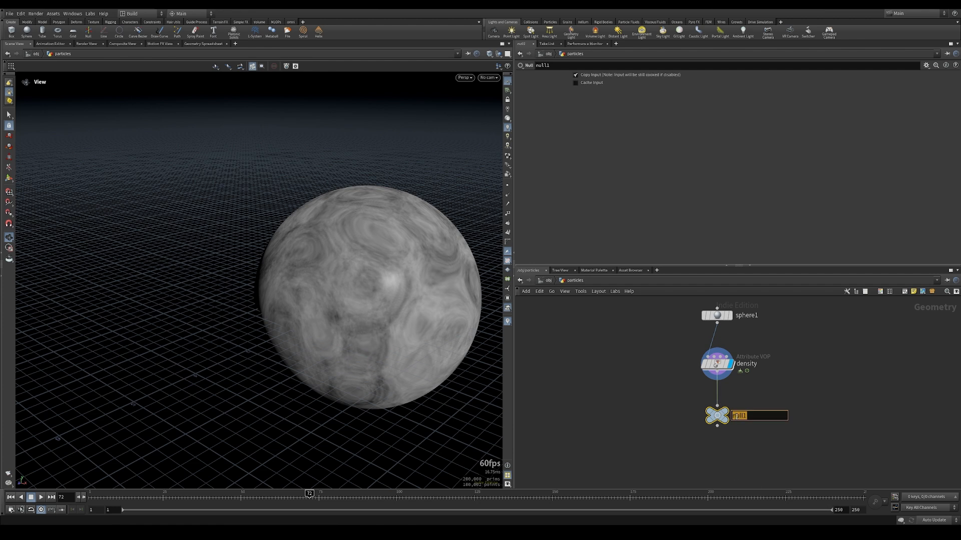
pyautogui.write('OUT_EMITTER')
pyautogui.press('Return')
# Add a POP Network below OUT_EMITTER and feed its first input from that null
pyautogui.press('Tab')
pyautogui.write('po')
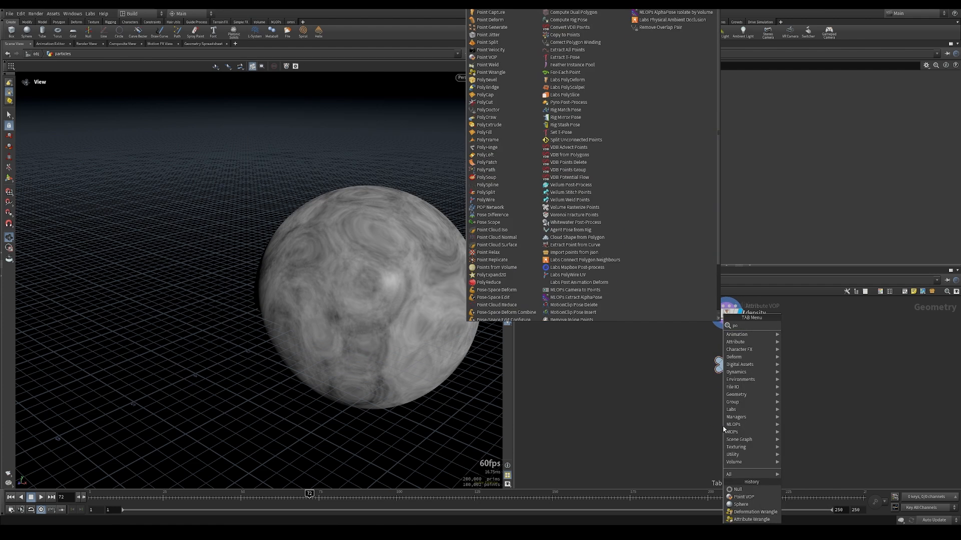
pyautogui.write('pnet')
pyautogui.press('Return')
pyautogui.click(725, 417)
pyautogui.moveTo(726, 375); pyautogui.dragTo(741, 422)
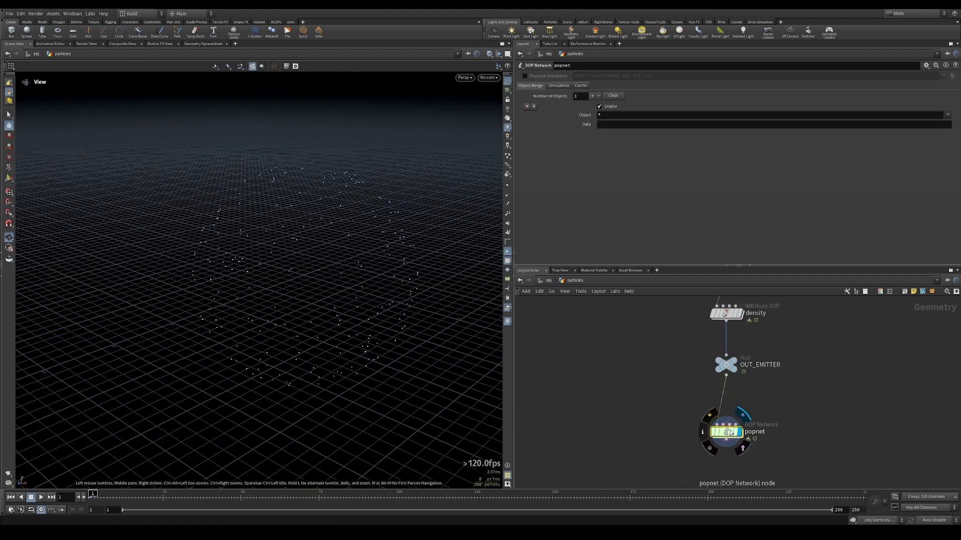
# Inside the POP network, turn off the POP Source's guide and set its Emission Attribute to density
pyautogui.doubleClick(727, 432)
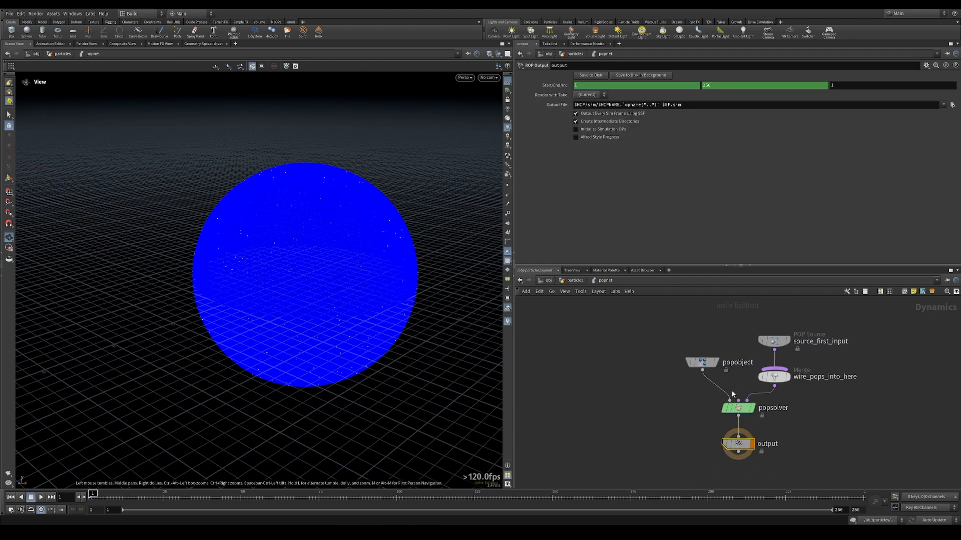
pyautogui.click(778, 342)
pyautogui.click(525, 76)
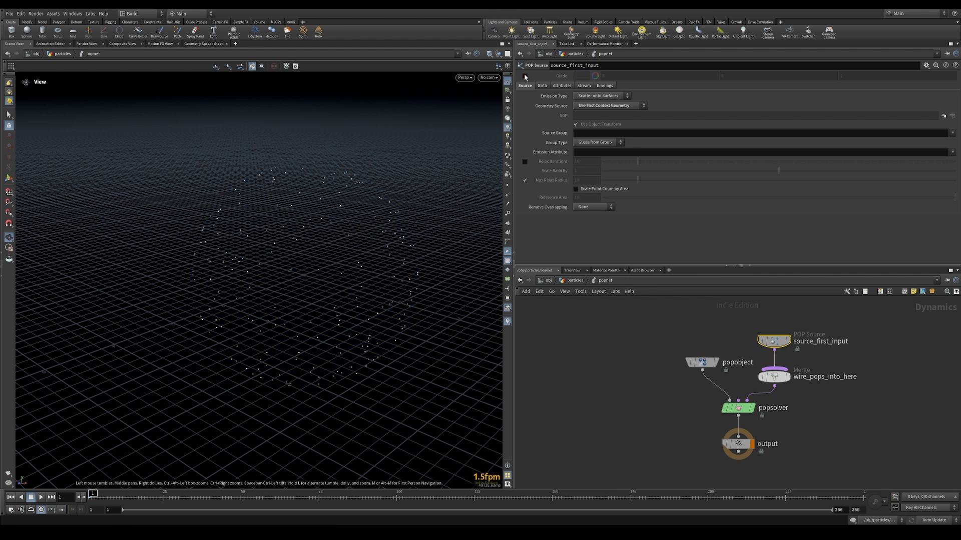
pyautogui.click(617, 153)
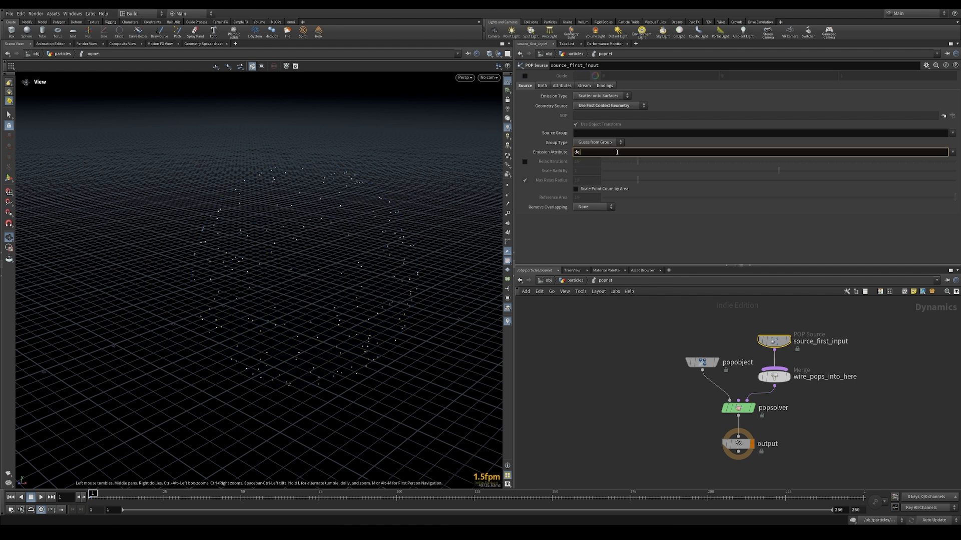
pyautogui.press('Return')
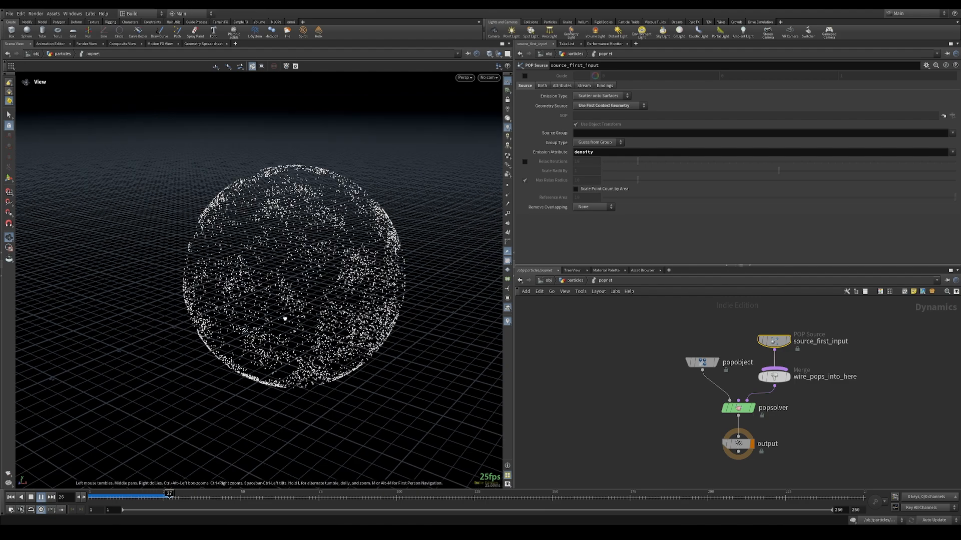
# Play the simulation and examine from several angles how the emitted particles are distributed over the sphere
pyautogui.moveTo(251, 310); pyautogui.dragTo(340, 373)
pyautogui.click(34, 497)
pyautogui.moveTo(300, 328); pyautogui.dragTo(194, 361)
pyautogui.moveTo(261, 318); pyautogui.dragTo(309, 320)
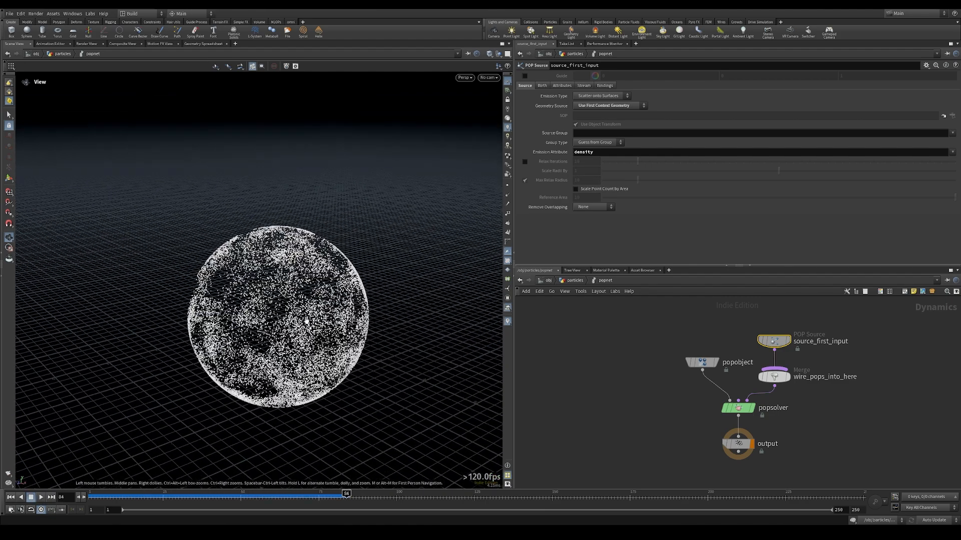
# Return to the particles network and automatically lay out all of its nodes
pyautogui.click(575, 281)
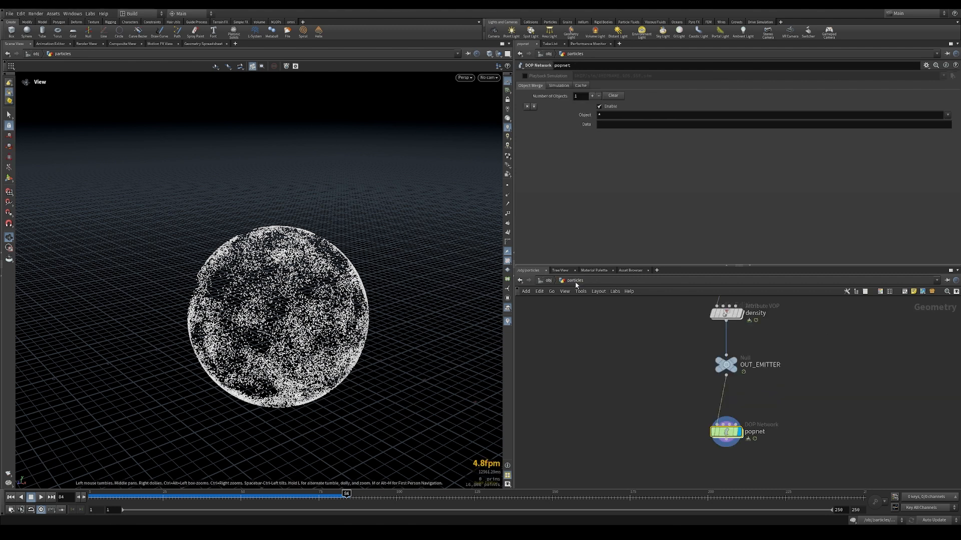
pyautogui.press('h')
pyautogui.moveTo(711, 323); pyautogui.dragTo(765, 442)
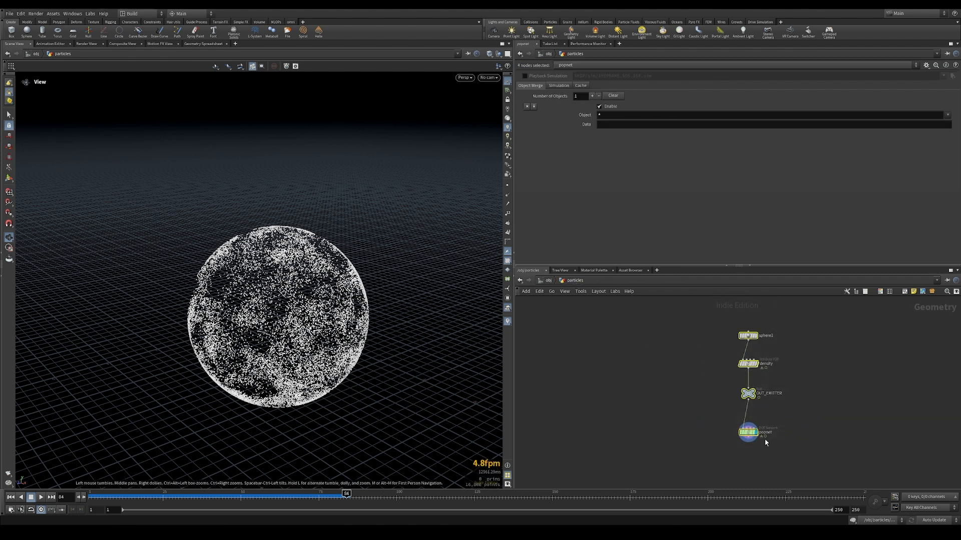
pyautogui.press('l')
pyautogui.click(720, 456)
# Compare the particle distribution with the noise pattern on the sphere by displaying the density node
pyautogui.moveTo(231, 268); pyautogui.dragTo(292, 273, button='right')
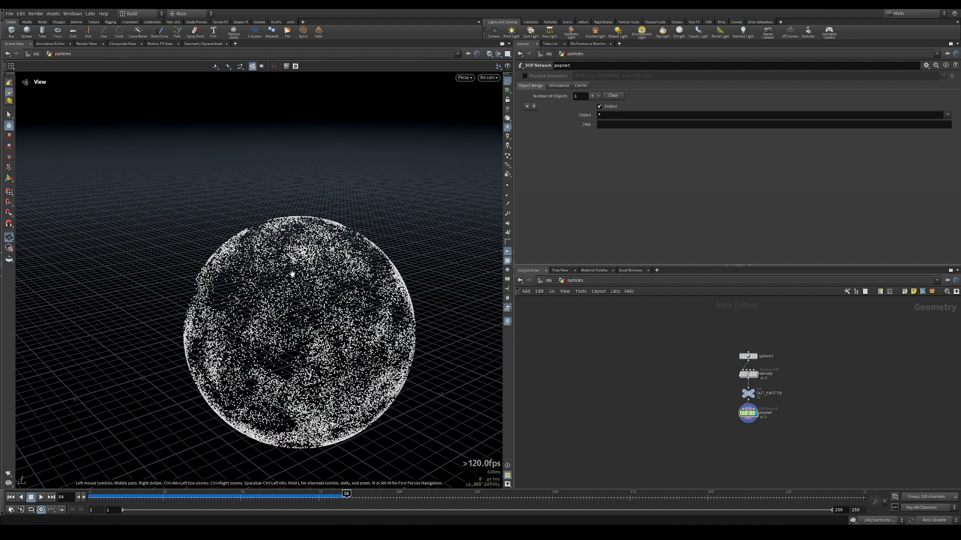
pyautogui.scroll(2, 765, 371)
pyautogui.click(749, 375)
pyautogui.moveTo(388, 317)
pyautogui.mouseDown()
pyautogui.moveTo(225, 290)
pyautogui.moveTo(280, 288)
pyautogui.mouseUp()
pyautogui.moveTo(281, 287); pyautogui.dragTo(325, 271, button='right')
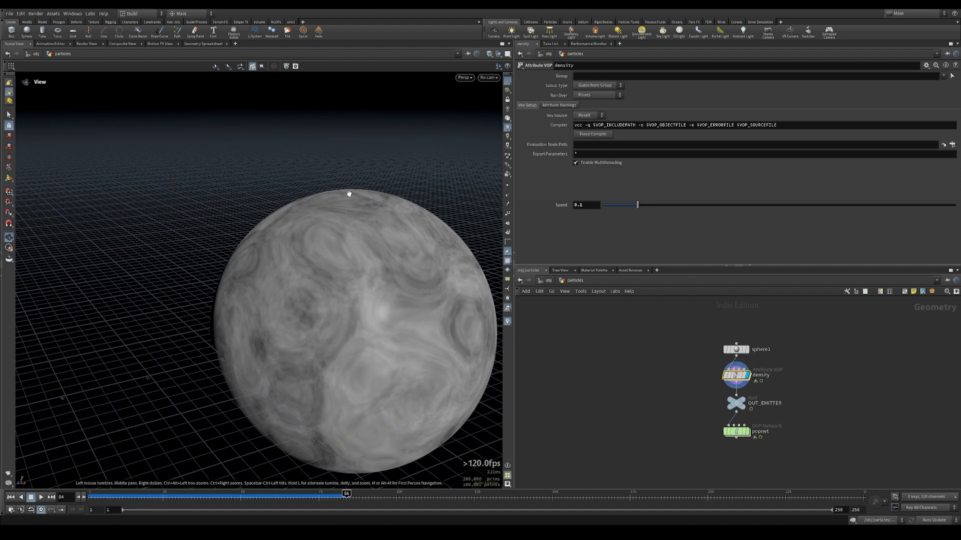
pyautogui.moveTo(260, 240); pyautogui.dragTo(168, 329)
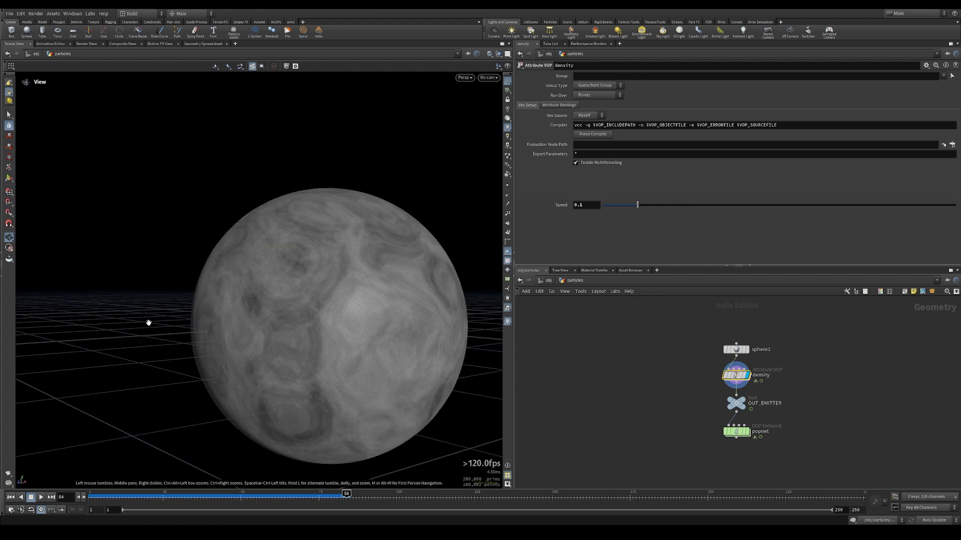
# Add a Circle node beside the sphere chain, display it, and show the density node as a template
pyautogui.moveTo(618, 336); pyautogui.dragTo(654, 337, button='middle')
pyautogui.press('Tab')
pyautogui.write('circ')
pyautogui.press('Return')
pyautogui.click(713, 342)
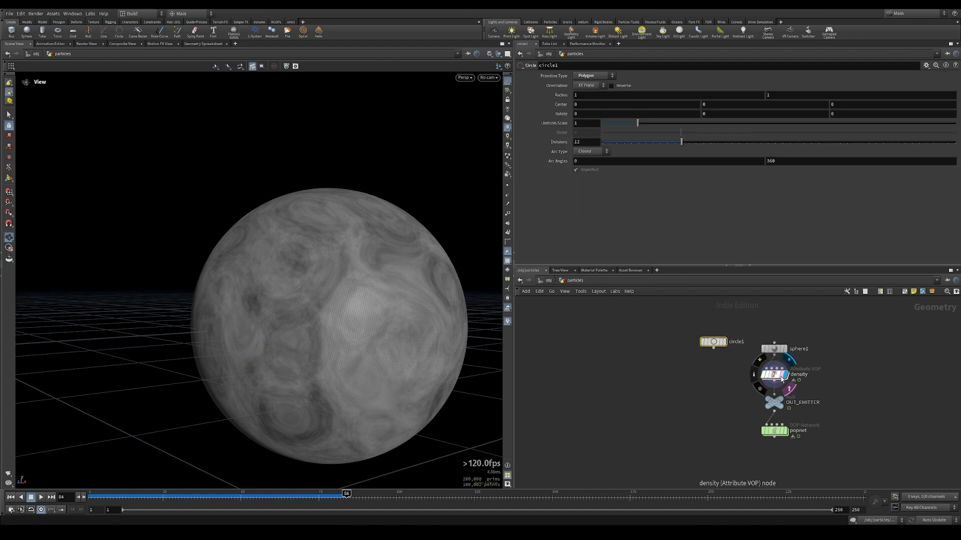
pyautogui.press('r')
pyautogui.moveTo(320, 300); pyautogui.dragTo(275, 296)
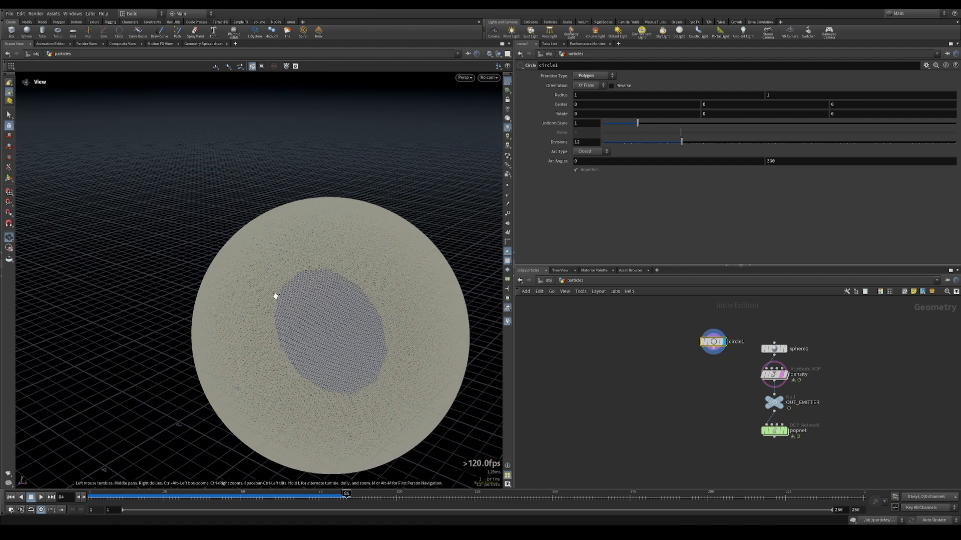
# Set both radius values of the circle to 2 and check them against the sphere's size parameters
pyautogui.click(582, 95)
pyautogui.write('2')
pyautogui.press('Return')
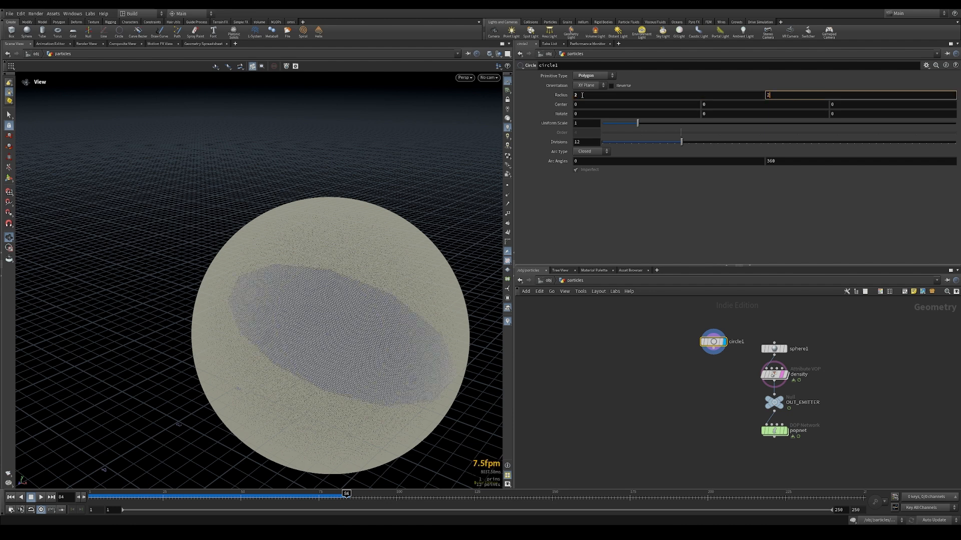
pyautogui.click(775, 350)
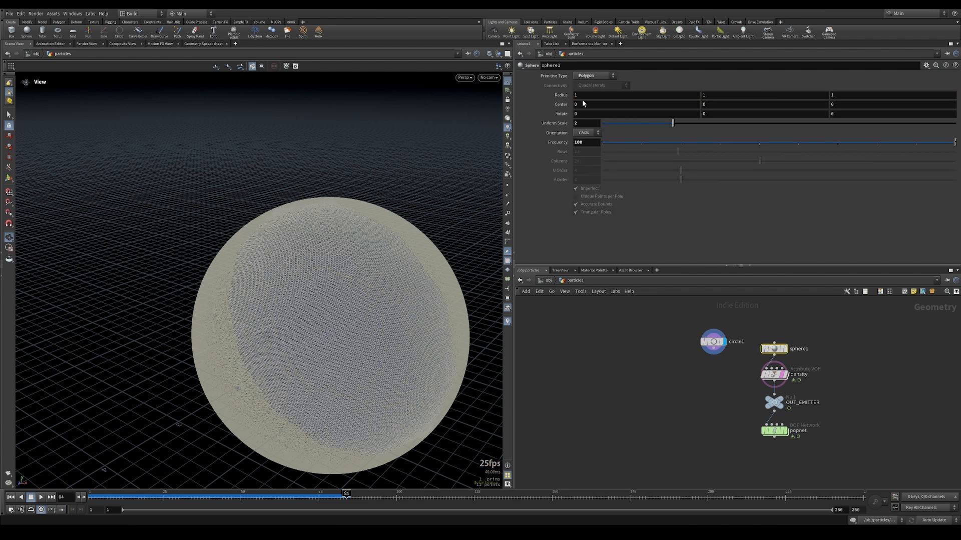
pyautogui.click(713, 342)
# Set the circle's Divisions to 24 and its Arc Type to Open Arc
pyautogui.moveTo(310, 211); pyautogui.dragTo(283, 270)
pyautogui.click(588, 142)
pyautogui.write('24')
pyautogui.press('Return')
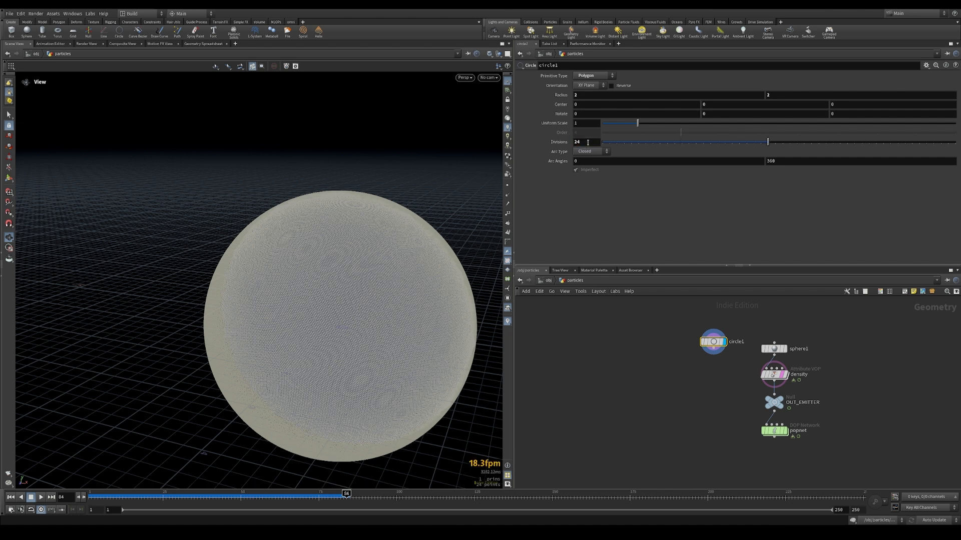
pyautogui.click(591, 153)
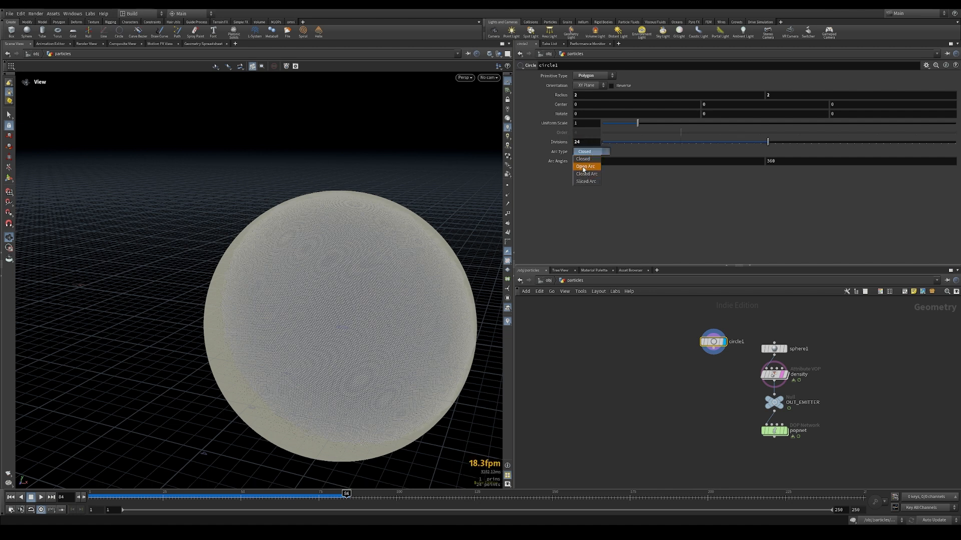
pyautogui.click(585, 166)
pyautogui.moveTo(332, 268); pyautogui.dragTo(369, 157)
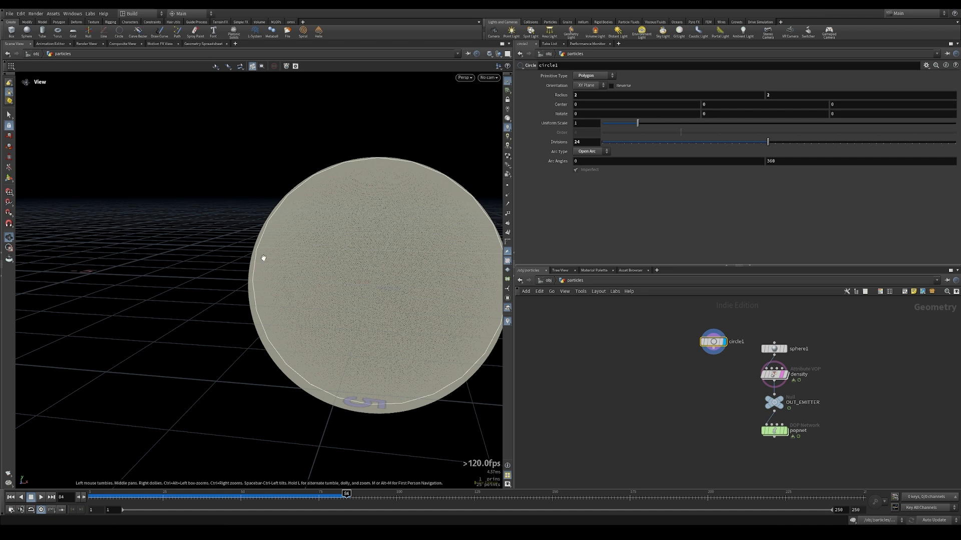
# Set the circle's Arc Angles to 90 and 270 to leave a half-circle curve
pyautogui.click(629, 161)
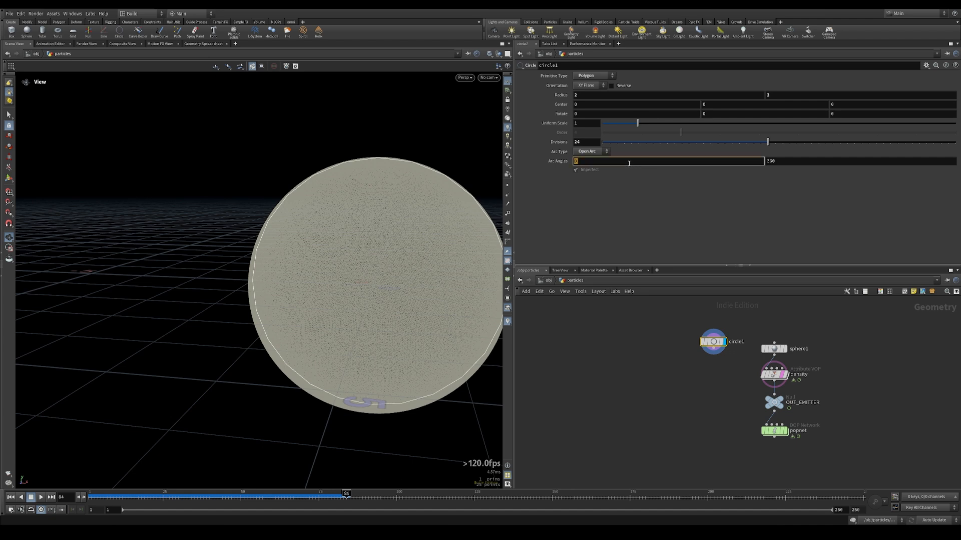
pyautogui.press('Tab')
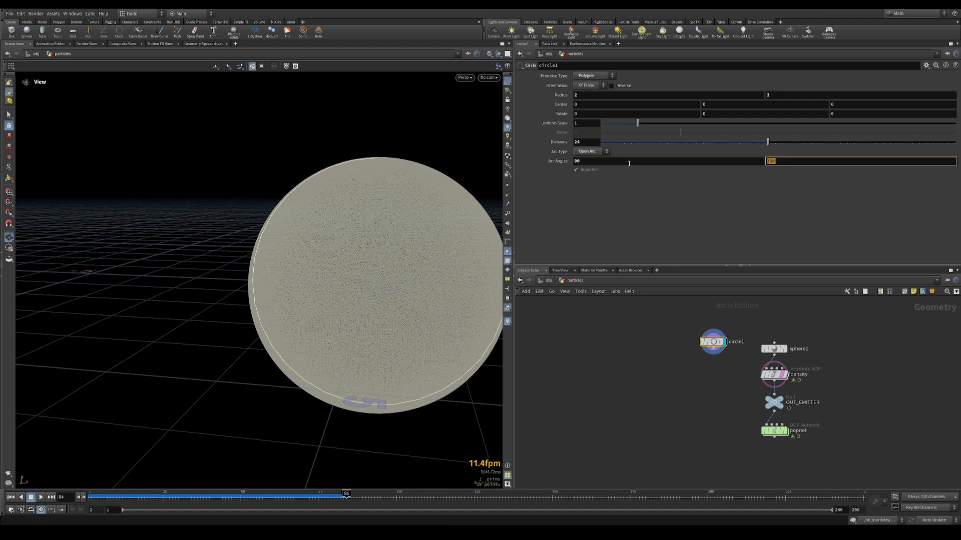
pyautogui.press('Return')
pyautogui.moveTo(190, 290); pyautogui.dragTo(159, 353)
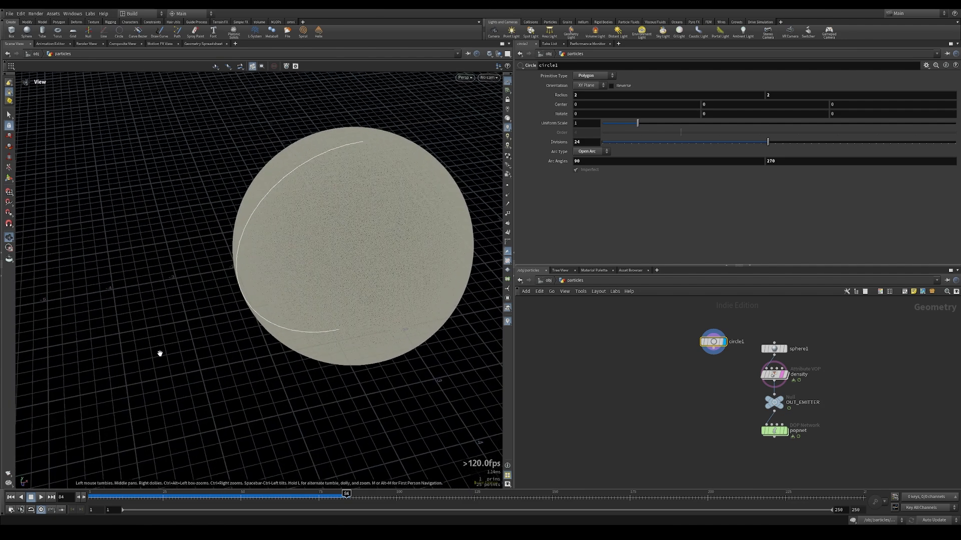
# Add a Copy and Transform node below the circle and set its Total Number to 24
pyautogui.press('Tab')
pyautogui.write('copy')
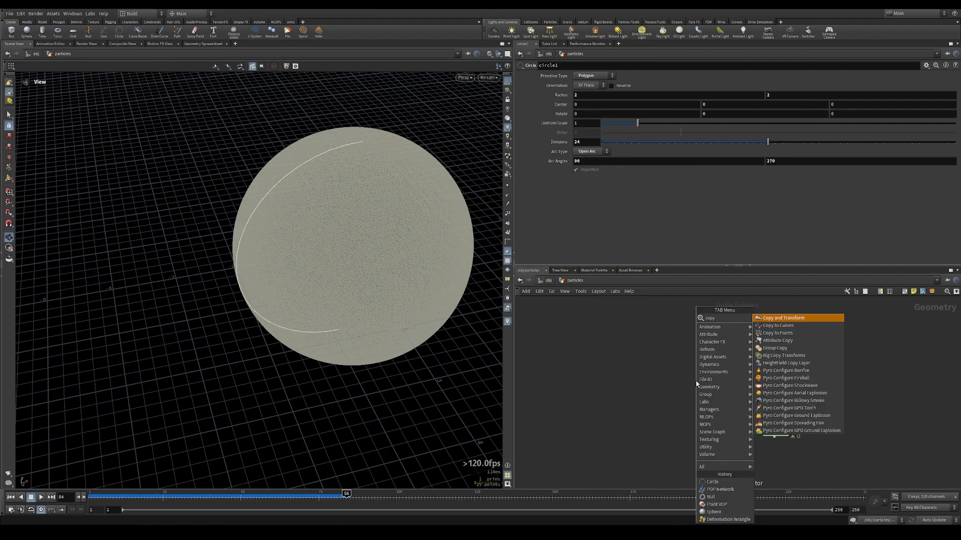
pyautogui.press('Return')
pyautogui.click(713, 380)
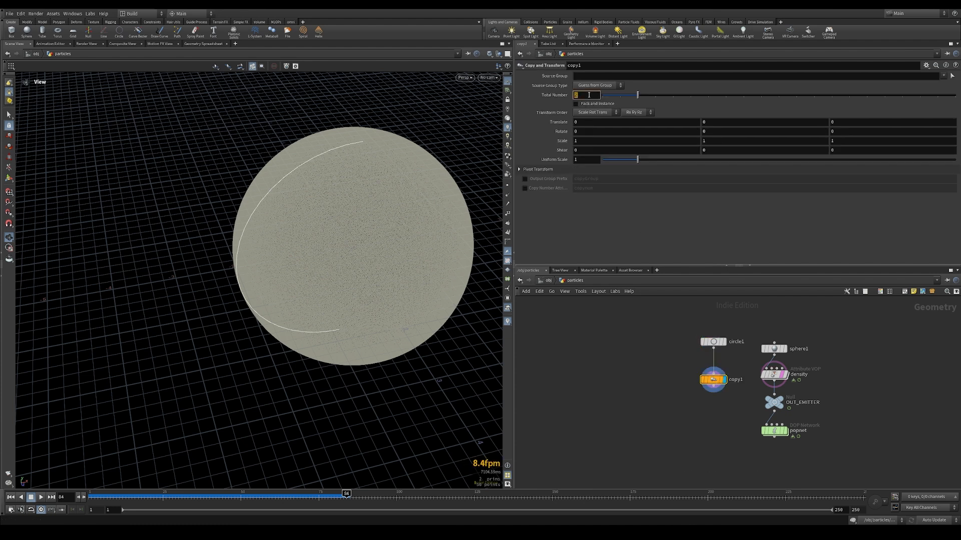
pyautogui.press('Return')
# Set the copies' Y rotation to 15, turn off the density node's template display, and tidy the copy node's placement
pyautogui.click(717, 130)
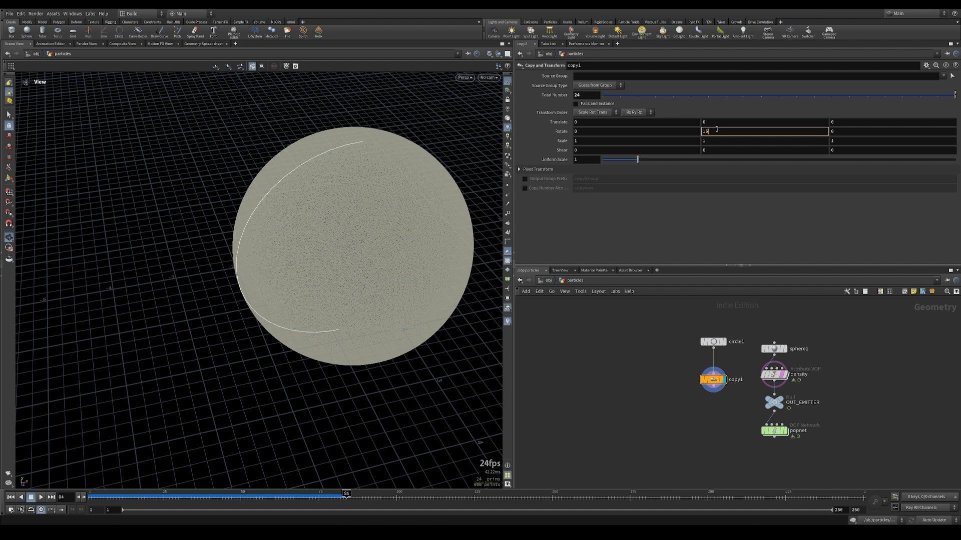
pyautogui.press('Return')
pyautogui.hotkey('space', '2')
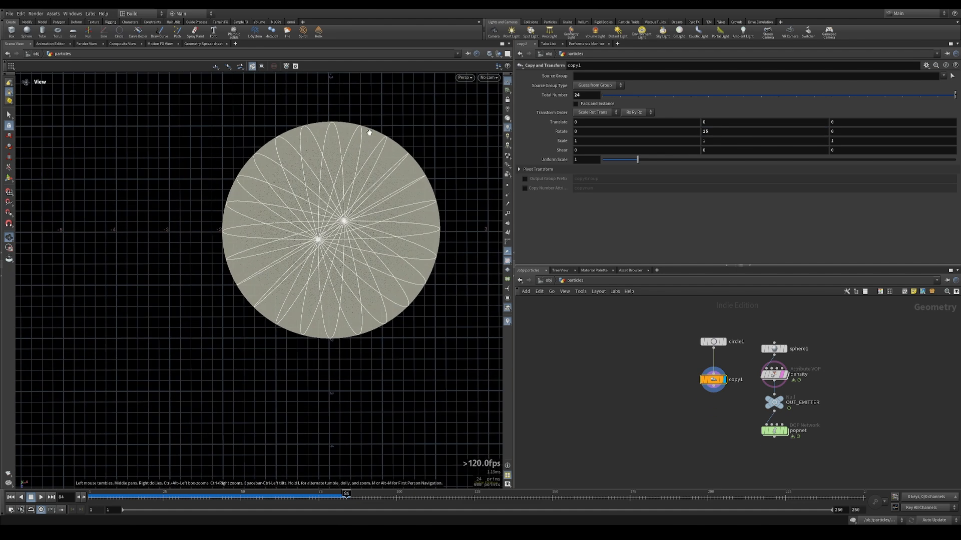
pyautogui.moveTo(446, 248); pyautogui.dragTo(250, 255)
pyautogui.moveTo(782, 377)
pyautogui.moveTo(680, 338)
pyautogui.mouseDown()
pyautogui.moveTo(748, 425)
pyautogui.moveTo(674, 363)
pyautogui.mouseUp()
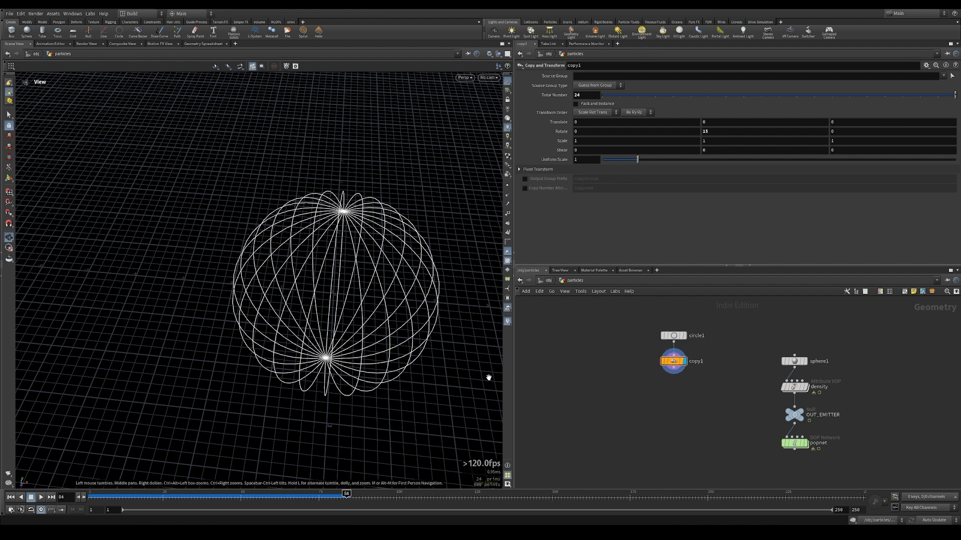
# Add a For-Each Primitive block below the Copy and Transform node, connect it, and display the block's begin node
pyautogui.press('Tab')
pyautogui.write('for')
pyautogui.press('Return')
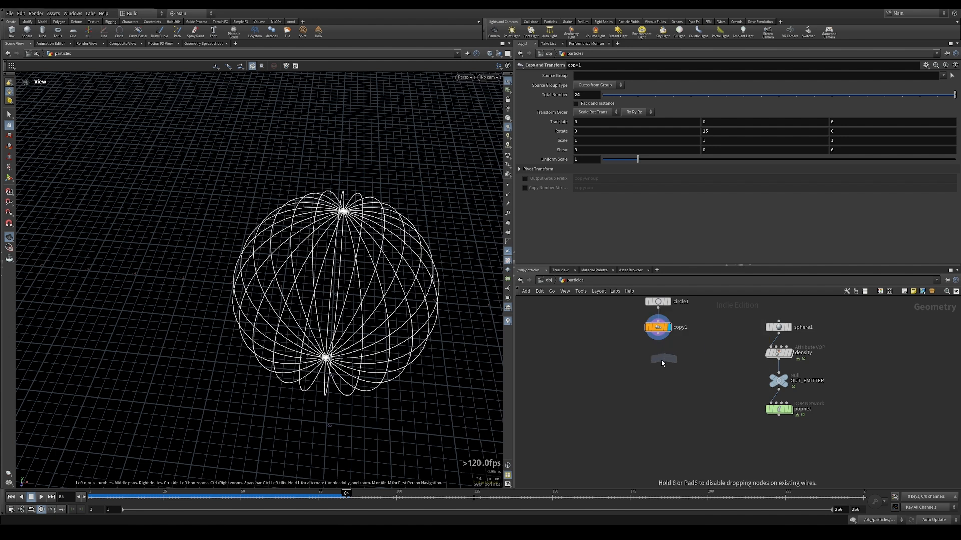
pyautogui.click(658, 367)
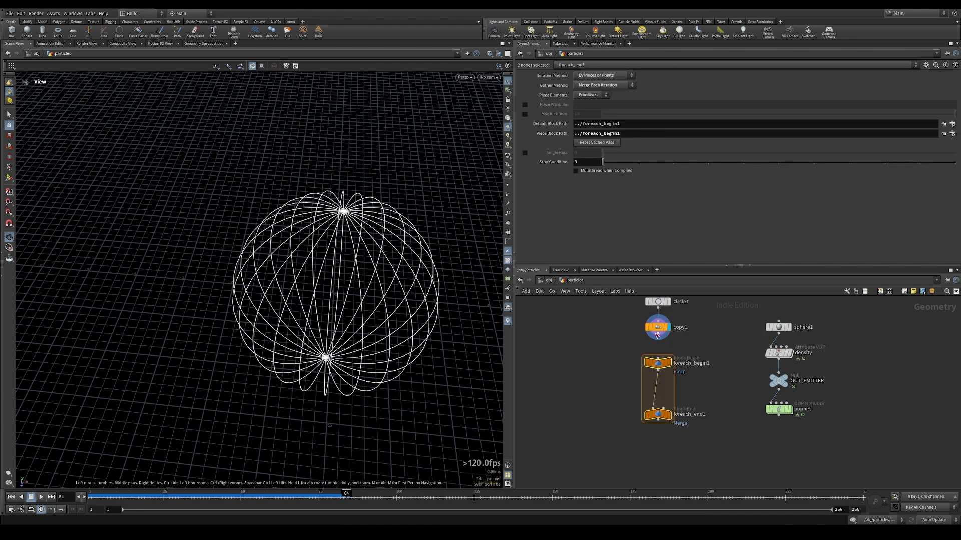
pyautogui.click(657, 365)
pyautogui.moveTo(372, 220); pyautogui.dragTo(371, 243)
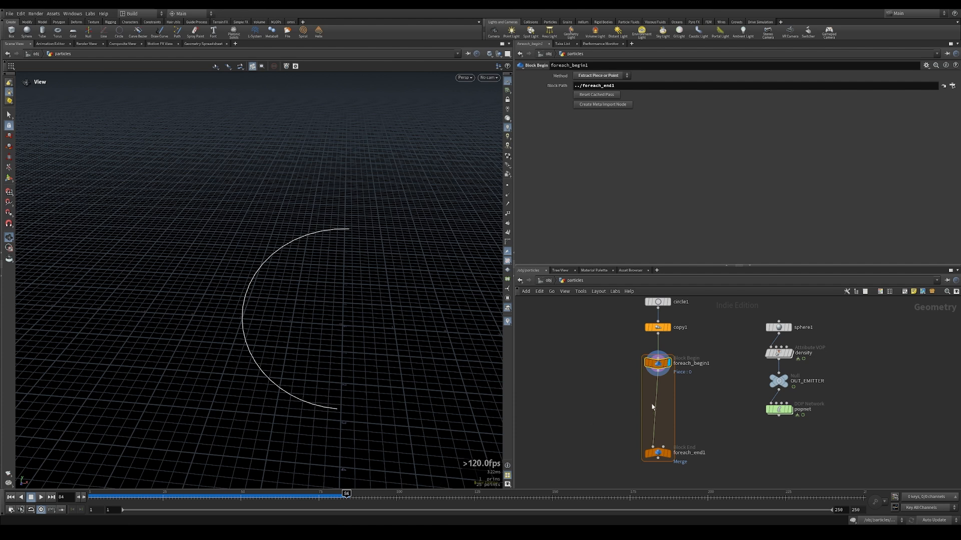
# Insert a Point VOP between the begin and end nodes of the for-each block and name it noise
pyautogui.press('Tab')
pyautogui.moveTo(678, 318)
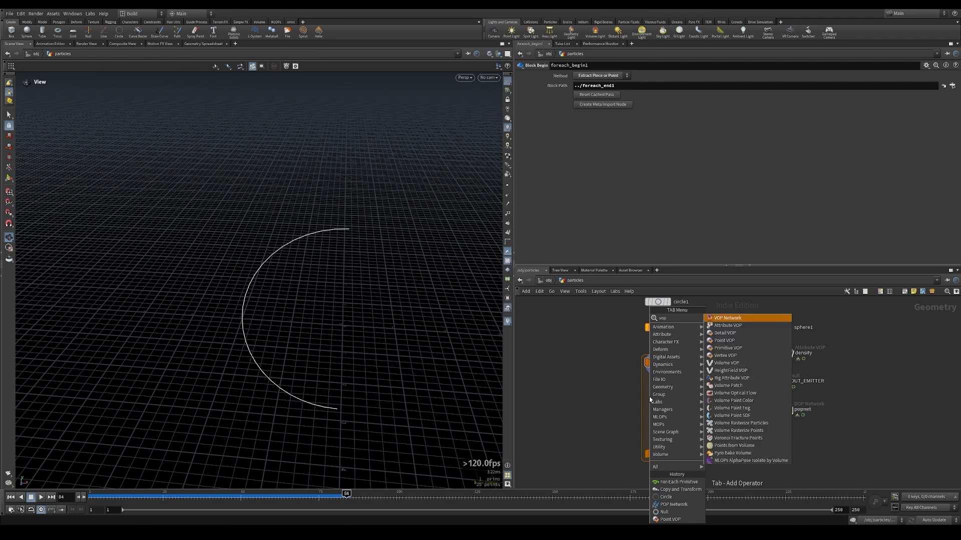
pyautogui.click(729, 344)
pyautogui.click(657, 386)
pyautogui.doubleClick(690, 390)
pyautogui.write('noise')
pyautogui.press('Return')
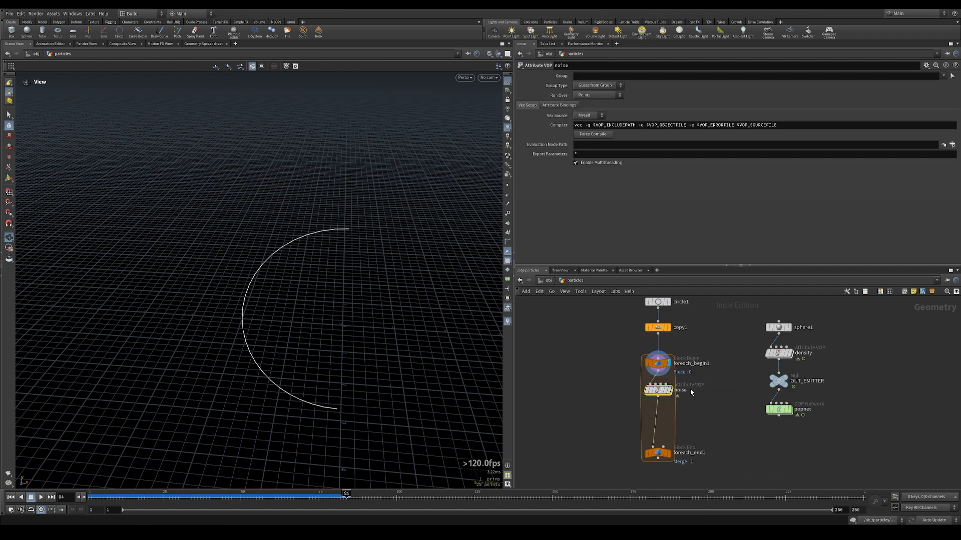
# Inside the noise VOP, add a Turbulent Noise node and feed its position input from the global P output
pyautogui.doubleClick(658, 390)
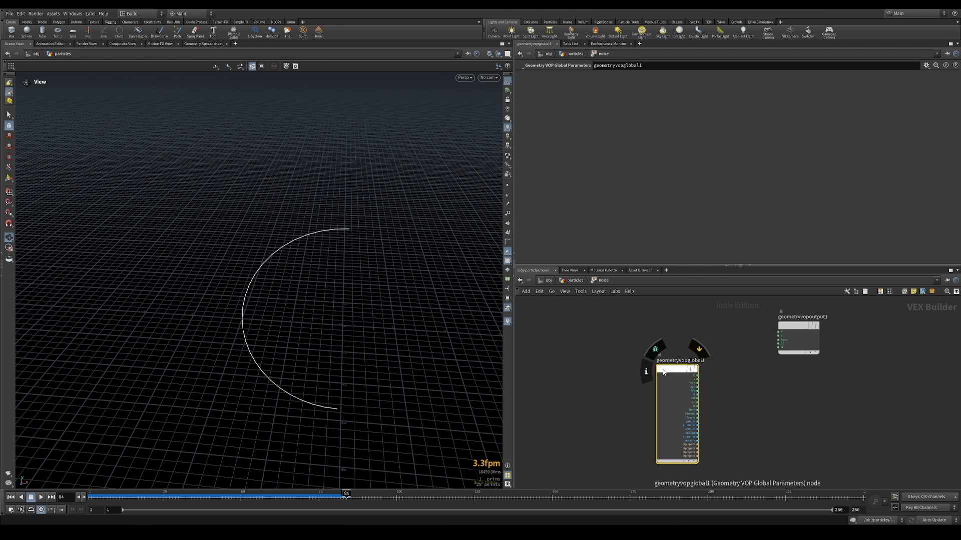
pyautogui.moveTo(664, 372); pyautogui.dragTo(591, 331)
pyautogui.press('Tab')
pyautogui.write('turb')
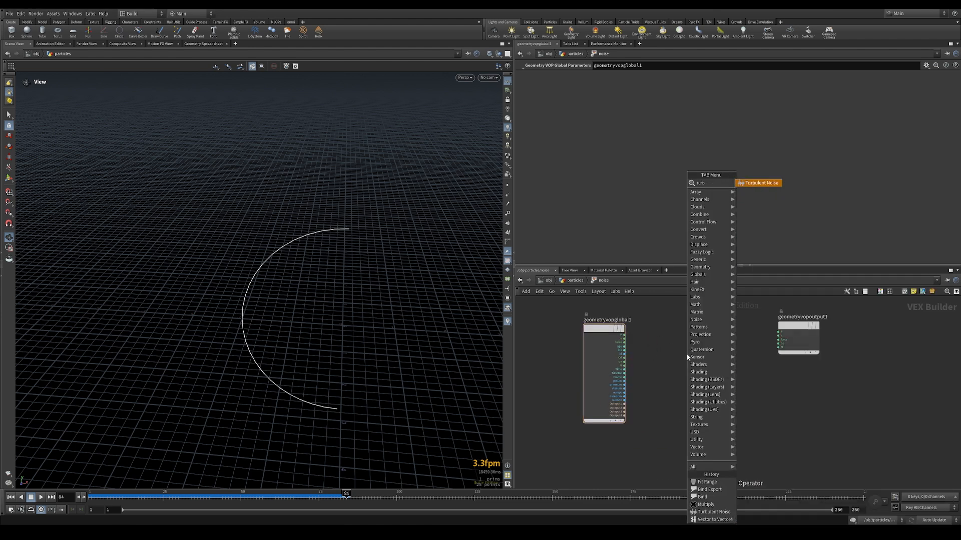
pyautogui.click(754, 185)
pyautogui.click(661, 350)
pyautogui.scroll(2, 661, 348)
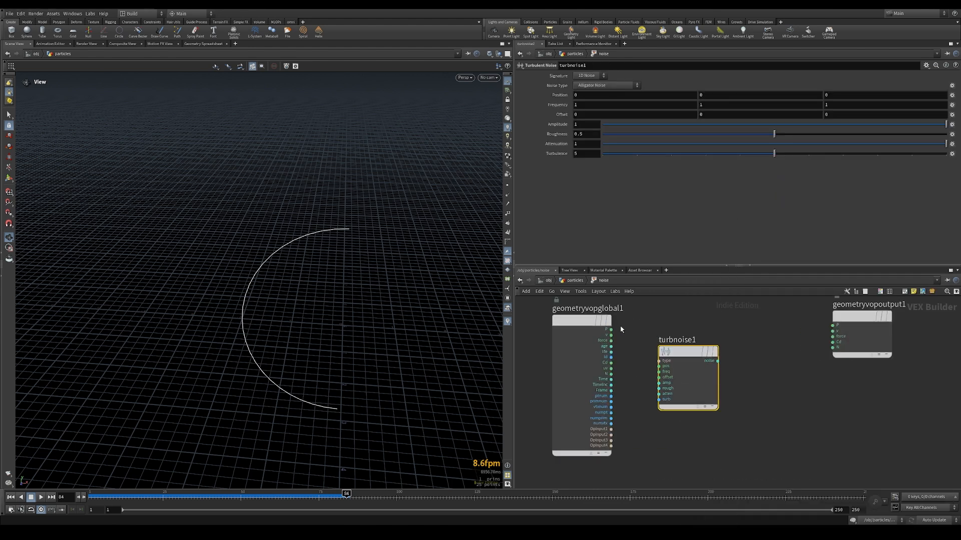
pyautogui.moveTo(612, 331); pyautogui.dragTo(658, 367)
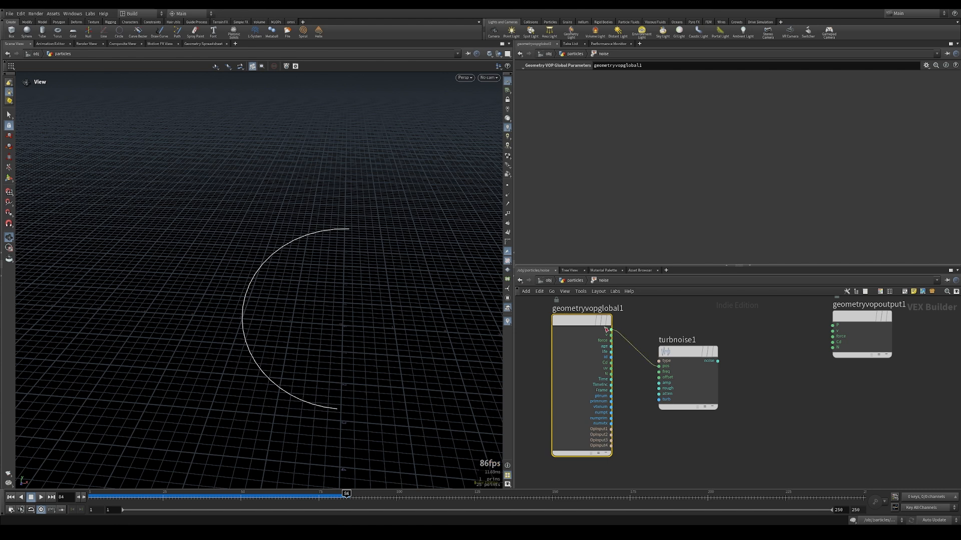
pyautogui.moveTo(220, 287); pyautogui.dragTo(279, 288)
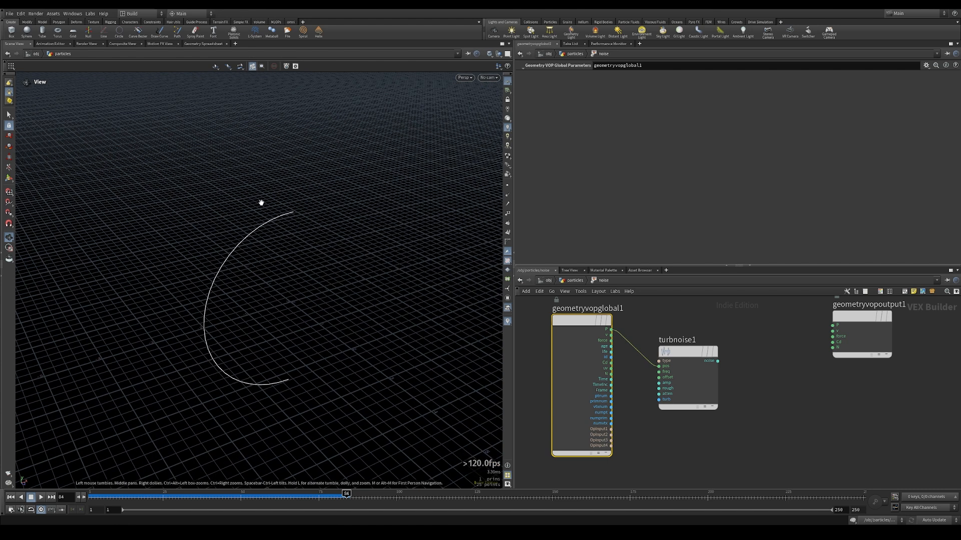
# Switch the Turbulent Noise signature to 3D Noise
pyautogui.moveTo(770, 358); pyautogui.dragTo(760, 375, button='middle')
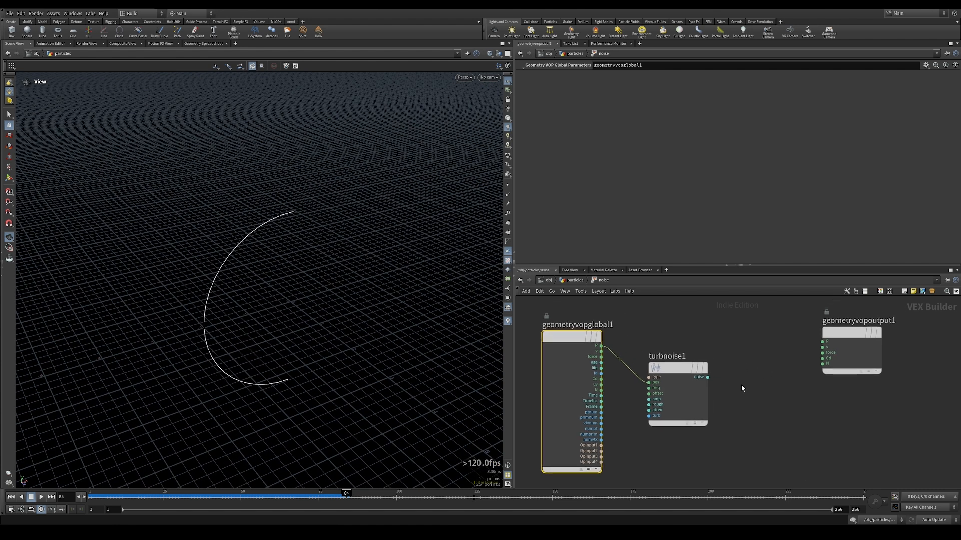
pyautogui.click(668, 370)
pyautogui.click(589, 76)
pyautogui.click(585, 90)
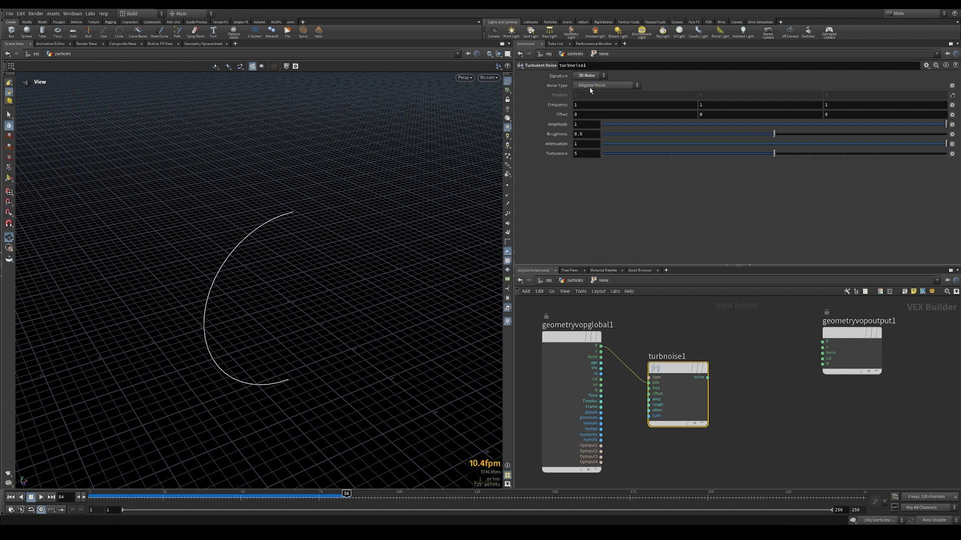
# Promote the Turbulent Noise frequency, offset, amplitude and roughness inputs to parameters
pyautogui.rightClick(649, 394)
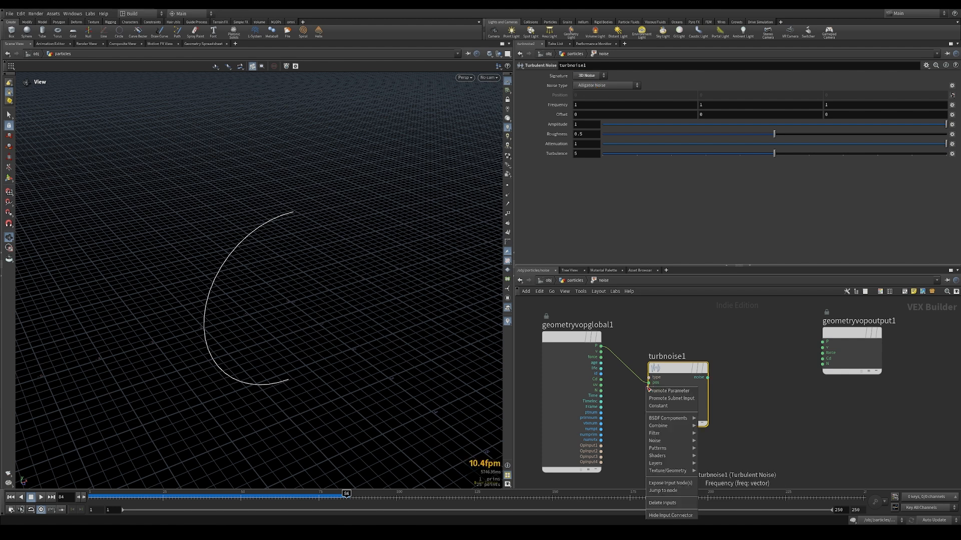
pyautogui.press('Escape')
pyautogui.scroll(3, 636, 400)
pyautogui.rightClick(662, 379)
pyautogui.click(667, 387)
pyautogui.rightClick(663, 388)
pyautogui.click(667, 397)
pyautogui.rightClick(662, 397)
pyautogui.click(667, 406)
pyautogui.rightClick(663, 408)
pyautogui.click(667, 416)
pyautogui.press('h')
# Add a Fit Range node after the Turbulent Noise, connect the noise output to its value input, and make room before the output node
pyautogui.moveTo(797, 391); pyautogui.dragTo(679, 392, button='middle')
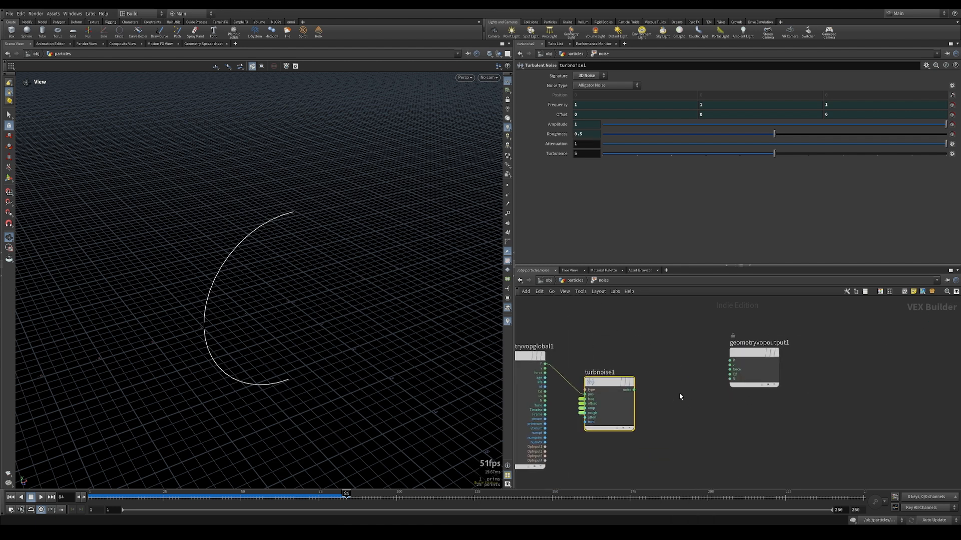
pyautogui.click(688, 385)
pyautogui.press('Tab')
pyautogui.write('fit')
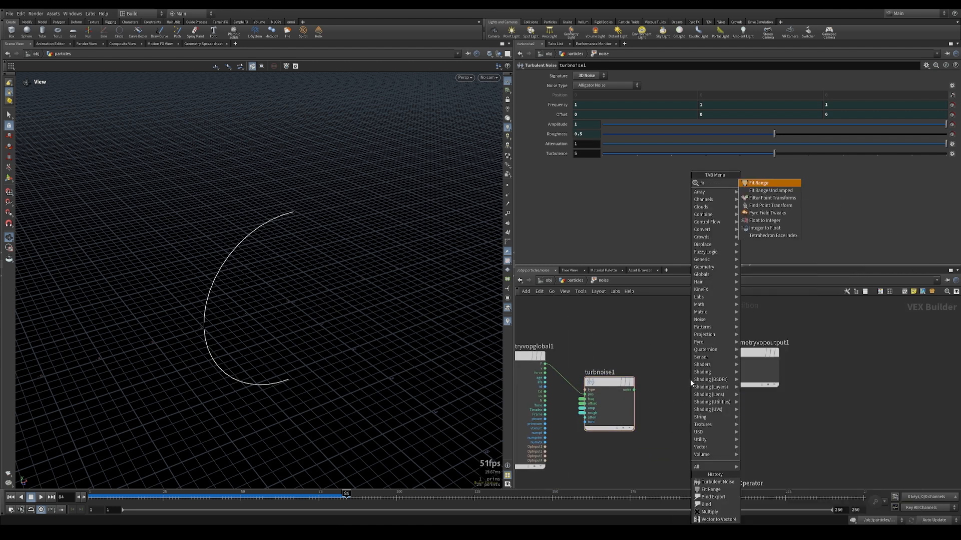
pyautogui.press('Return')
pyautogui.click(674, 398)
pyautogui.click(634, 391)
pyautogui.click(650, 392)
pyautogui.moveTo(753, 353); pyautogui.dragTo(795, 352)
# Set the noise type to Original Perlin Noise and the Fit Range source minimum to -0.5 and maximum to 0.5 on all axes
pyautogui.click(604, 382)
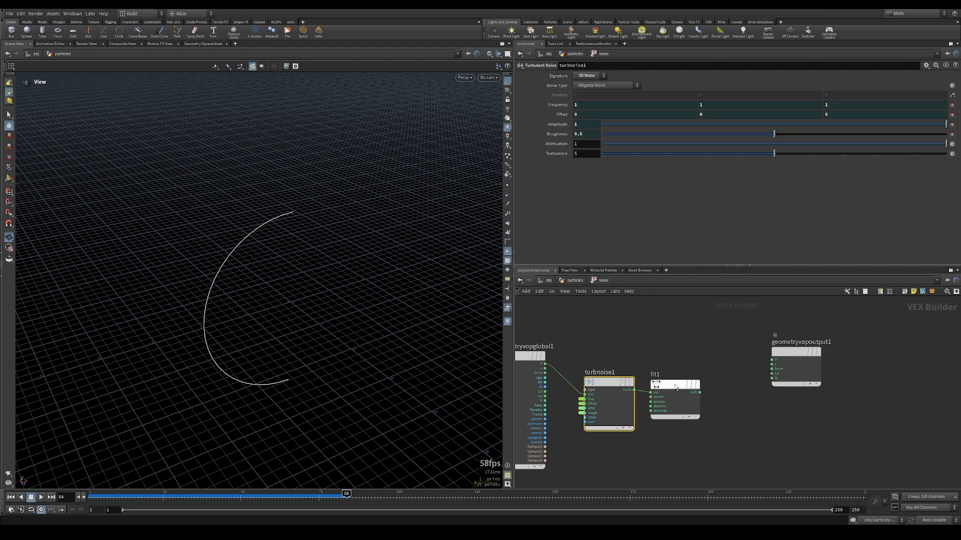
pyautogui.click(615, 84)
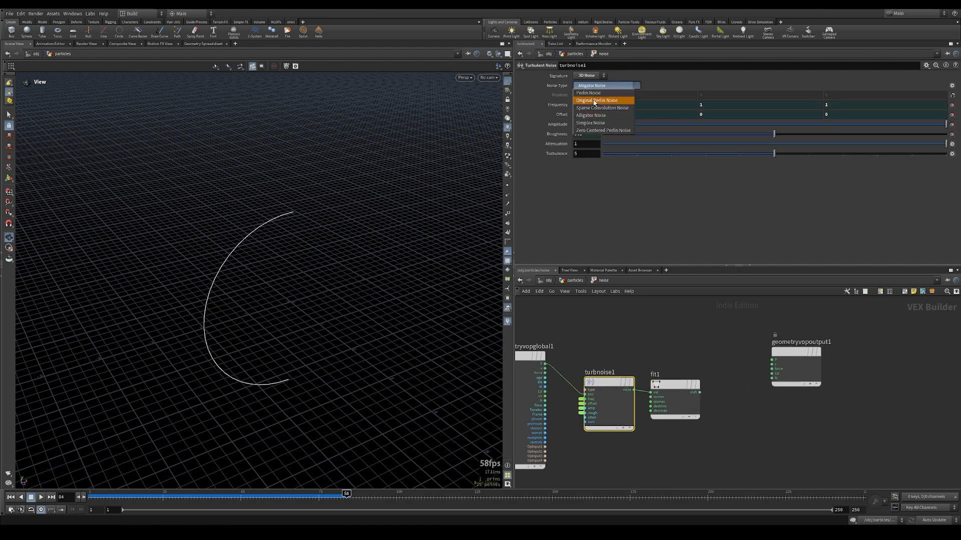
pyautogui.click(594, 102)
pyautogui.click(669, 384)
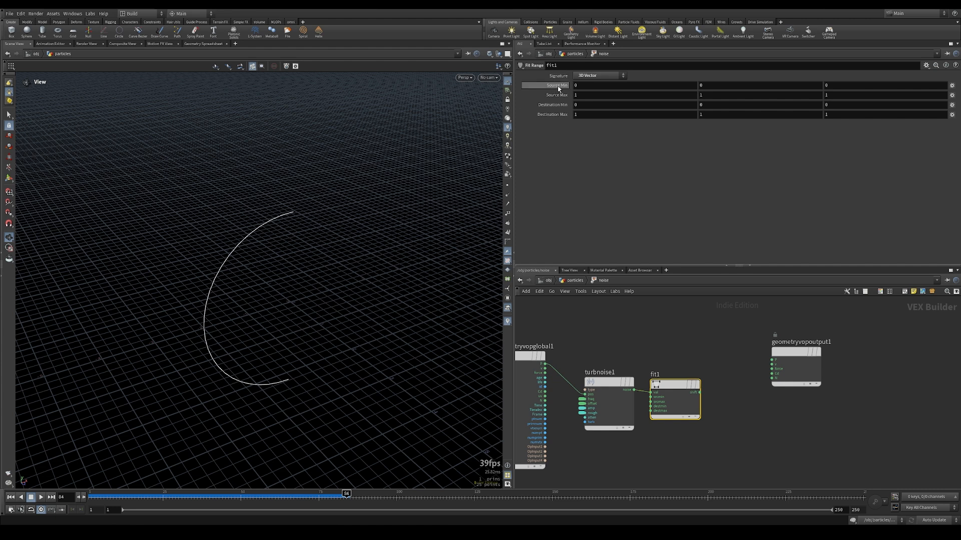
pyautogui.moveTo(558, 86); pyautogui.dragTo(537, 92, button='middle')
# Place an Add node before the geometry output and connect the global P output to its first input
pyautogui.press('Tab')
pyautogui.write('add')
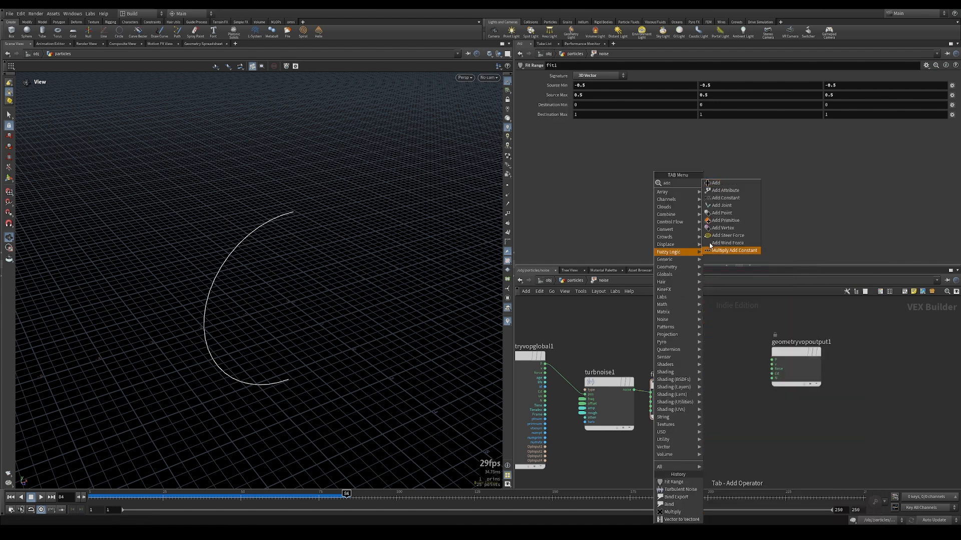
pyautogui.click(727, 186)
pyautogui.click(731, 358)
pyautogui.click(709, 365)
pyautogui.click(720, 363)
pyautogui.moveTo(723, 356); pyautogui.dragTo(727, 358)
# Connect the Fit Range output to the Add node's second input and the sum to the output P, then return to the particles network
pyautogui.click(699, 393)
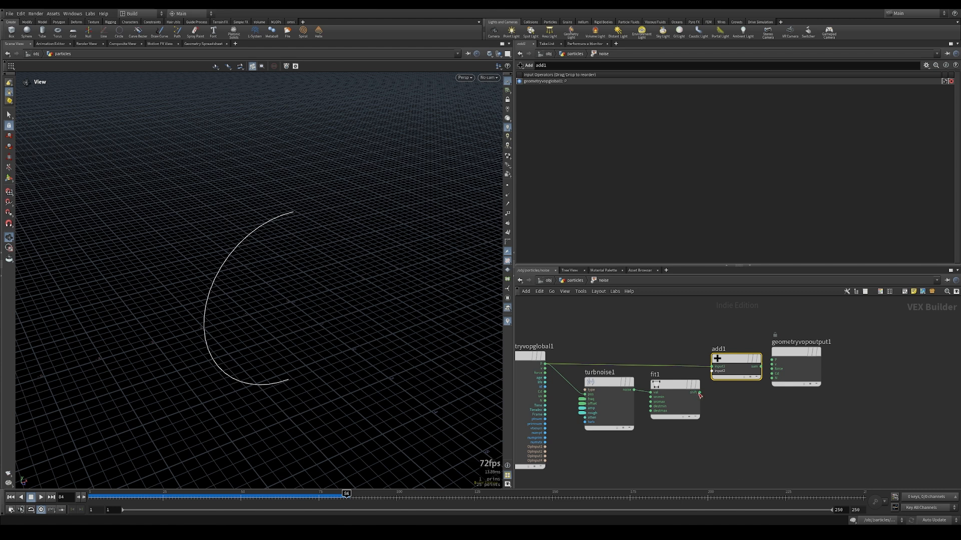
pyautogui.click(716, 371)
pyautogui.click(761, 366)
pyautogui.click(772, 360)
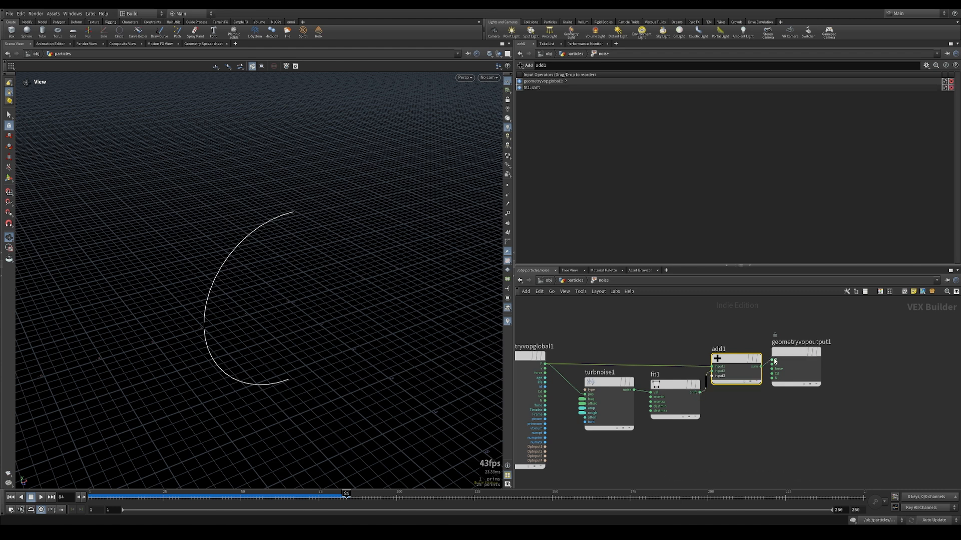
pyautogui.click(573, 280)
pyautogui.moveTo(288, 289); pyautogui.dragTo(326, 256)
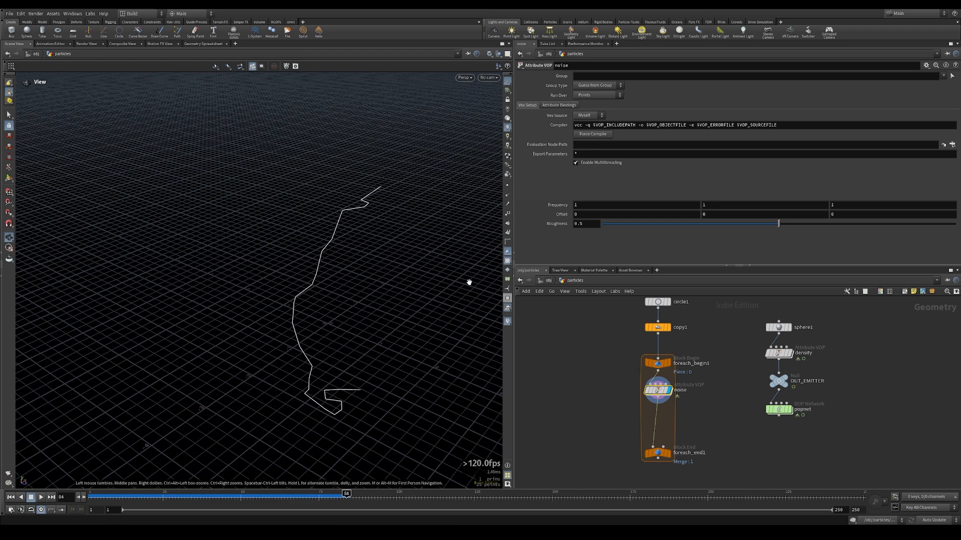
# Reopen the noise VOP, delete the amplitude parameter node, promote the Turbulent Noise amplitude again, and return to the particles network
pyautogui.doubleClick(656, 391)
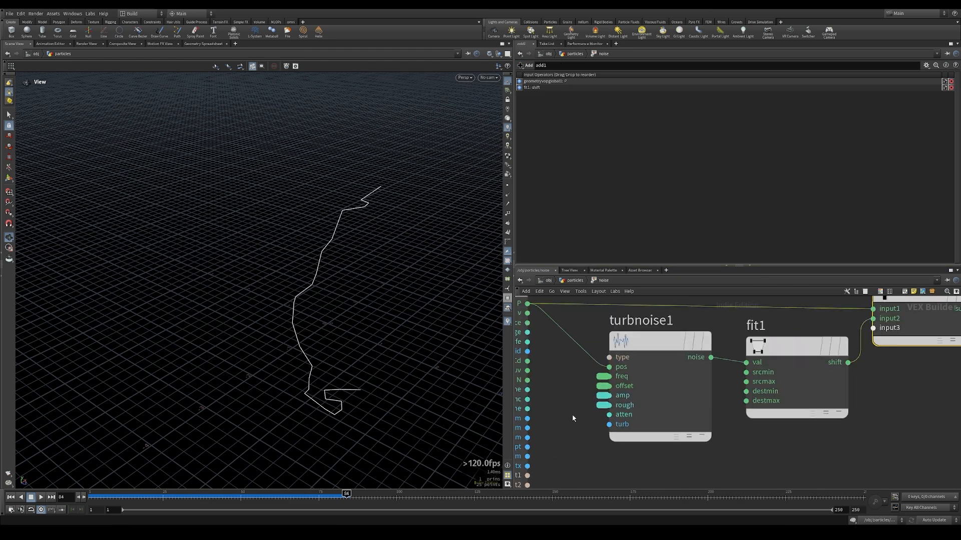
pyautogui.doubleClick(601, 396)
pyautogui.moveTo(795, 357); pyautogui.dragTo(753, 378)
pyautogui.press('Delete')
pyautogui.middleClick(770, 395)
pyautogui.click(777, 395)
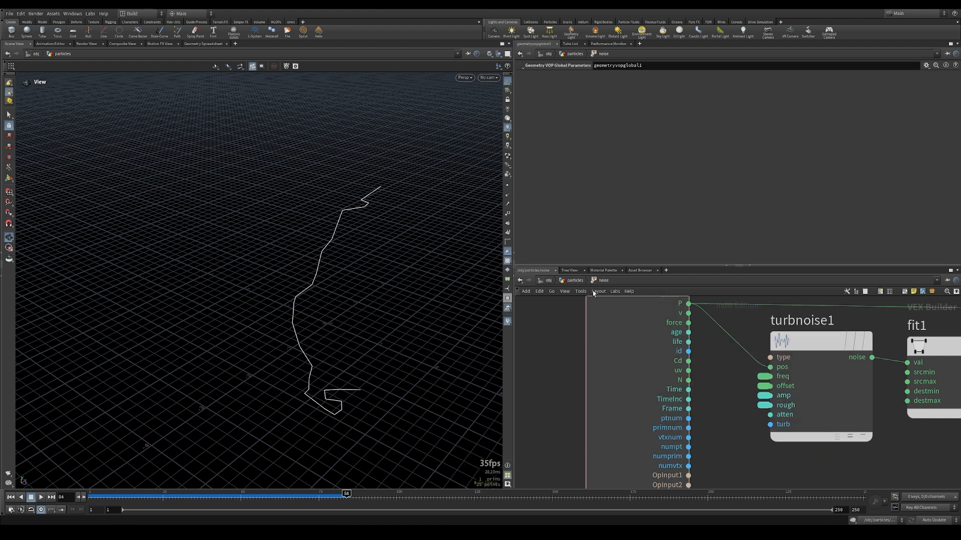
pyautogui.click(576, 281)
# Set the noise node's frequency to 1.4 on all axes, roughness to 0.25 and amplitude to 0.14
pyautogui.moveTo(797, 235); pyautogui.dragTo(803, 234)
pyautogui.moveTo(487, 257); pyautogui.dragTo(368, 244)
pyautogui.moveTo(547, 206); pyautogui.dragTo(566, 206, button='middle')
pyautogui.moveTo(344, 266)
pyautogui.mouseDown()
pyautogui.moveTo(332, 283)
pyautogui.moveTo(343, 284)
pyautogui.mouseUp()
pyautogui.moveTo(773, 226); pyautogui.dragTo(692, 224)
pyautogui.click(590, 226)
pyautogui.press('BackSpace')
pyautogui.press('Return')
pyautogui.moveTo(362, 248); pyautogui.dragTo(335, 223)
pyautogui.click(752, 216)
pyautogui.moveTo(738, 214); pyautogui.dragTo(788, 214, button='middle')
pyautogui.moveTo(826, 211); pyautogui.dragTo(740, 214, button='middle')
pyautogui.click(740, 215)
pyautogui.write('0.01')
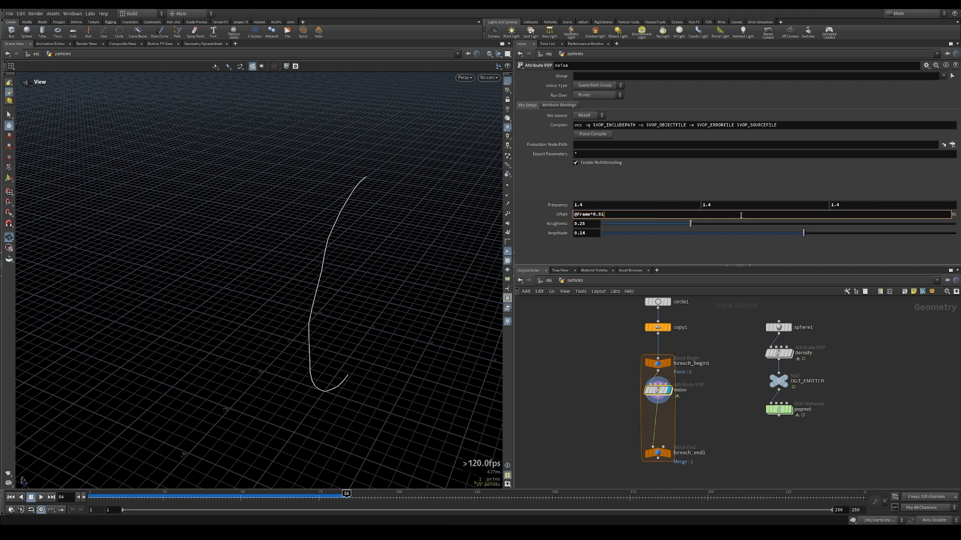
pyautogui.press('Return')
# Play the animation to check the curve's motion, stop it, and return to the first frame
pyautogui.click(41, 498)
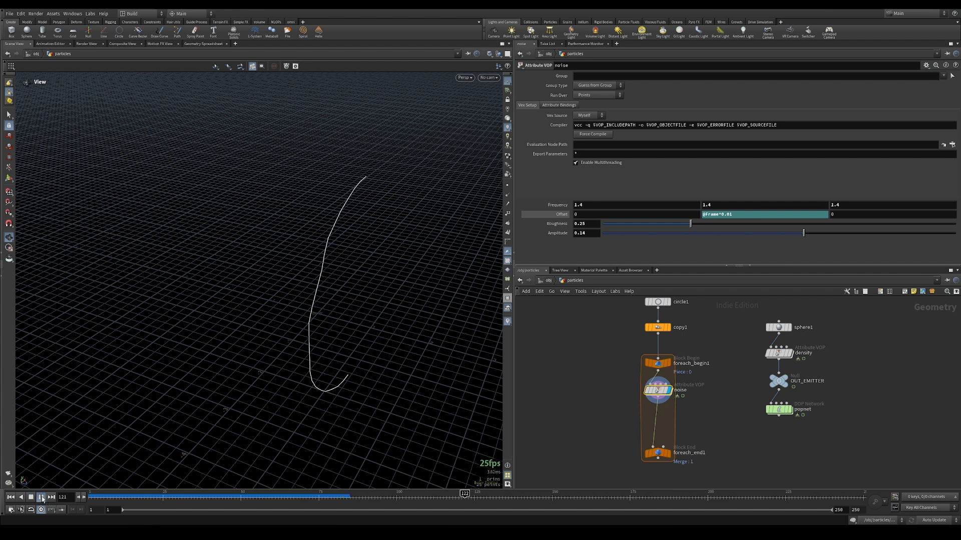
pyautogui.click(42, 498)
pyautogui.click(10, 497)
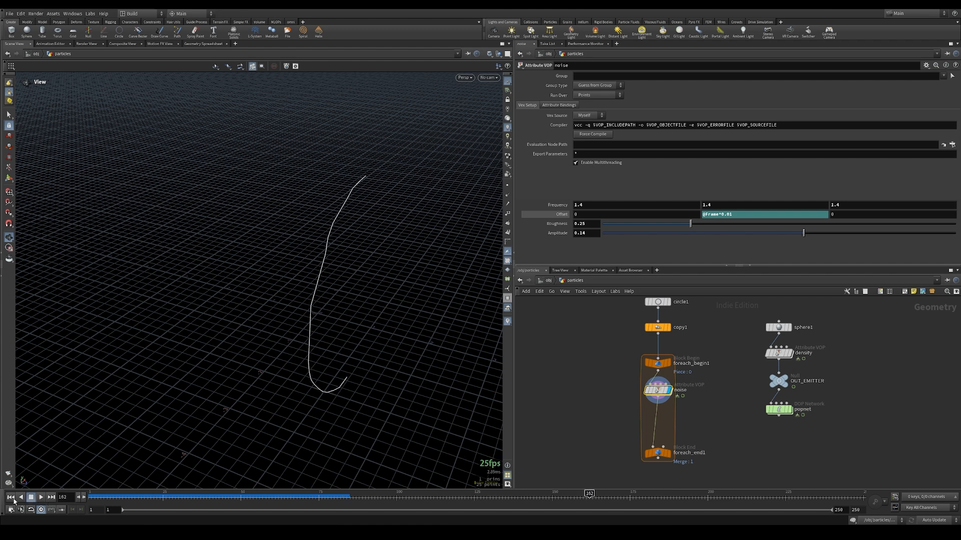
# Insert a Resample node between the noise node and the end of the for-each block and display it
pyautogui.moveTo(745, 400); pyautogui.dragTo(760, 363, button='middle')
pyautogui.press('Tab')
pyautogui.moveTo(751, 315)
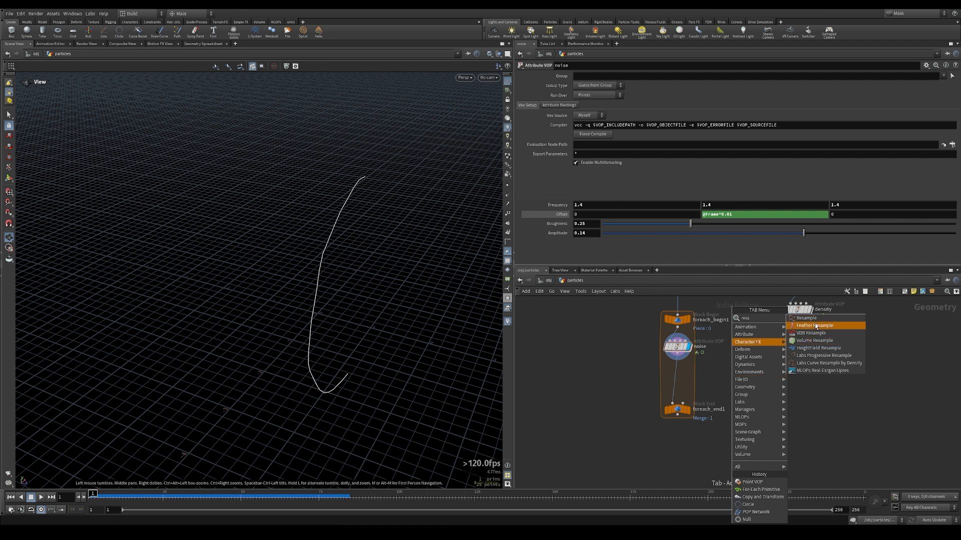
pyautogui.click(796, 328)
pyautogui.click(677, 371)
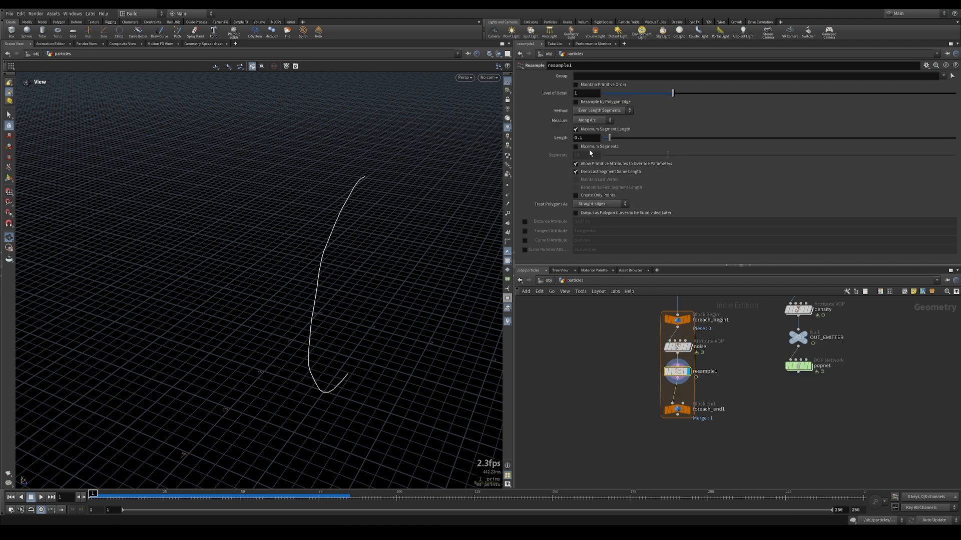
# Set the Resample length to 0.2 and treat polygons as Interpolating Curves
pyautogui.moveTo(407, 251); pyautogui.dragTo(393, 325)
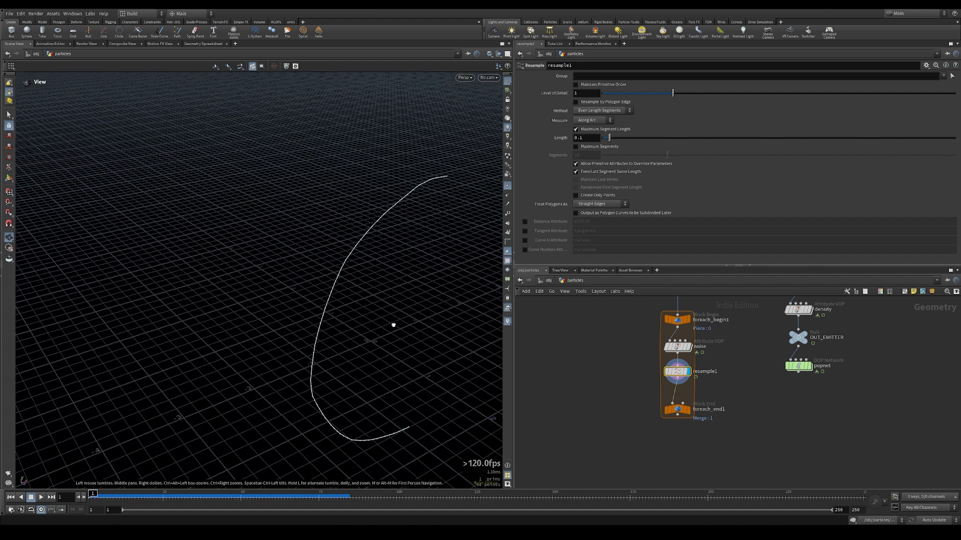
pyautogui.click(595, 137)
pyautogui.write('2')
pyautogui.press('Return')
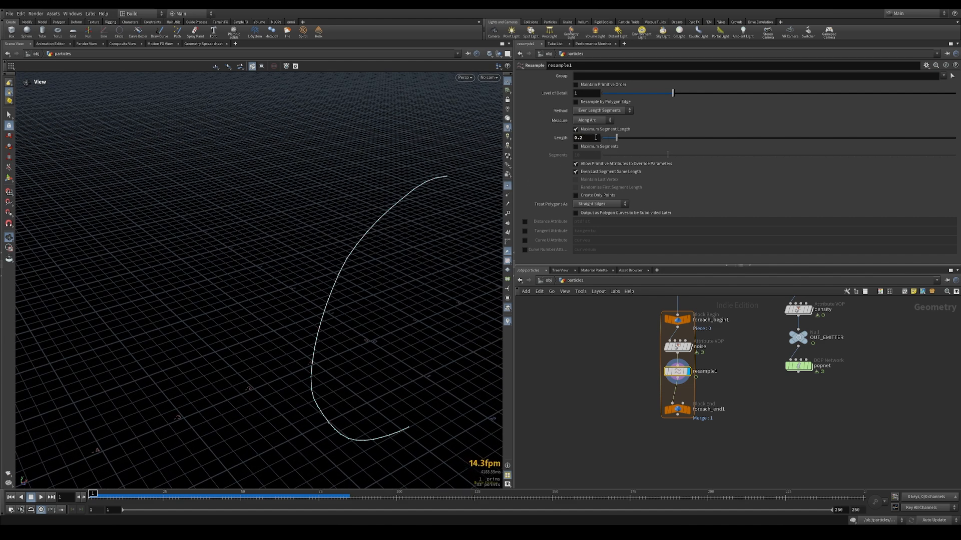
pyautogui.click(601, 207)
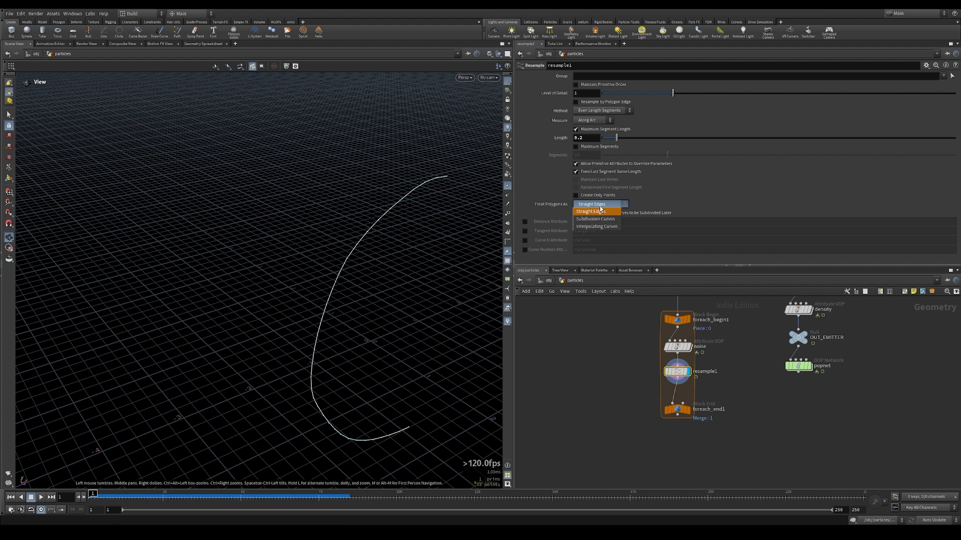
pyautogui.click(588, 230)
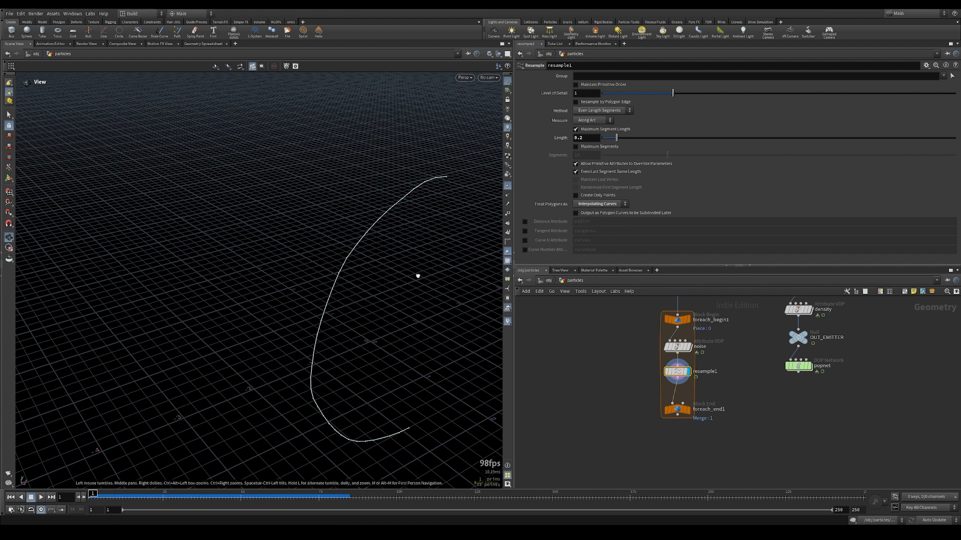
pyautogui.moveTo(419, 275); pyautogui.dragTo(393, 238)
pyautogui.moveTo(351, 277); pyautogui.dragTo(351, 320)
# Inside the noise VOP, set the Fit Range's Destination Min to -1 on all axes and return to the particles network
pyautogui.click(678, 346)
pyautogui.doubleClick(678, 346)
pyautogui.scroll(-3, 698, 364)
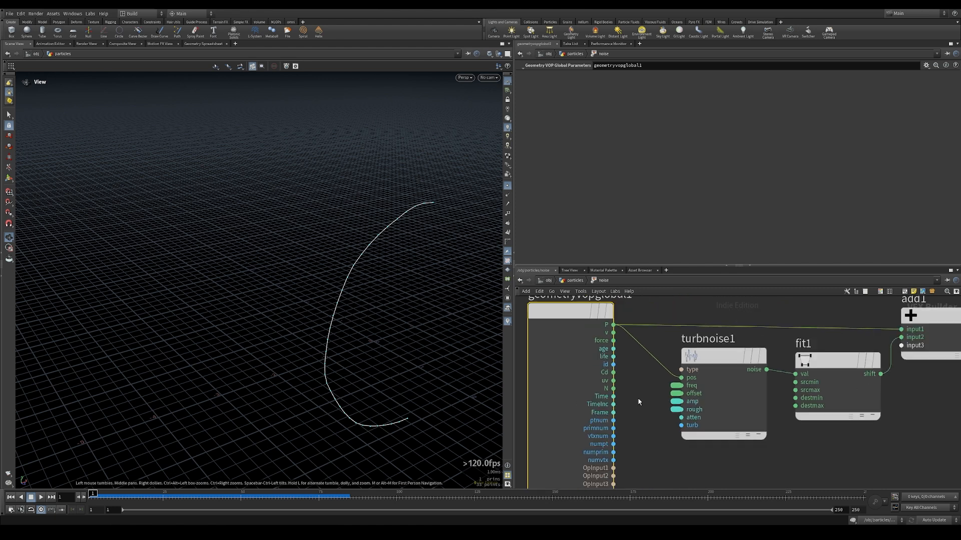
pyautogui.moveTo(776, 442); pyautogui.dragTo(680, 442, button='middle')
pyautogui.click(677, 376)
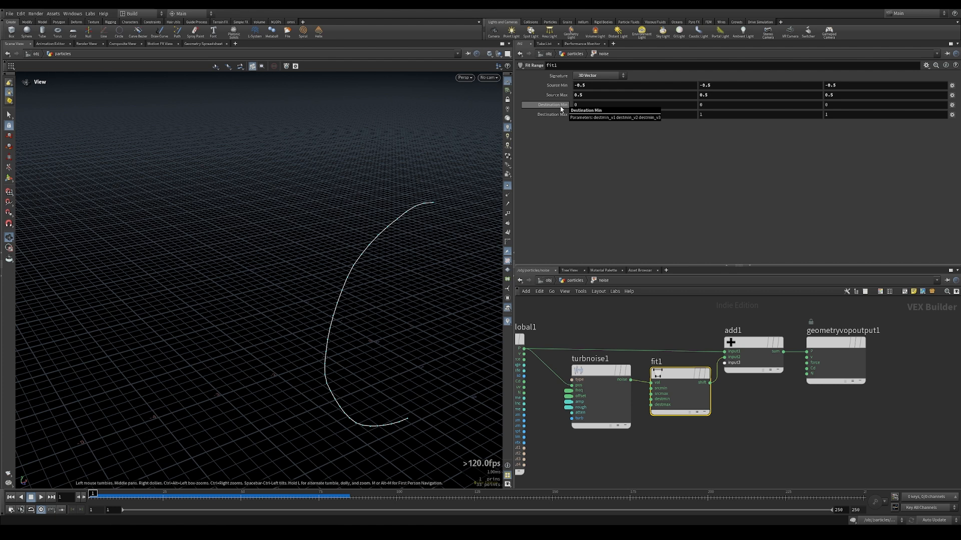
pyautogui.moveTo(467, 273); pyautogui.dragTo(406, 280)
pyautogui.moveTo(422, 234); pyautogui.dragTo(330, 228)
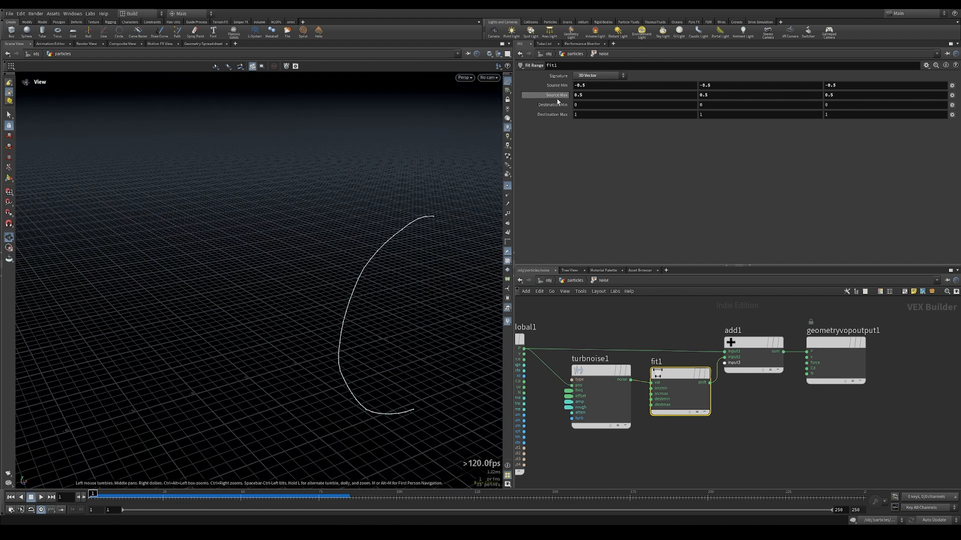
pyautogui.moveTo(555, 107); pyautogui.dragTo(518, 107, button='middle')
pyautogui.moveTo(325, 300); pyautogui.dragTo(323, 271)
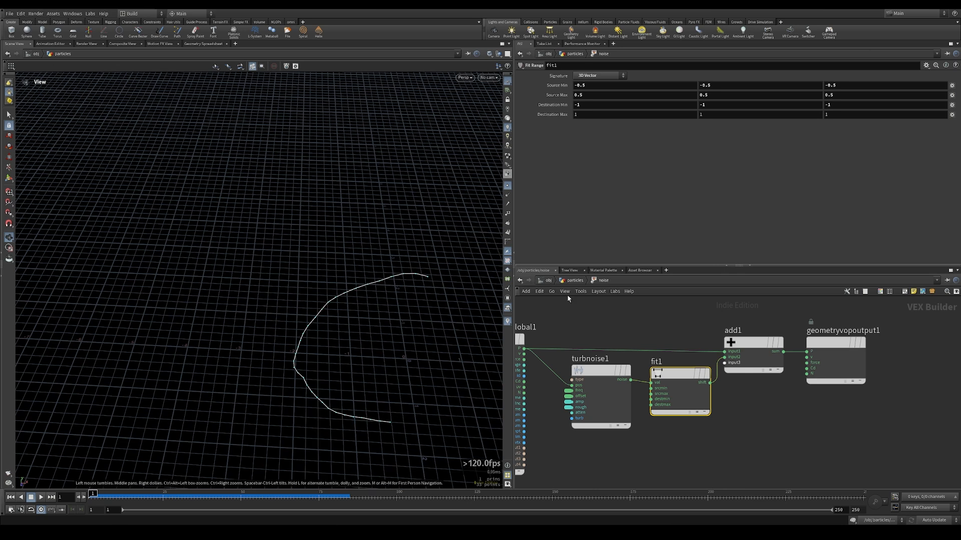
pyautogui.press('u')
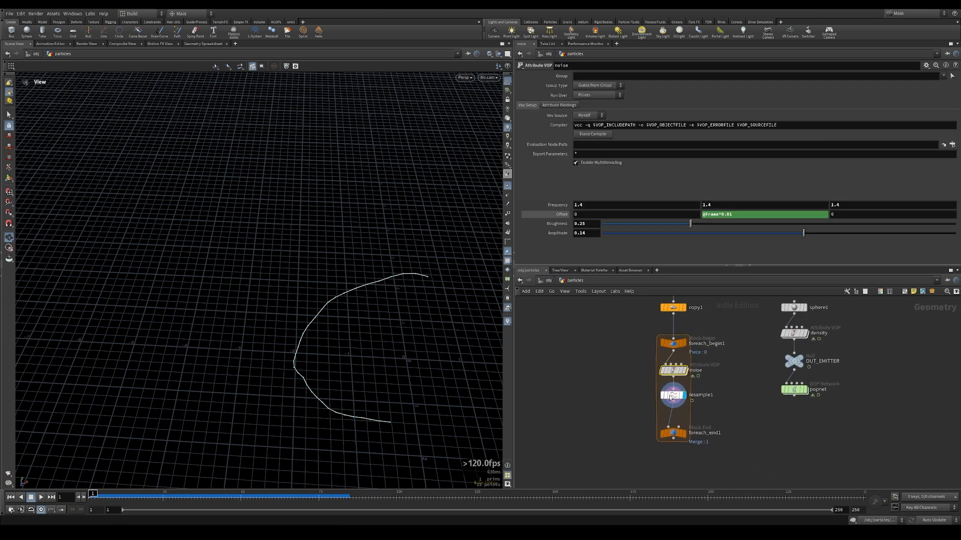
# Undo the Destination Min change and show the sphere as a template to compare it with the curve
pyautogui.doubleClick(663, 371)
pyautogui.hotkey('ctrl', 'z')
pyautogui.moveTo(288, 369); pyautogui.dragTo(330, 370)
pyautogui.click(565, 281)
pyautogui.click(784, 307)
pyautogui.moveTo(330, 305); pyautogui.dragTo(373, 315)
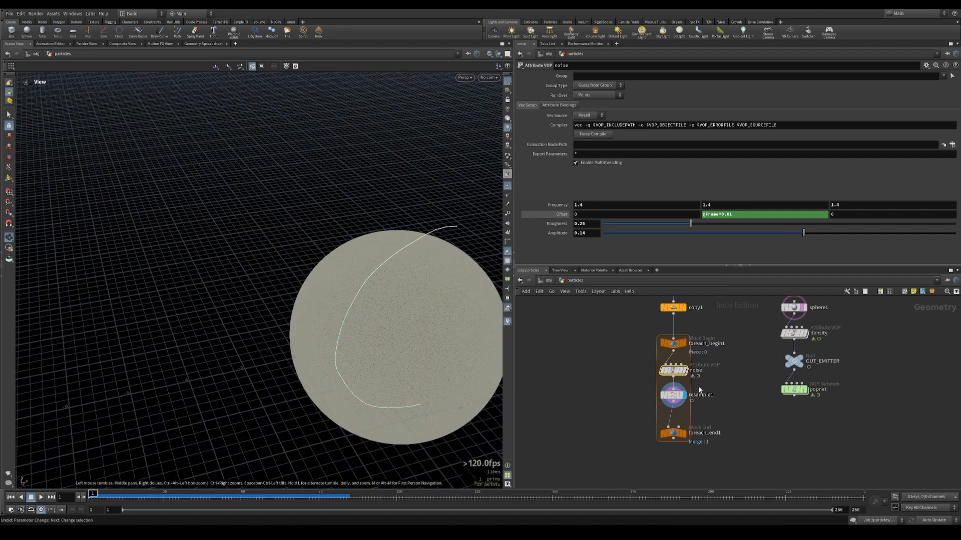
# Reapply the Fit Range Destination Min of -1 in the noise VOP, check it against the sphere, and turn off the sphere's template display
pyautogui.doubleClick(671, 371)
pyautogui.moveTo(551, 104); pyautogui.dragTo(512, 104, button='middle')
pyautogui.click(574, 280)
pyautogui.moveTo(375, 336); pyautogui.dragTo(305, 297)
pyautogui.click(799, 307)
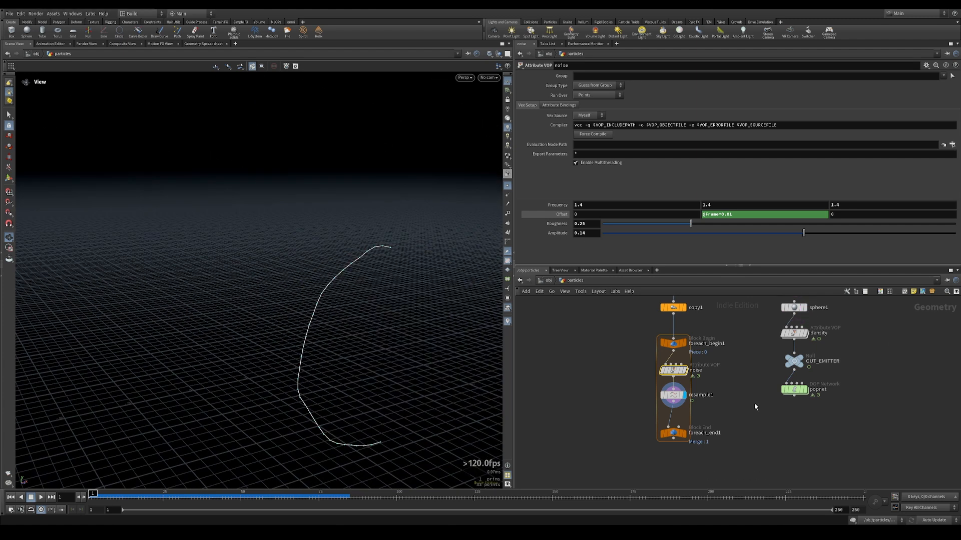
# Insert a Point Wrangle between resample1 and foreach_end1 inside the for-each block
pyautogui.moveTo(612, 412); pyautogui.dragTo(661, 377, button='middle')
pyautogui.press('Tab')
pyautogui.write('wran')
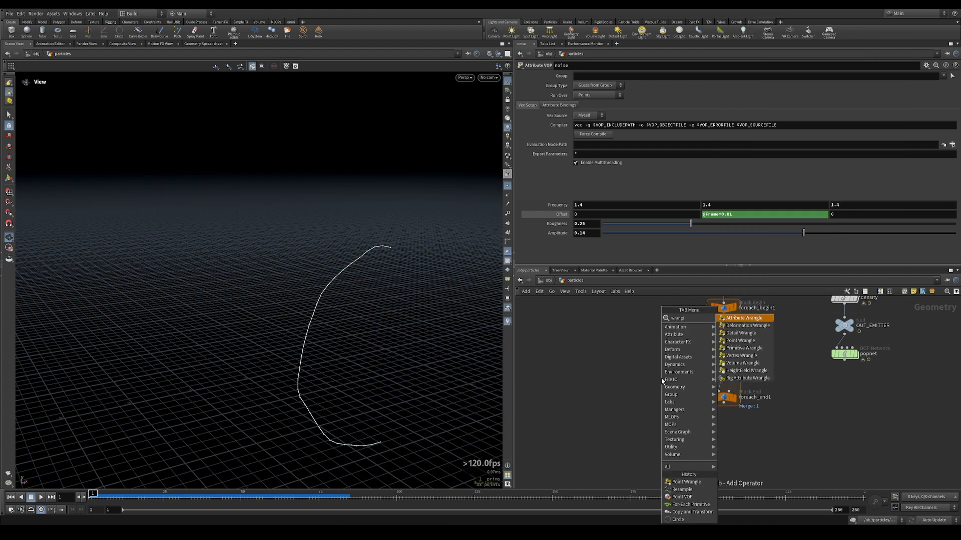
pyautogui.click(736, 341)
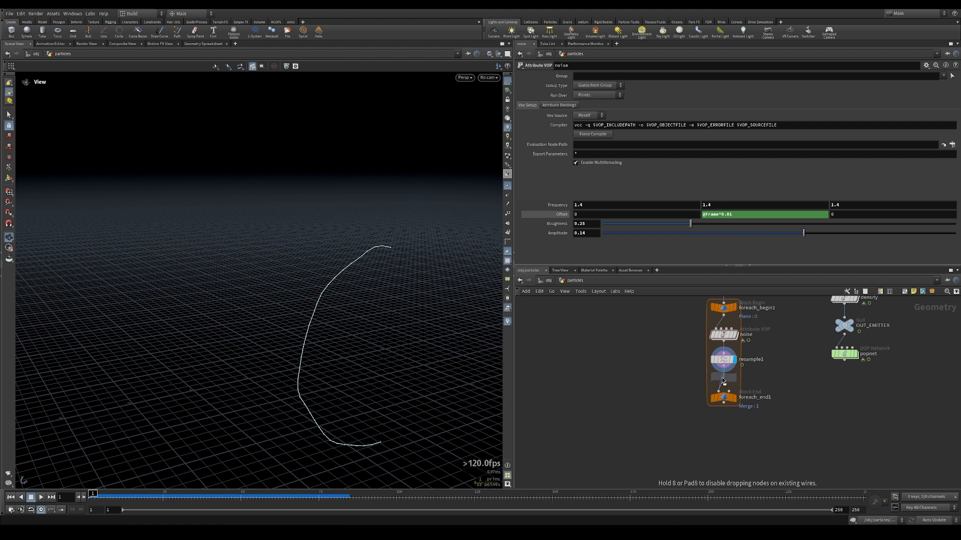
pyautogui.click(722, 381)
# Reduce the noise node's Amplitude to 0.053 to smooth the curve
pyautogui.moveTo(295, 293); pyautogui.dragTo(370, 350)
pyautogui.click(723, 335)
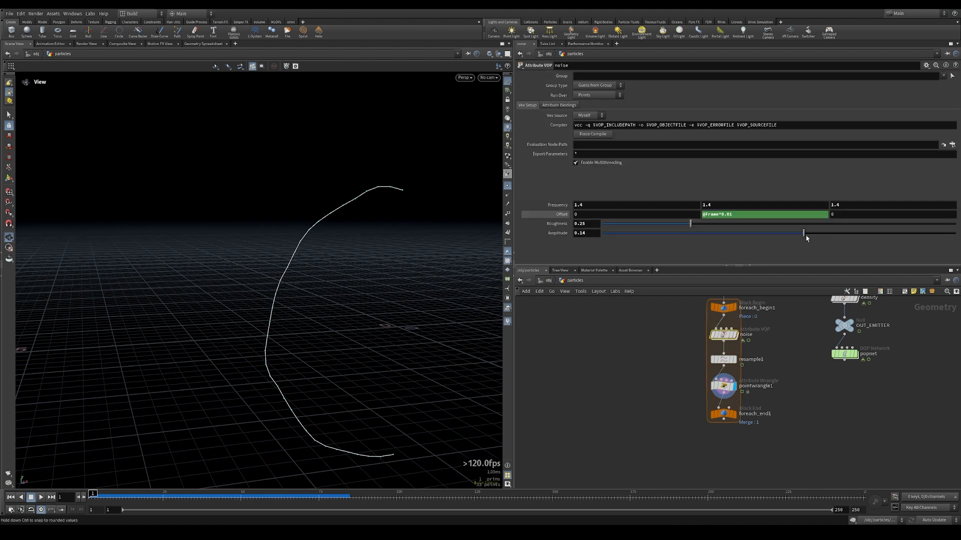
pyautogui.moveTo(805, 237); pyautogui.dragTo(789, 237)
pyautogui.doubleClick(586, 233)
pyautogui.write('0.053')
pyautogui.press('Return')
pyautogui.moveTo(287, 257); pyautogui.dragTo(455, 302)
# Select the point wrangle and show the curve's point numbers in the front viewport
pyautogui.click(721, 387)
pyautogui.moveTo(290, 303); pyautogui.dragTo(369, 266)
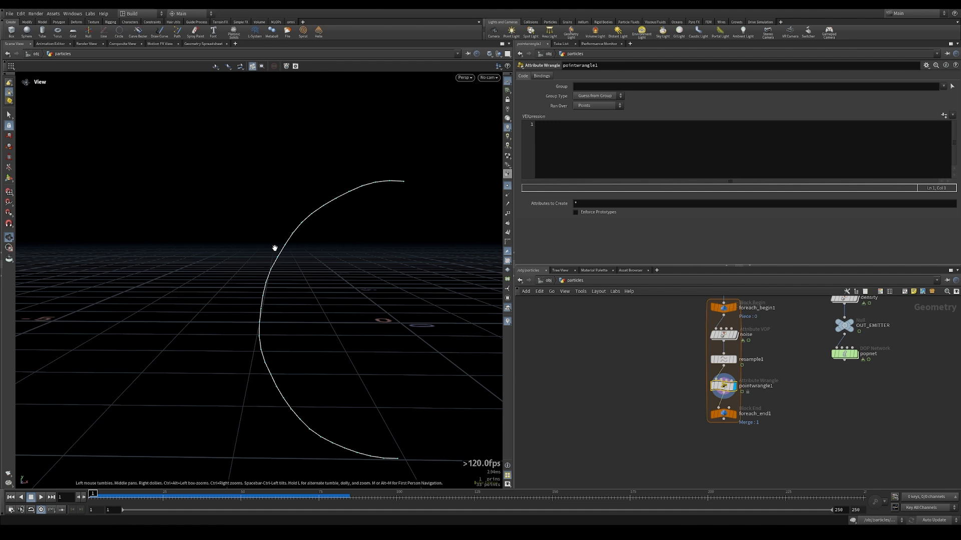
pyautogui.moveTo(271, 257); pyautogui.dragTo(258, 324)
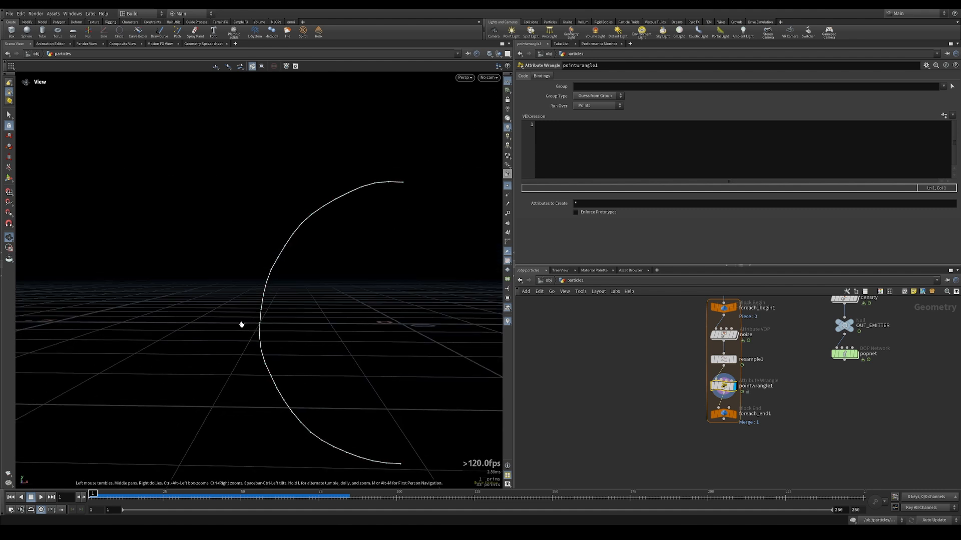
pyautogui.moveTo(242, 326); pyautogui.dragTo(294, 321)
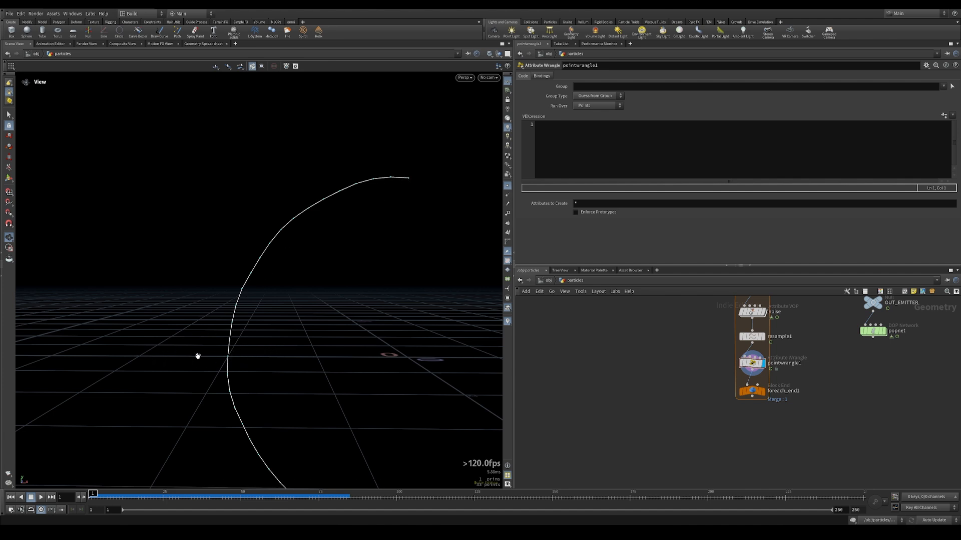
pyautogui.click(507, 214)
pyautogui.moveTo(343, 286); pyautogui.dragTo(181, 235)
pyautogui.hotkey('space', '3')
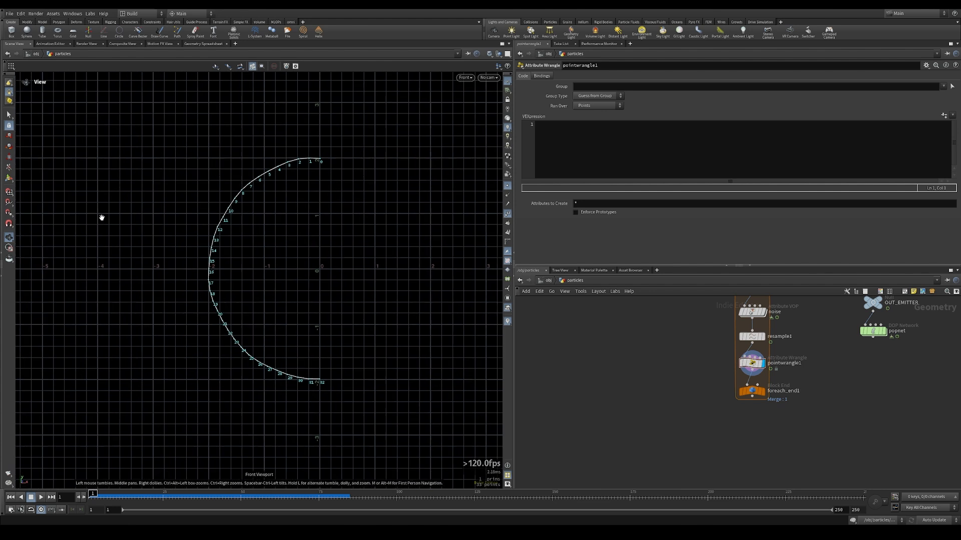
# Capture the viewport into Snip & Sketch and draw five green outward lines at the curve's ends, quarter points and middle
pyautogui.moveTo(61, 102)
pyautogui.mouseDown()
pyautogui.moveTo(193, 240)
pyautogui.moveTo(580, 464)
pyautogui.mouseUp()
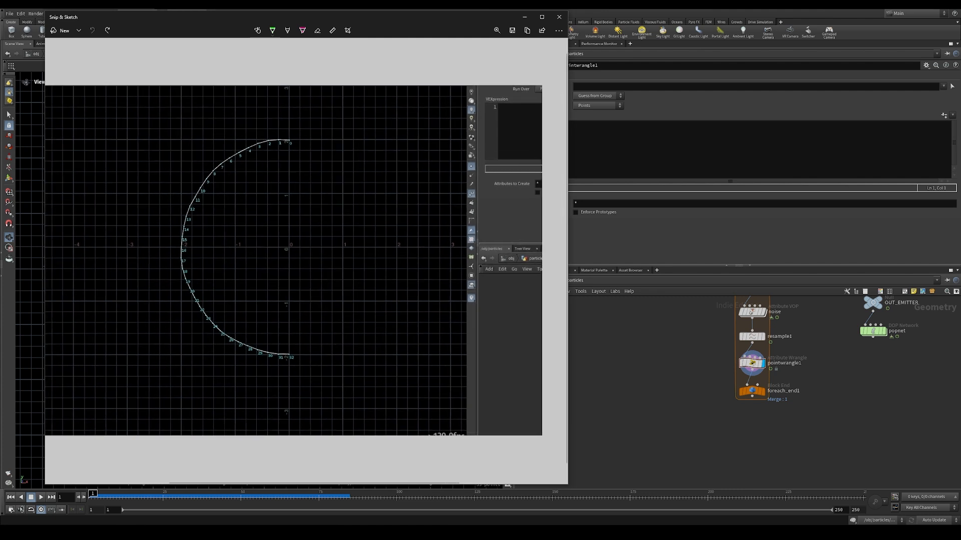
pyautogui.click(272, 30)
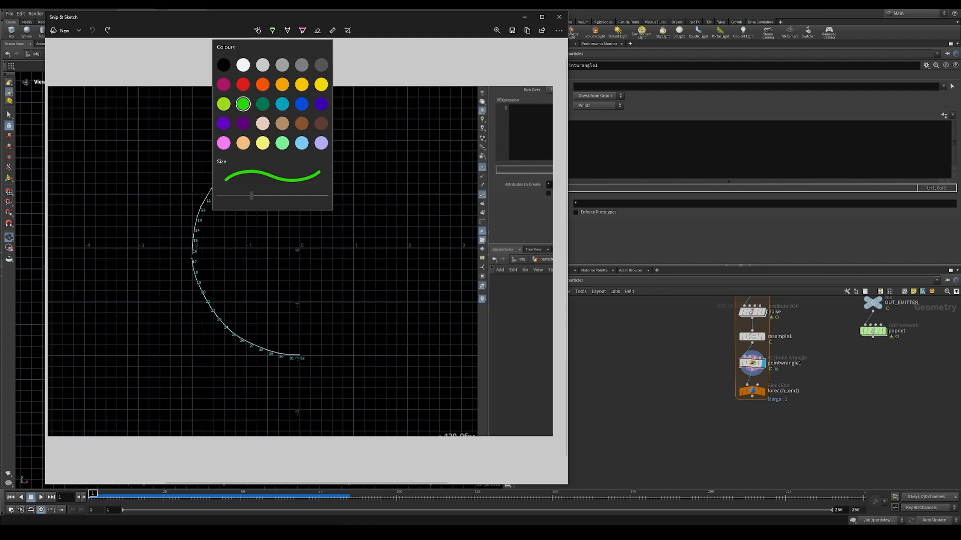
pyautogui.moveTo(166, 248); pyautogui.dragTo(190, 249)
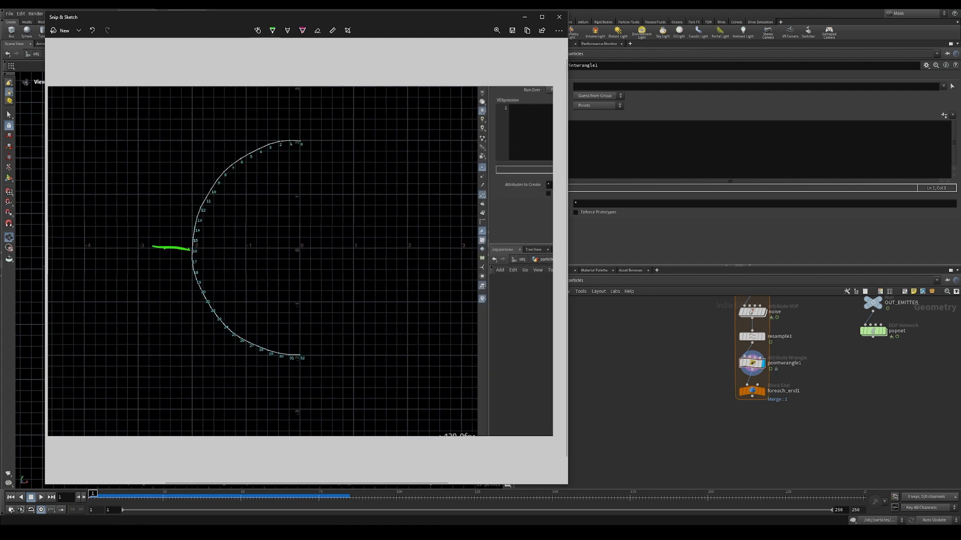
pyautogui.moveTo(198, 154); pyautogui.dragTo(222, 172)
pyautogui.moveTo(297, 116); pyautogui.dragTo(300, 140)
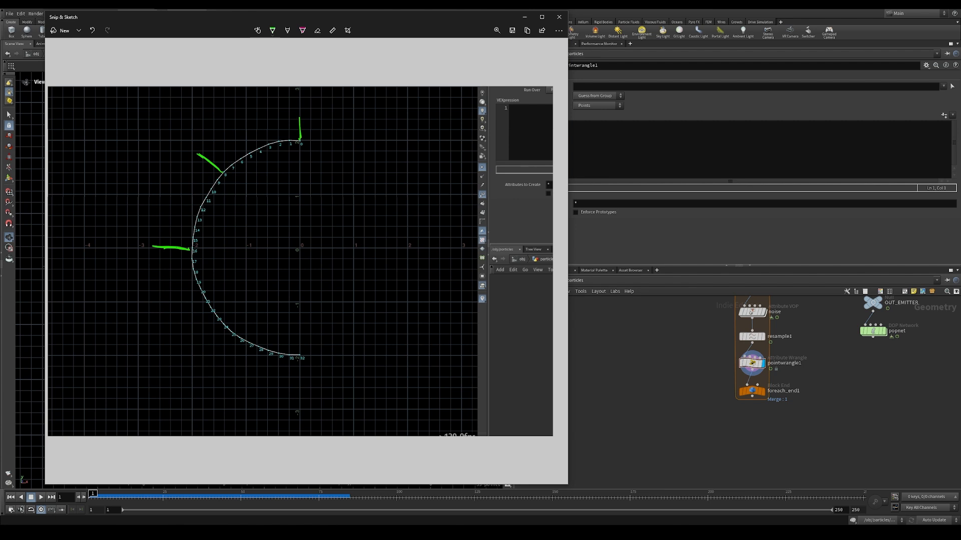
pyautogui.moveTo(206, 348); pyautogui.dragTo(226, 330)
pyautogui.moveTo(298, 383); pyautogui.dragTo(300, 358)
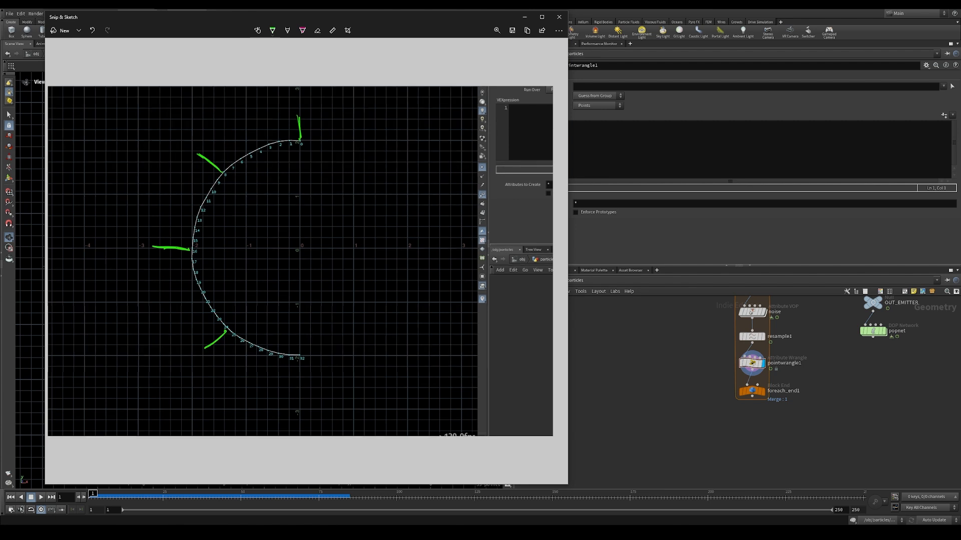
# Switch the pen to red and mark directions along the curve at its top end and upper quarter point
pyautogui.click(273, 30)
pyautogui.click(227, 81)
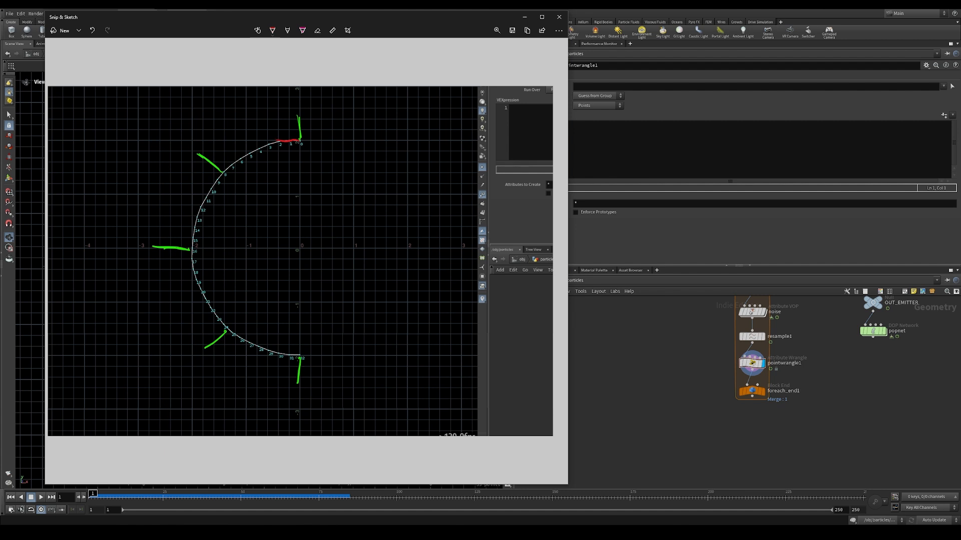
pyautogui.moveTo(202, 187); pyautogui.dragTo(221, 173)
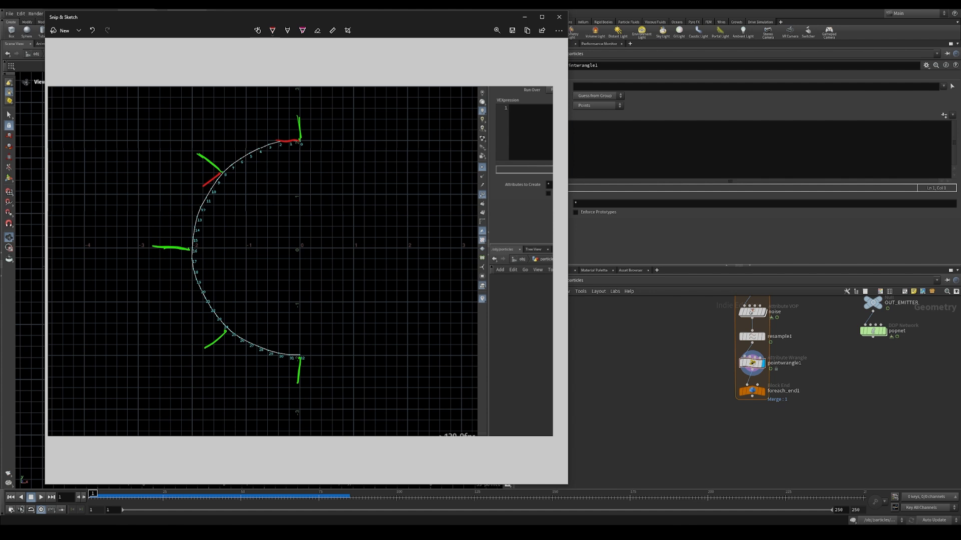
pyautogui.moveTo(189, 251); pyautogui.dragTo(186, 273)
pyautogui.moveTo(224, 330); pyautogui.dragTo(240, 353)
pyautogui.hotkey('ctrl', 'z')
pyautogui.hotkey('ctrl', 'z')
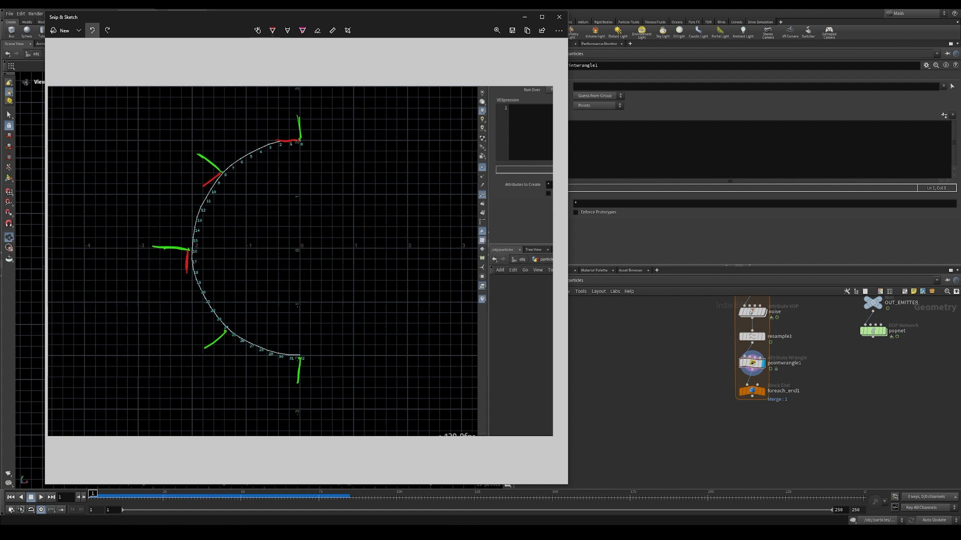
# Draw red direction strokes at the bottom end and lower quarter point, circle the middle green line, and emphasize both end strokes
pyautogui.moveTo(299, 357); pyautogui.dragTo(269, 359)
pyautogui.moveTo(226, 330); pyautogui.dragTo(204, 318)
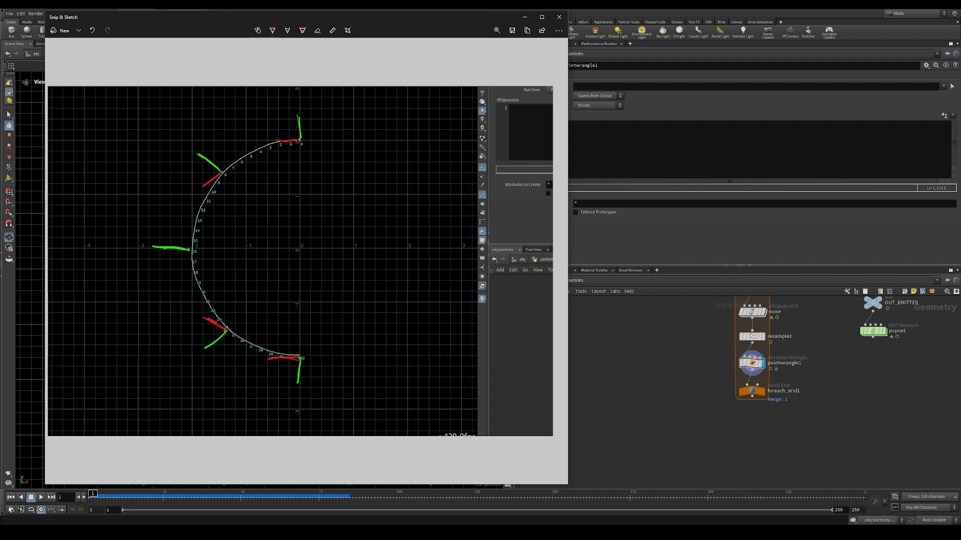
pyautogui.moveTo(145, 253)
pyautogui.mouseDown()
pyautogui.moveTo(165, 237)
pyautogui.moveTo(205, 250)
pyautogui.moveTo(150, 248)
pyautogui.mouseUp()
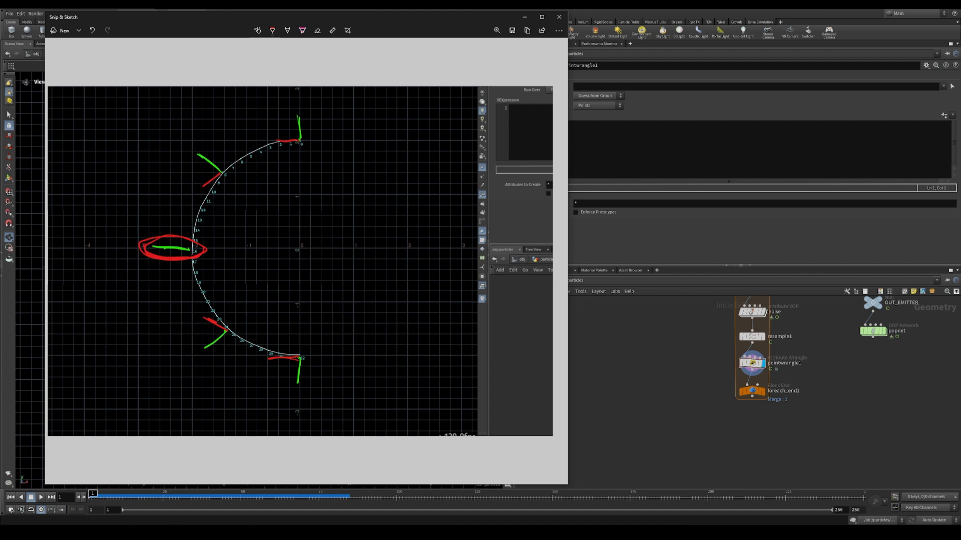
pyautogui.moveTo(166, 252); pyautogui.dragTo(180, 245)
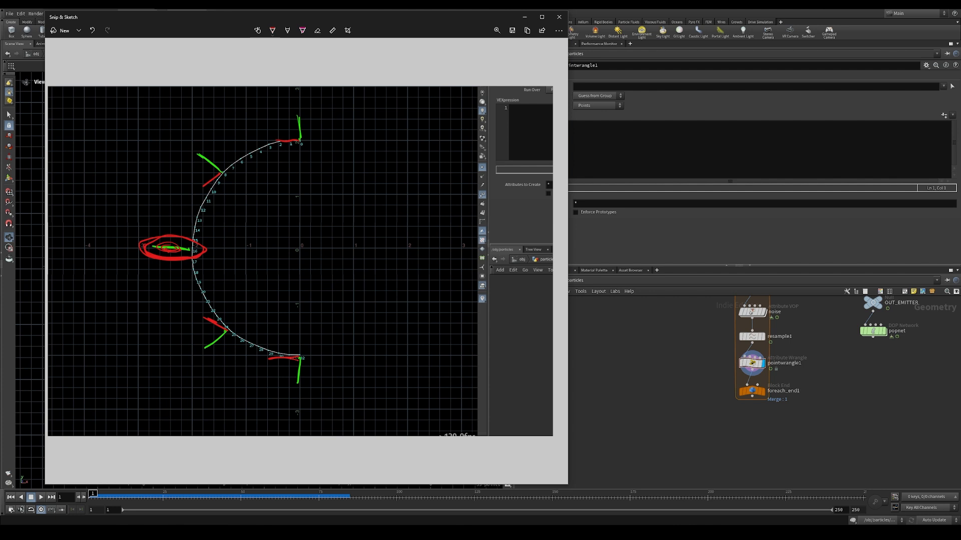
pyautogui.moveTo(273, 357); pyautogui.dragTo(298, 354)
pyautogui.moveTo(265, 142); pyautogui.dragTo(296, 140)
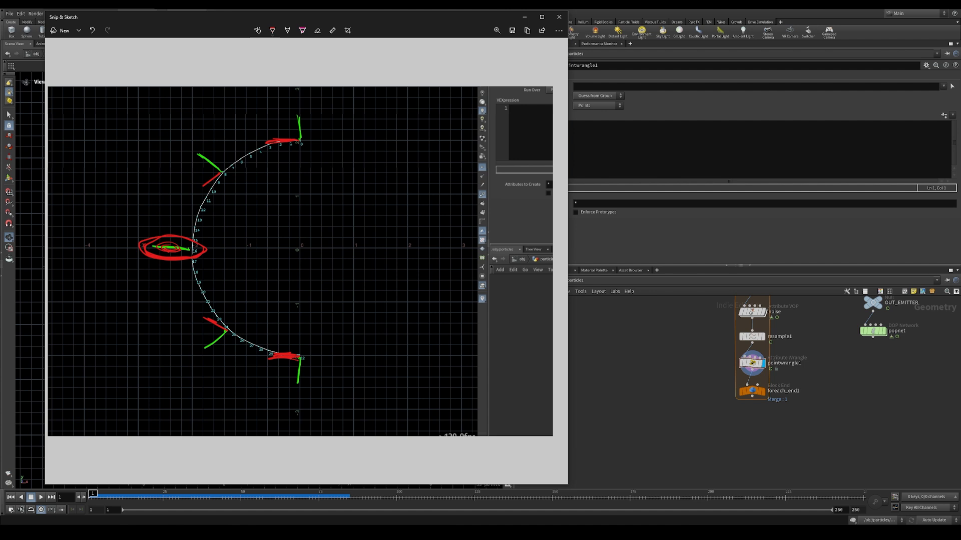
# Switch back to Houdini and write vector v1 = normalize(@P); in the point wrangle's code
pyautogui.hotkey('alt', 'Tab')
pyautogui.scroll(3, 270, 261)
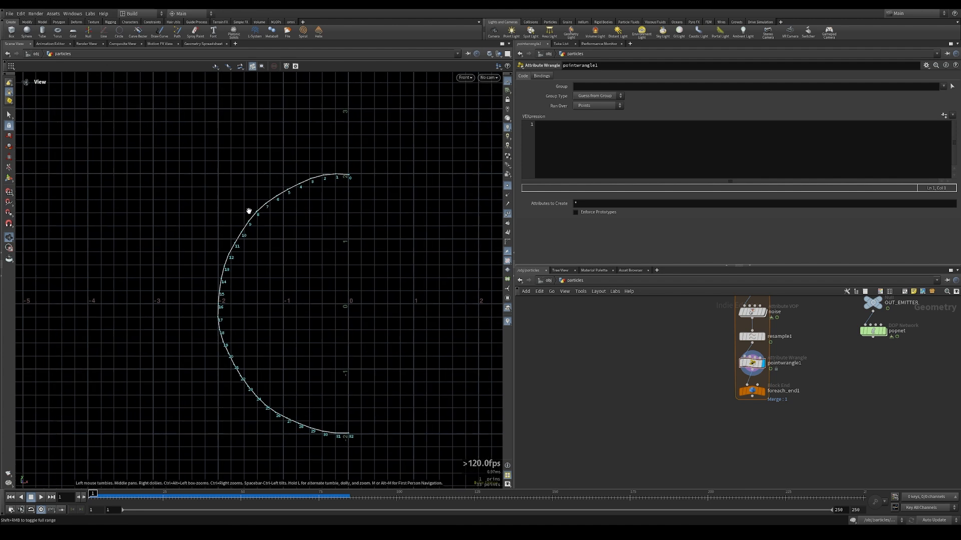
pyautogui.click(619, 151)
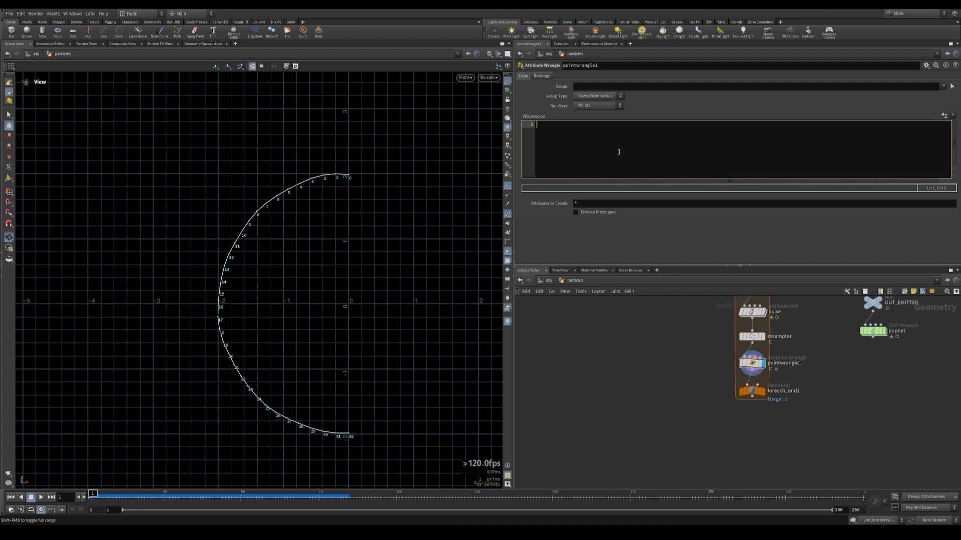
pyautogui.write('vector v1 ')
pyautogui.write('= normalize(/')
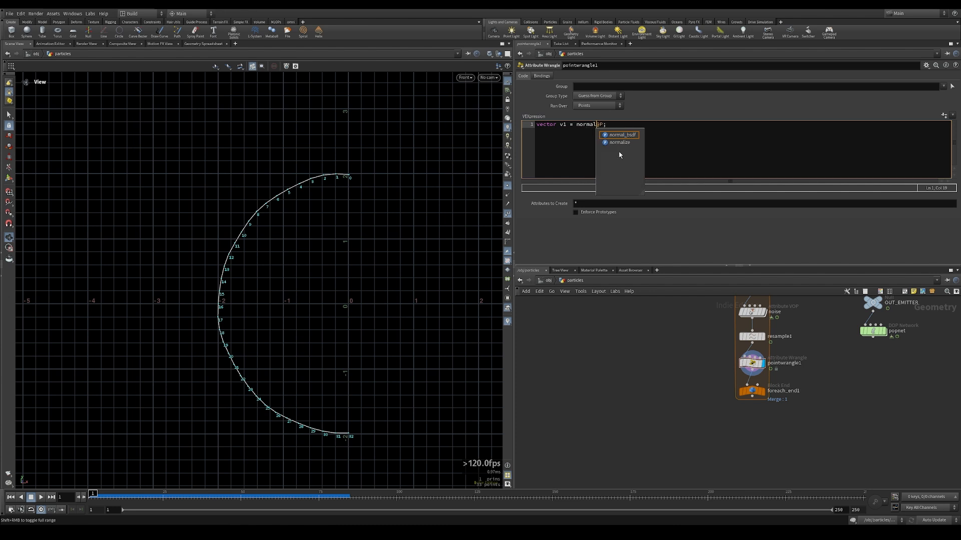
pyautogui.press('BackSpace')
pyautogui.write(')')
pyautogui.press('End')
# Store the vector as a point attribute with v@v1 = v1; a few lines below the declaration
pyautogui.press('Return')
pyautogui.press('Return')
pyautogui.press('Return')
pyautogui.write('v@')
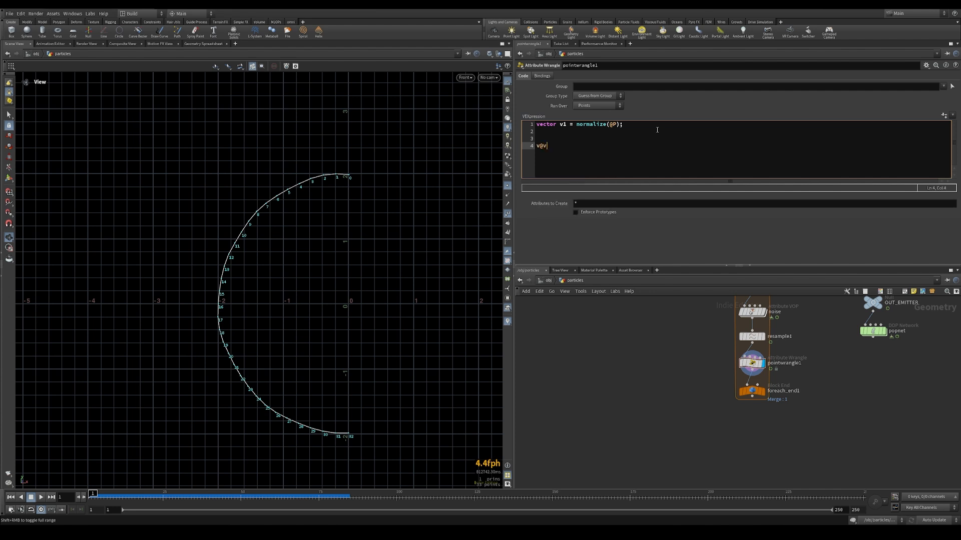
pyautogui.write('v1 = v1;')
# Visualize the wrangle's v1 attribute as a marker with the Vector Trail style
pyautogui.click(733, 363)
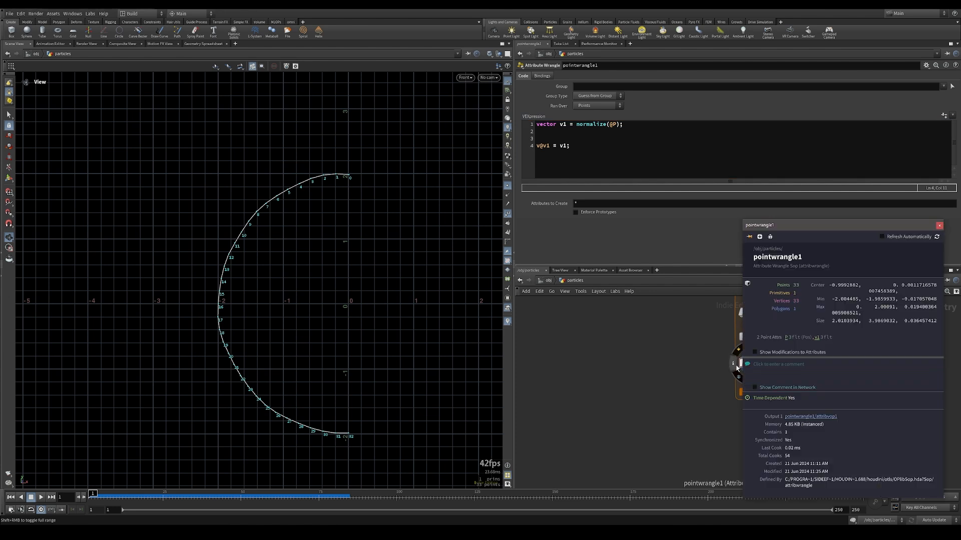
pyautogui.rightClick(508, 321)
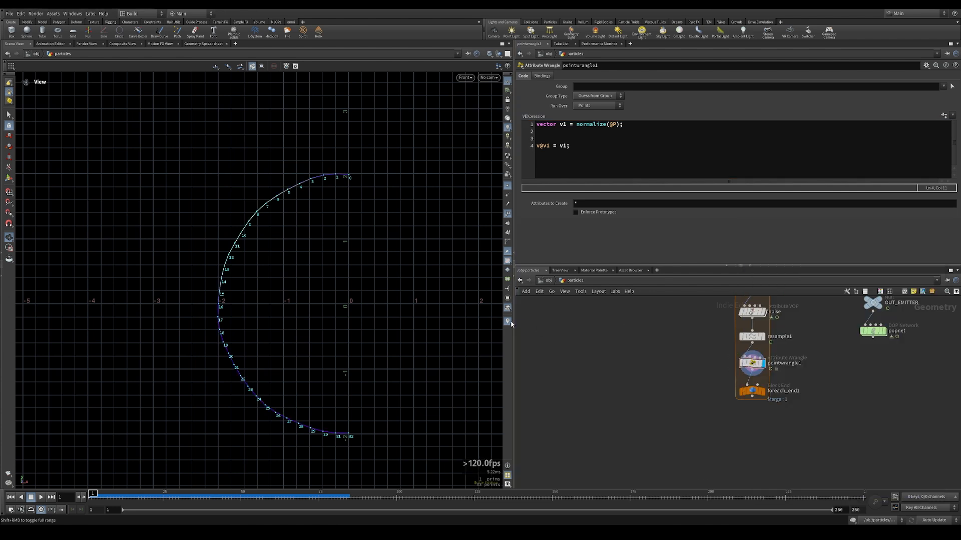
pyautogui.click(579, 312)
pyautogui.click(526, 204)
pyautogui.click(525, 211)
pyautogui.click(530, 241)
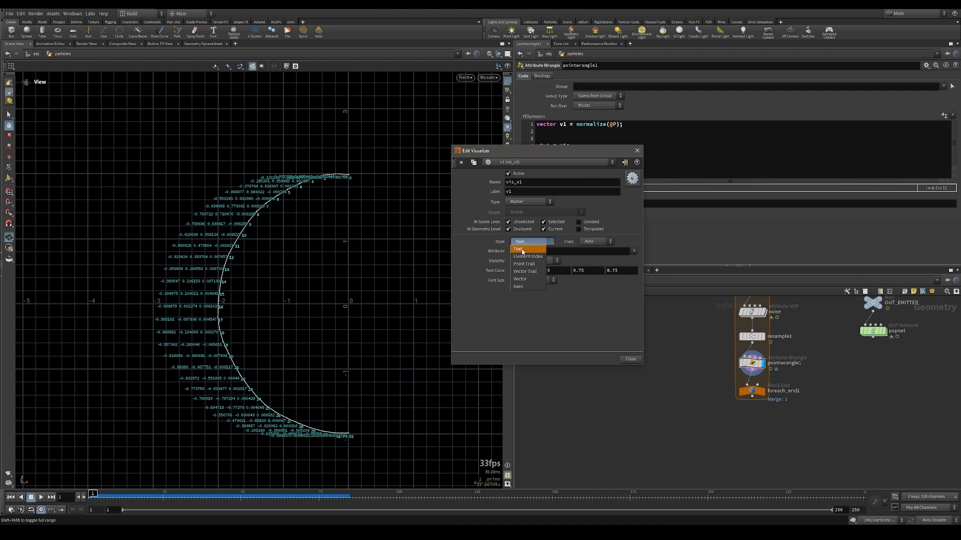
pyautogui.click(525, 272)
pyautogui.click(638, 151)
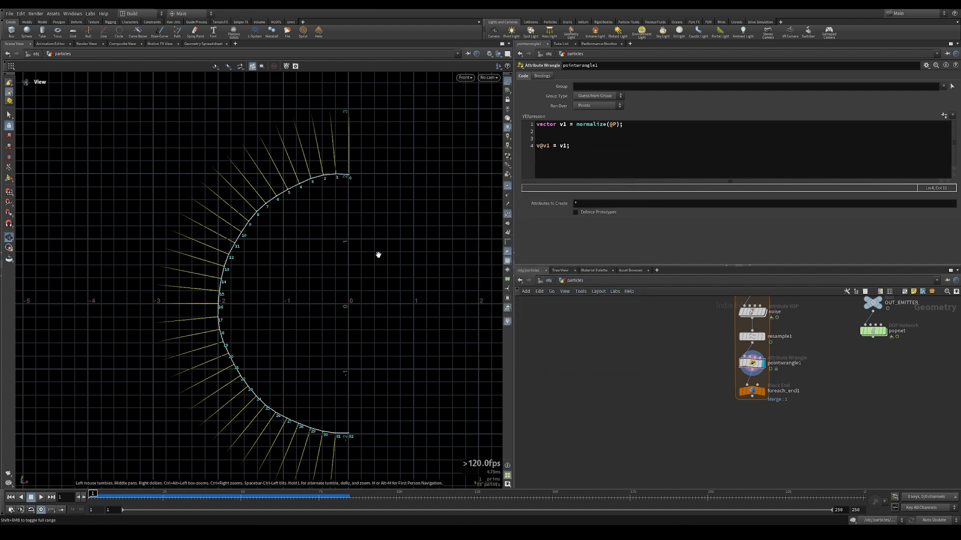
# Check the v1 vectors along the curve, and declare vector v2; below the v1 line in the wrangle
pyautogui.press('h')
pyautogui.click(640, 124)
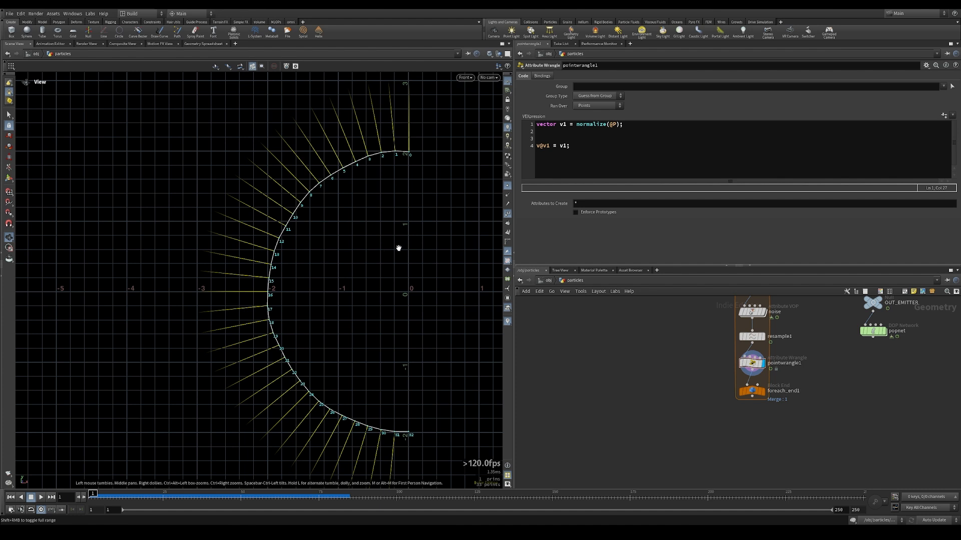
pyautogui.scroll(5, 386, 165)
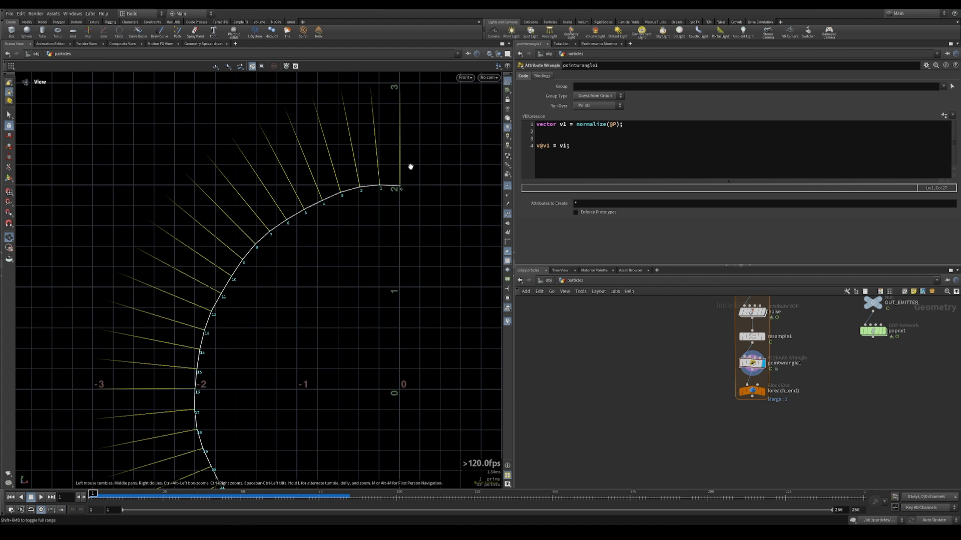
pyautogui.moveTo(275, 329); pyautogui.dragTo(283, 125, button='middle')
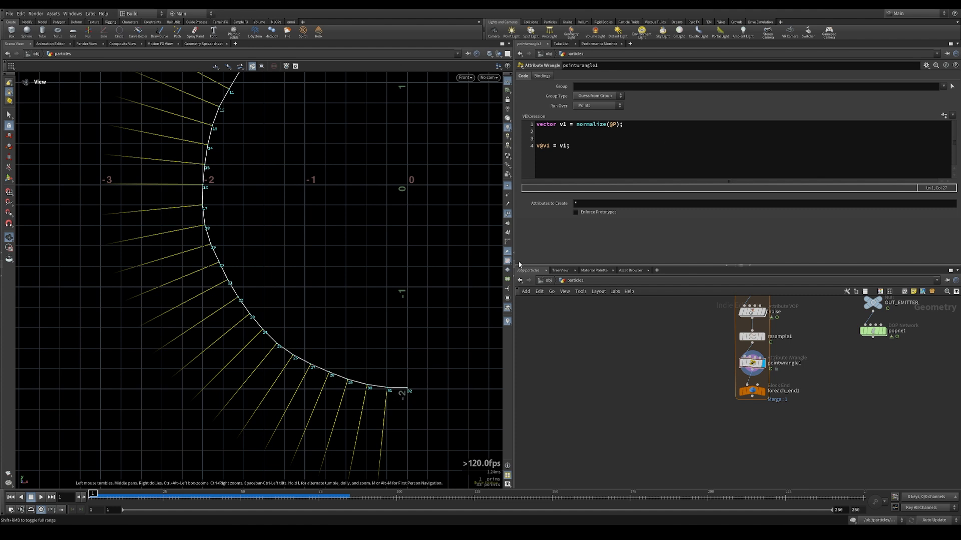
pyautogui.click(661, 125)
pyautogui.press('Return')
pyautogui.press('Return')
pyautogui.write('vec')
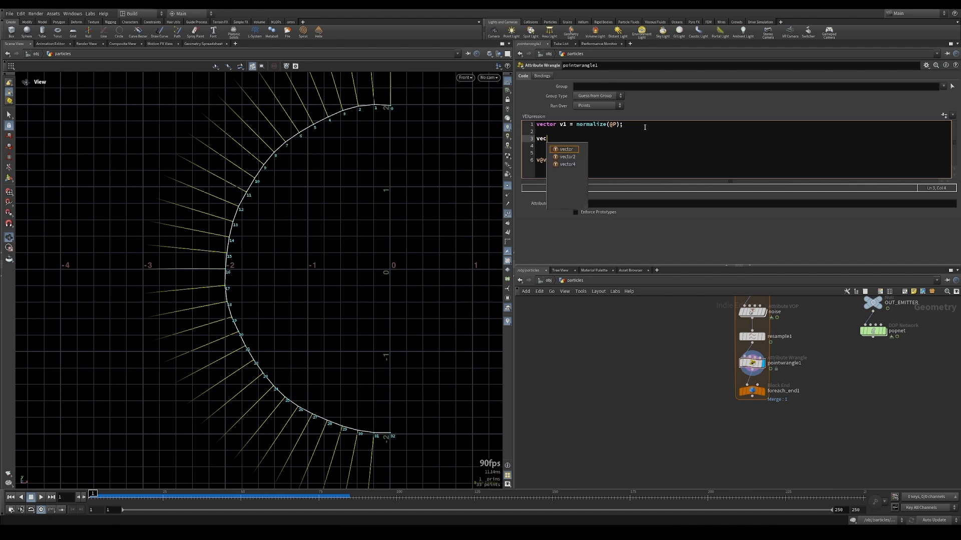
pyautogui.write('tor v2;')
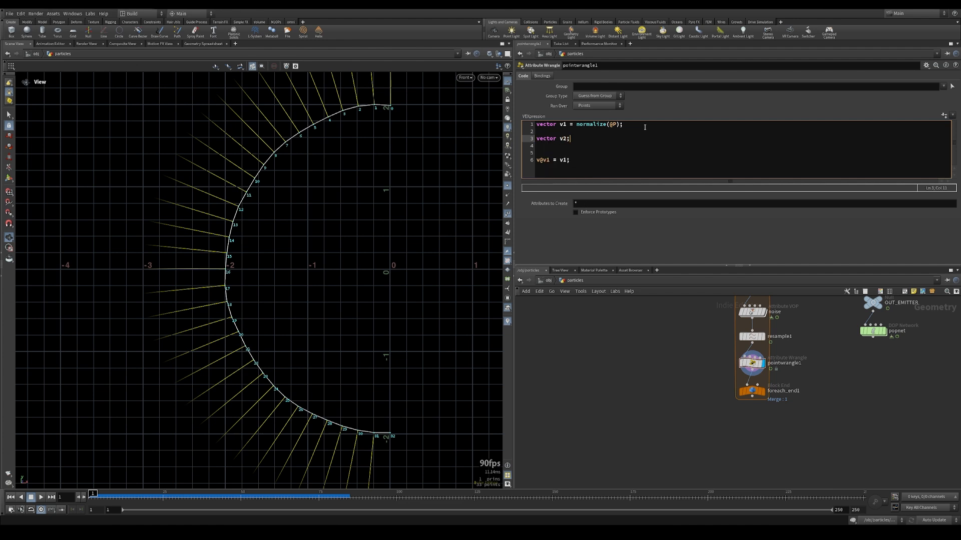
pyautogui.press('Return')
pyautogui.write('if(@P')
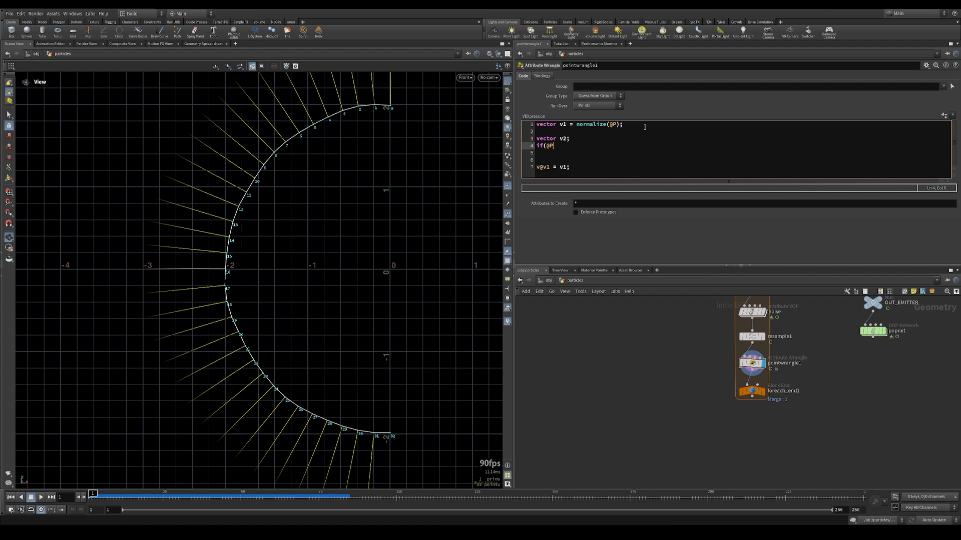
pyautogui.write('.y>0){')
pyautogui.press('Return')
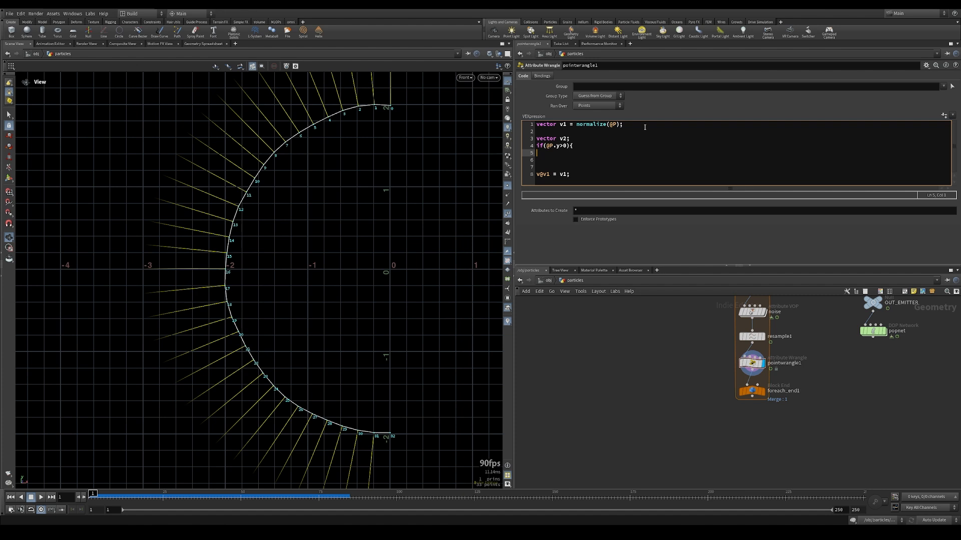
pyautogui.click(537, 154)
pyautogui.write('v2 = @P - ')
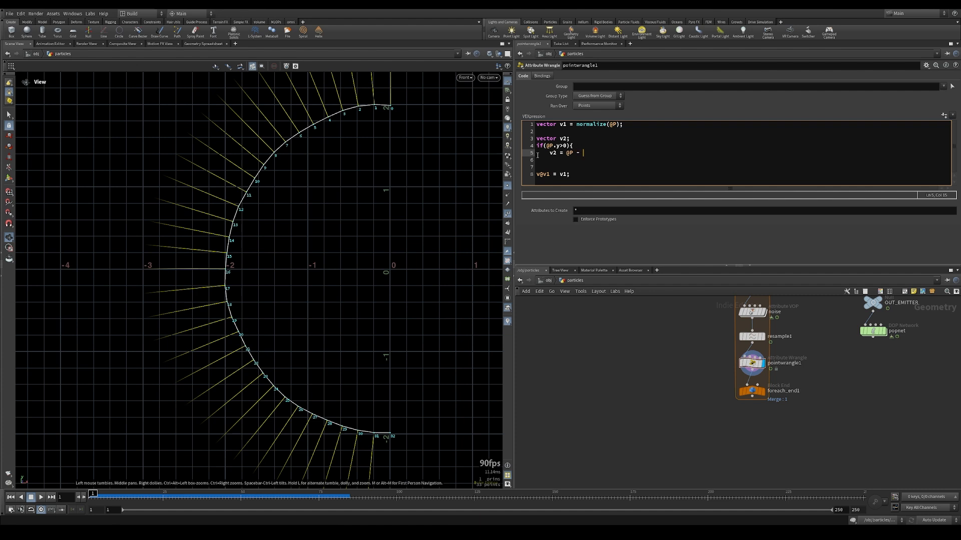
pyautogui.write('point(')
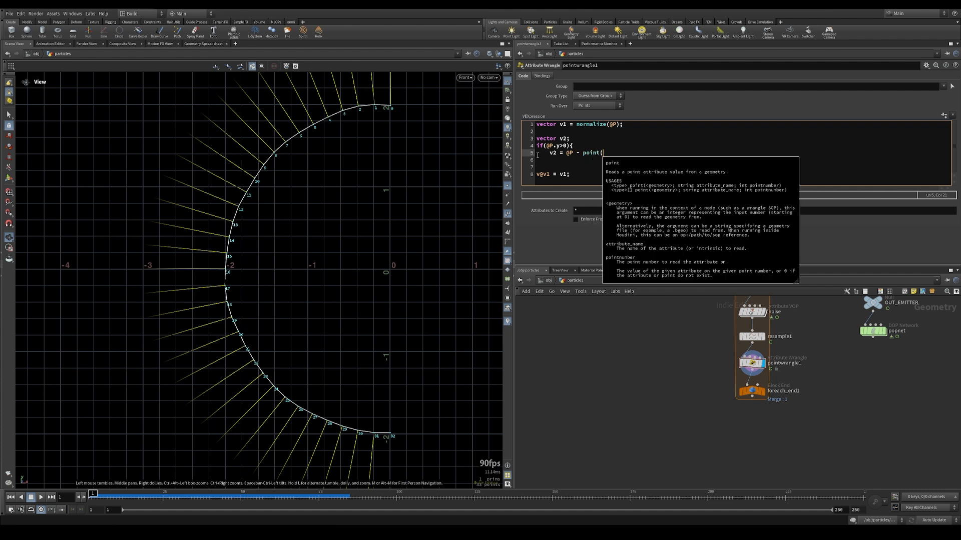
pyautogui.write('0,"')
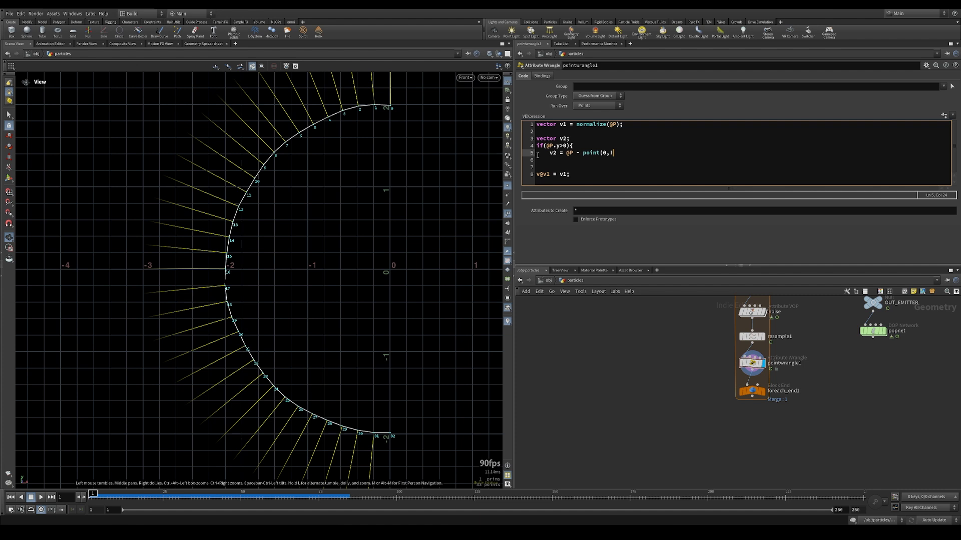
pyautogui.write('P",@ptnum+1);')
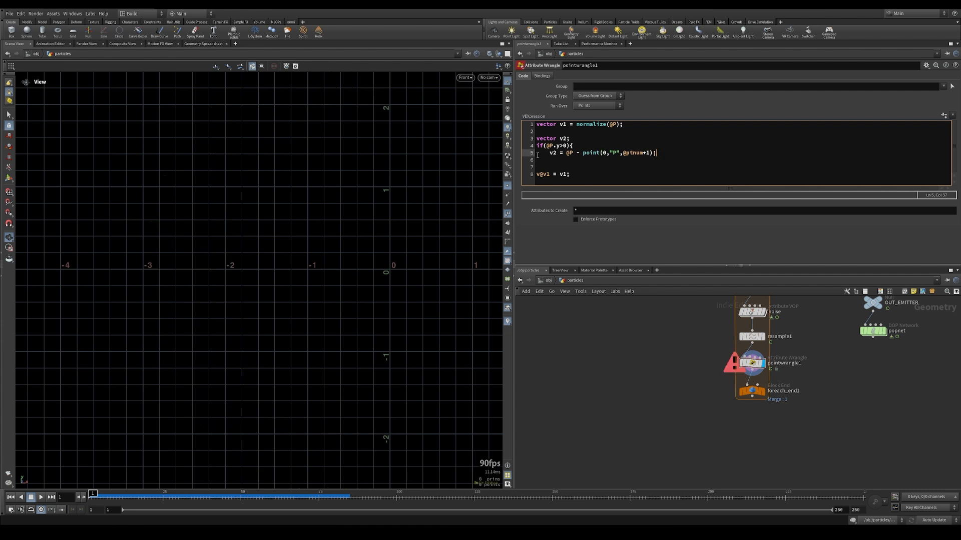
pyautogui.press('Return')
pyautogui.write('}')
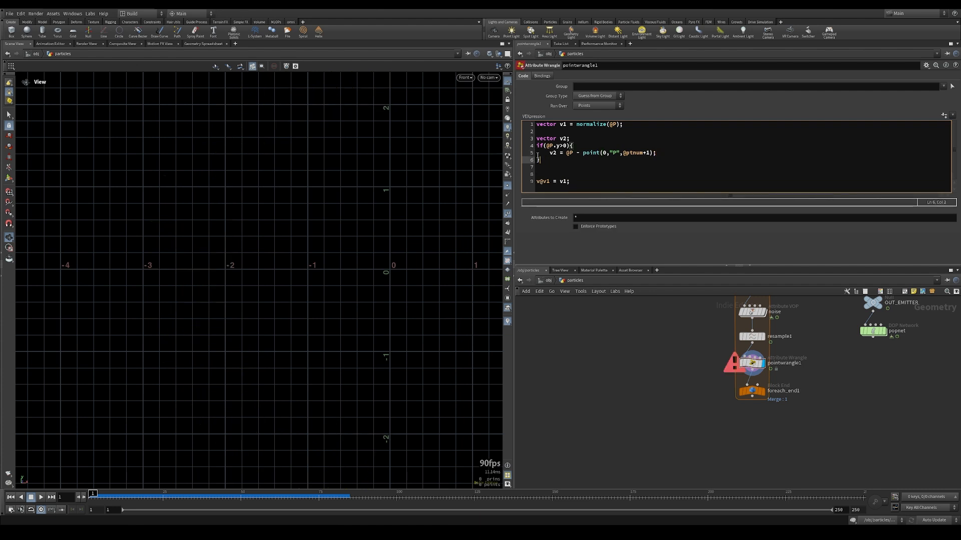
pyautogui.write('else{')
pyautogui.press('Return')
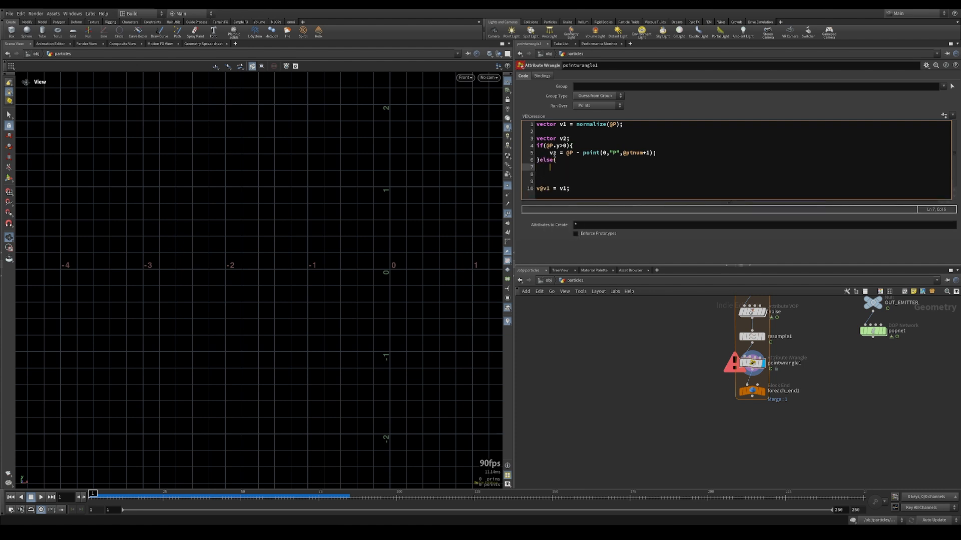
pyautogui.moveTo(550, 151); pyautogui.dragTo(659, 151)
pyautogui.hotkey('ctrl', 'c')
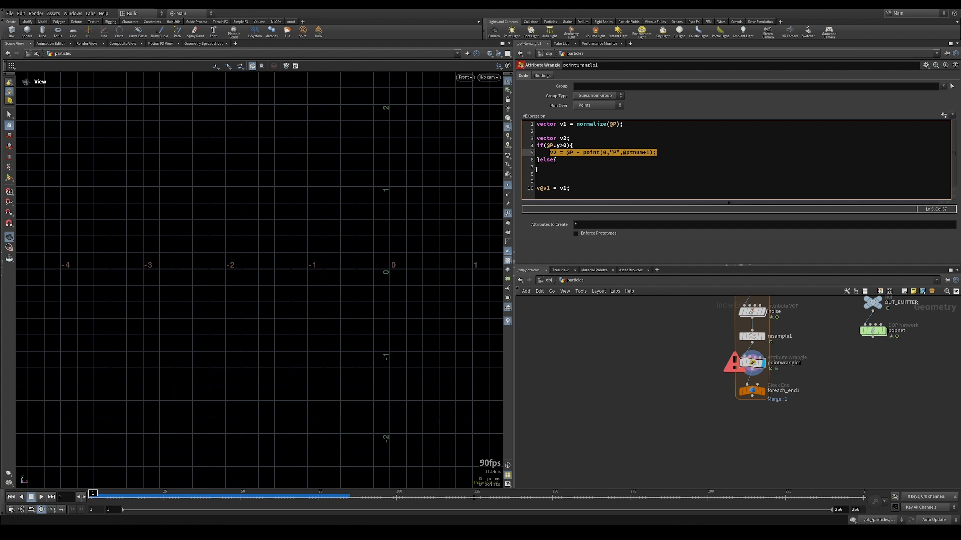
pyautogui.click(535, 170)
pyautogui.hotkey('ctrl', 'v')
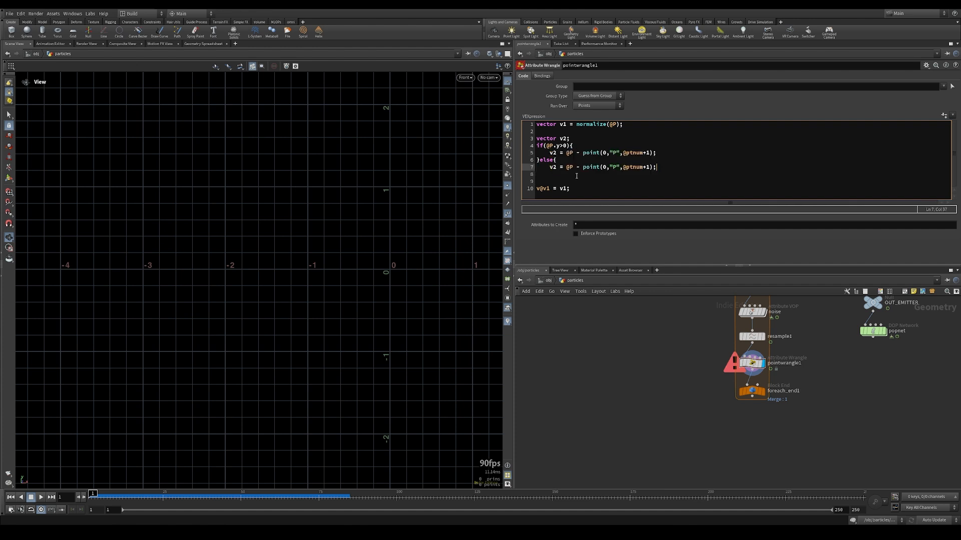
pyautogui.click(660, 168)
pyautogui.press('Return')
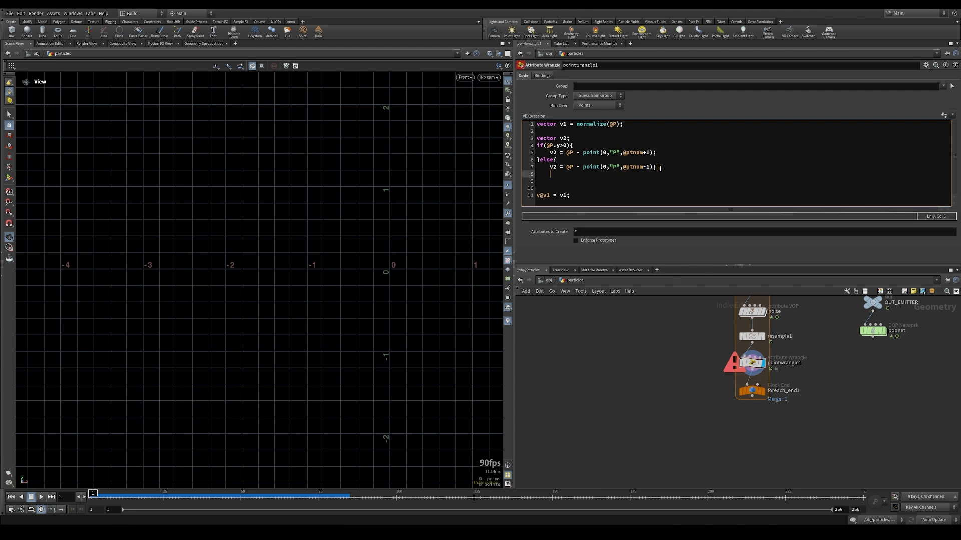
pyautogui.write('}')
# Store the second vector as a point attribute with v@v2 = v2; below the v@v1 line
pyautogui.moveTo(578, 196); pyautogui.dragTo(535, 196)
pyautogui.click(589, 195)
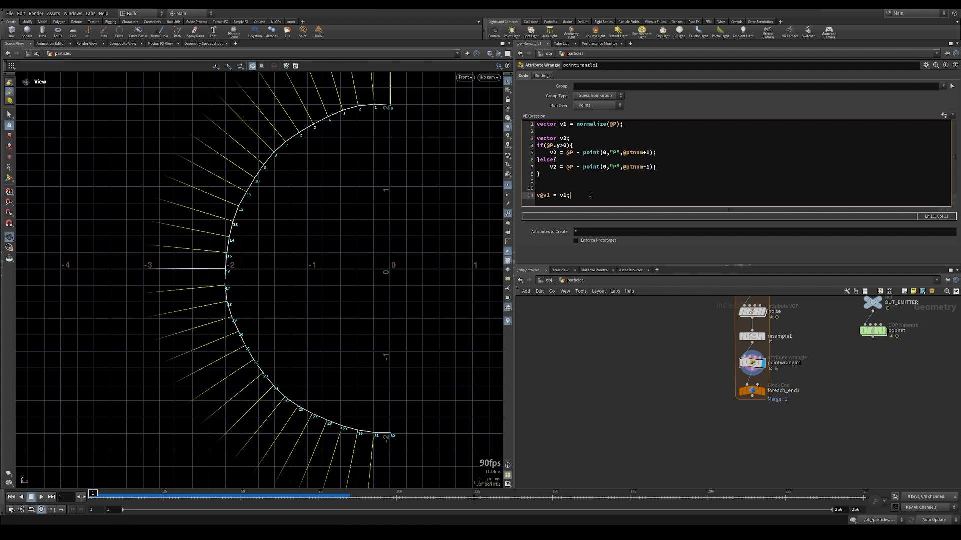
pyautogui.press('Return')
pyautogui.write('v@v1 = v1;')
pyautogui.click(553, 203)
pyautogui.press('BackSpace')
pyautogui.press('BackSpace')
pyautogui.write('2')
pyautogui.press('Delete')
pyautogui.write('2')
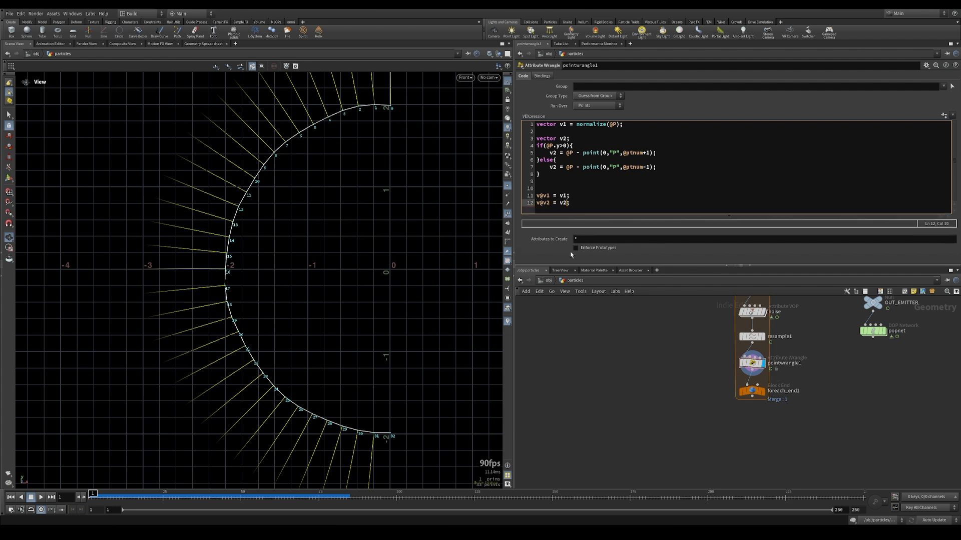
# Visualize the wrangle's v2 attribute as a marker with the Vector style in red
pyautogui.click(733, 363)
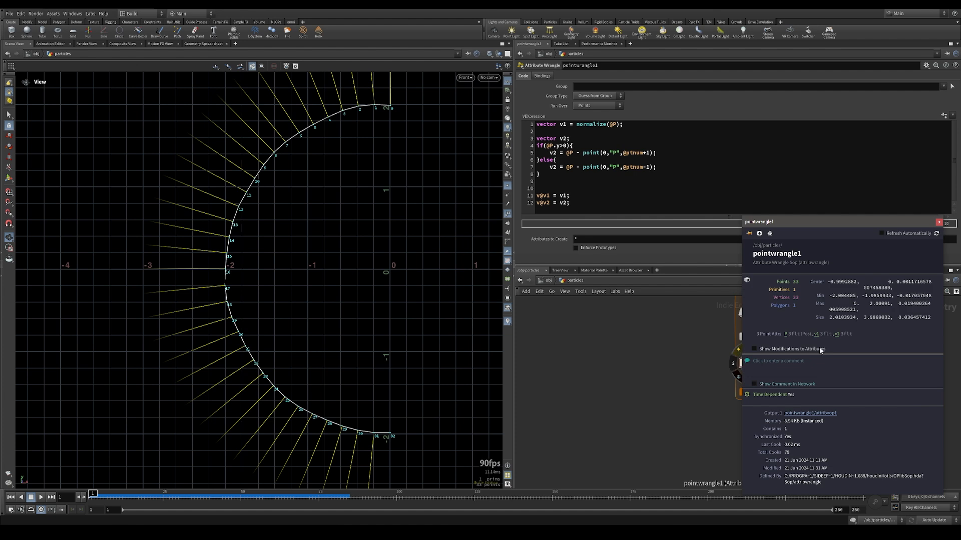
pyautogui.click(837, 334)
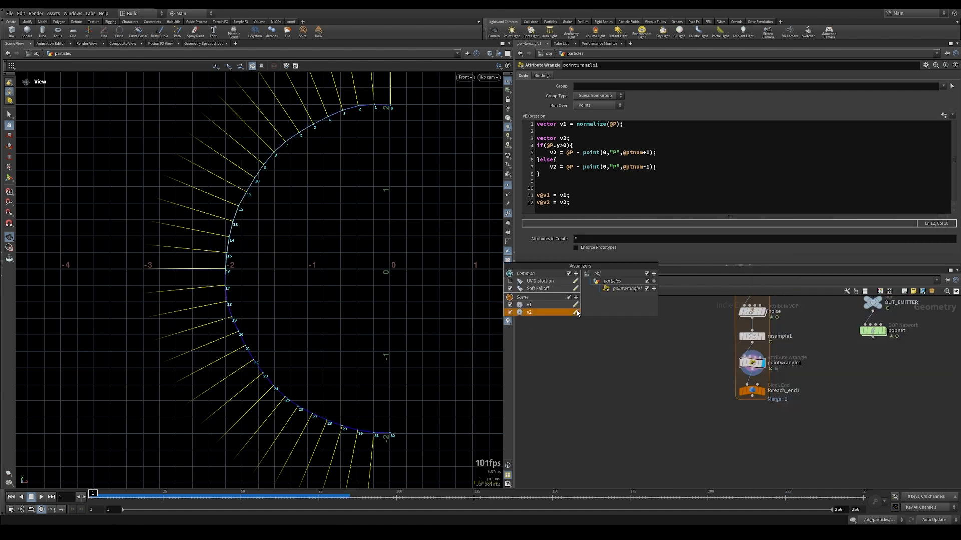
pyautogui.click(527, 201)
pyautogui.click(523, 211)
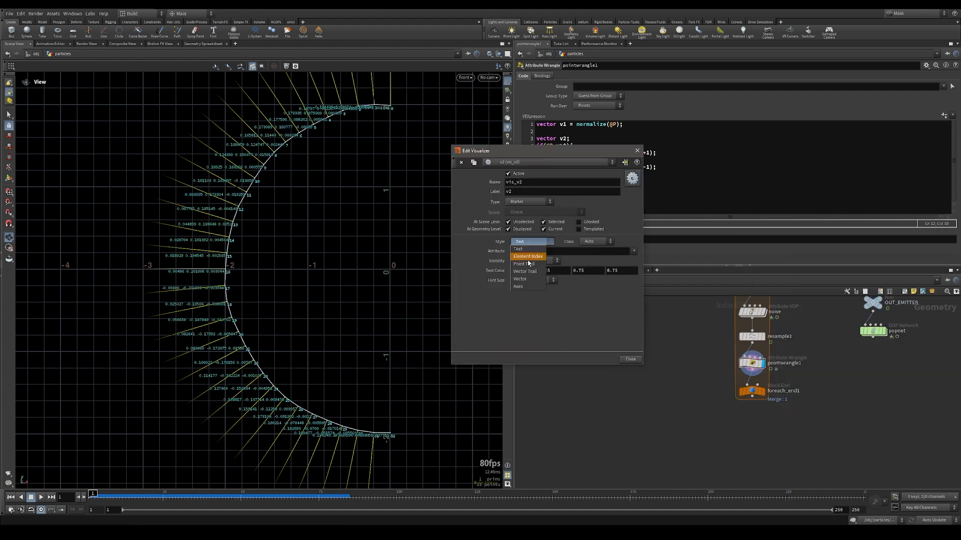
pyautogui.click(519, 314)
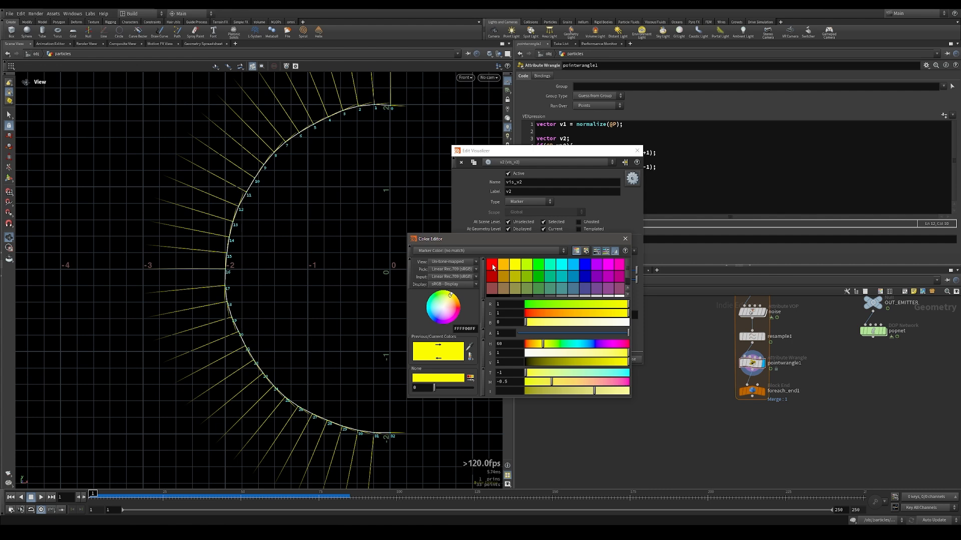
pyautogui.click(492, 264)
pyautogui.click(625, 239)
pyautogui.click(637, 150)
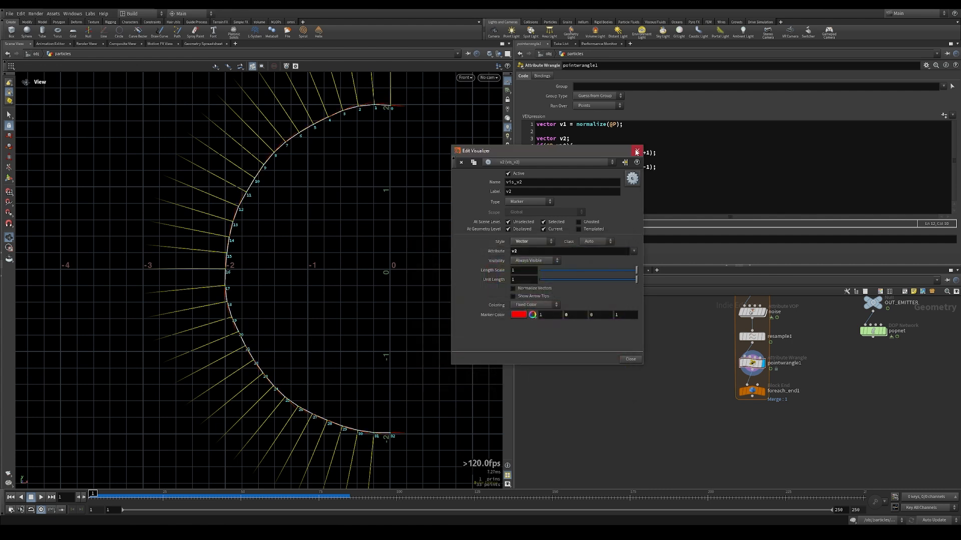
# Reverse v2 in both branches by wrapping each subtraction in parentheses and multiplying it by -1
pyautogui.click(566, 152)
pyautogui.write('(')
pyautogui.press('Right')
pyautogui.press('Right')
pyautogui.write(')')
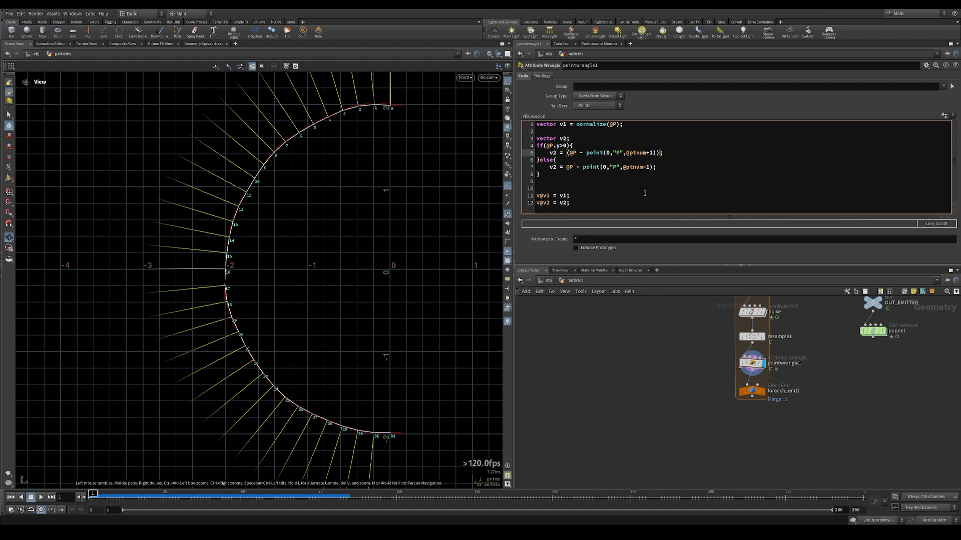
pyautogui.write('*-1')
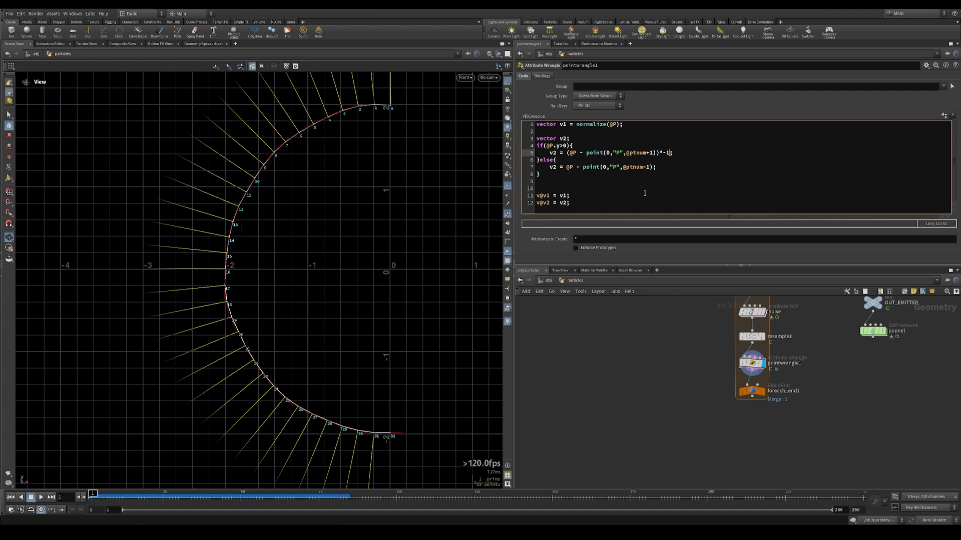
pyautogui.click(566, 167)
pyautogui.write('(')
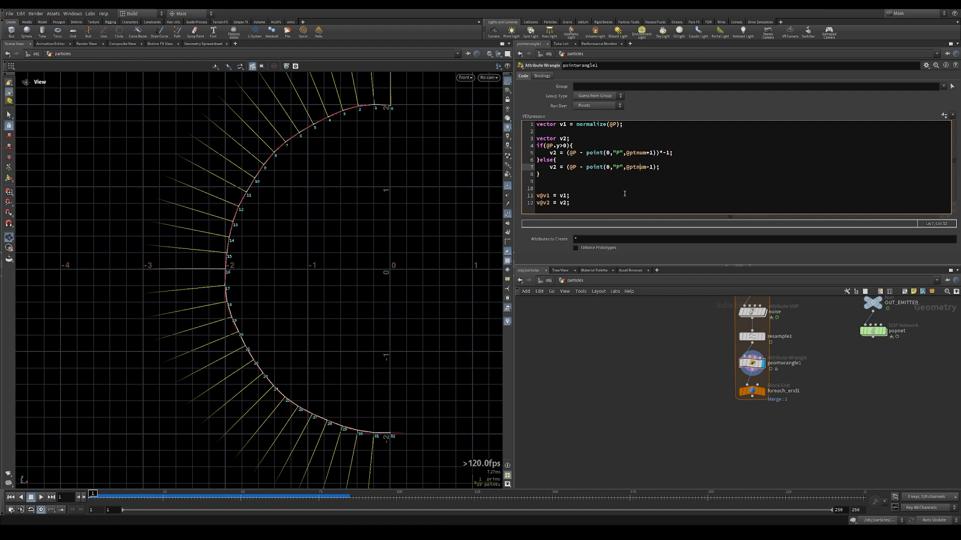
pyautogui.write(')*-1')
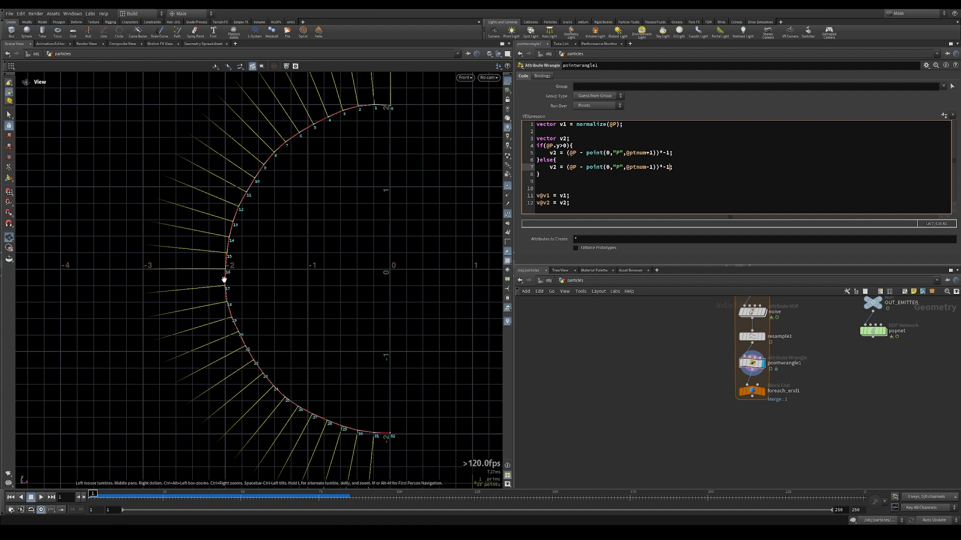
# Wrap the reversed v2 expressions in both the if and else branches in normalize()
pyautogui.click(567, 153)
pyautogui.write('normalize(')
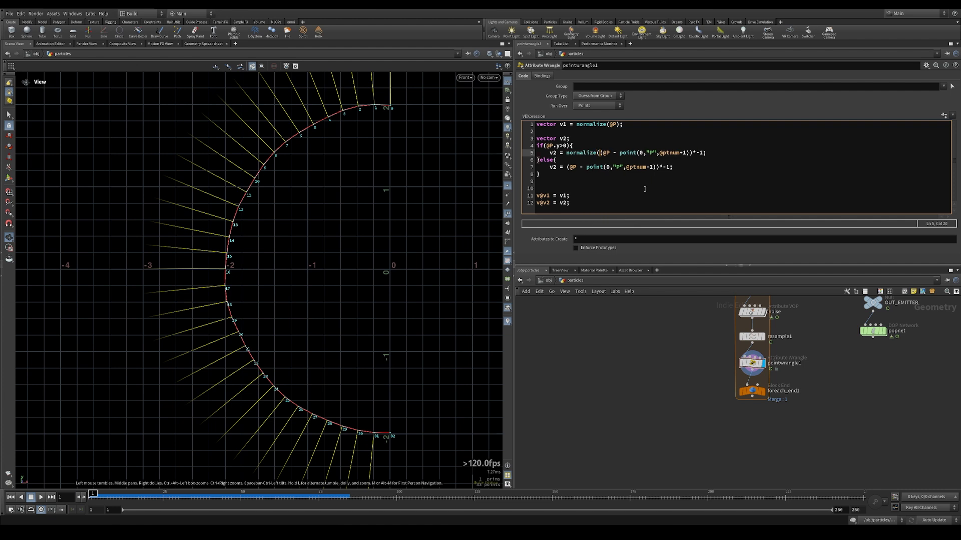
pyautogui.click(703, 153)
pyautogui.write(')')
pyautogui.click(566, 167)
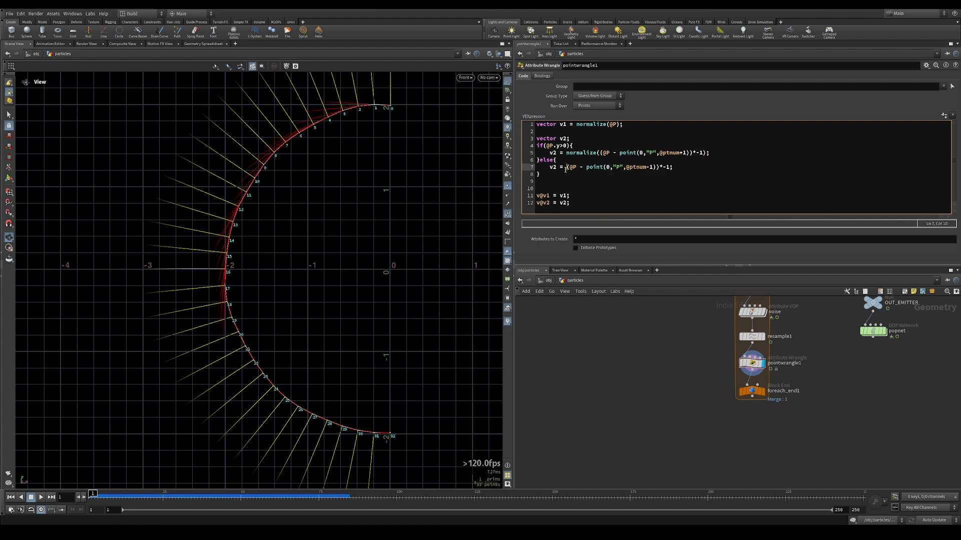
pyautogui.write('normalize(')
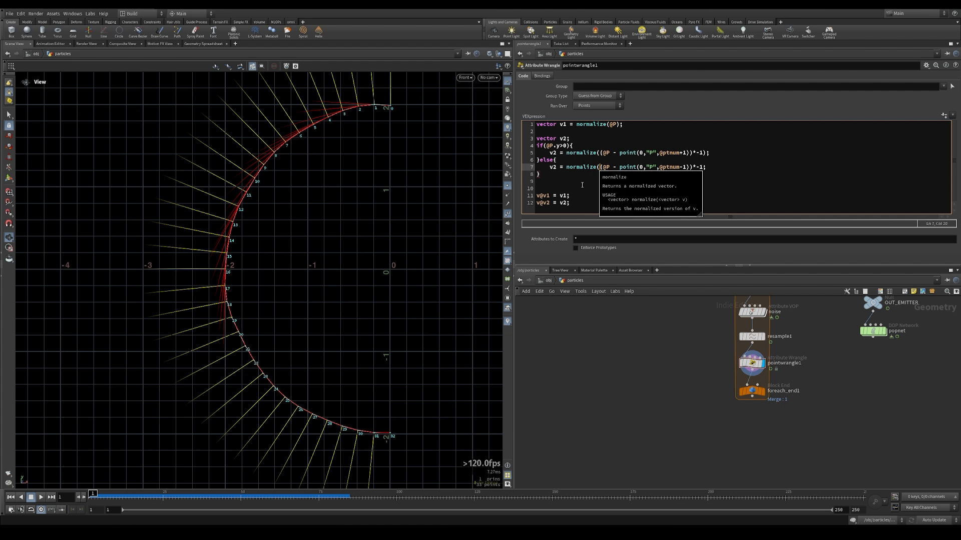
pyautogui.click(705, 167)
pyautogui.write(')')
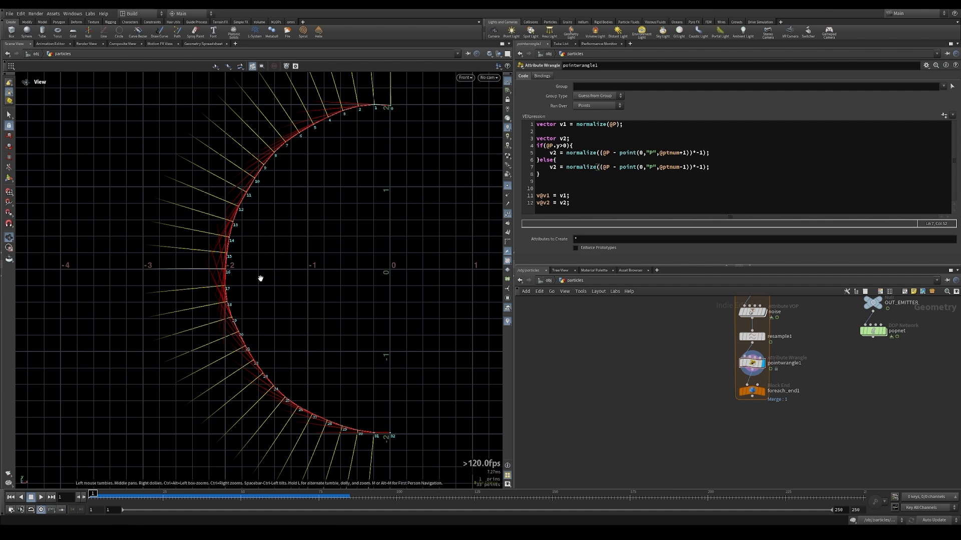
# Save the scene and check the help page of the lerp VEX function
pyautogui.hotkey('ctrl', 's')
pyautogui.hotkey('alt', 'Tab')
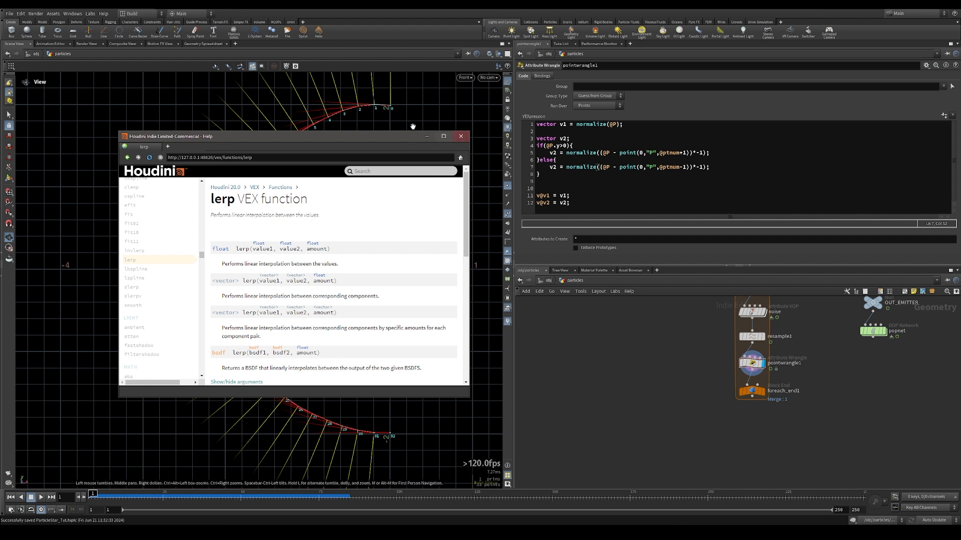
pyautogui.click(425, 135)
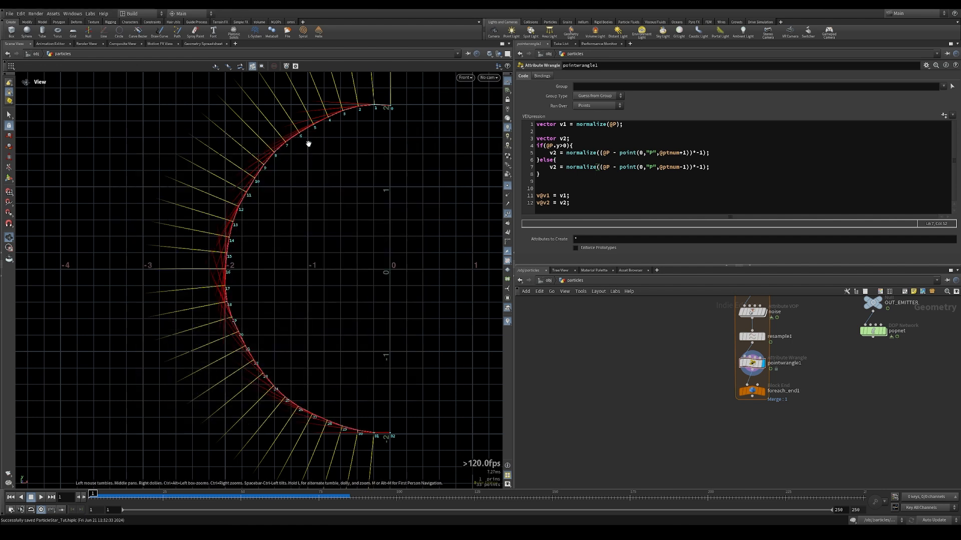
pyautogui.click(605, 181)
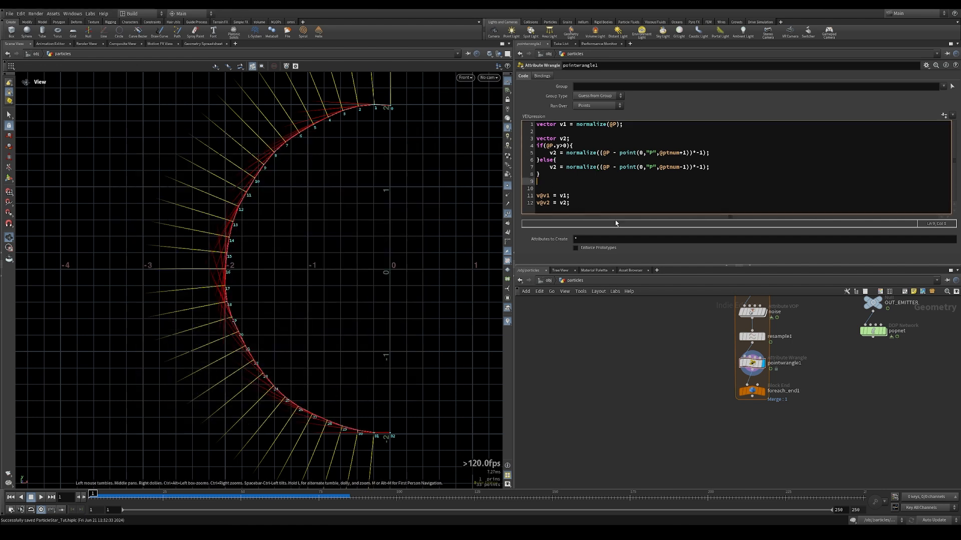
pyautogui.press('Return')
pyautogui.write('float cu')
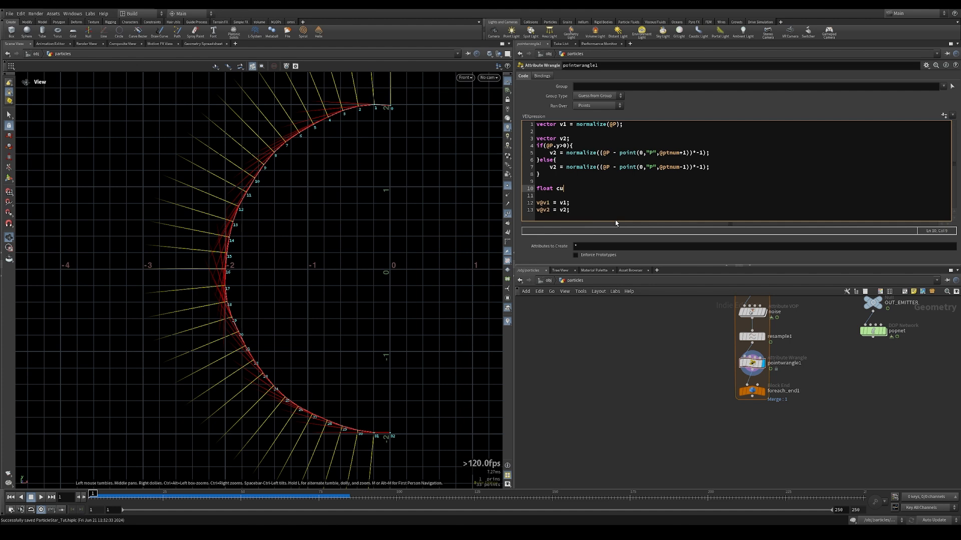
pyautogui.write('rveu =')
pyautogui.write('float(')
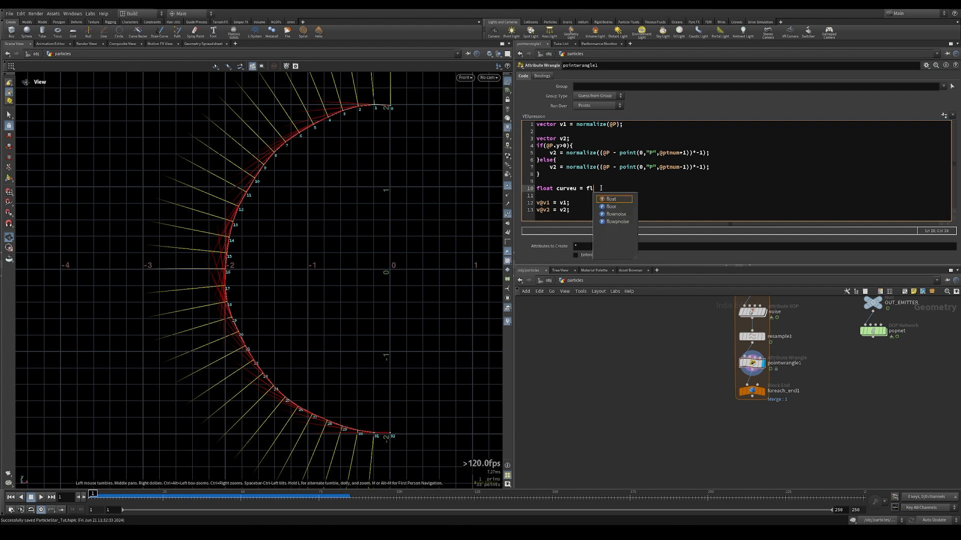
pyautogui.write('@ptnum')
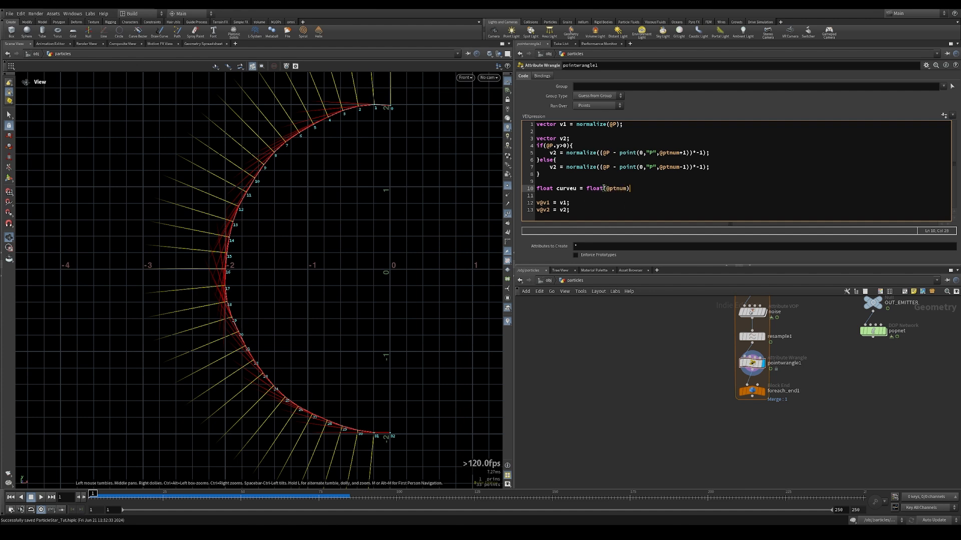
pyautogui.moveTo(629, 189); pyautogui.dragTo(587, 191)
pyautogui.write('@p')
pyautogui.write('tnum/')
pyautogui.write('1.0')
pyautogui.moveTo(619, 188); pyautogui.dragTo(587, 188)
pyautogui.write('(float)')
pyautogui.write('@p')
pyautogui.write('t')
pyautogui.press('BackSpace')
pyautogui.press('BackSpace')
pyautogui.press('BackSpace')
pyautogui.write('ptnum/float(@numpt);-1')
# Store the curve position as a point attribute with f@curveu = curveu; at the end of the code
pyautogui.click(579, 216)
pyautogui.press('Return')
pyautogui.press('Return')
pyautogui.write('fo')
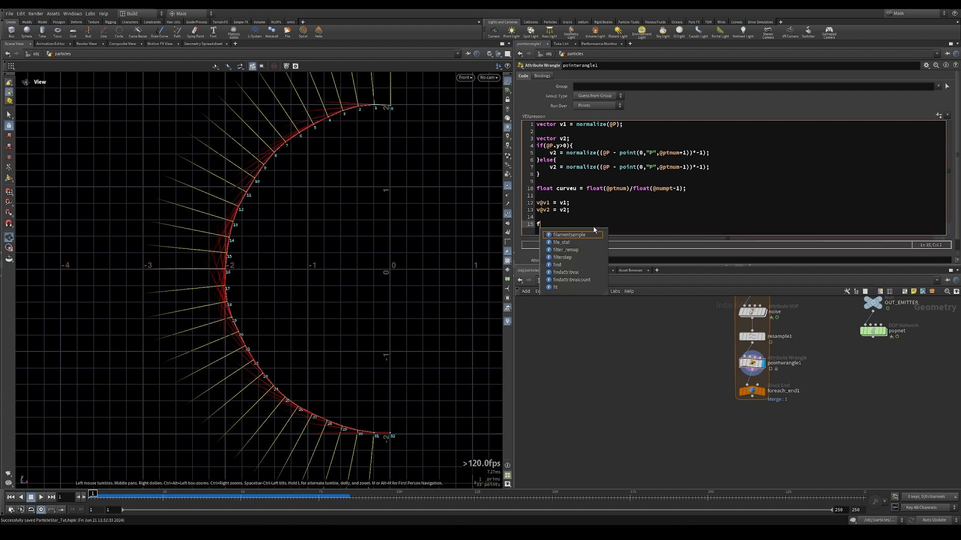
pyautogui.write('curv')
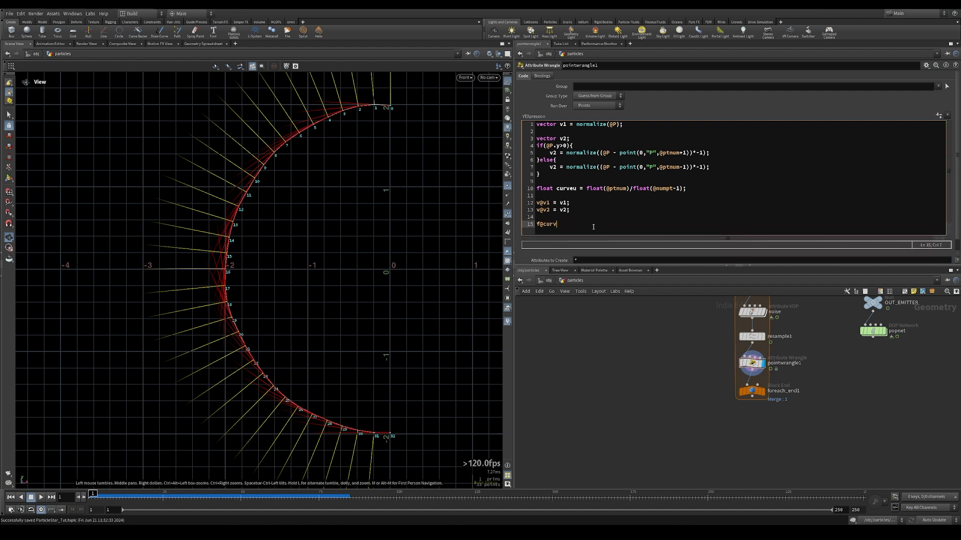
pyautogui.write('eu = curveu;')
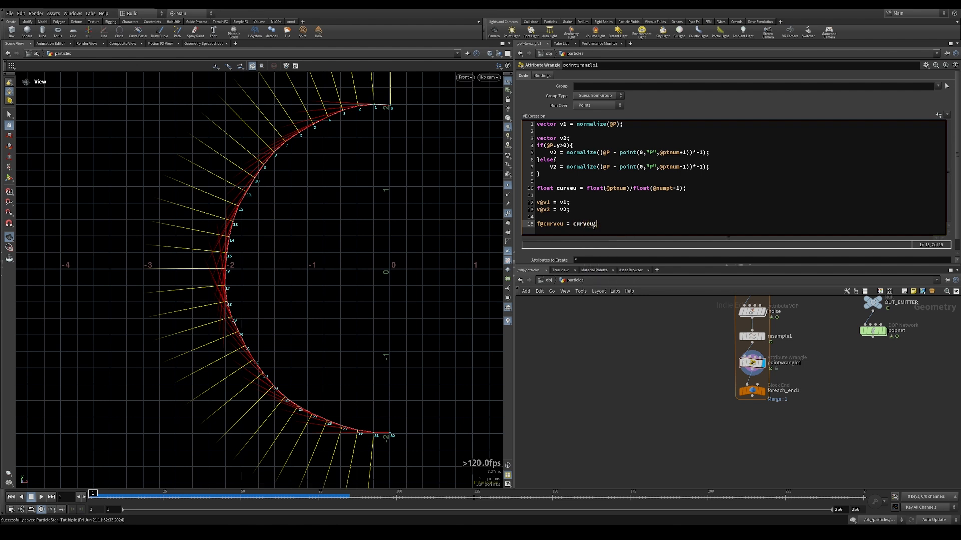
# Check the curveu values of all points in the geometry spreadsheet and return to the 3D scene
pyautogui.click(203, 44)
pyautogui.click(147, 74)
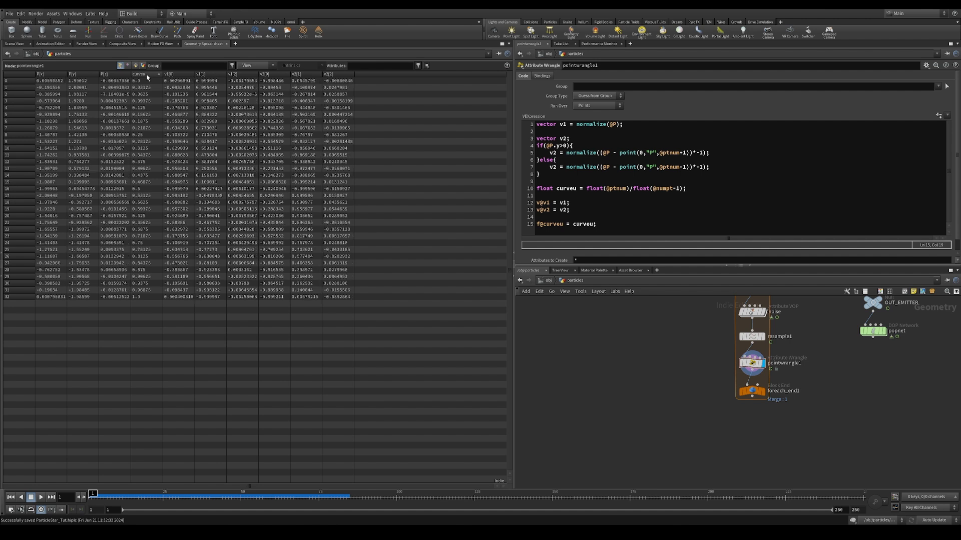
pyautogui.click(14, 44)
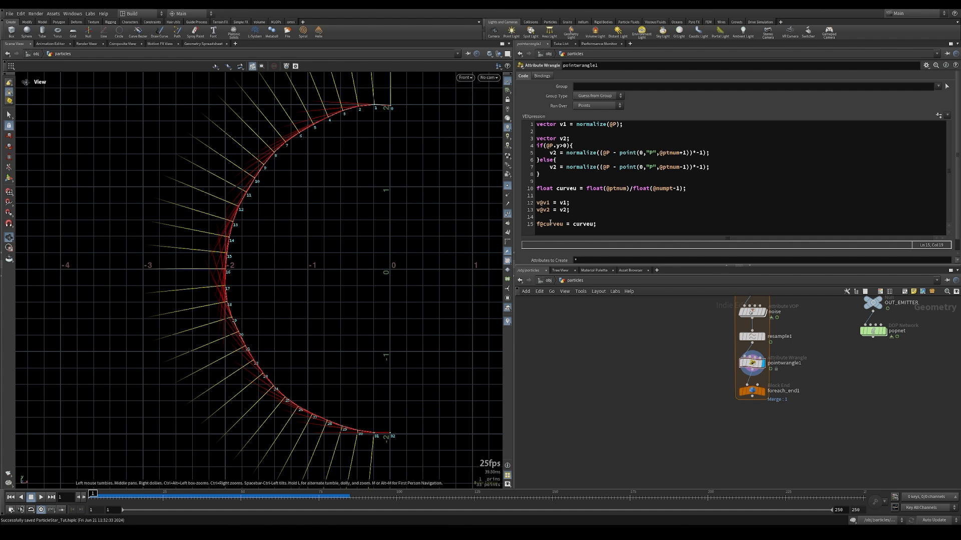
# At the end of the wrangle code, add v@v = lerp(v1,v2,curveu);
pyautogui.click(648, 227)
pyautogui.press('Return')
pyautogui.press('Return')
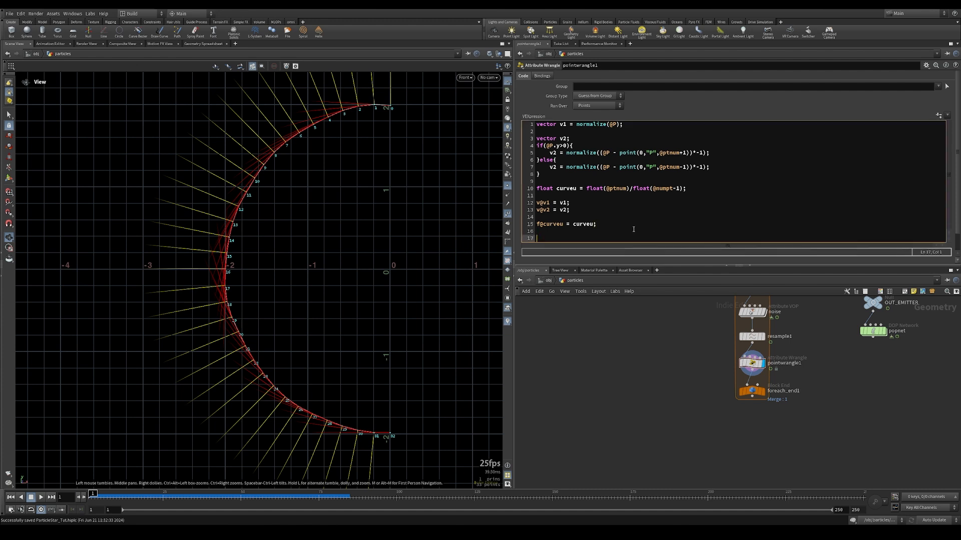
pyautogui.write('v@v')
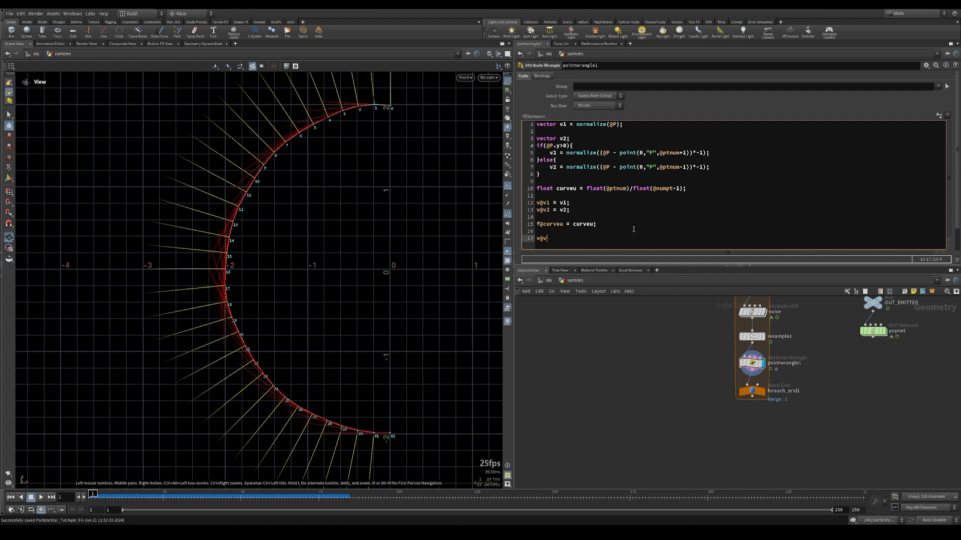
pyautogui.write(' = lerp(v1')
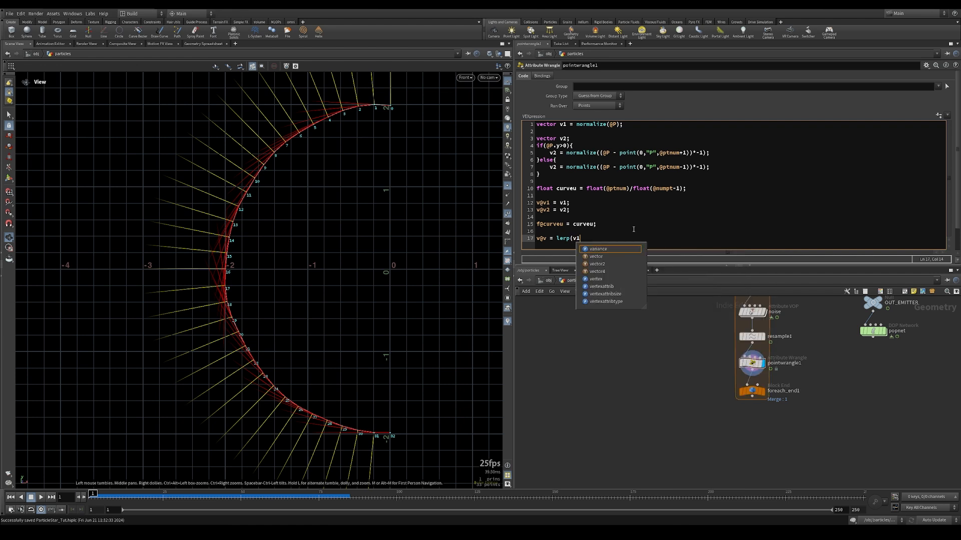
pyautogui.write(',v2,curveu);')
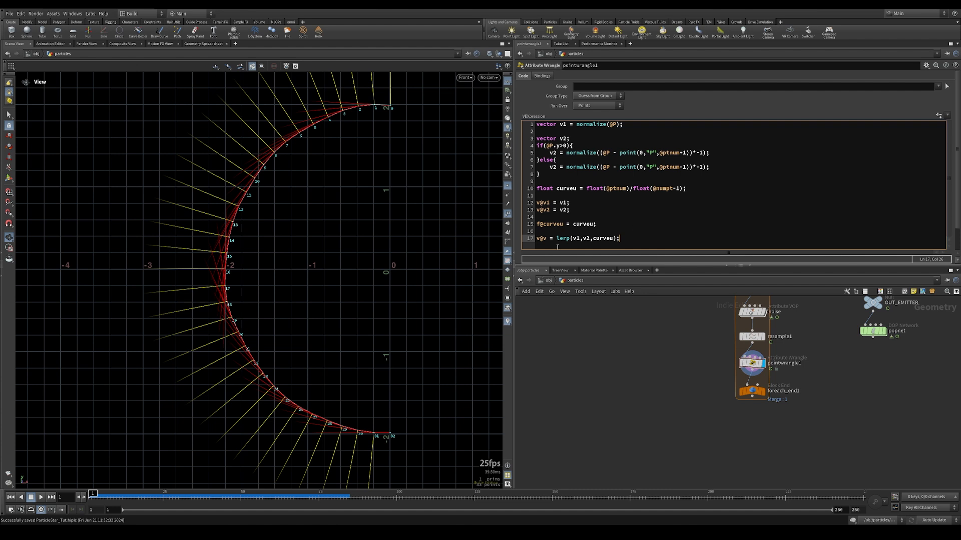
# Visualize the v attribute of pointwrangle1 and set its marker colour to green
pyautogui.click(733, 363)
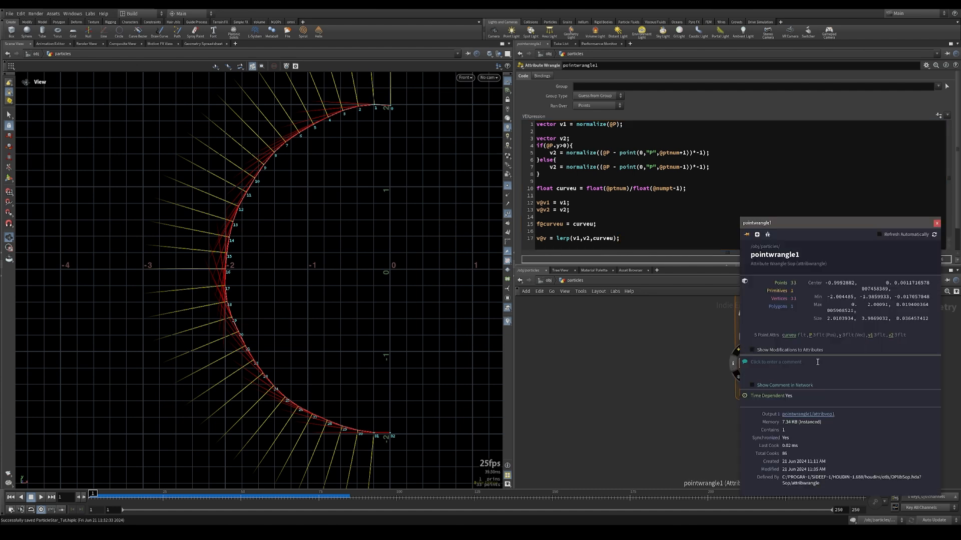
pyautogui.click(840, 335)
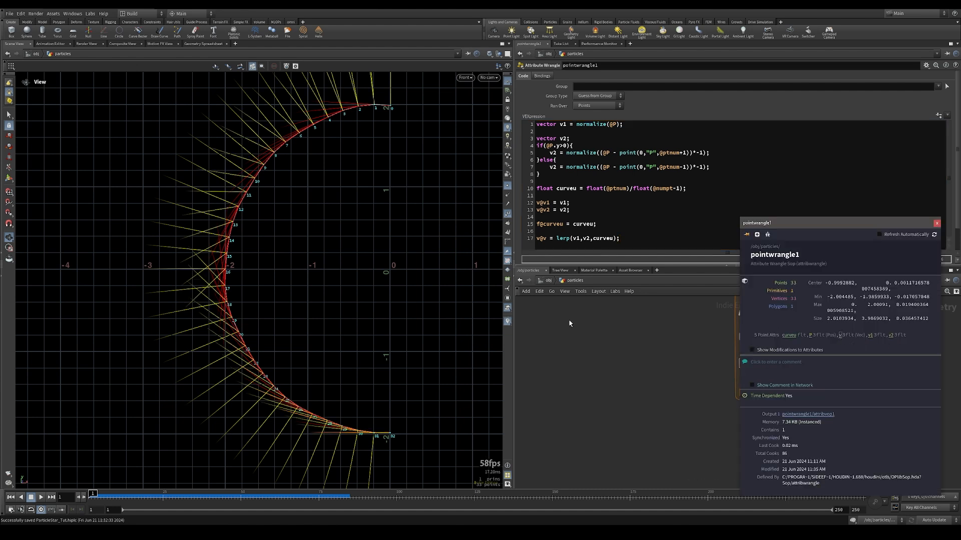
pyautogui.click(508, 323)
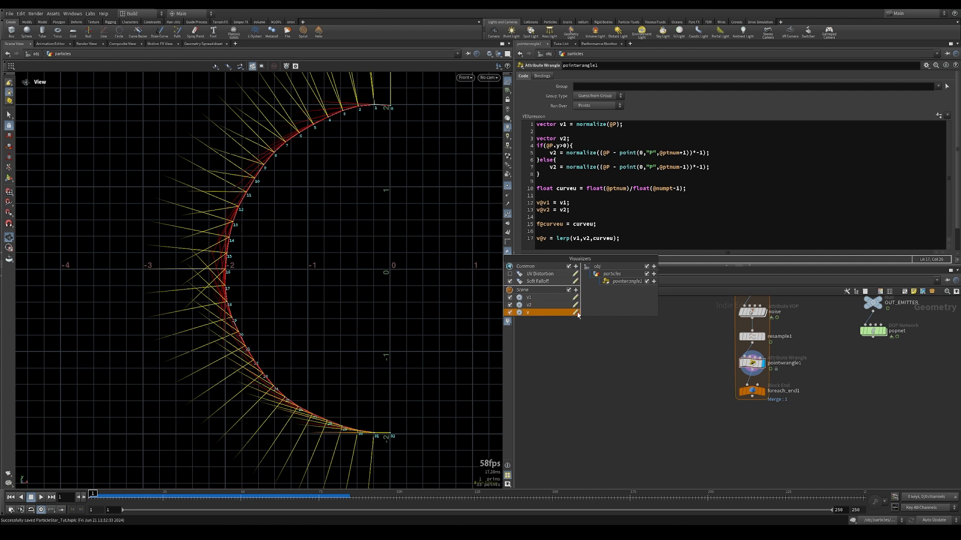
pyautogui.click(545, 315)
pyautogui.click(524, 202)
pyautogui.click(525, 208)
pyautogui.click(519, 315)
pyautogui.click(537, 266)
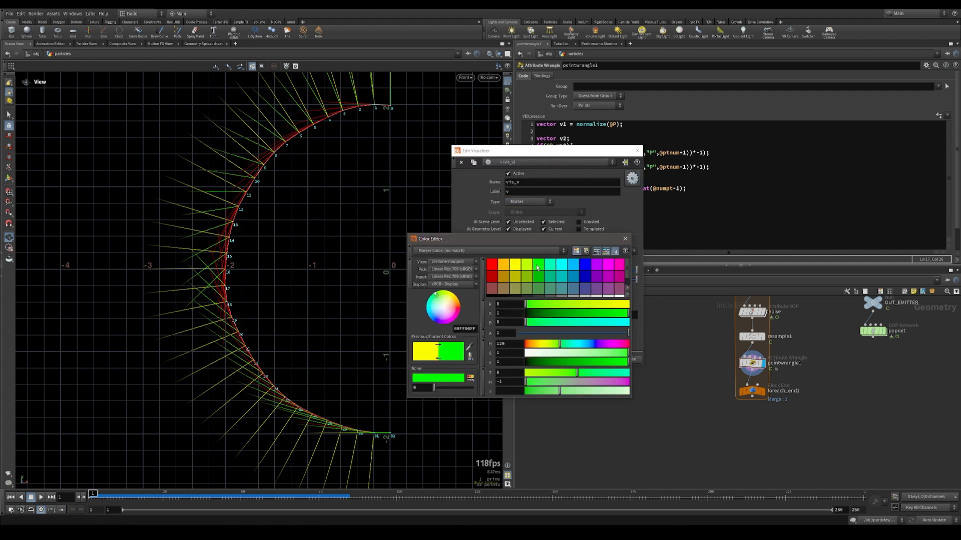
pyautogui.click(625, 240)
pyautogui.click(633, 359)
# Turn off the v1 and v2 visualizers so that only the v vectors are drawn
pyautogui.click(508, 251)
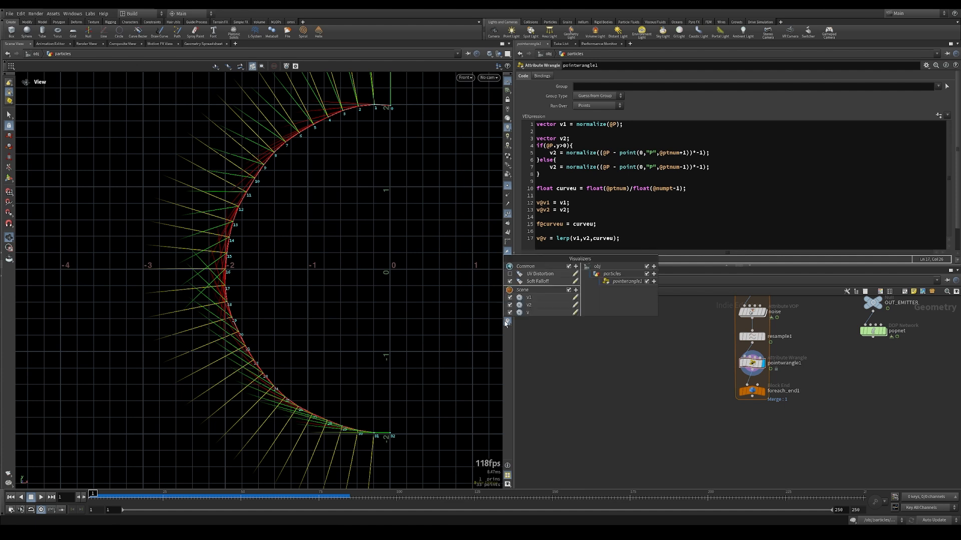
pyautogui.click(510, 305)
pyautogui.click(509, 297)
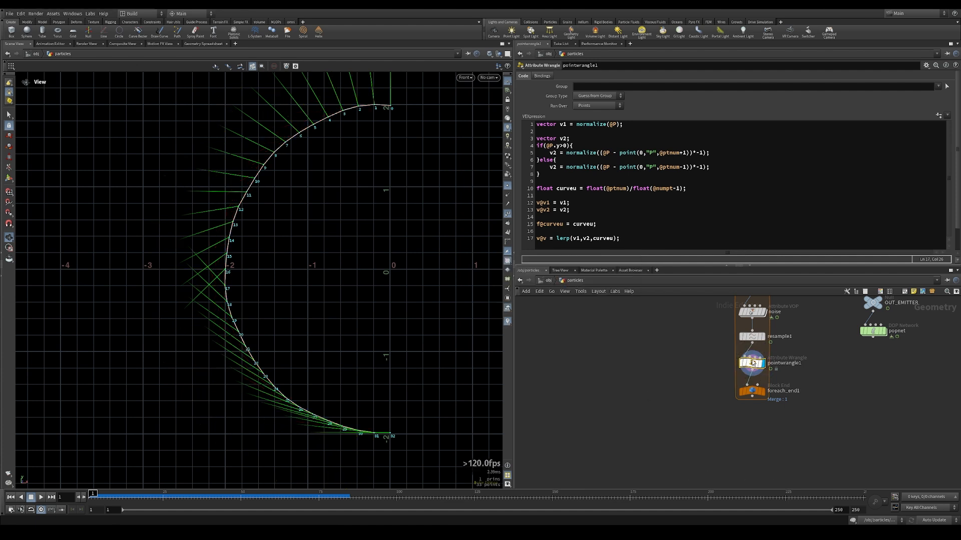
pyautogui.scroll(-2, 253, 281)
pyautogui.scroll(-1, 252, 282)
pyautogui.moveTo(252, 282); pyautogui.dragTo(270, 298, button='middle')
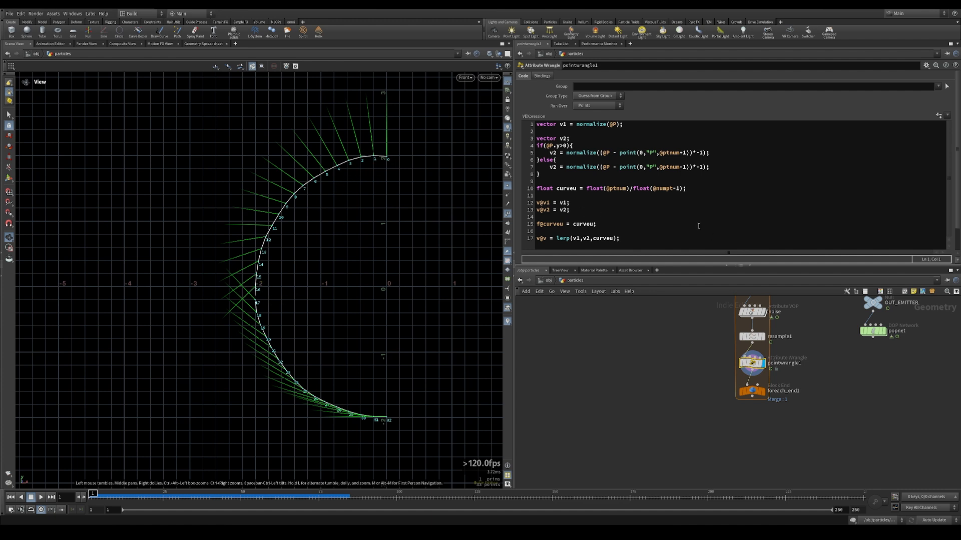
pyautogui.click(586, 189)
pyautogui.moveTo(587, 189)
pyautogui.mouseDown()
pyautogui.moveTo(645, 190)
pyautogui.moveTo(590, 189)
pyautogui.mouseUp()
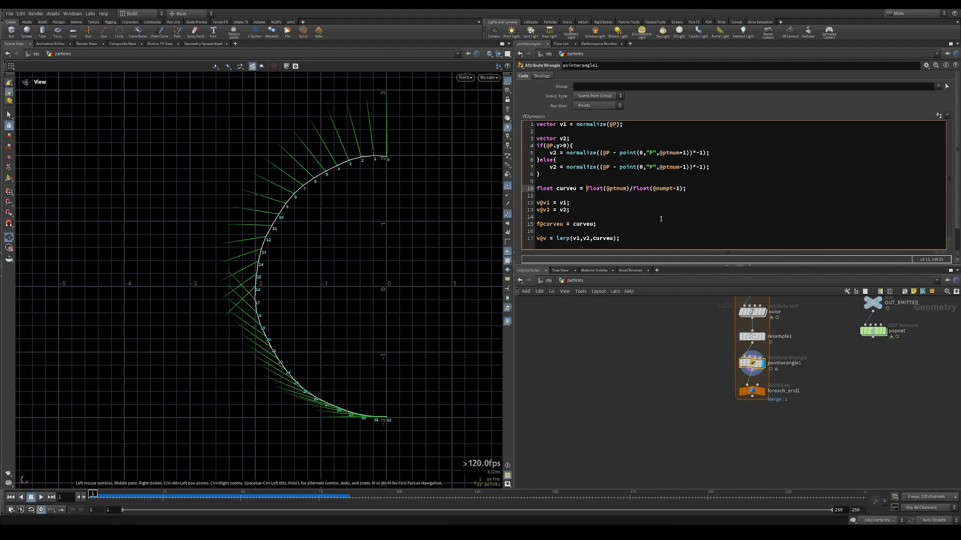
pyautogui.write('chramp("')
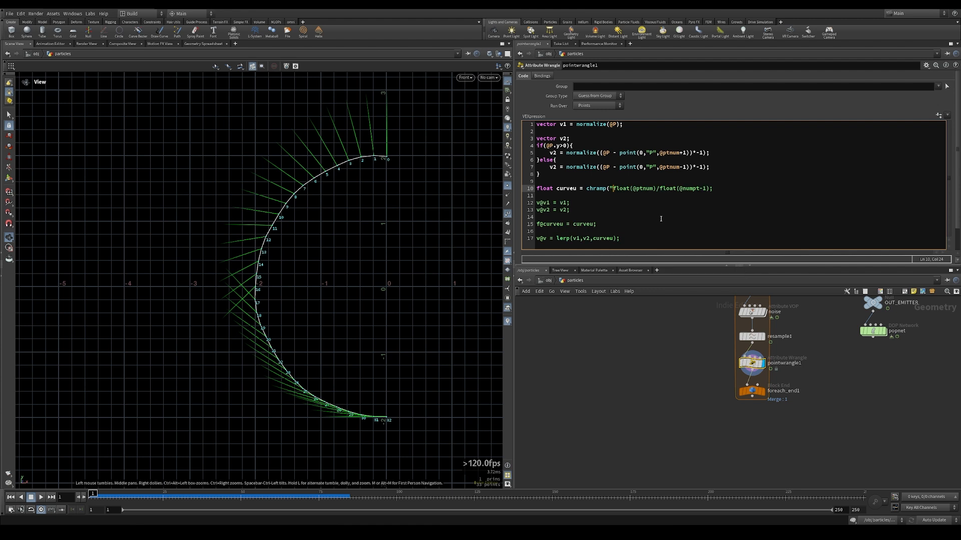
pyautogui.write('curveu",float(@ptnum')
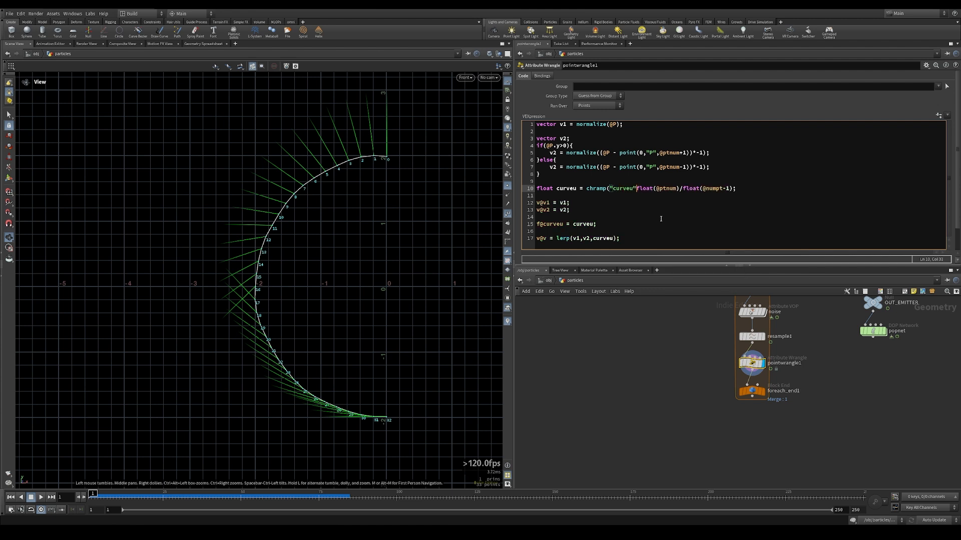
pyautogui.write(')')
pyautogui.click(938, 115)
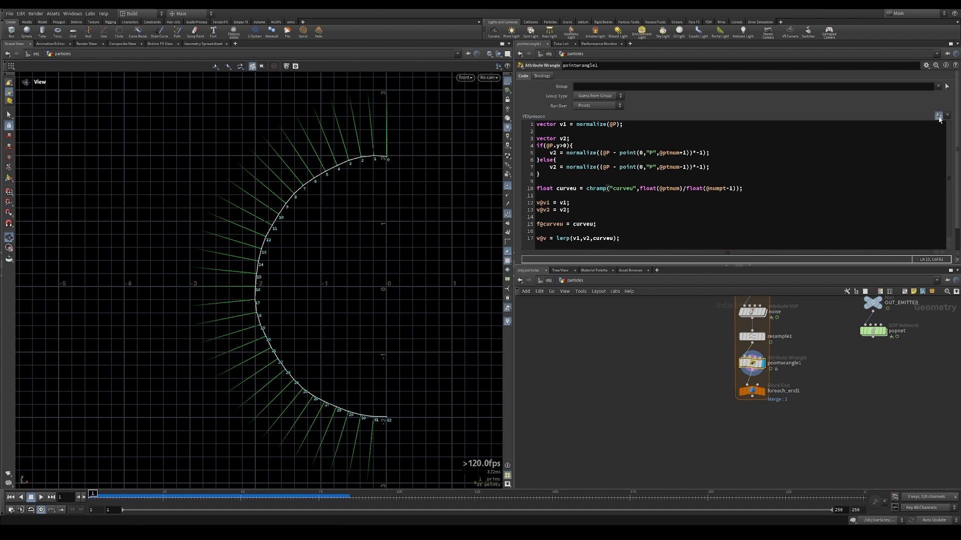
pyautogui.click(535, 135)
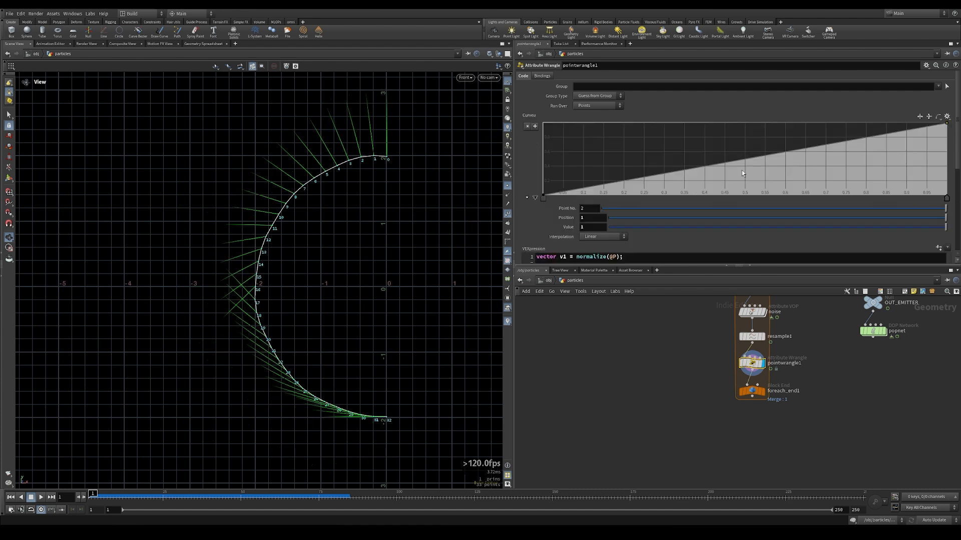
# Add a ramp point at position 0.5 with value 1 and lower the ramp's end point to value 0
pyautogui.moveTo(745, 160); pyautogui.dragTo(745, 122)
pyautogui.doubleClick(586, 219)
pyautogui.write('0.4')
pyautogui.press('Return')
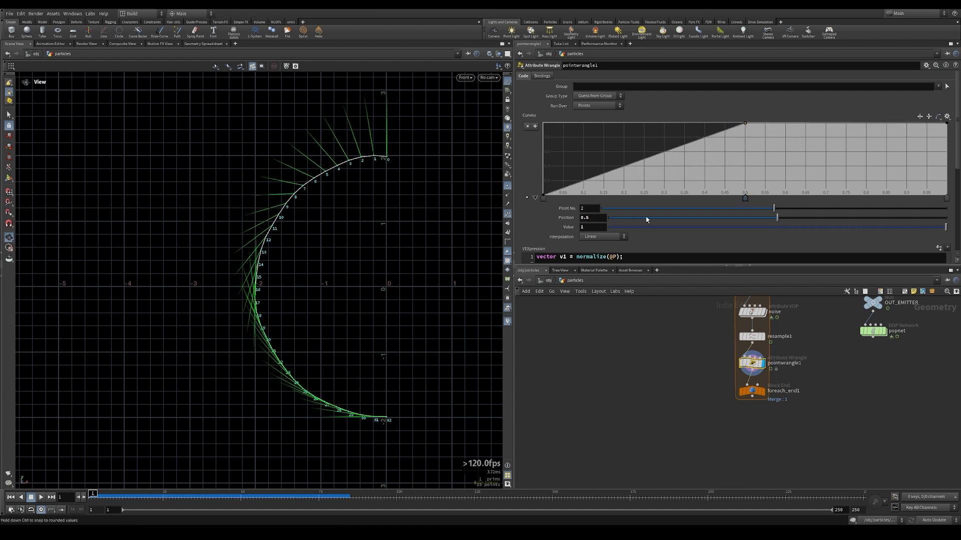
pyautogui.moveTo(946, 125); pyautogui.dragTo(958, 200)
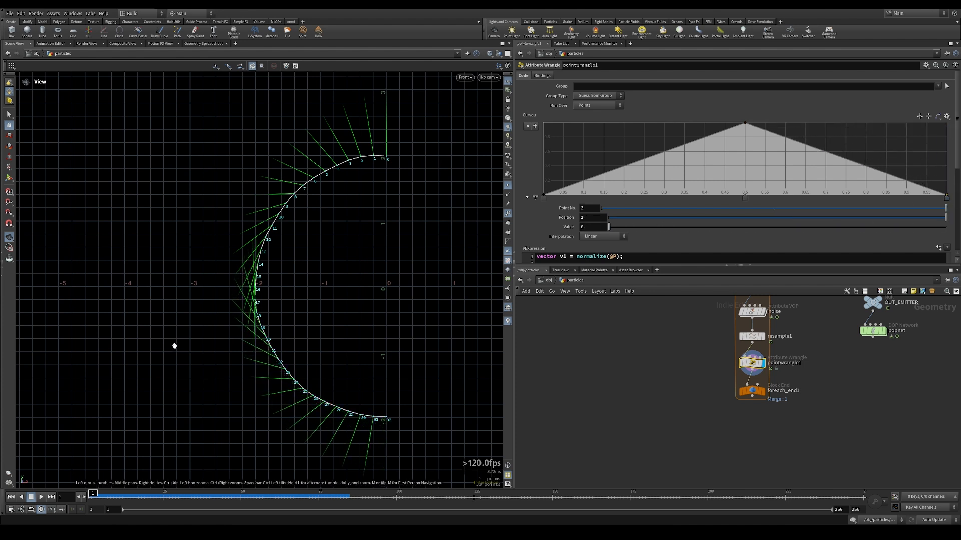
# Swap the vectors in the last code line so that it reads v@v = lerp(v2,v1,curveu);
pyautogui.scroll(-5, 950, 228)
pyautogui.scroll(-1, 949, 228)
pyautogui.moveTo(573, 213); pyautogui.dragTo(588, 217)
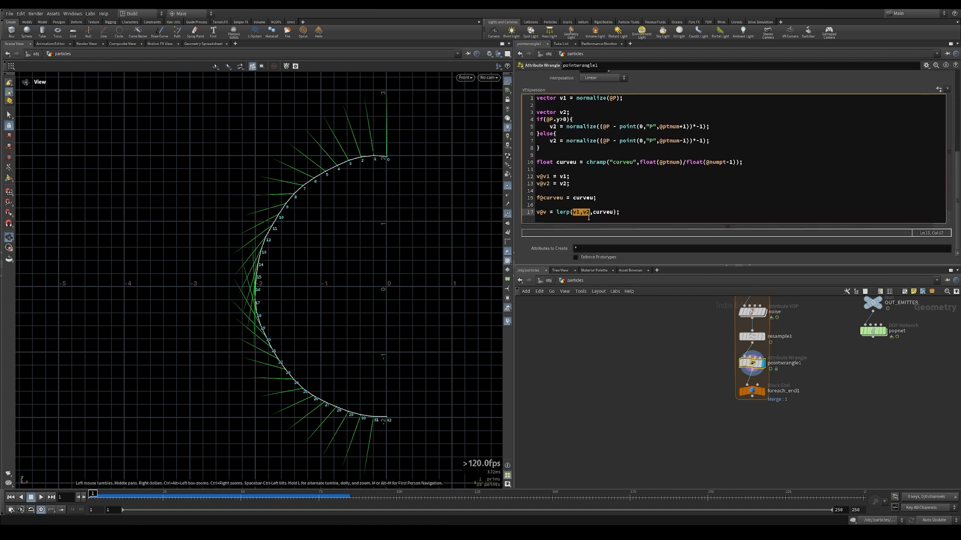
pyautogui.write('v2,v1')
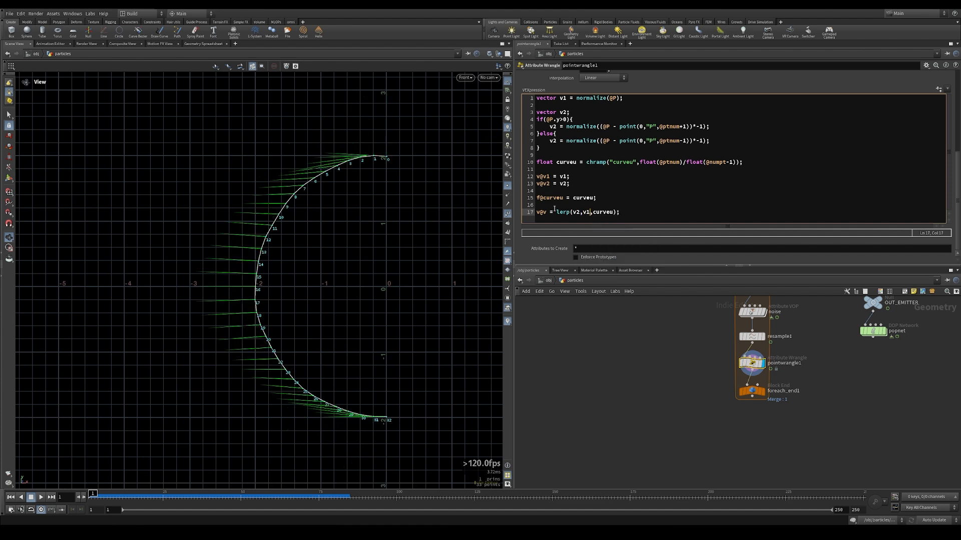
# Set the curveu ramp's interpolation to Bezier and place the start point's handle at position 0.25 with value 0
pyautogui.scroll(5, 952, 184)
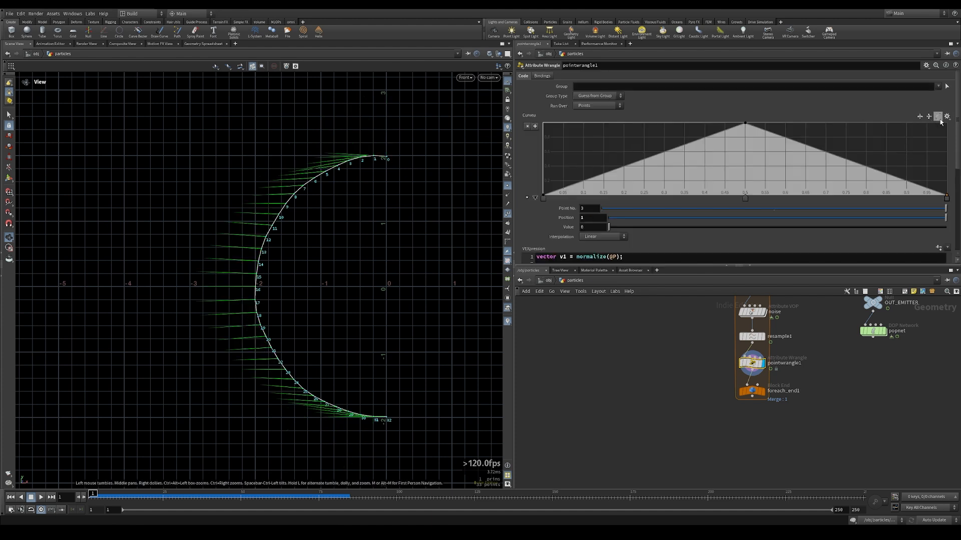
pyautogui.click(938, 117)
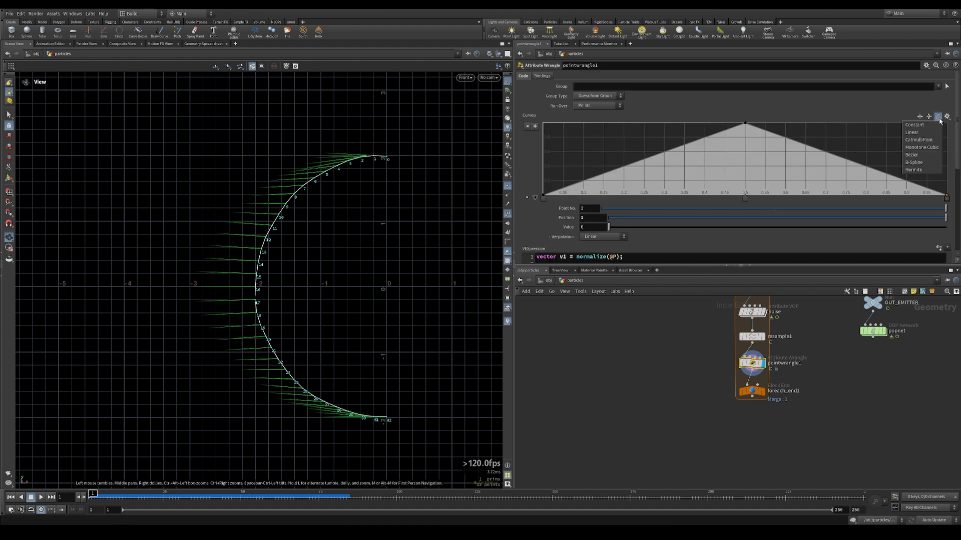
pyautogui.click(923, 155)
pyautogui.moveTo(609, 173); pyautogui.dragTo(644, 203)
pyautogui.moveTo(589, 218); pyautogui.dragTo(605, 219)
pyautogui.write('5')
pyautogui.press('Return')
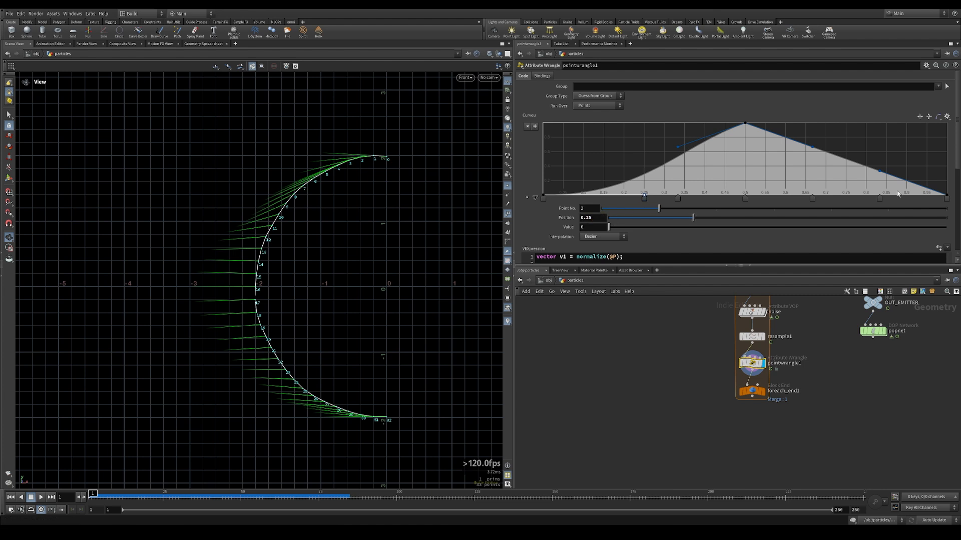
# Place the handle of the ramp's end point at position 0.75 with value 0
pyautogui.moveTo(878, 173); pyautogui.dragTo(847, 202)
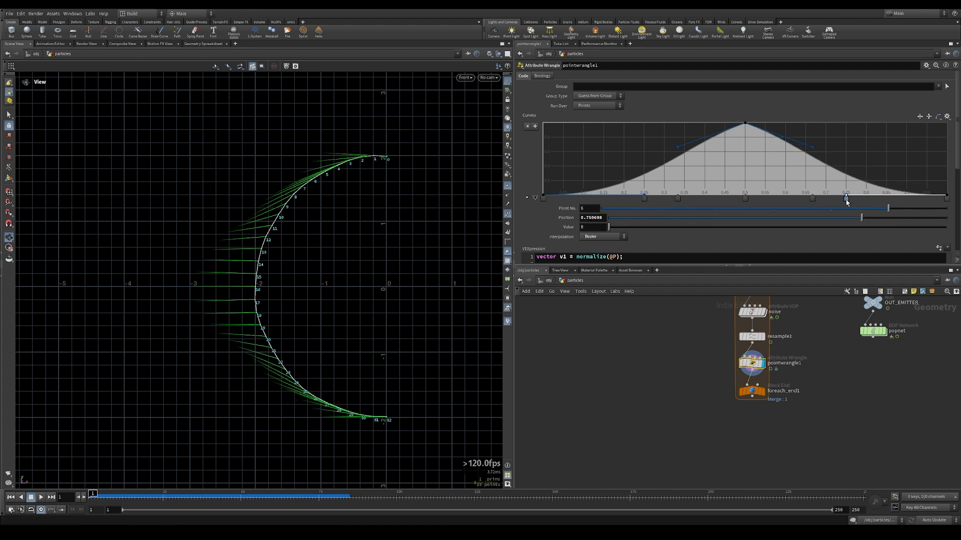
pyautogui.moveTo(593, 219); pyautogui.dragTo(603, 219)
pyautogui.press('BackSpace')
pyautogui.press('Return')
# Set the incoming handle of the ramp's peak point to position 0.4 and value 0.25
pyautogui.click(682, 145)
pyautogui.moveTo(682, 145); pyautogui.dragTo(705, 168)
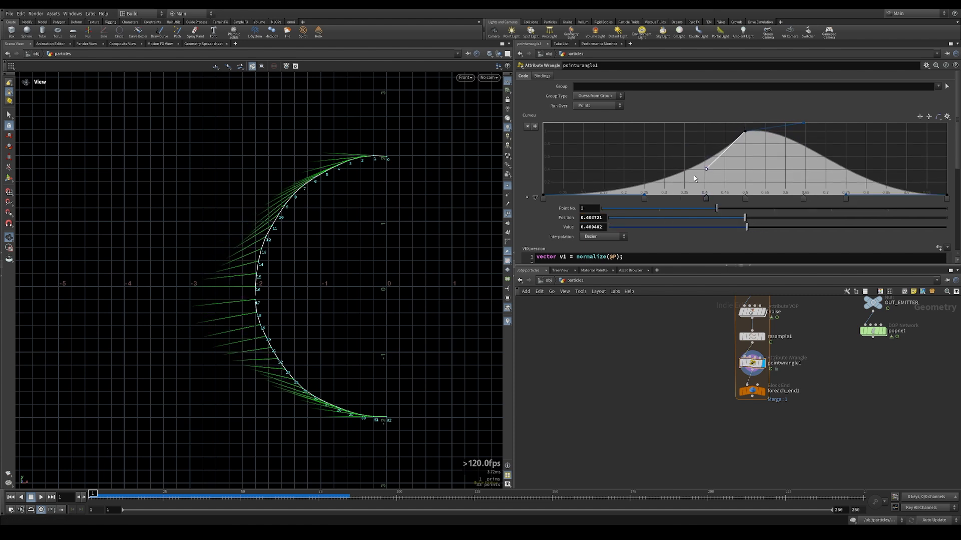
pyautogui.moveTo(587, 218)
pyautogui.mouseDown()
pyautogui.moveTo(604, 218)
pyautogui.moveTo(580, 227)
pyautogui.mouseUp()
pyautogui.press('BackSpace')
pyautogui.press('Return')
pyautogui.write('0.25')
pyautogui.press('Return')
# Set the outgoing handle of the ramp's peak point to position 0.6 and value 0.25, with the peak at value 1
pyautogui.click(803, 123)
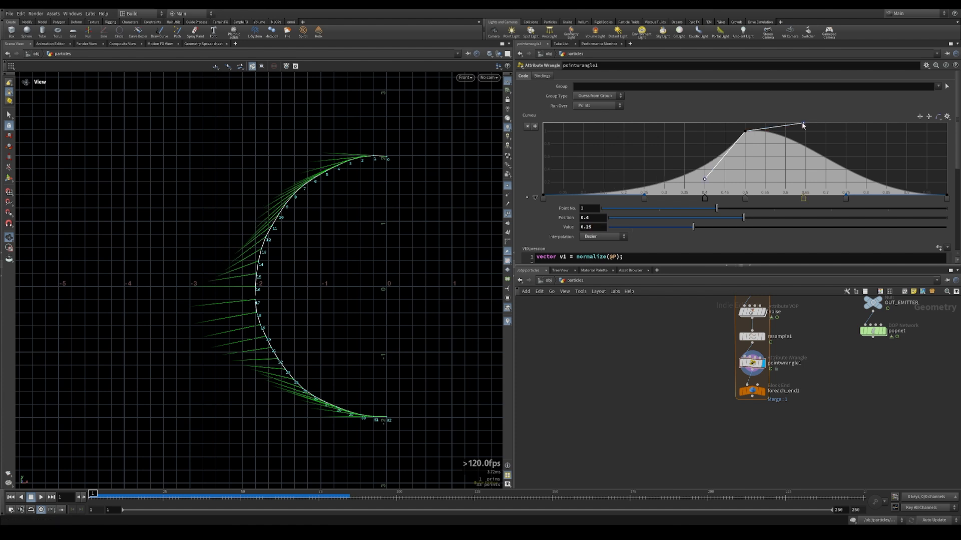
pyautogui.doubleClick(602, 229)
pyautogui.write('0')
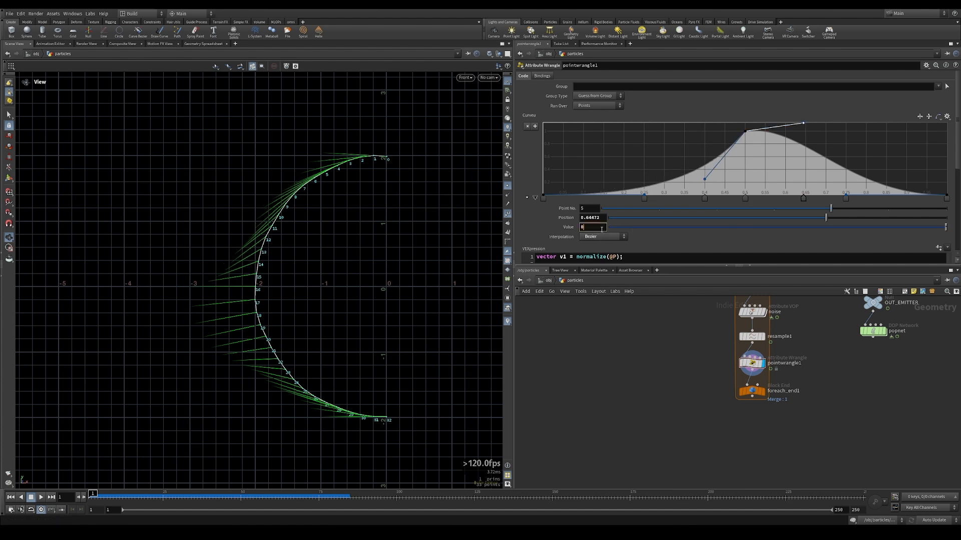
pyautogui.press('Return')
pyautogui.doubleClick(592, 218)
pyautogui.write('0.6')
pyautogui.press('Return')
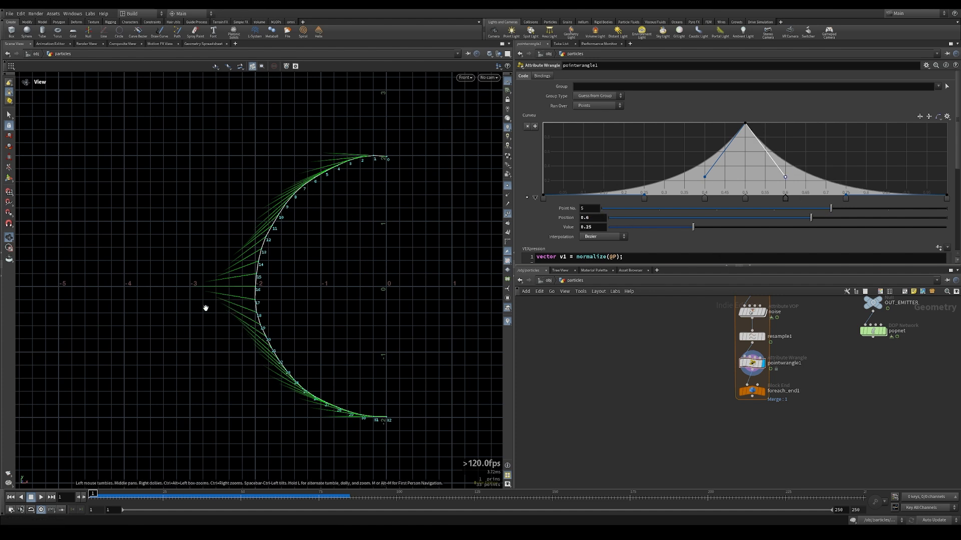
# Display the foreach_end1 output and view the velocity vectors of all curves in perspective
pyautogui.click(754, 393)
pyautogui.click(754, 393)
pyautogui.moveTo(332, 300); pyautogui.dragTo(352, 271)
pyautogui.scroll(-5, 227, 266)
pyautogui.moveTo(227, 266); pyautogui.dragTo(235, 241)
# Delete the lines exporting v1, v2 and curveu as attributes from the code of pointwrangle1
pyautogui.click(753, 363)
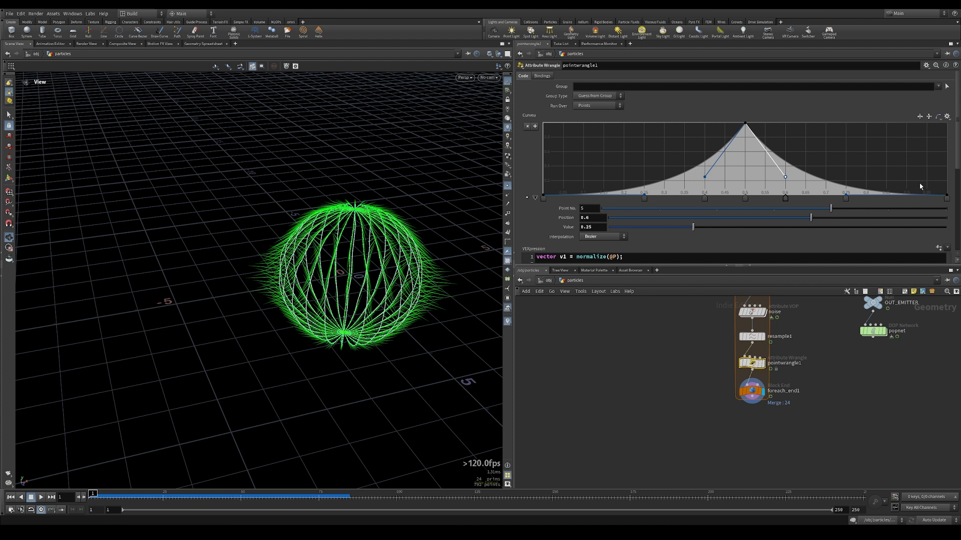
pyautogui.moveTo(956, 156); pyautogui.dragTo(958, 238)
pyautogui.moveTo(622, 202); pyautogui.dragTo(524, 175)
pyautogui.press('BackSpace')
pyautogui.press('BackSpace')
pyautogui.press('BackSpace')
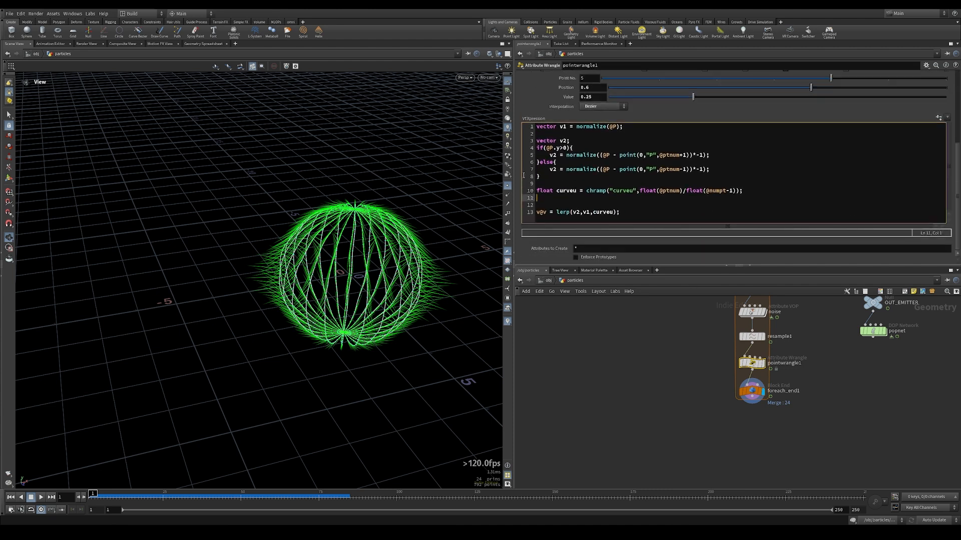
pyautogui.moveTo(683, 365); pyautogui.dragTo(591, 364, button='middle')
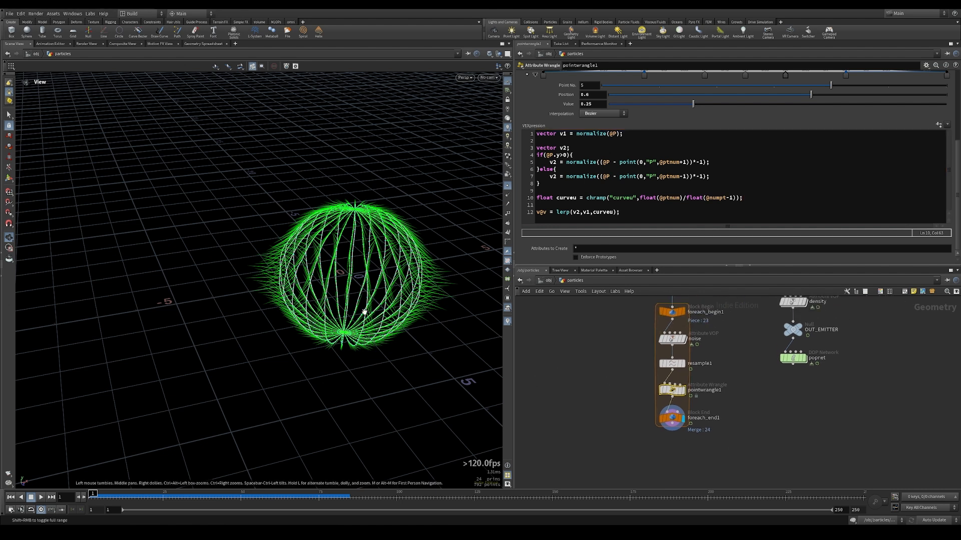
pyautogui.moveTo(365, 312); pyautogui.dragTo(354, 347)
pyautogui.moveTo(354, 347); pyautogui.dragTo(285, 369, button='right')
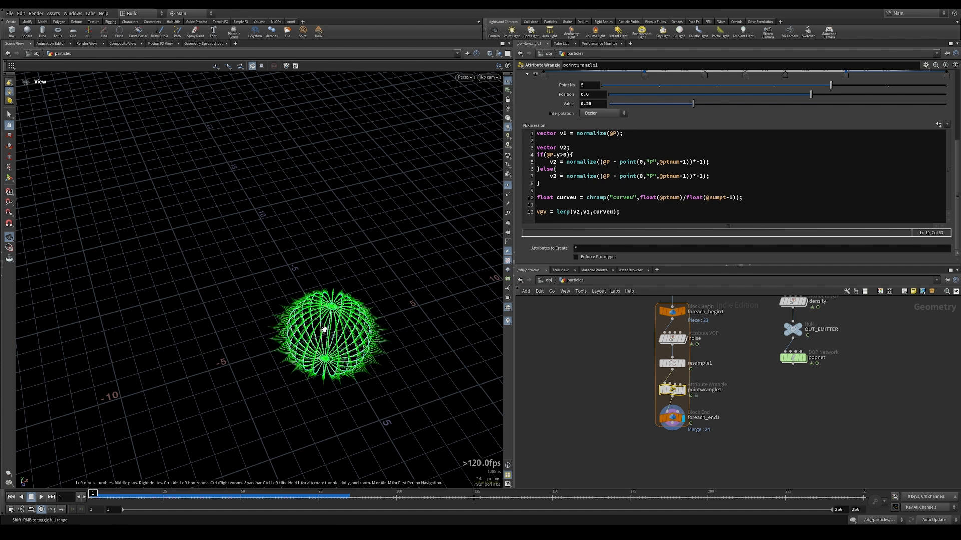
pyautogui.moveTo(597, 379); pyautogui.dragTo(692, 373, button='middle')
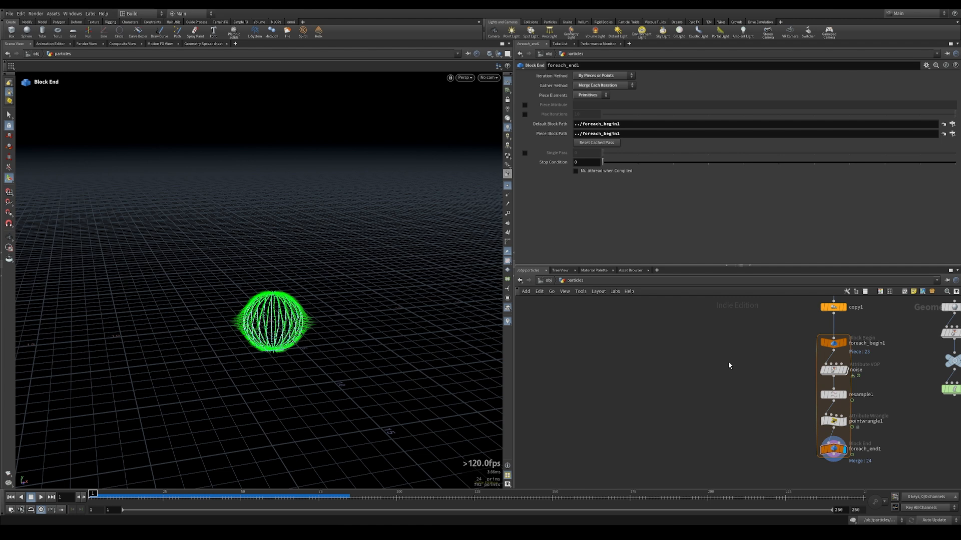
# Add a Tube node, display it, and show sphere1 as a template reference
pyautogui.press('Tab')
pyautogui.write('tube')
pyautogui.press('Return')
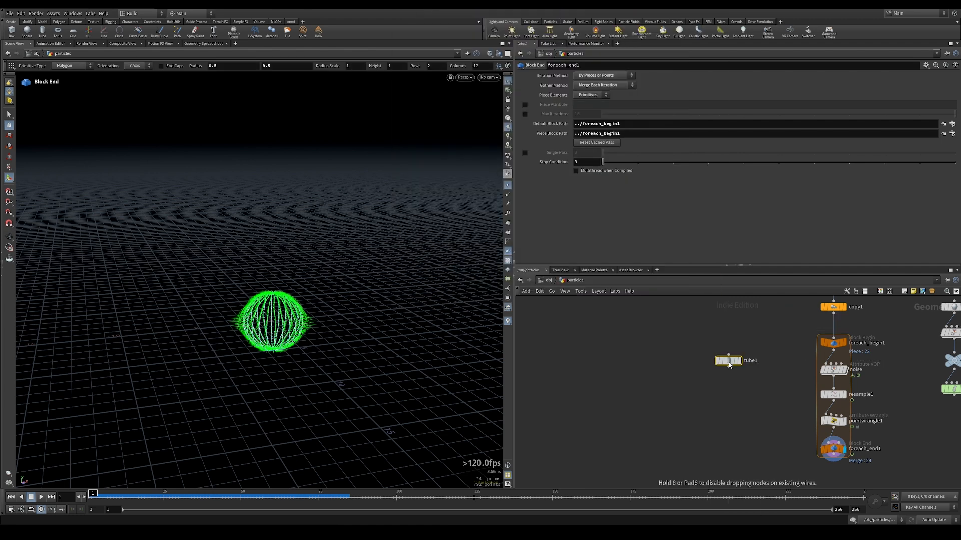
pyautogui.click(728, 363)
pyautogui.scroll(-3, 698, 373)
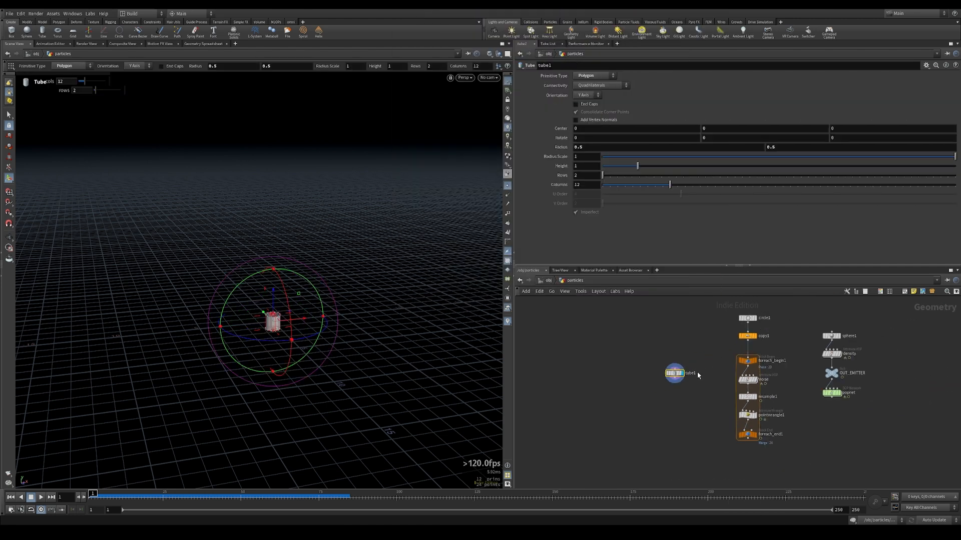
pyautogui.click(825, 336)
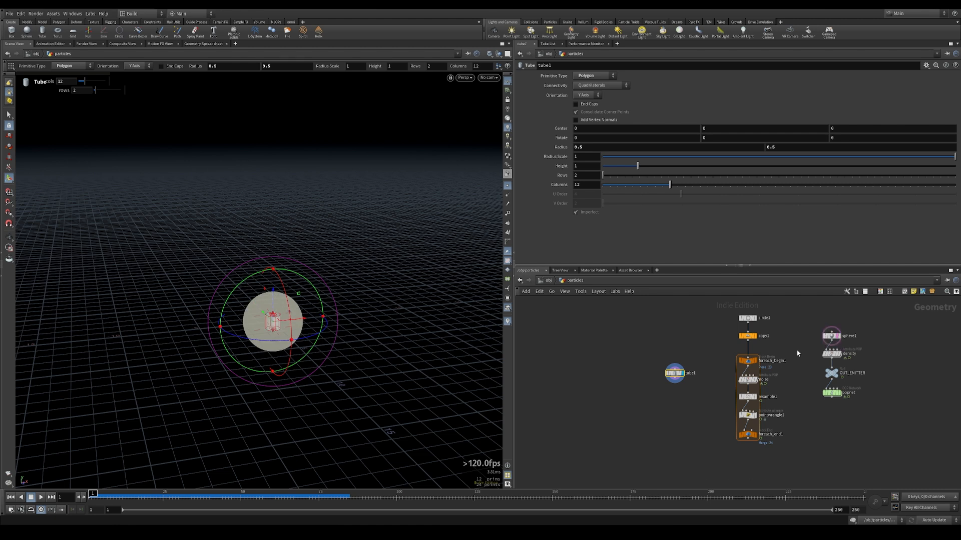
# Revert tube1's radius values to their defaults and set the radius scale to 16
pyautogui.keyDown('ctrl'); pyautogui.middleClick(559, 149); pyautogui.keyUp('ctrl')
pyautogui.click(585, 157)
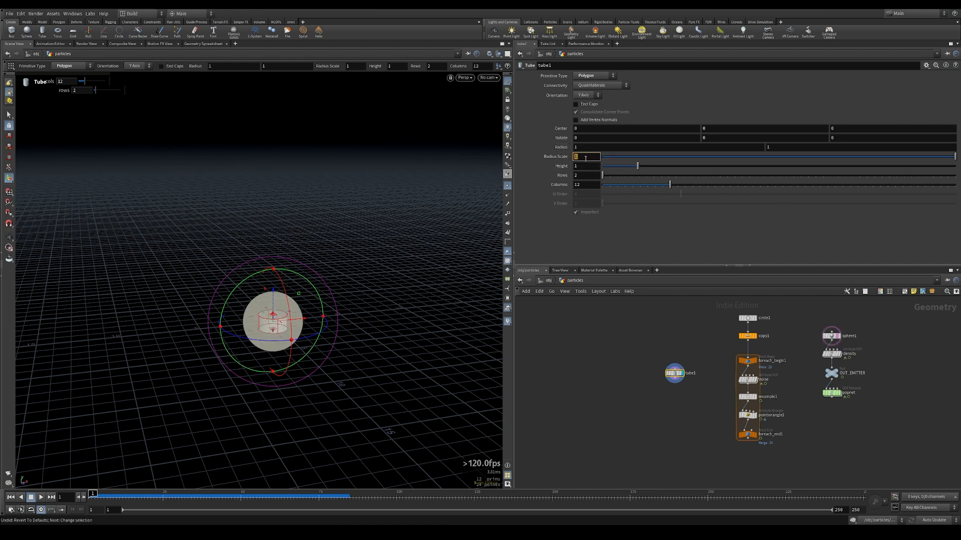
pyautogui.write('16')
pyautogui.press('Return')
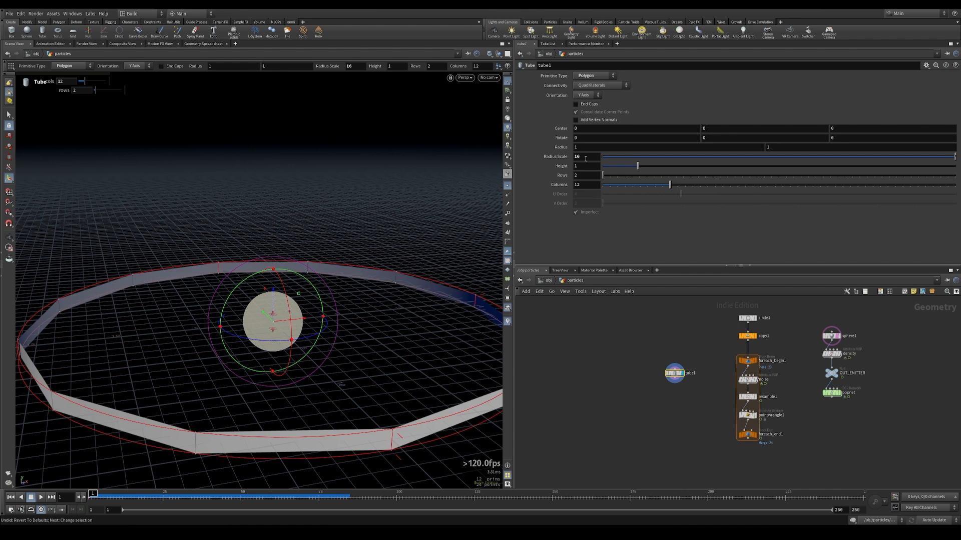
# Set tube1's columns to 50 and enable its end caps
pyautogui.press('Escape')
pyautogui.moveTo(326, 235); pyautogui.dragTo(242, 269)
pyautogui.press('Return')
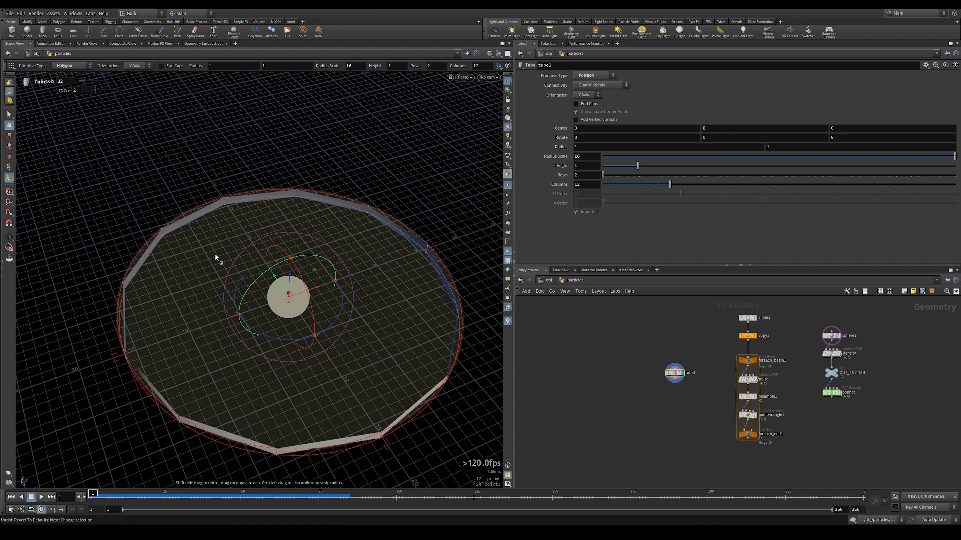
pyautogui.keyDown('alt'); pyautogui.moveTo(282, 318); pyautogui.dragTo(270, 293); pyautogui.keyUp('alt')
pyautogui.doubleClick(591, 188)
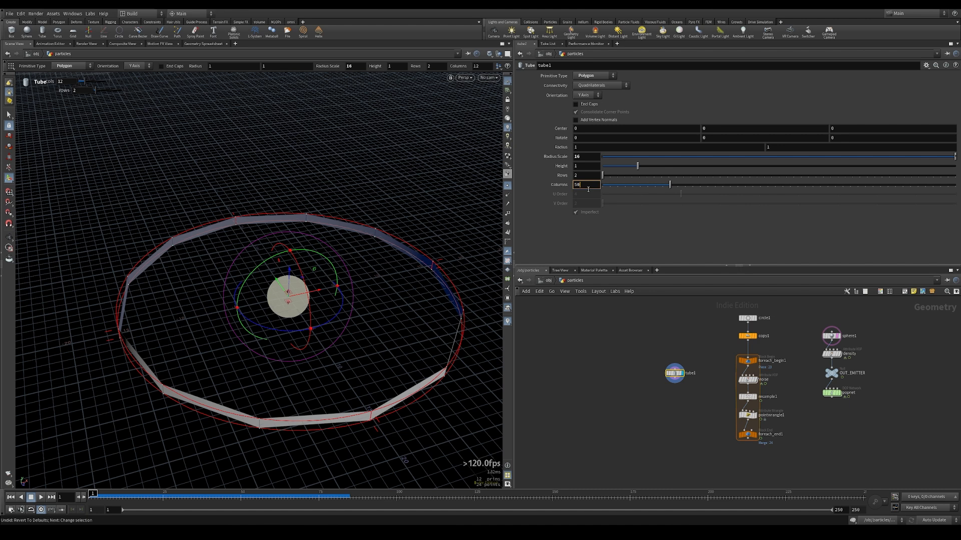
pyautogui.write('50')
pyautogui.press('Return')
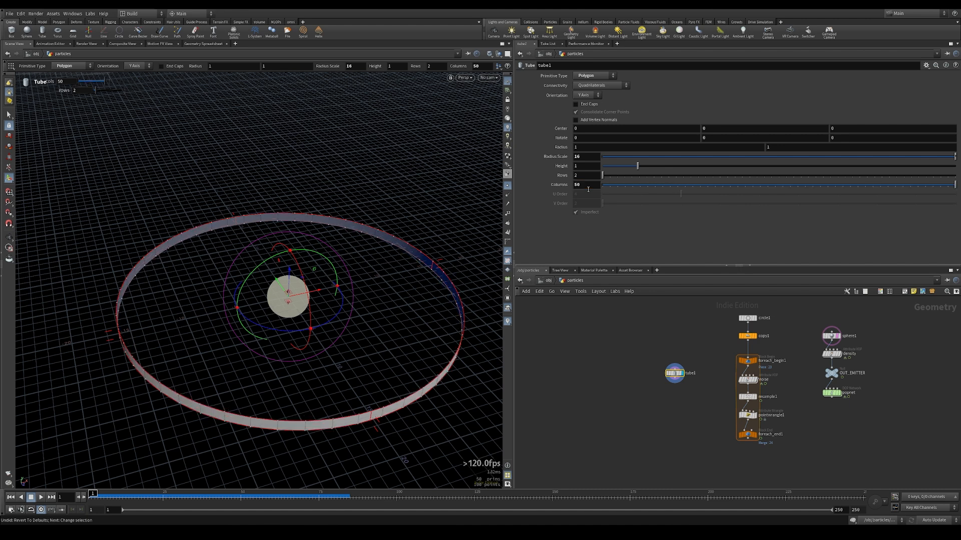
pyautogui.click(585, 107)
# Set tube1's height to 0.6
pyautogui.keyDown('alt'); pyautogui.moveTo(334, 318); pyautogui.dragTo(315, 265); pyautogui.keyUp('alt')
pyautogui.keyDown('alt'); pyautogui.moveTo(246, 300); pyautogui.dragTo(296, 291, button='right'); pyautogui.keyUp('alt')
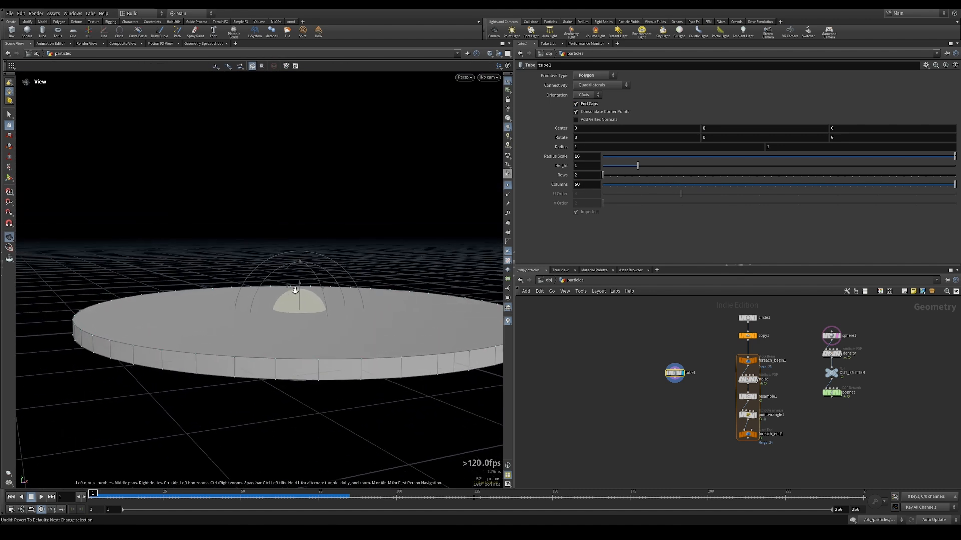
pyautogui.keyDown('alt'); pyautogui.moveTo(295, 290); pyautogui.dragTo(298, 271); pyautogui.keyUp('alt')
pyautogui.doubleClick(595, 165)
pyautogui.write('0.')
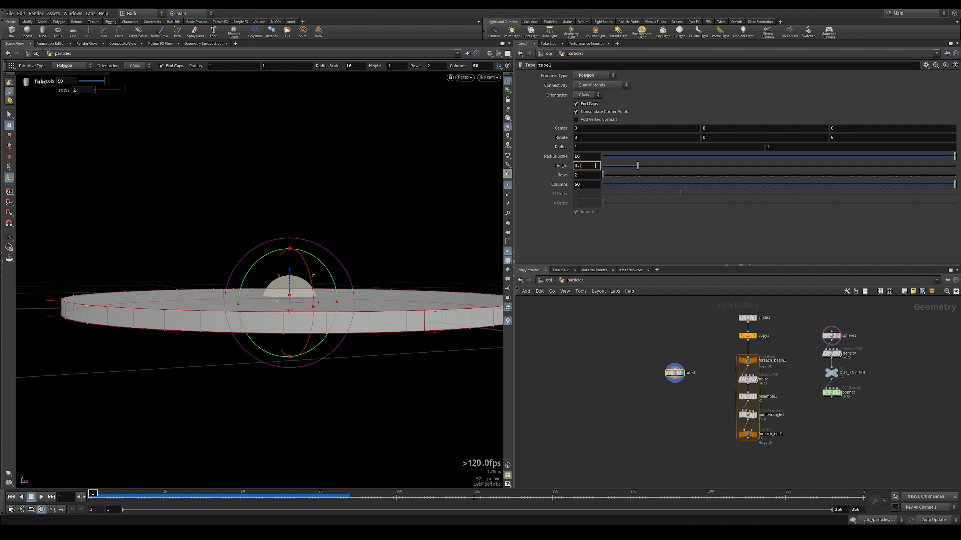
pyautogui.write('6')
pyautogui.press('Return')
# Link tube1's Y center to its height with the expression ch("height")/2
pyautogui.hotkey('space', '3')
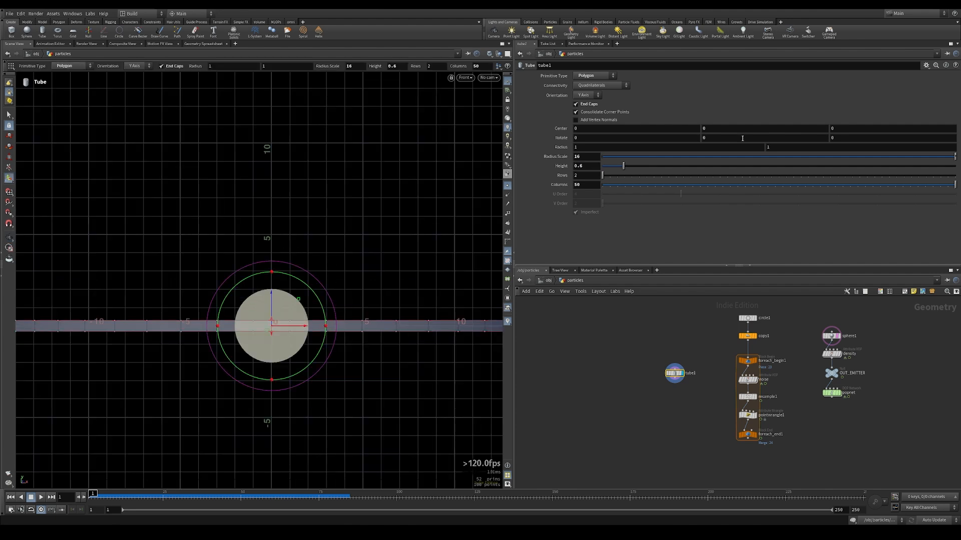
pyautogui.rightClick(589, 167)
pyautogui.click(602, 224)
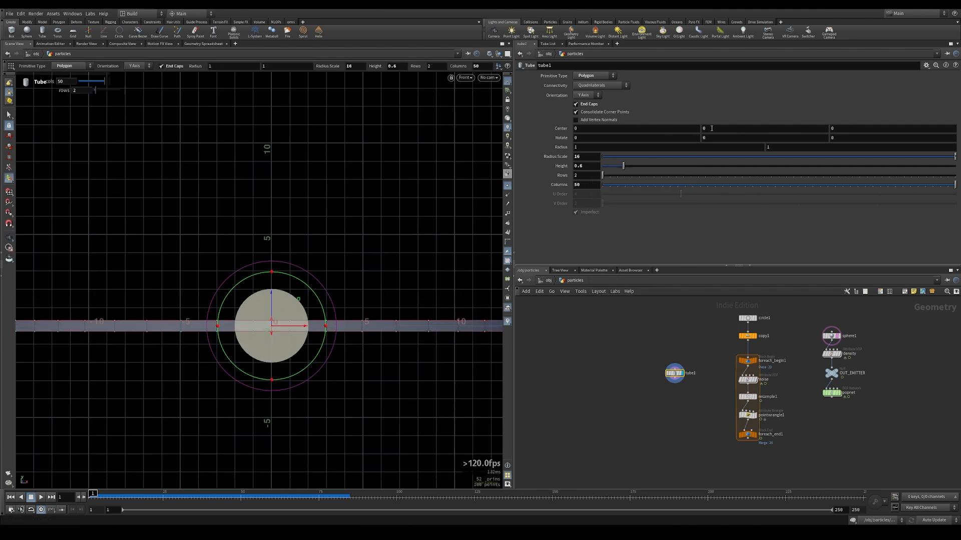
pyautogui.rightClick(720, 129)
pyautogui.click(755, 205)
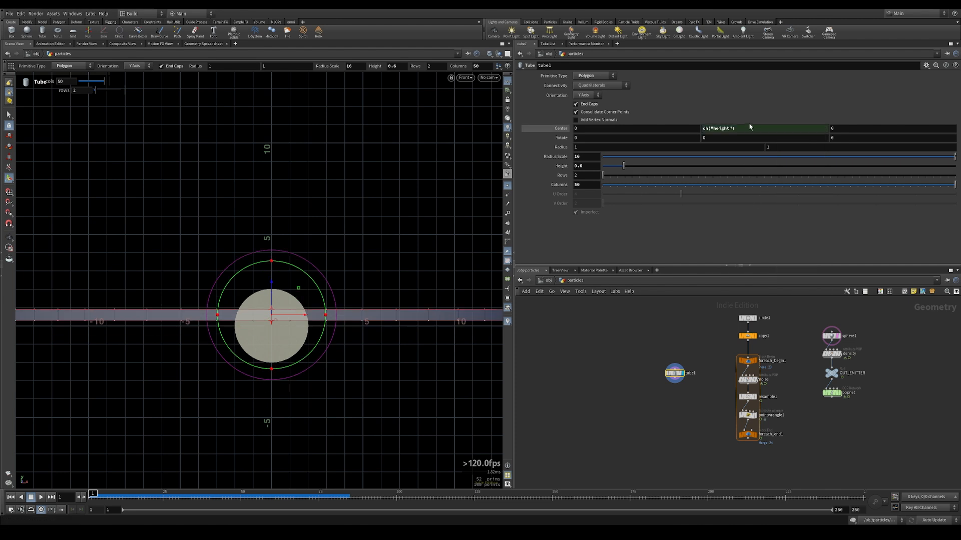
pyautogui.click(751, 129)
pyautogui.write('2')
pyautogui.press('Return')
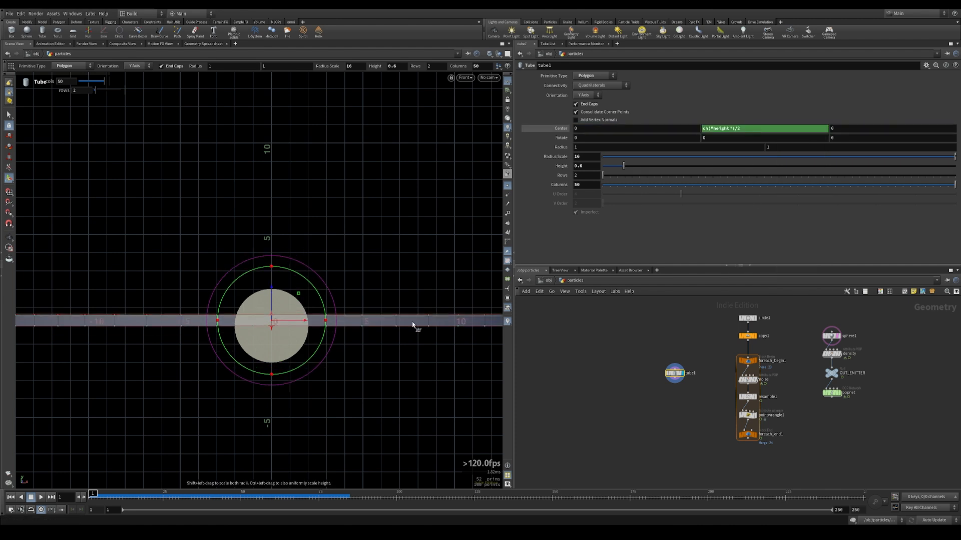
# Add a PolyExtrude node after tube1 and display it
pyautogui.press('h')
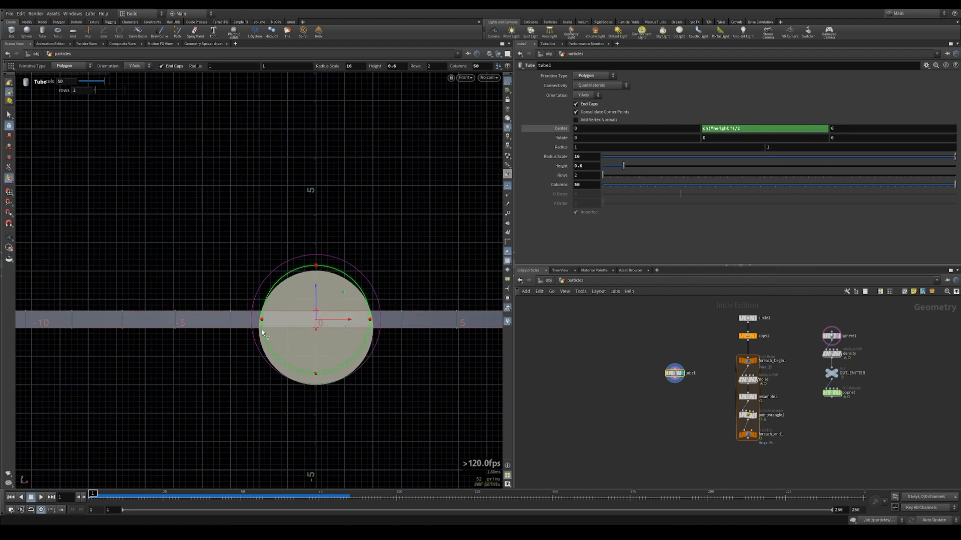
pyautogui.hotkey('space', '1')
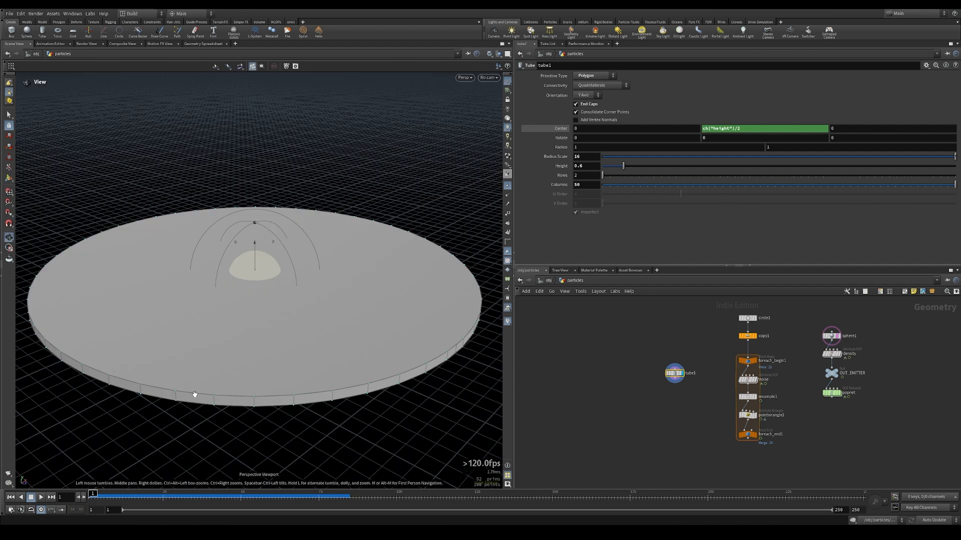
pyautogui.scroll(3, 656, 404)
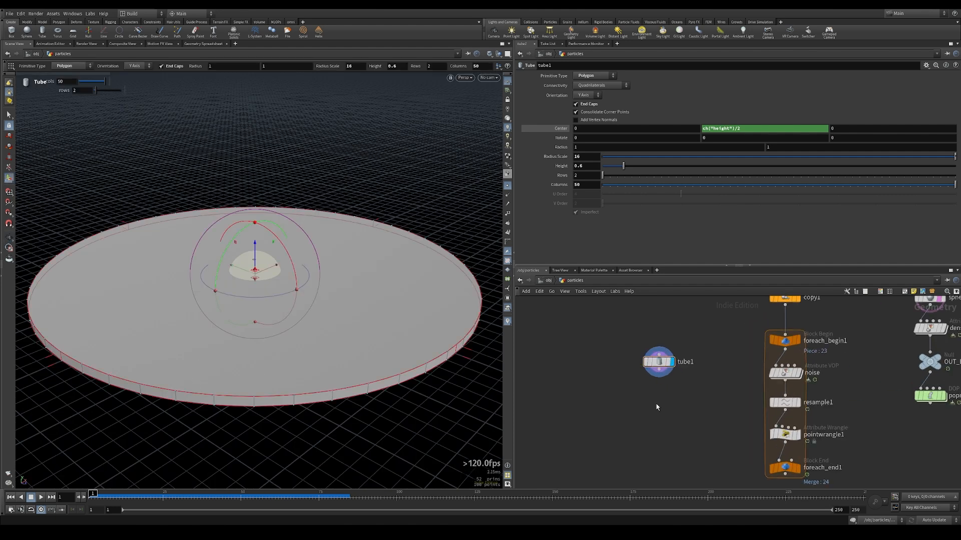
pyautogui.press('Tab')
pyautogui.write('ext')
pyautogui.click(733, 378)
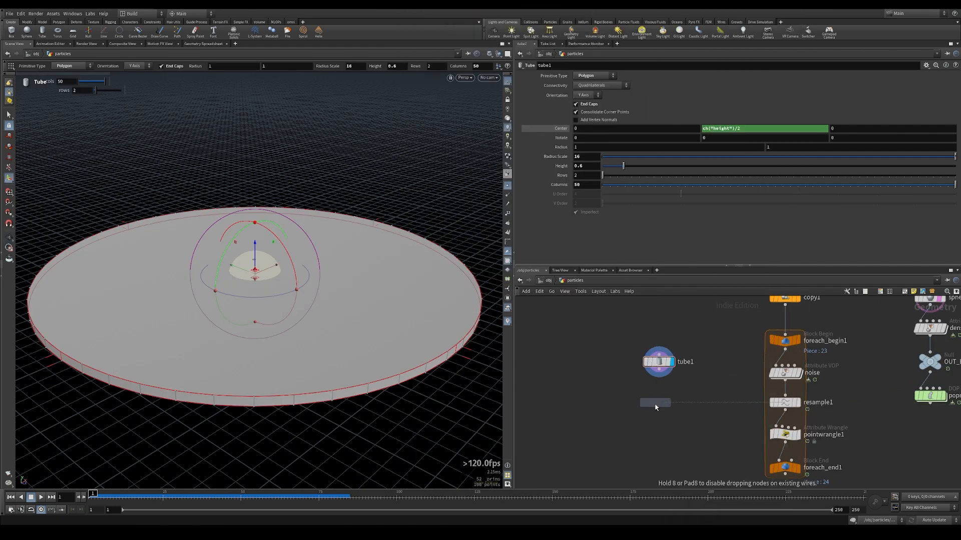
pyautogui.click(654, 400)
pyautogui.moveTo(653, 391); pyautogui.dragTo(658, 397)
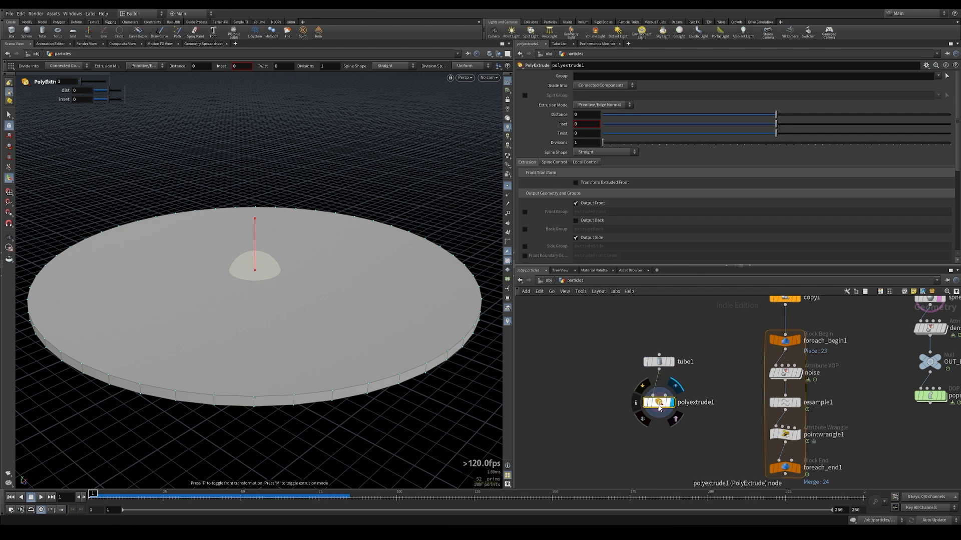
pyautogui.click(671, 403)
# Set the top cap face of the tube as the group of polyextrude1
pyautogui.click(940, 75)
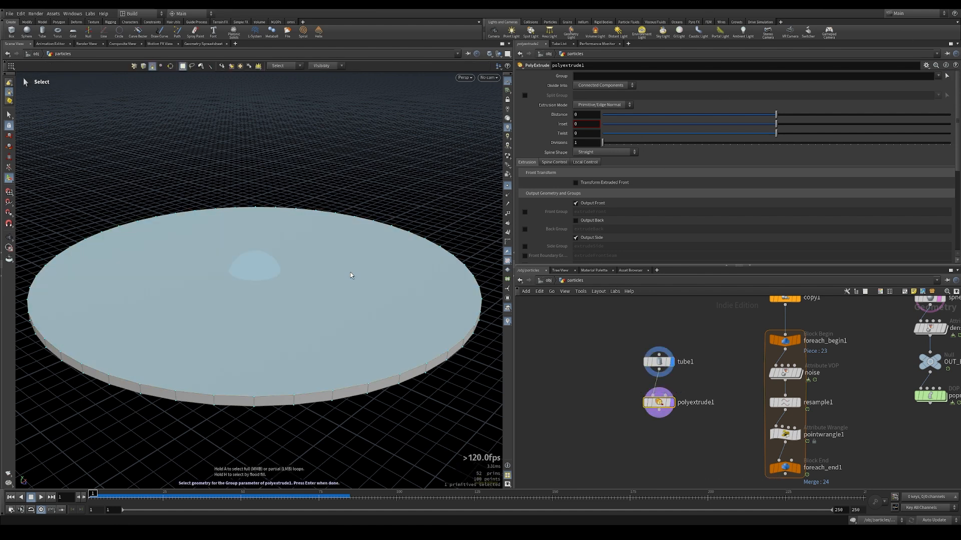
pyautogui.click(351, 272)
pyautogui.press('Return')
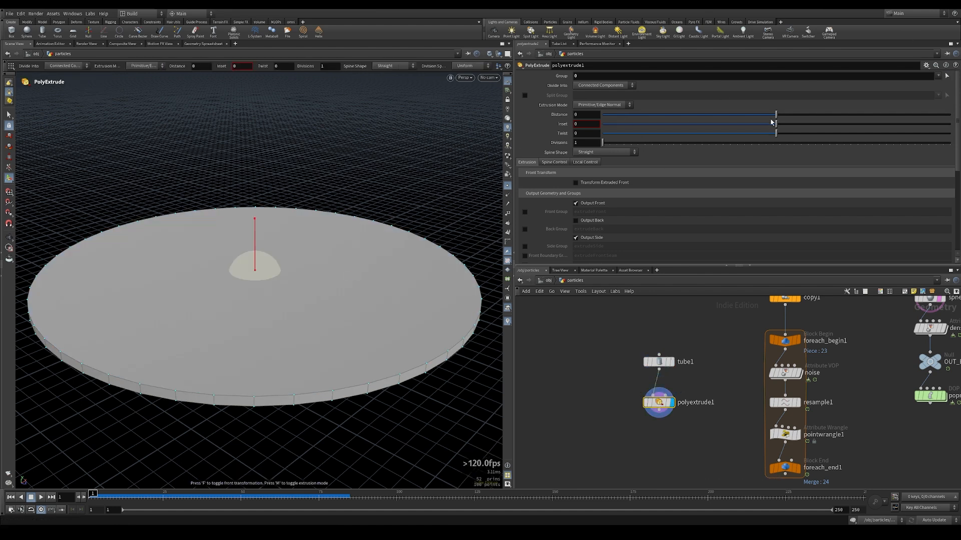
# Set the extrusion distance of polyextrude1 to 2.1, checking its height against the sphere in the front view
pyautogui.moveTo(775, 114); pyautogui.dragTo(949, 115)
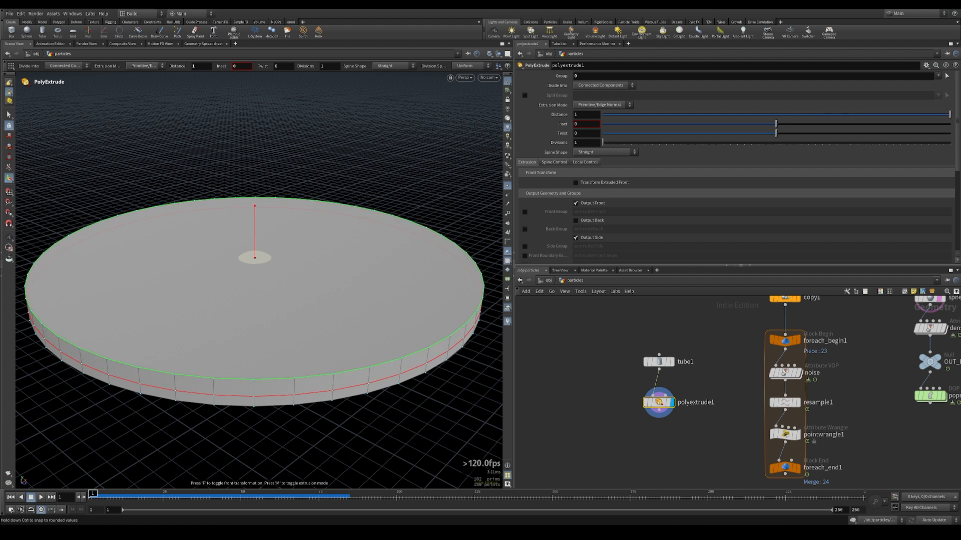
pyautogui.hotkey('space', '3')
pyautogui.moveTo(587, 117); pyautogui.dragTo(627, 118, button='middle')
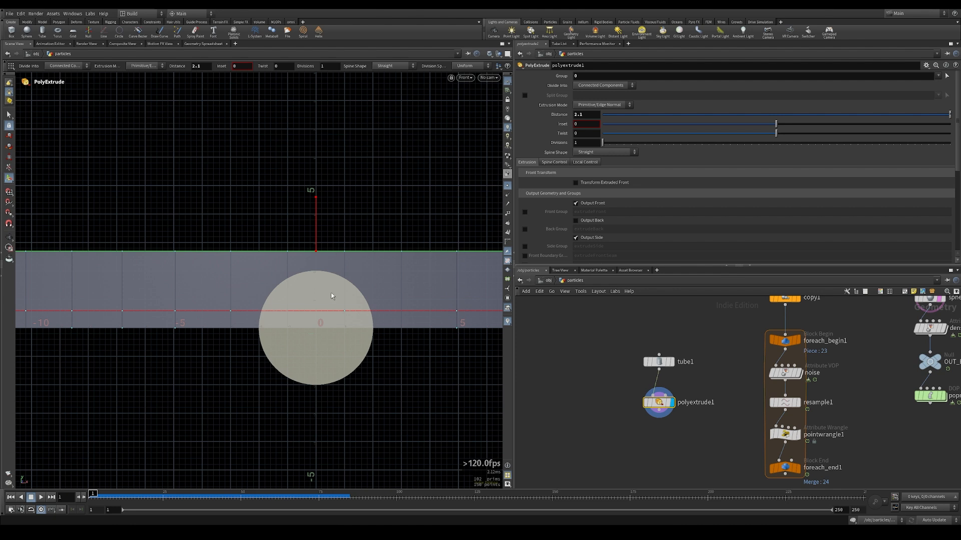
pyautogui.hotkey('space', '1')
pyautogui.hotkey('space', '3')
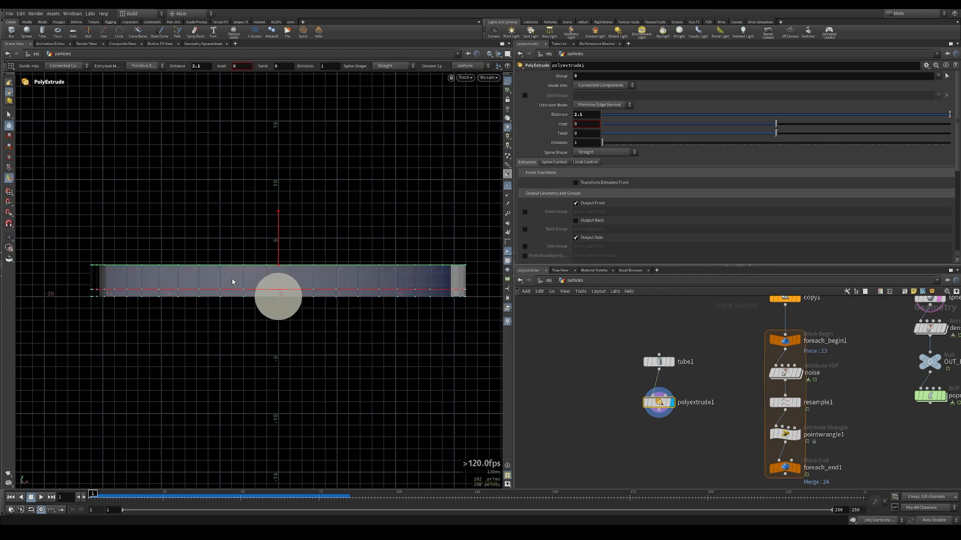
# Set the divisions of polyextrude1 to 20
pyautogui.hotkey('space', '1')
pyautogui.click(585, 142)
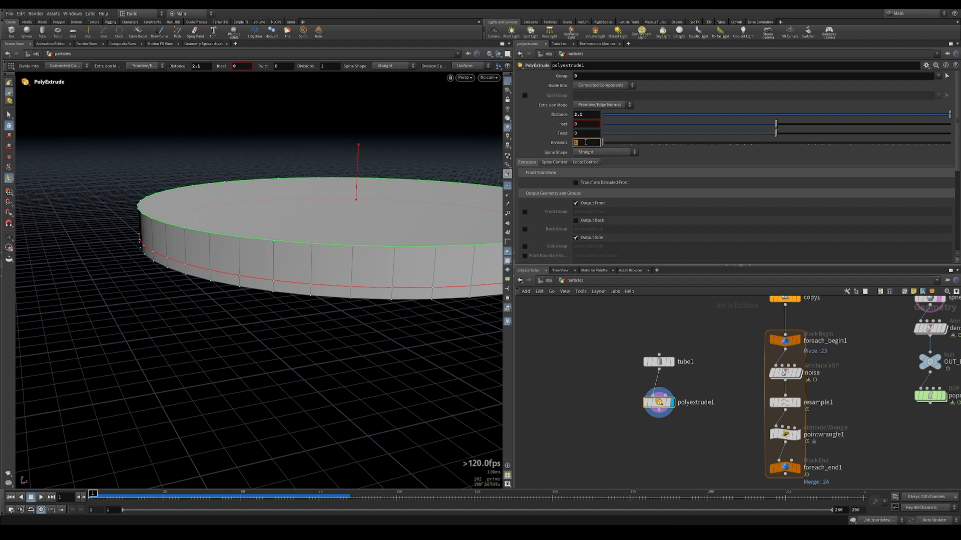
pyautogui.write('20')
pyautogui.press('Return')
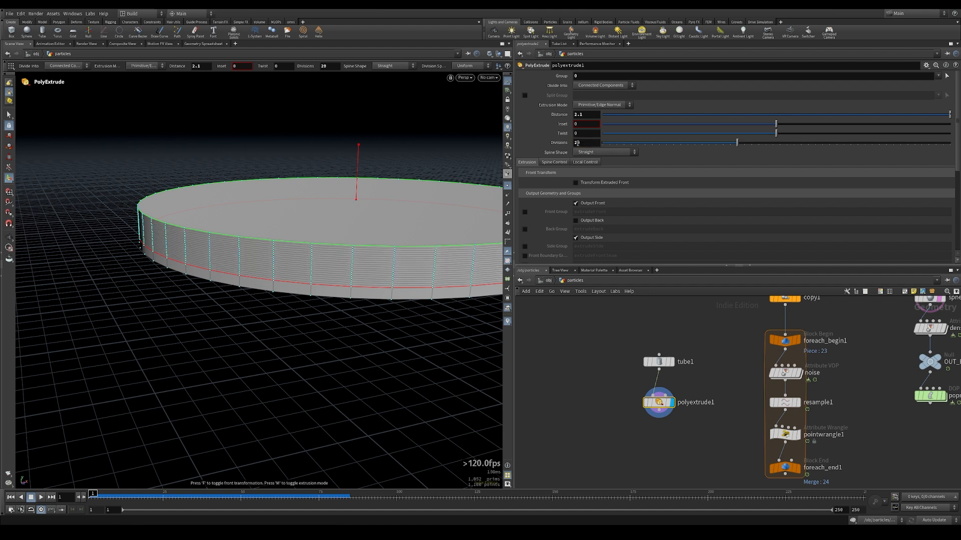
# Expand polyextrude1's thickness ramp under the spine controls and set its interpolation to B-Spline
pyautogui.click(549, 163)
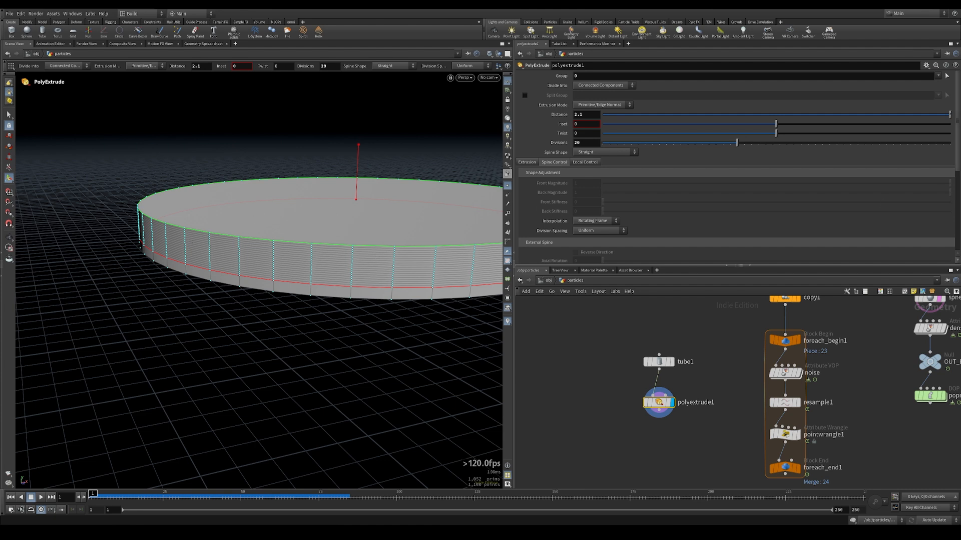
pyautogui.hotkey('space', '3')
pyautogui.hotkey('space', 'g')
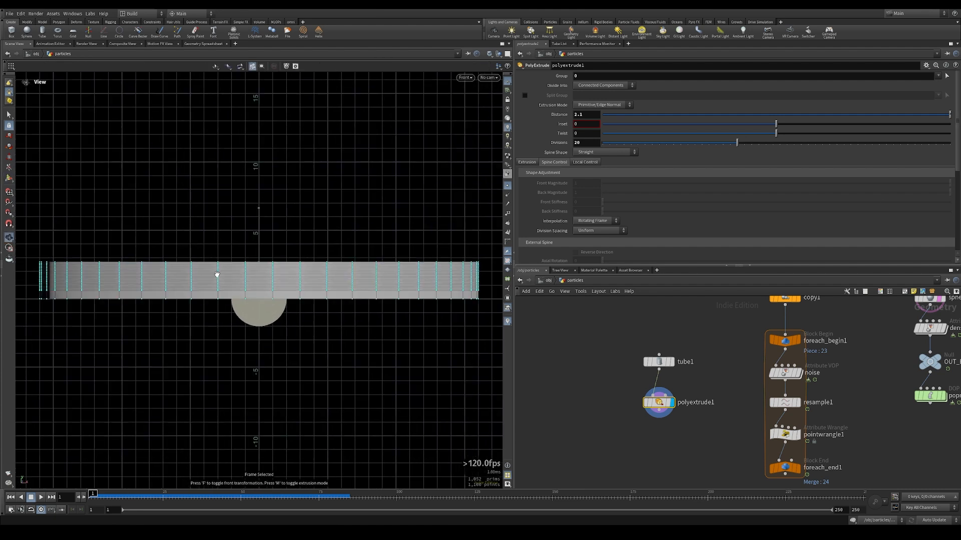
pyautogui.press('Return')
pyautogui.scroll(-6, 575, 195)
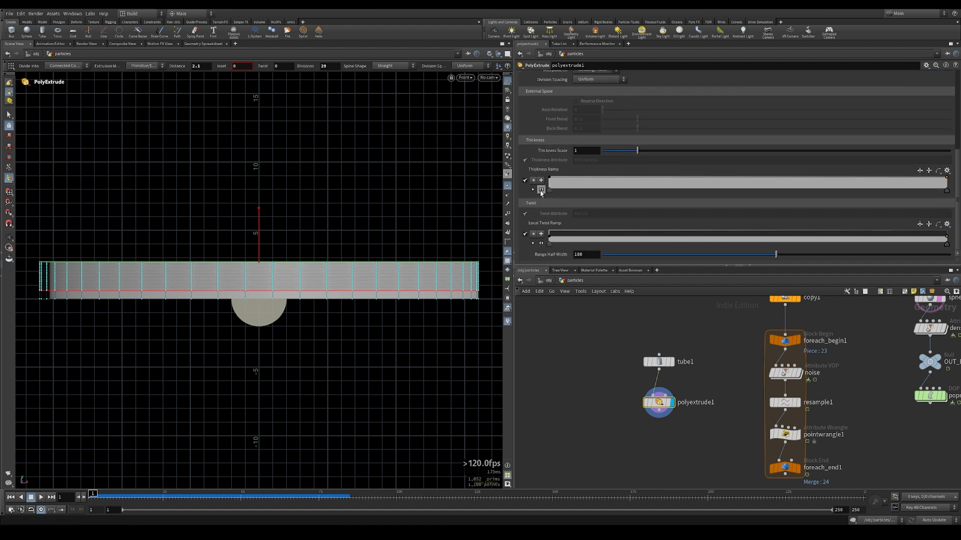
pyautogui.click(540, 190)
pyautogui.click(938, 109)
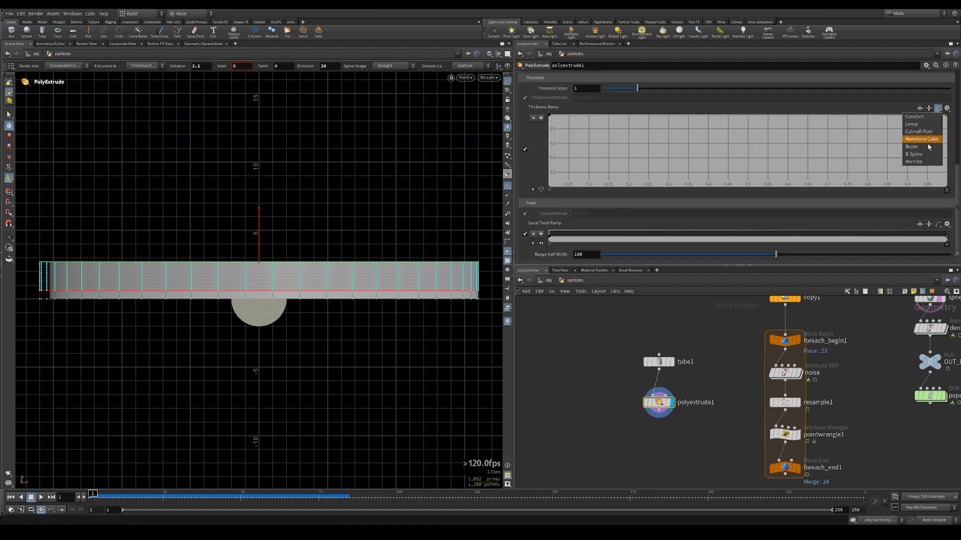
pyautogui.click(922, 156)
# Lower the thickness ramp's end point to about 0.1 and add points at about position 0.16, value 1 and position 0.32, value 0.5
pyautogui.click(946, 116)
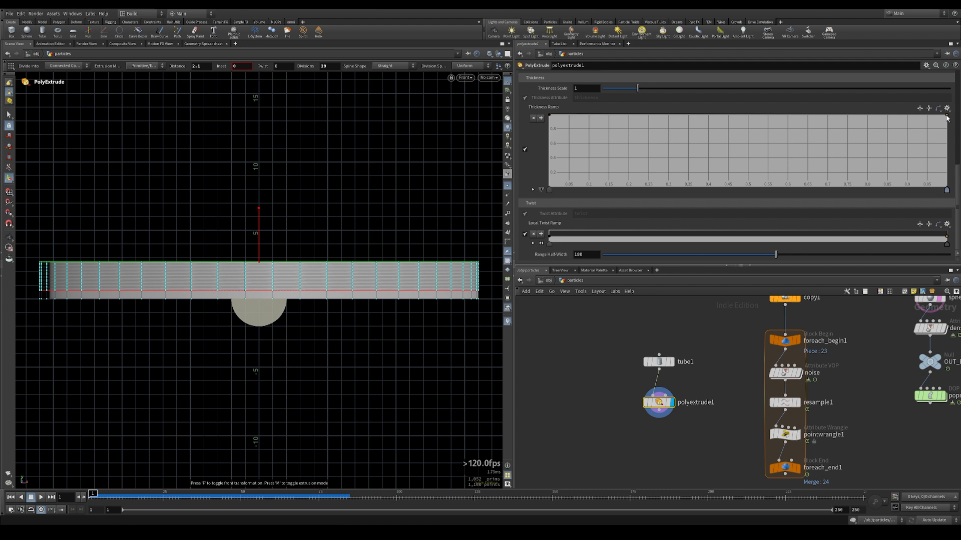
pyautogui.moveTo(946, 118); pyautogui.dragTo(958, 183)
pyautogui.click(598, 121)
pyautogui.moveTo(597, 121); pyautogui.dragTo(612, 114)
pyautogui.moveTo(673, 131); pyautogui.dragTo(676, 151)
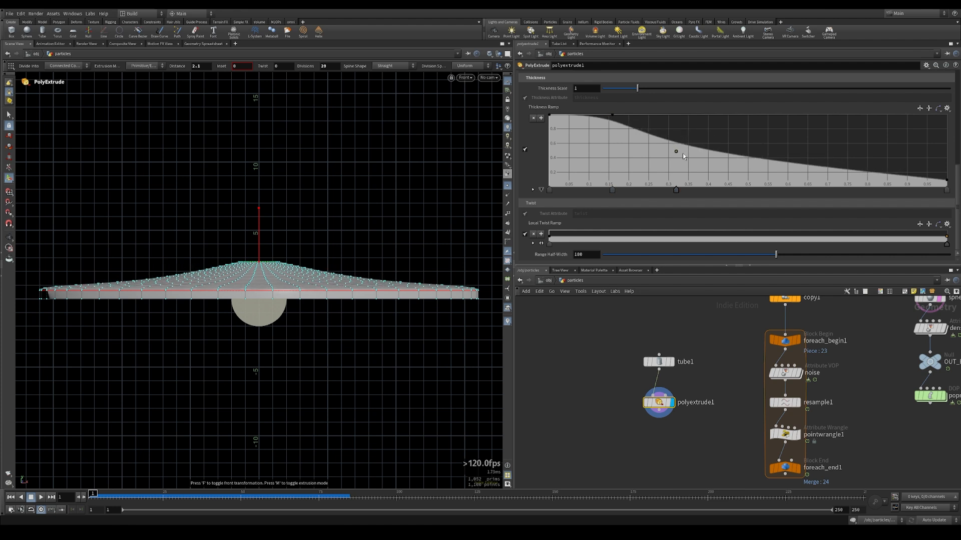
# Add thickness ramp points at about position 0.59, value 0.3 and position 0.86, value 0.24
pyautogui.click(783, 165)
pyautogui.click(892, 170)
pyautogui.moveTo(892, 171); pyautogui.dragTo(893, 170)
# View the disc's underside in perspective and place a Blast node below polyextrude1
pyautogui.press('Escape')
pyautogui.moveTo(251, 257); pyautogui.dragTo(268, 206)
pyautogui.press('Return')
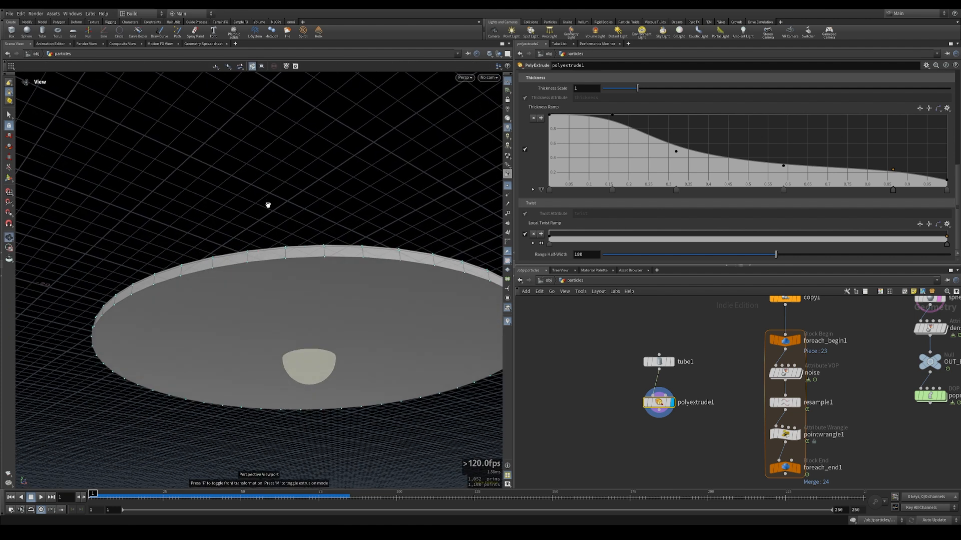
pyautogui.moveTo(621, 432); pyautogui.dragTo(623, 397, button='middle')
pyautogui.press('Tab')
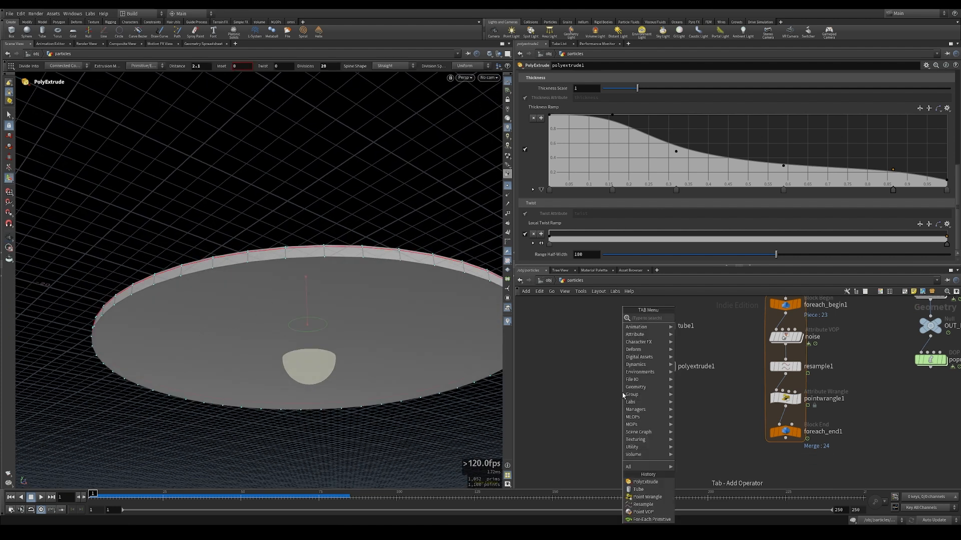
pyautogui.press('Return')
pyautogui.click(650, 407)
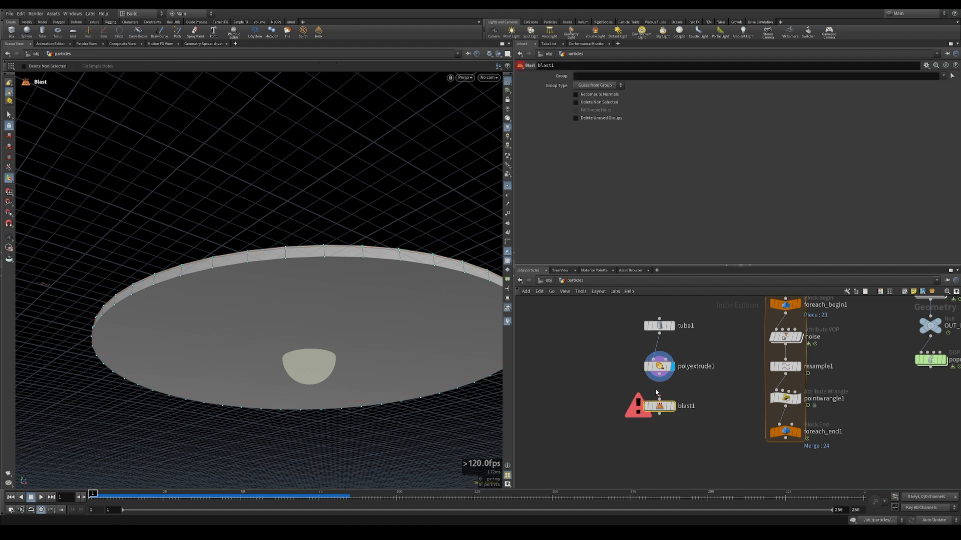
# Display blast1 and remove the disc's flat underside face, primitive group 0
pyautogui.click(673, 406)
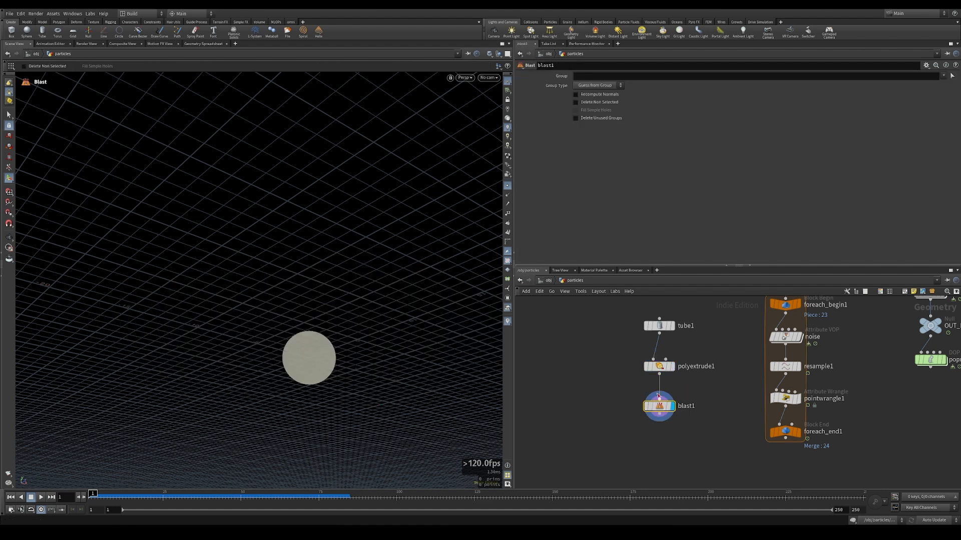
pyautogui.click(945, 76)
pyautogui.click(325, 332)
pyautogui.press('Return')
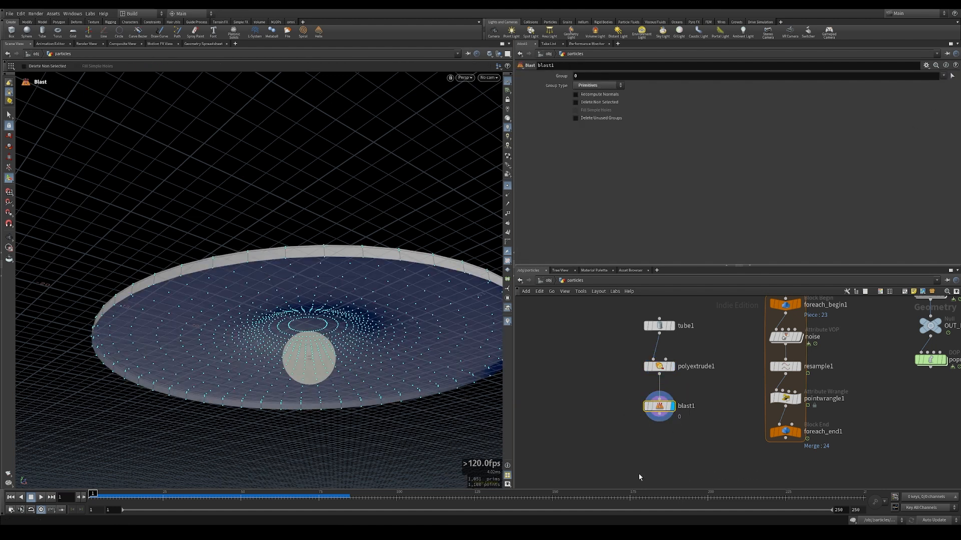
# Place a Mirror node connected below blast1
pyautogui.press('Tab')
pyautogui.write('merge')
pyautogui.press('Return')
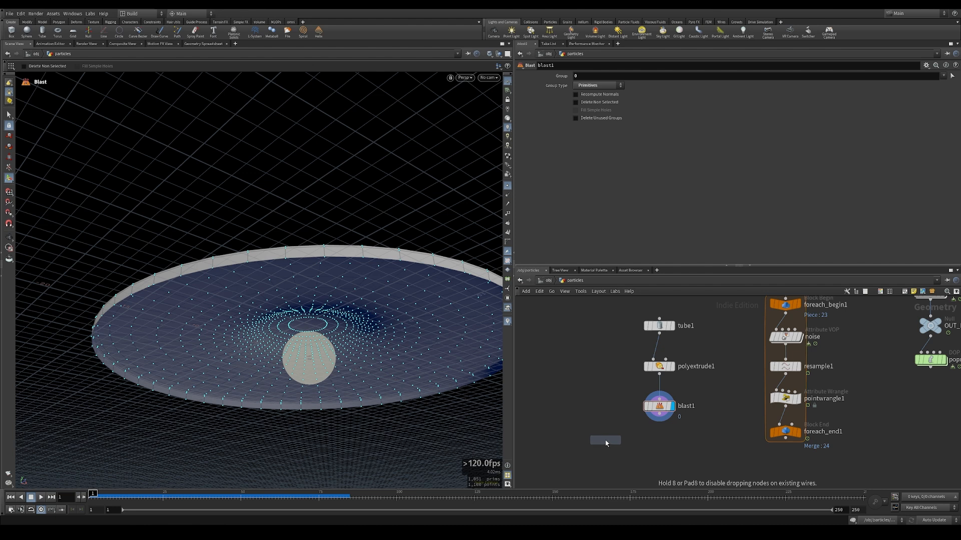
pyautogui.click(645, 442)
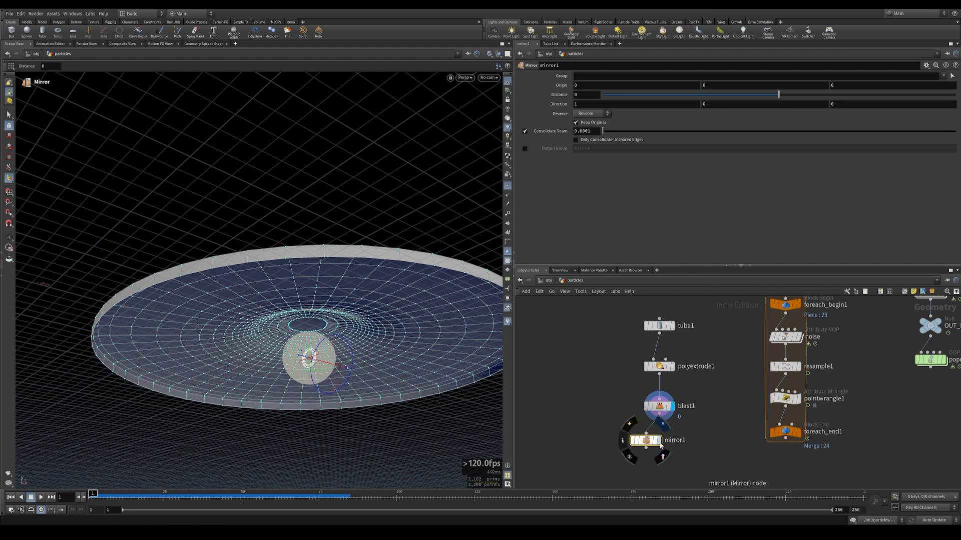
# Set mirror1's direction to 0, -1, 0 so the disc is mirrored vertically, and view it from the side
pyautogui.click(597, 105)
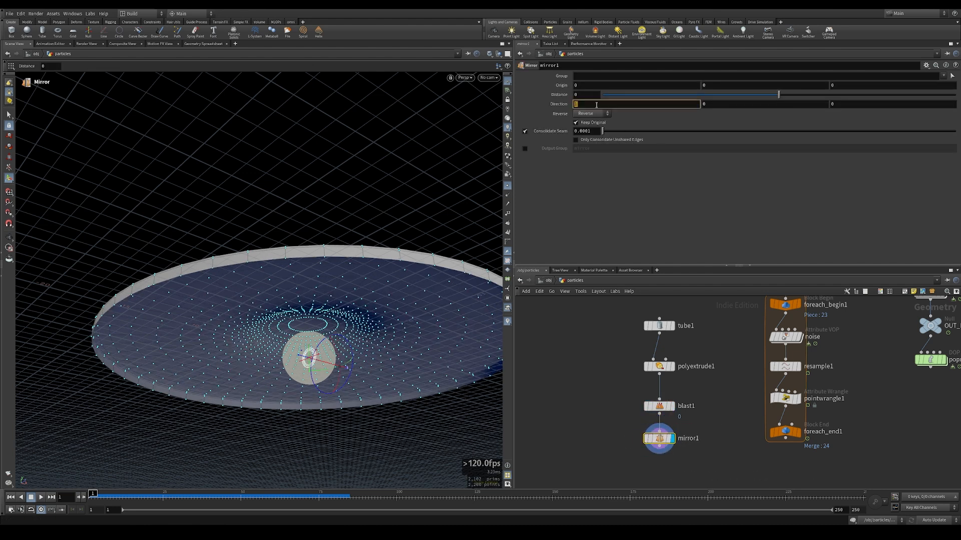
pyautogui.write('0')
pyautogui.press('Tab')
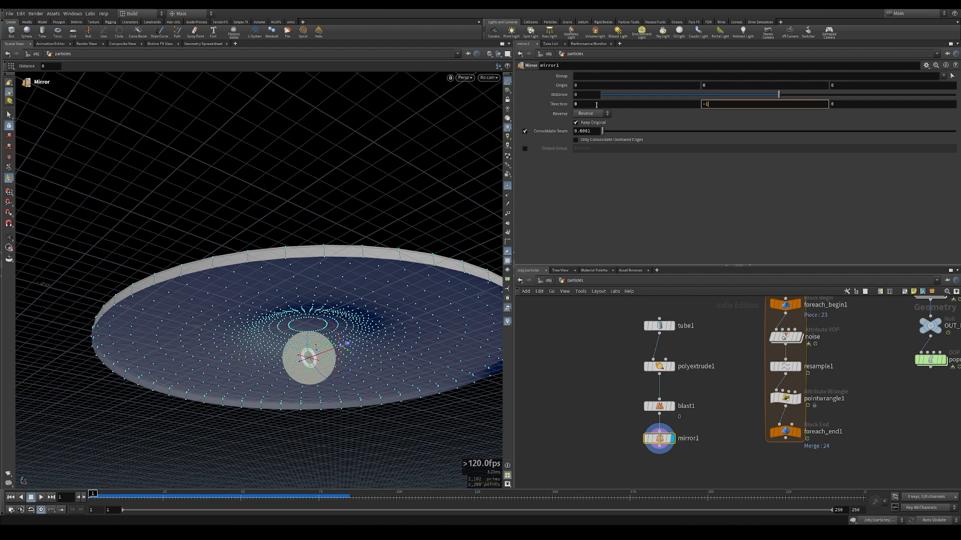
pyautogui.write('-1')
pyautogui.press('Return')
pyautogui.press('Escape')
pyautogui.moveTo(266, 232); pyautogui.dragTo(265, 270)
pyautogui.press('Return')
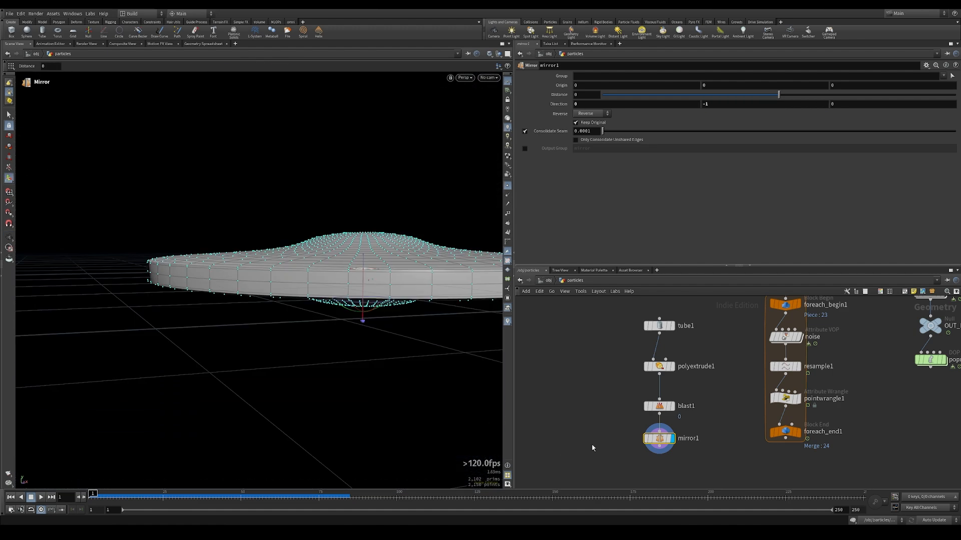
# Add a VDB from Polygons node below mirror1 and display it
pyautogui.moveTo(592, 445); pyautogui.dragTo(599, 404, button='middle')
pyautogui.press('Tab')
pyautogui.write('vdbfr')
pyautogui.press('Down')
pyautogui.press('Down')
pyautogui.press('Return')
pyautogui.click(650, 443)
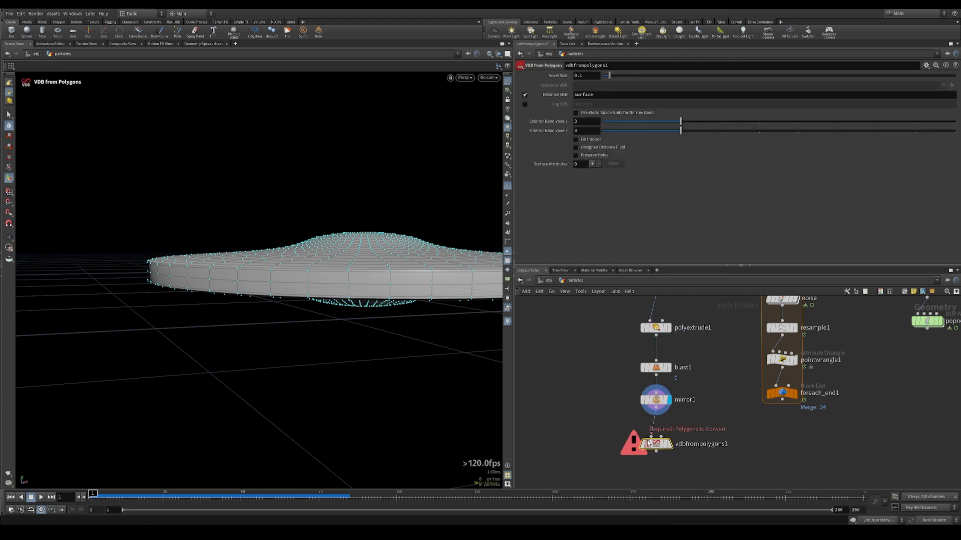
pyautogui.click(669, 444)
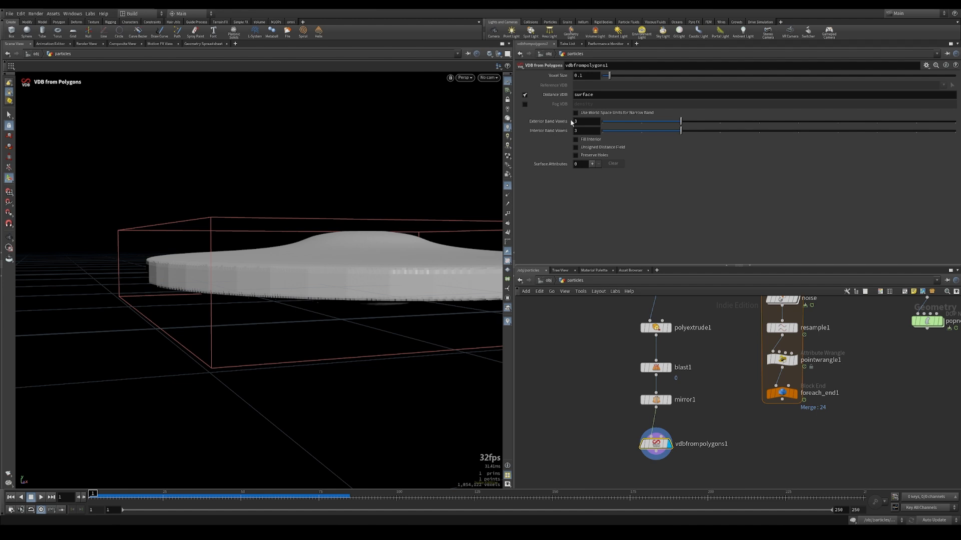
# Disable the distance VDB on vdbfrompolygons1 and enable a fog VDB named v
pyautogui.click(524, 95)
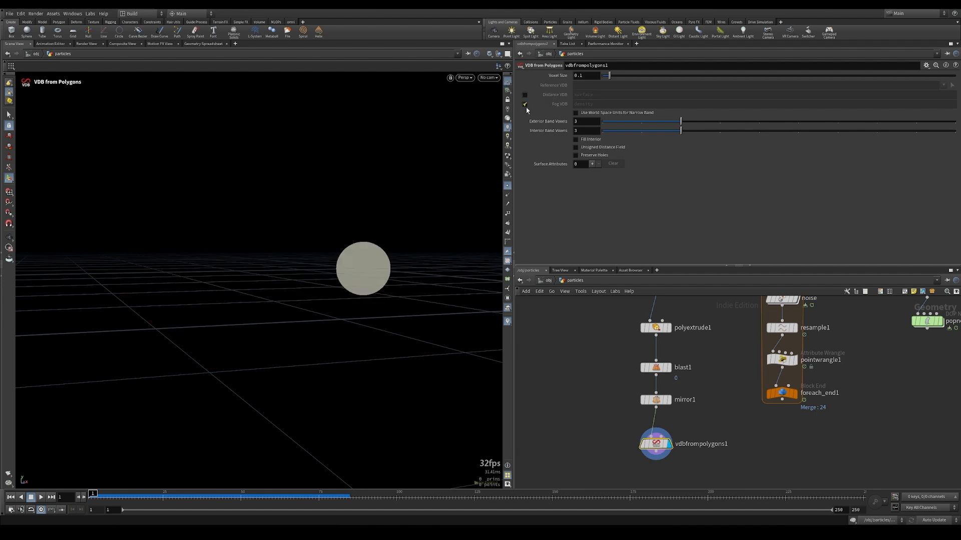
pyautogui.click(524, 104)
pyautogui.click(651, 104)
pyautogui.write('v')
pyautogui.press('Return')
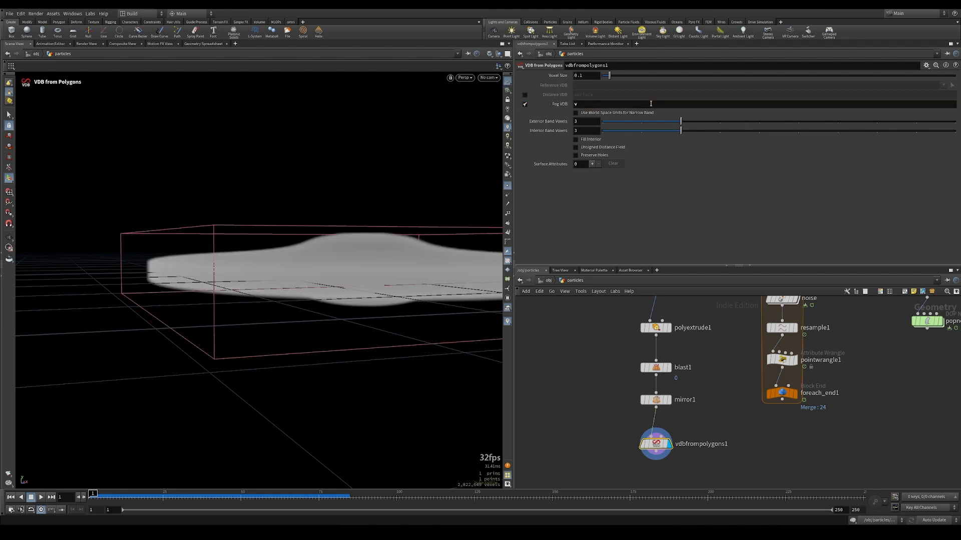
# Set vdbfrompolygons1's voxel size to 0.2 and enable Fill Interior
pyautogui.click(595, 76)
pyautogui.press('Return')
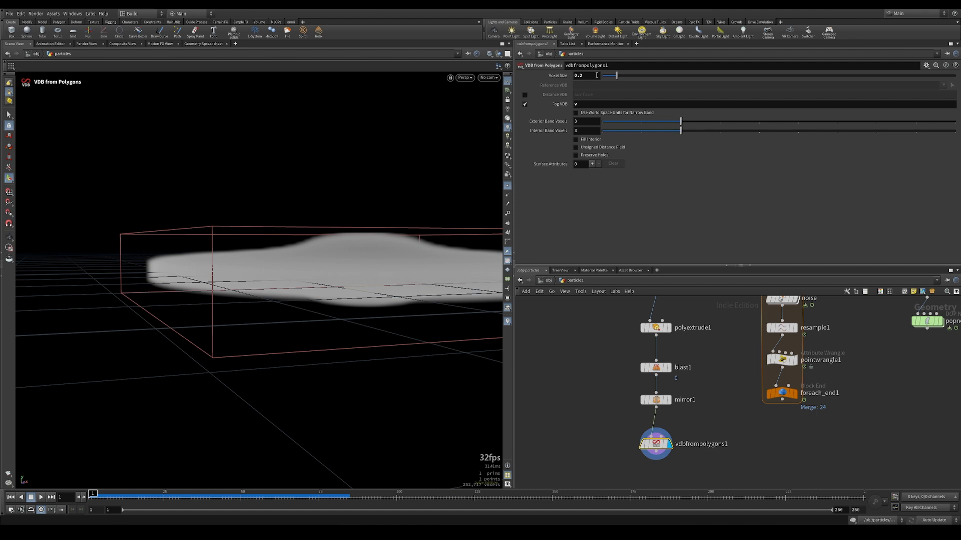
pyautogui.keyDown('alt'); pyautogui.moveTo(421, 280); pyautogui.dragTo(384, 234); pyautogui.keyUp('alt')
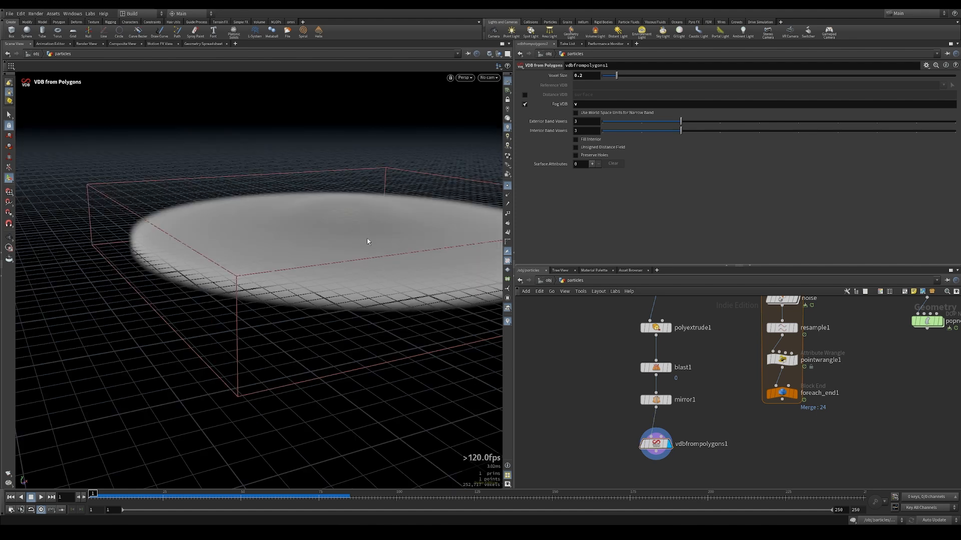
pyautogui.click(576, 140)
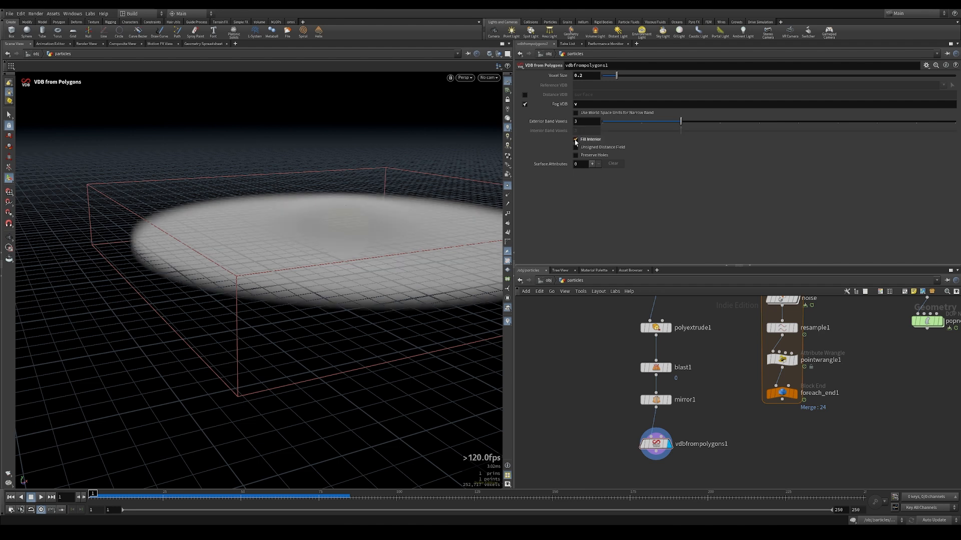
pyautogui.scroll(-3, 593, 392)
pyautogui.moveTo(658, 404); pyautogui.dragTo(658, 395)
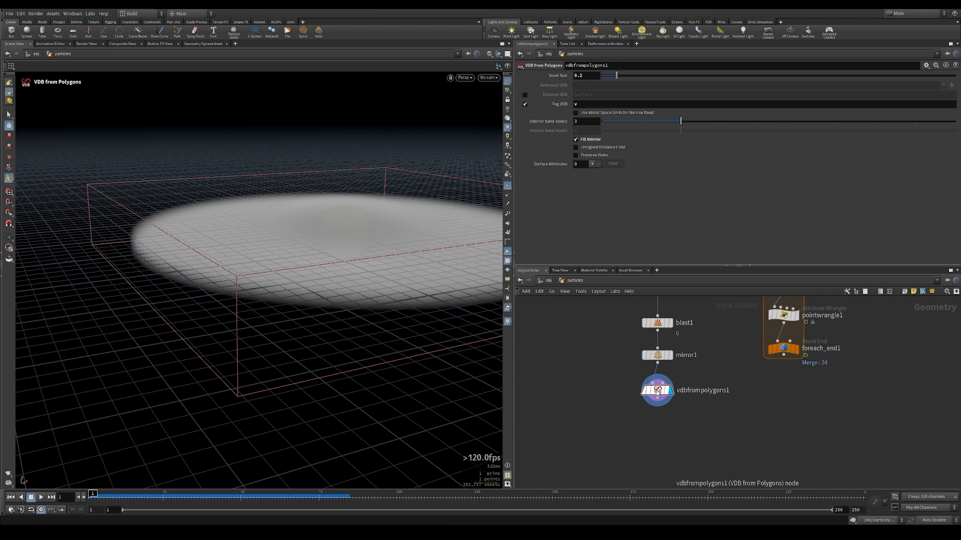
pyautogui.moveTo(659, 395)
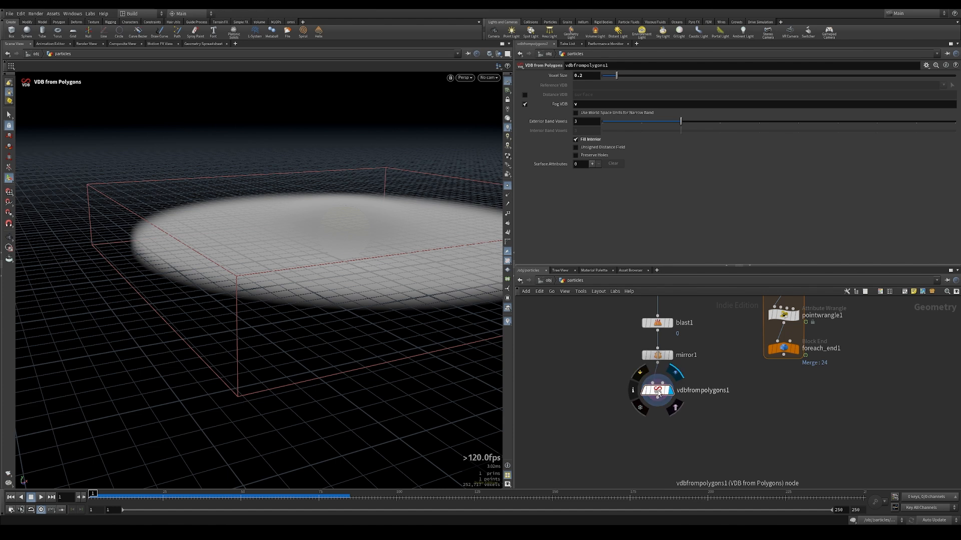
pyautogui.middleClick(658, 394)
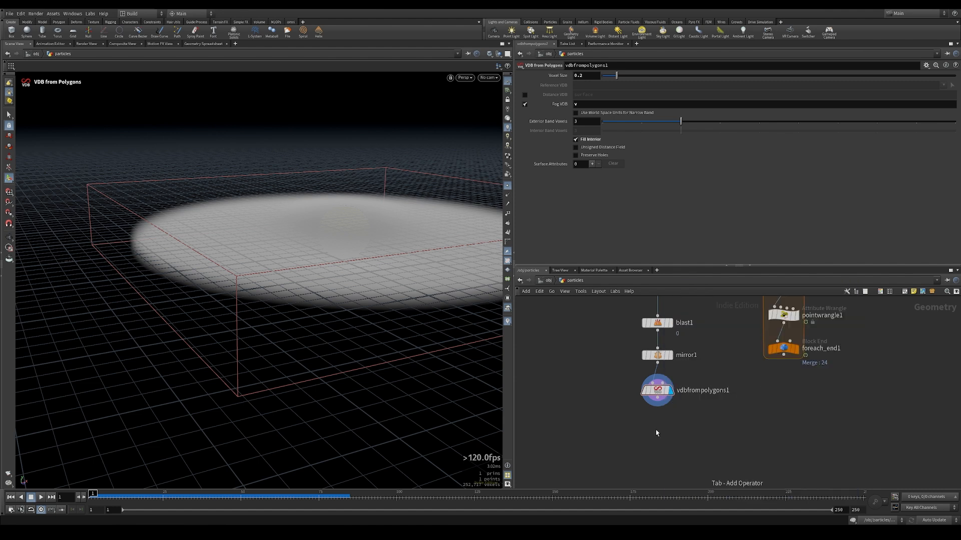
# Add a Convert VDB node below vdbfrompolygons1 and display it
pyautogui.press('Tab')
pyautogui.write('conver')
pyautogui.press('Down')
pyautogui.press('Down')
pyautogui.press('Down')
pyautogui.press('Down')
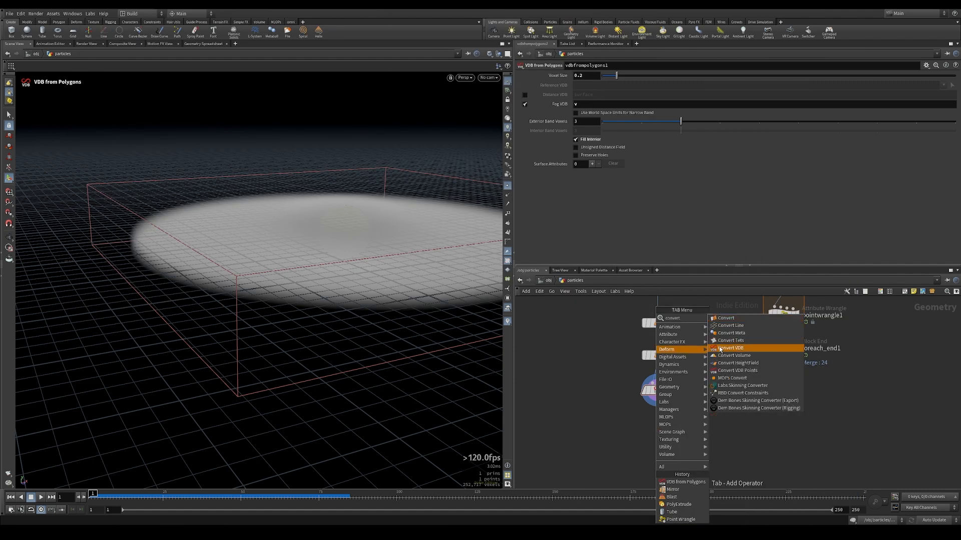
pyautogui.press('Return')
pyautogui.click(658, 434)
pyautogui.moveTo(659, 403); pyautogui.dragTo(657, 429)
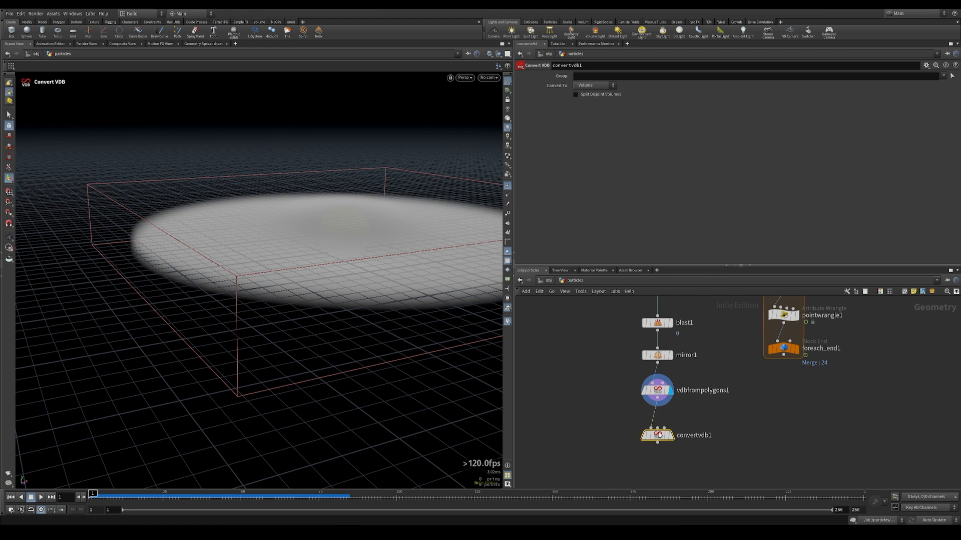
pyautogui.click(670, 436)
# Set convertvdb1 to convert to VDB with the Vector Float type, and check the node's info
pyautogui.click(603, 85)
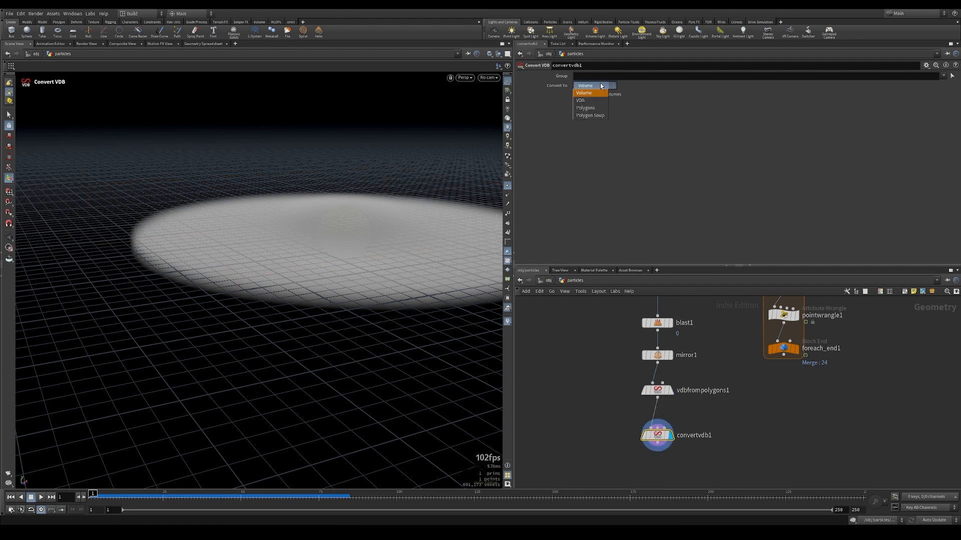
pyautogui.click(580, 102)
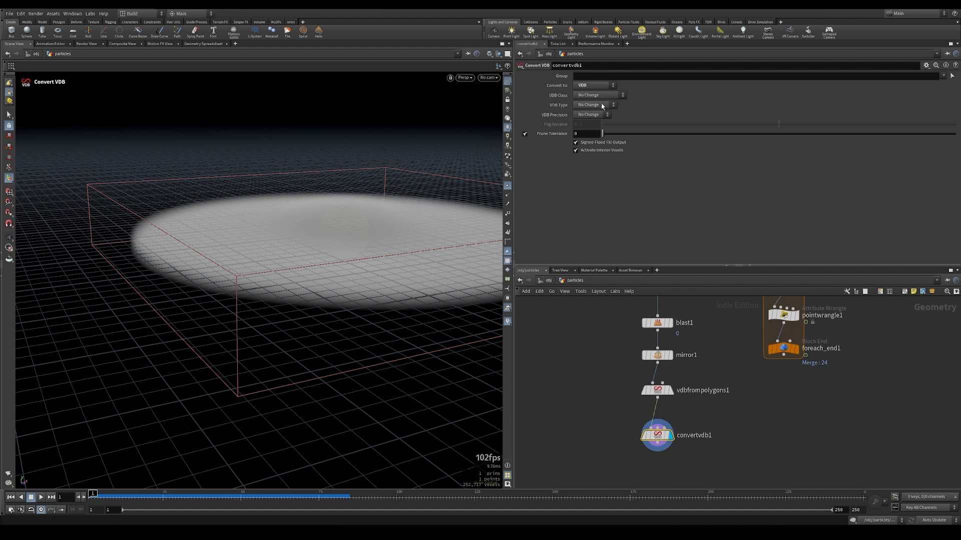
pyautogui.click(606, 105)
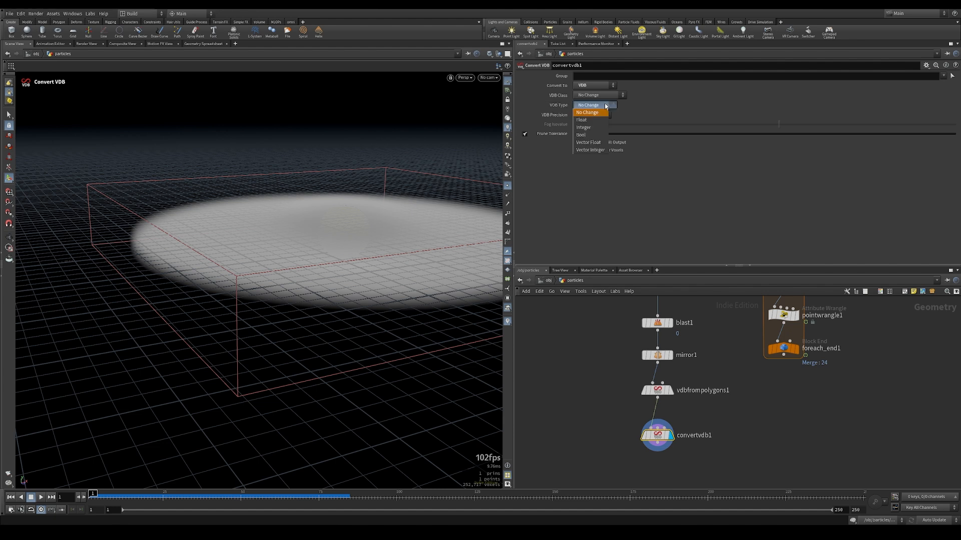
pyautogui.click(589, 143)
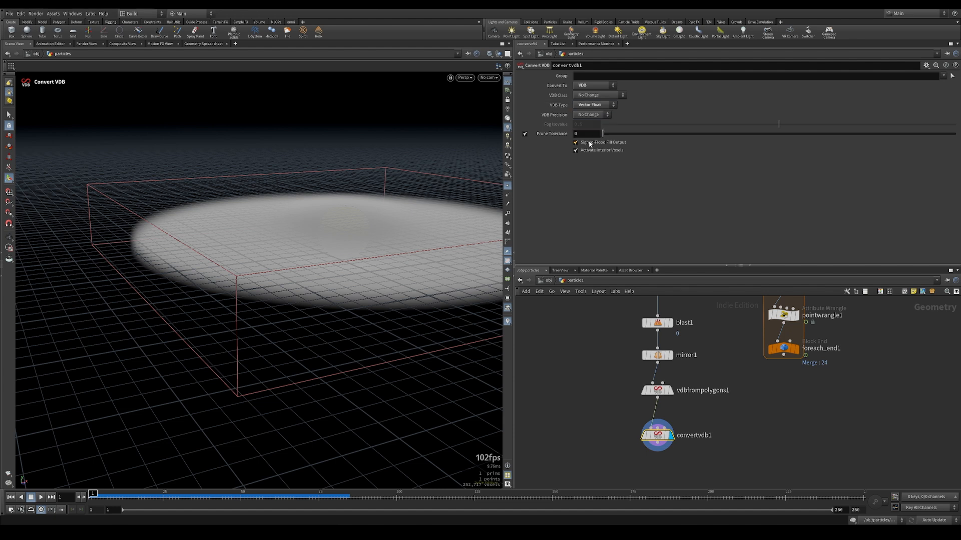
pyautogui.middleClick(659, 440)
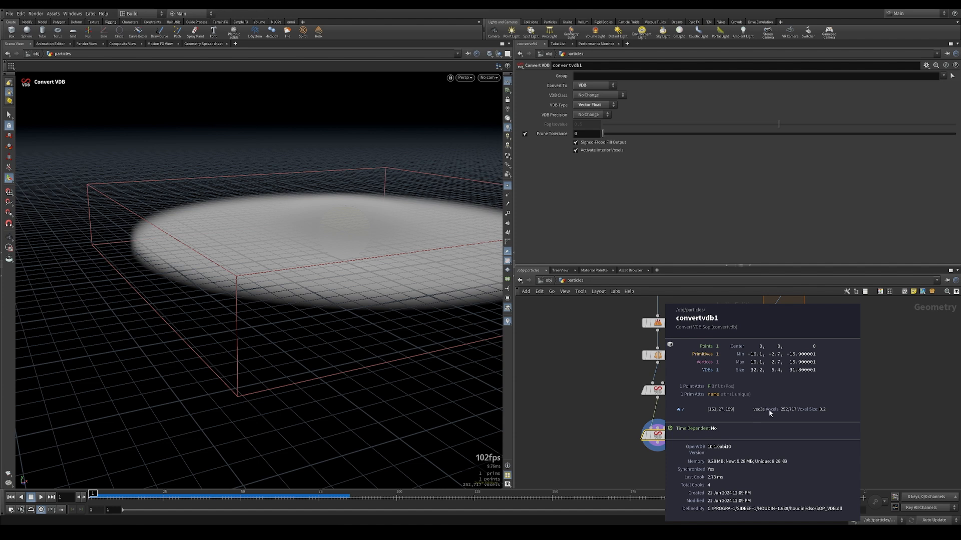
# Display the foreach_end1 curves and place a Volume VOP node below convertvdb1
pyautogui.moveTo(763, 445); pyautogui.dragTo(769, 434, button='middle')
pyautogui.keyDown('alt'); pyautogui.moveTo(365, 257); pyautogui.dragTo(372, 311); pyautogui.keyUp('alt')
pyautogui.click(804, 338)
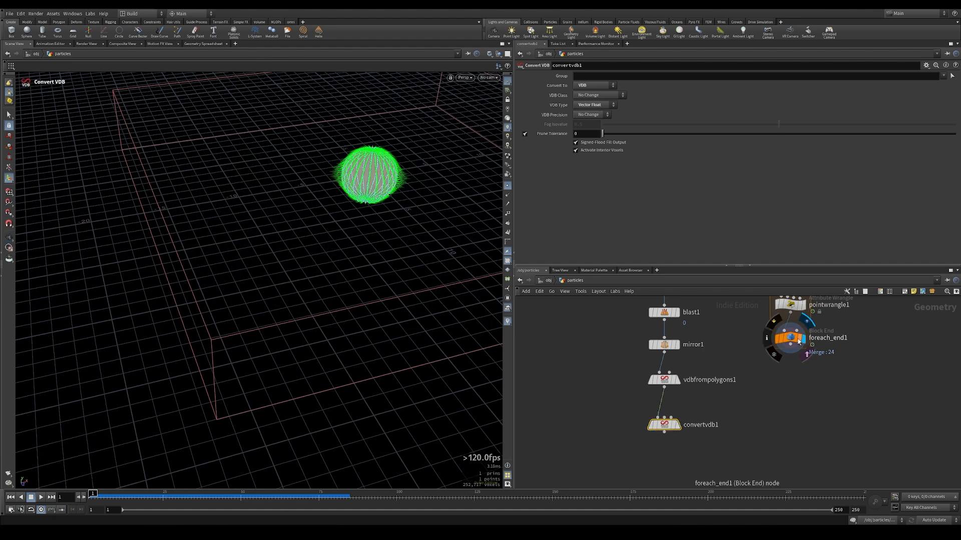
pyautogui.click(750, 456)
pyautogui.press('Tab')
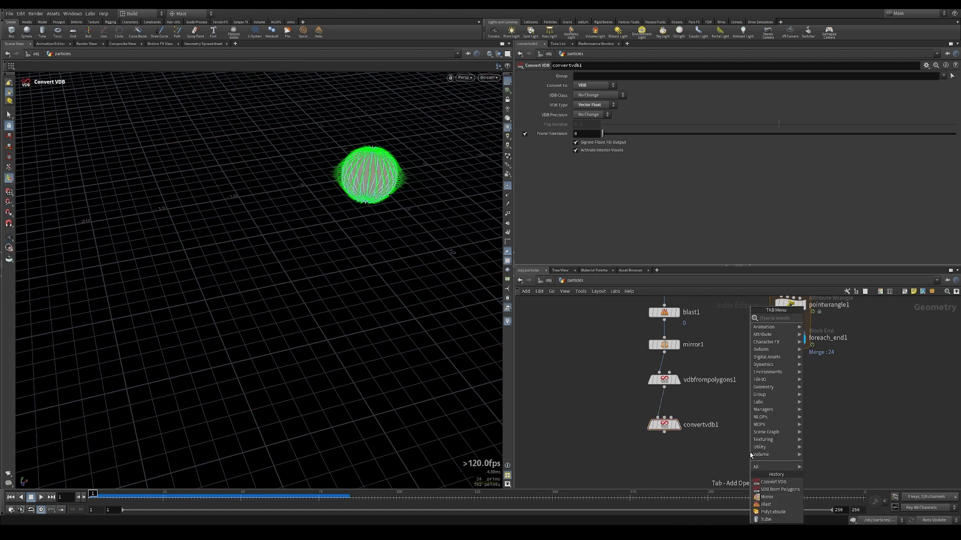
pyautogui.write('volumevop')
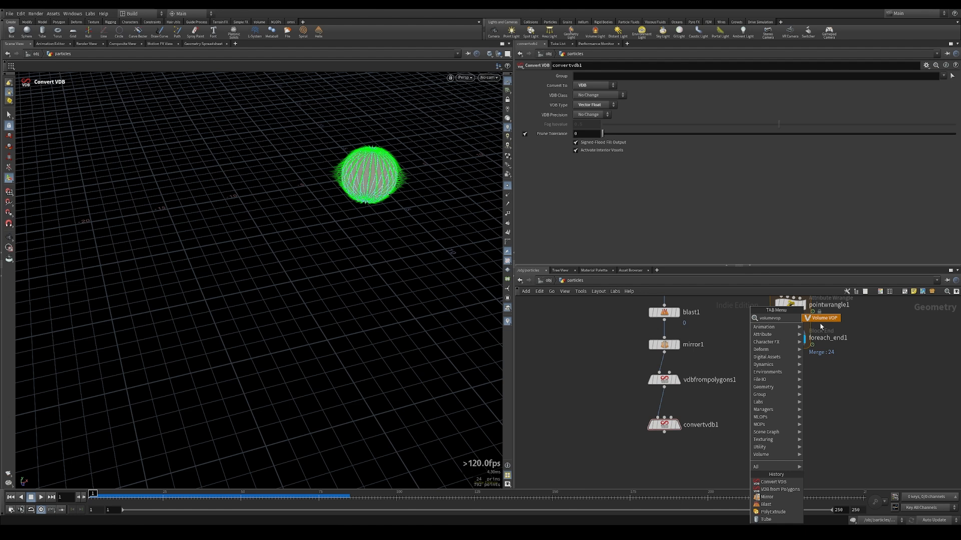
pyautogui.press('Return')
pyautogui.click(722, 463)
pyautogui.moveTo(722, 463); pyautogui.dragTo(718, 473)
# Wire convertvdb1 into volumevop1's first input and foreach_end1 into its second, with volumevop1 displayed
pyautogui.moveTo(657, 455); pyautogui.dragTo(654, 435, button='middle')
pyautogui.click(661, 412)
pyautogui.click(704, 443)
pyautogui.click(789, 328)
pyautogui.click(709, 443)
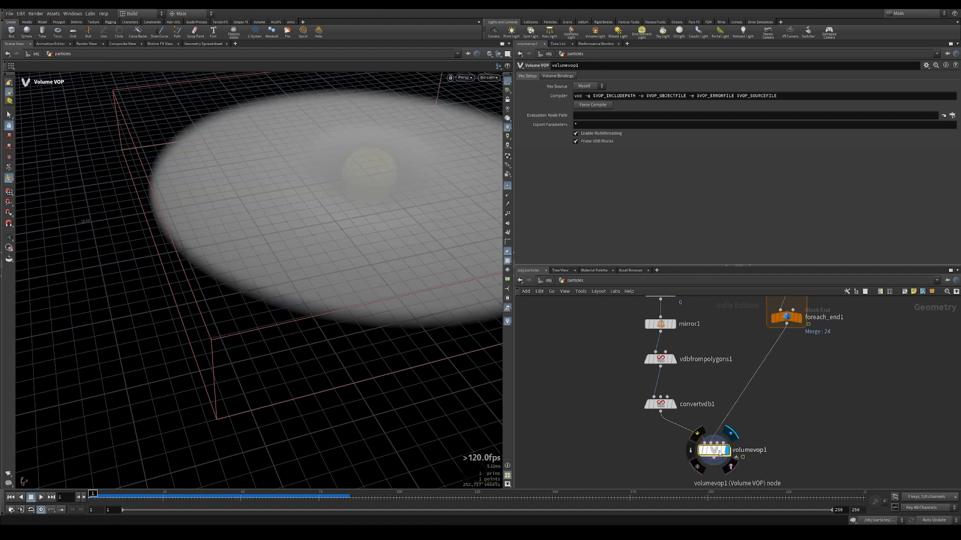
# Go inside volumevop1 and delete its default volumevopoutput1 node
pyautogui.doubleClick(713, 450)
pyautogui.moveTo(623, 360); pyautogui.dragTo(590, 346)
pyautogui.moveTo(800, 328); pyautogui.dragTo(818, 331)
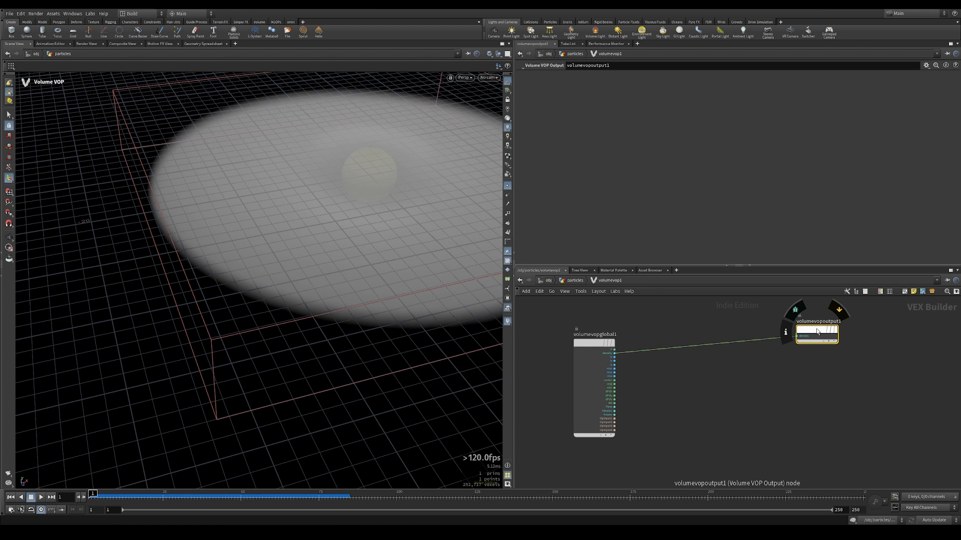
pyautogui.press('Delete')
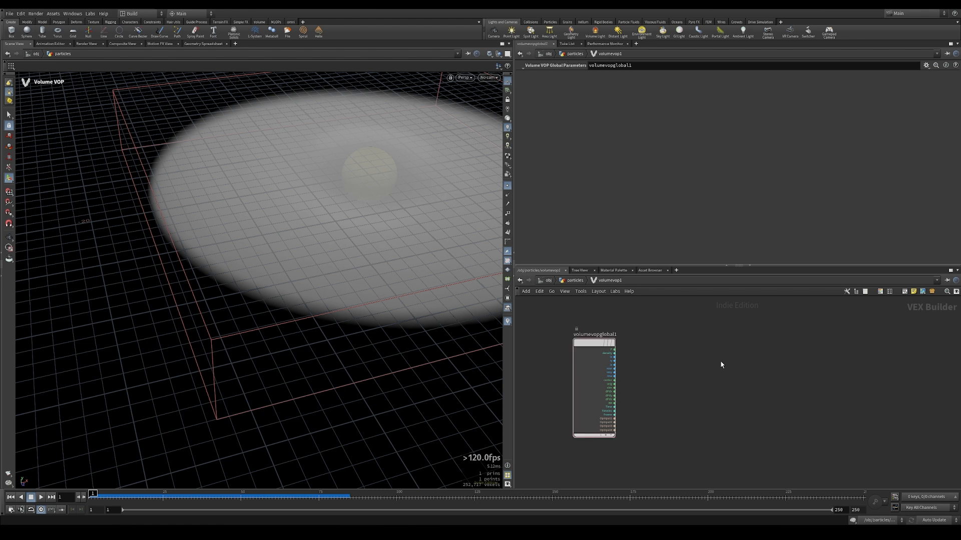
# Add a Point Cloud Open node and wire OpInput2 into its file input
pyautogui.press('Tab')
pyautogui.write('pcop')
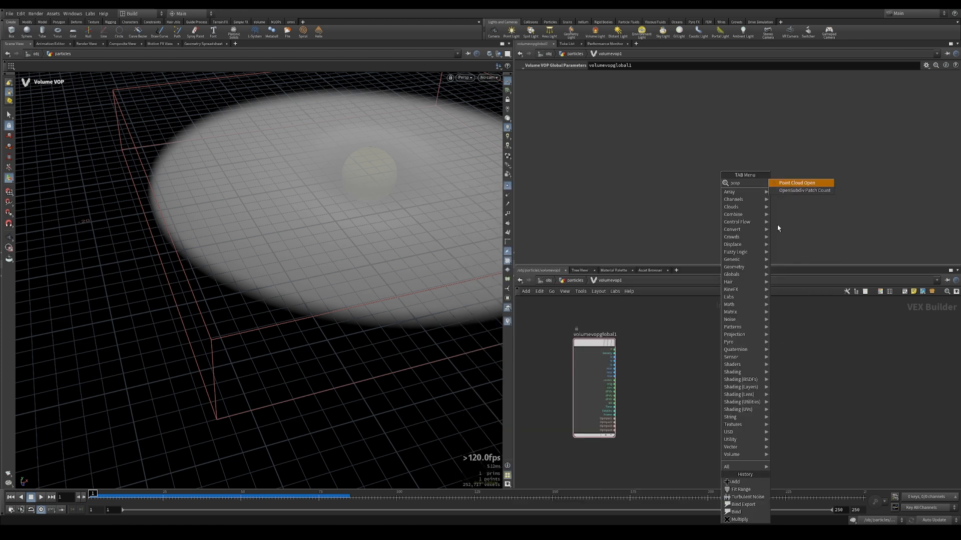
pyautogui.click(788, 183)
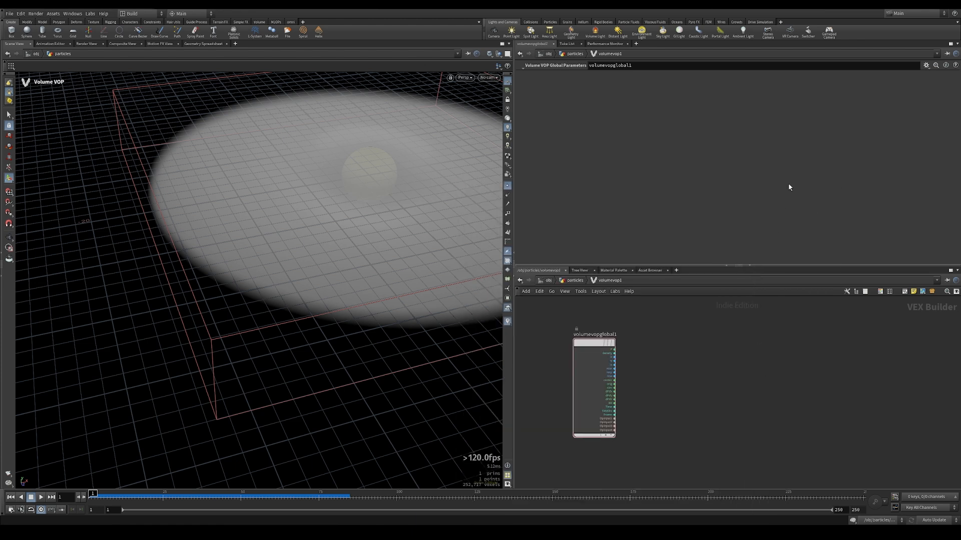
pyautogui.click(671, 403)
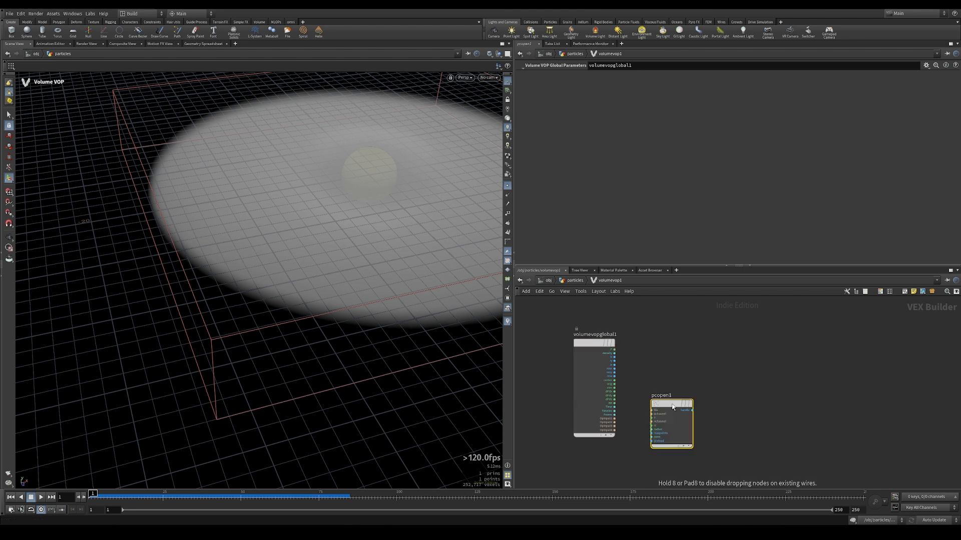
pyautogui.scroll(3, 621, 415)
pyautogui.click(617, 431)
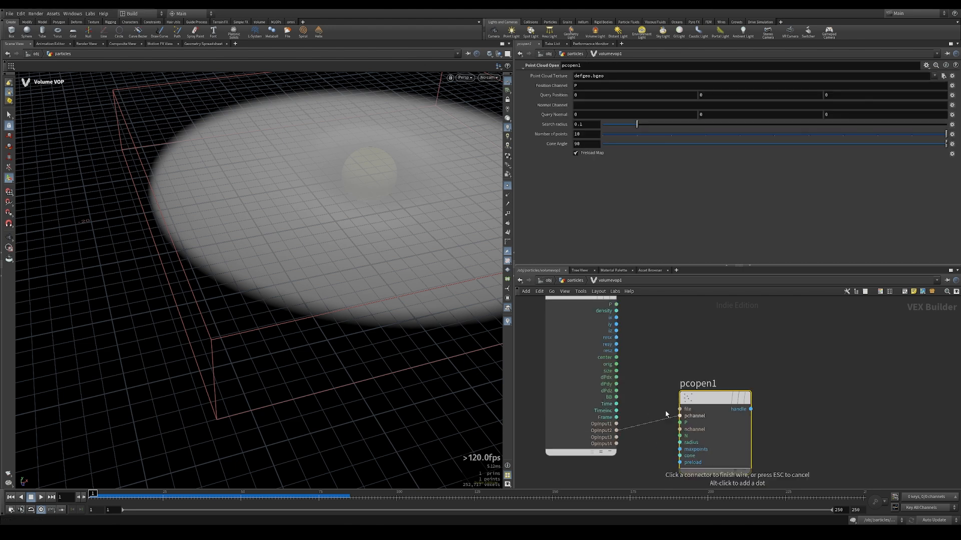
pyautogui.click(684, 410)
pyautogui.moveTo(702, 397); pyautogui.dragTo(719, 407)
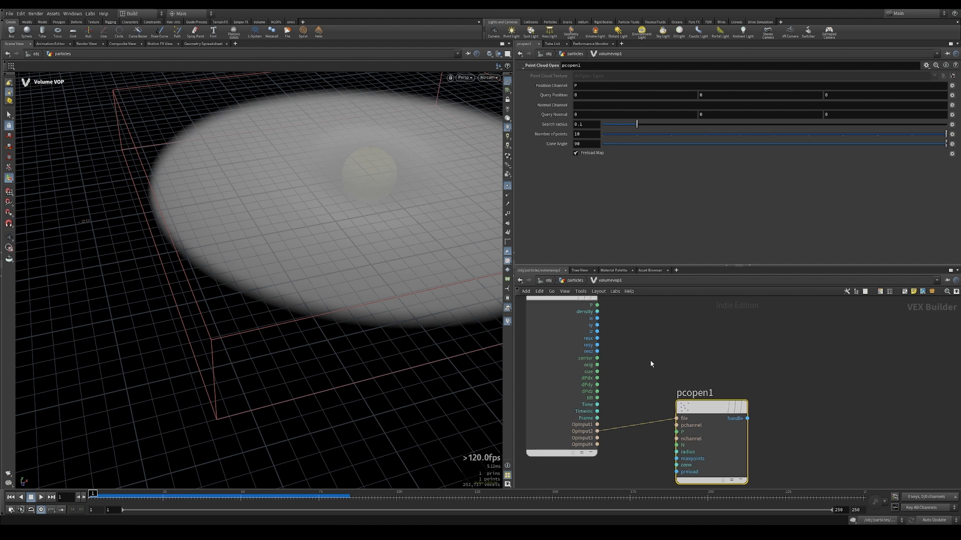
# Wire the P output of volumevopglobal1 into the P input of pcopen1
pyautogui.click(599, 305)
pyautogui.click(597, 304)
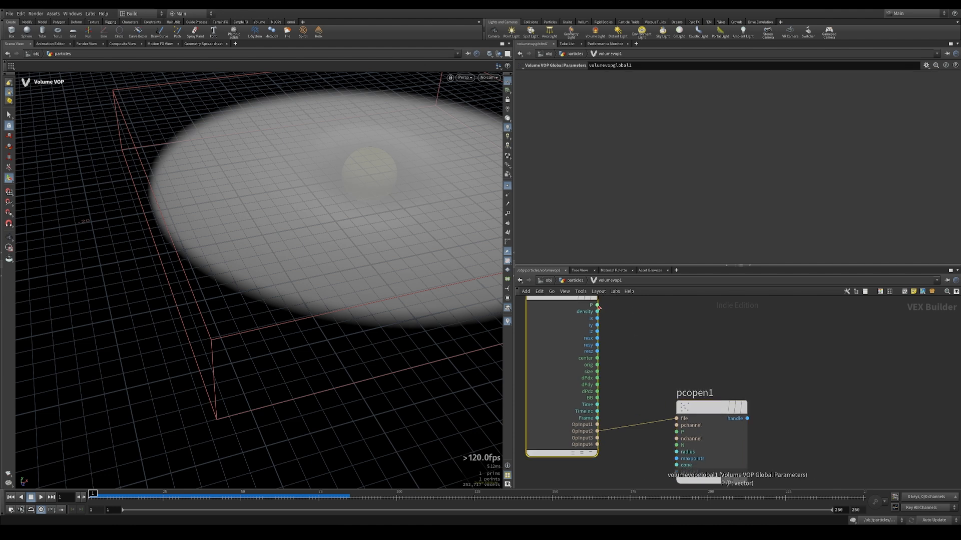
pyautogui.click(676, 432)
pyautogui.click(723, 406)
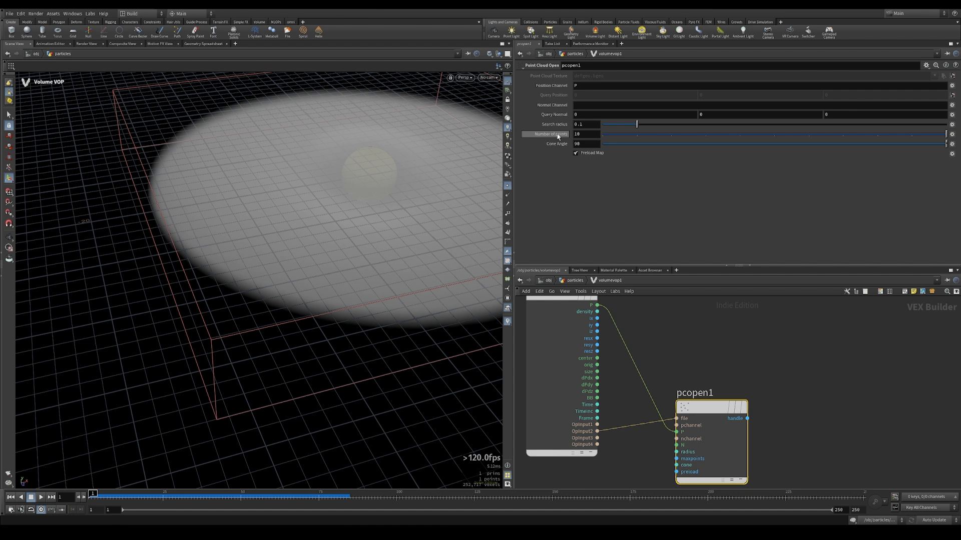
# Promote the radius and maxpoints inputs of pcopen1 to parameters
pyautogui.scroll(2, 683, 368)
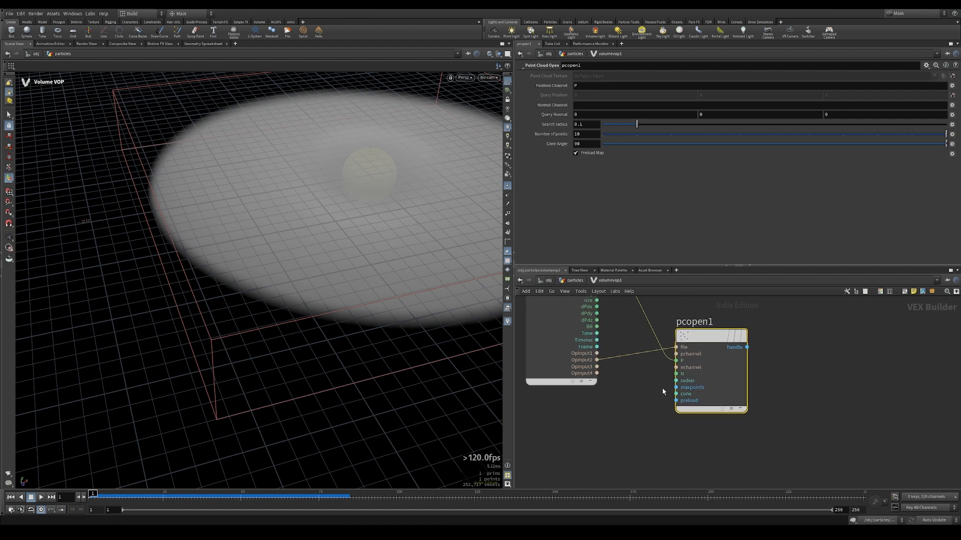
pyautogui.rightClick(686, 376)
pyautogui.click(700, 380)
pyautogui.rightClick(687, 399)
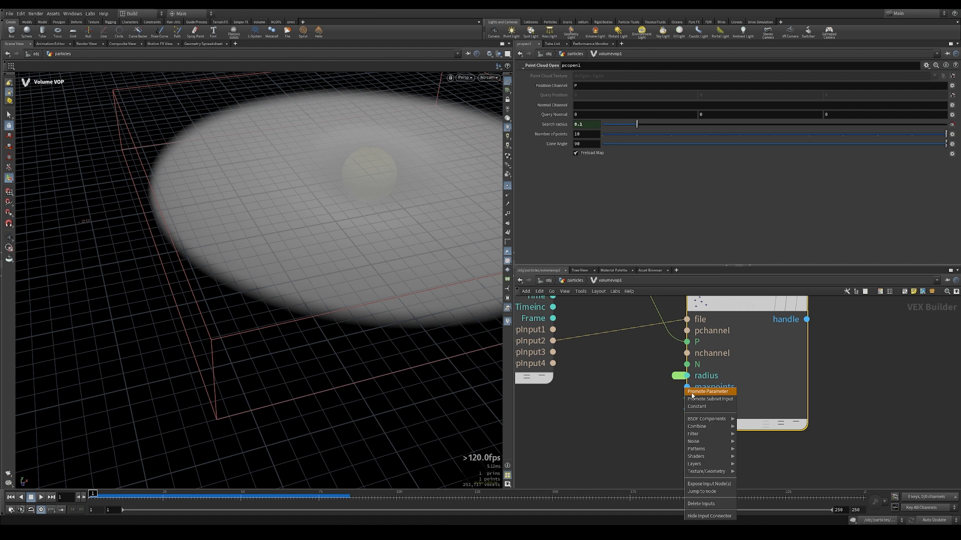
pyautogui.click(700, 391)
pyautogui.scroll(-4, 763, 380)
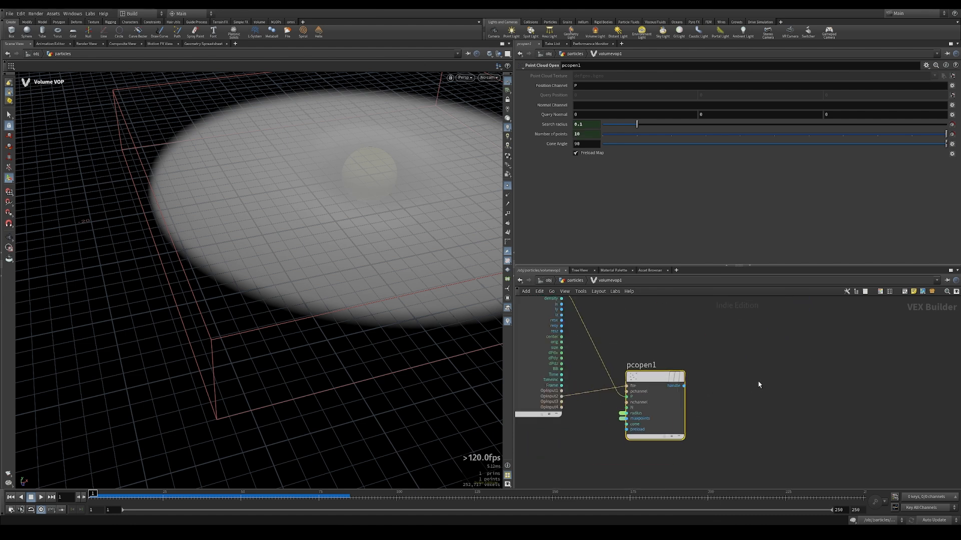
# Add a Point Cloud Filter node fed by pcopen1's handle and set its channel to v
pyautogui.press('Tab')
pyautogui.moveTo(821, 319)
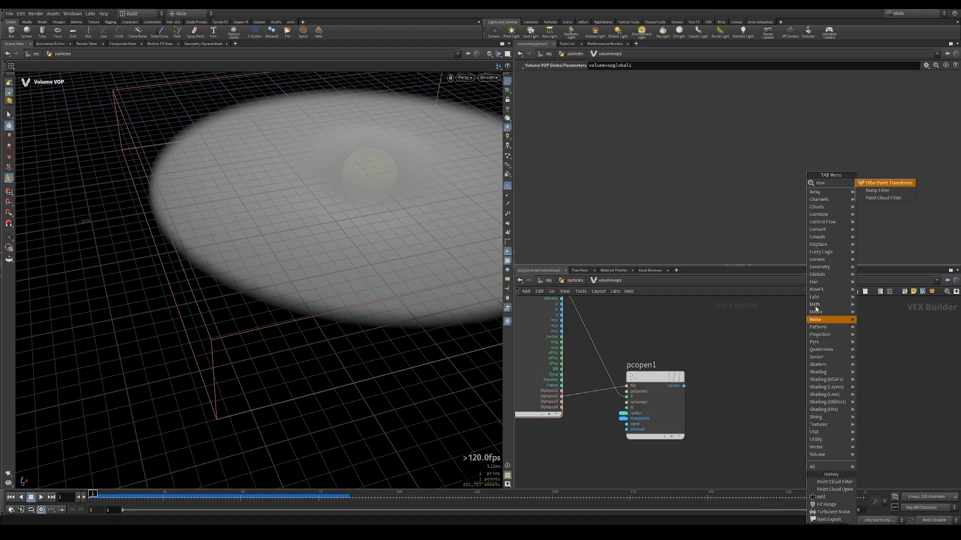
pyautogui.click(883, 199)
pyautogui.click(712, 386)
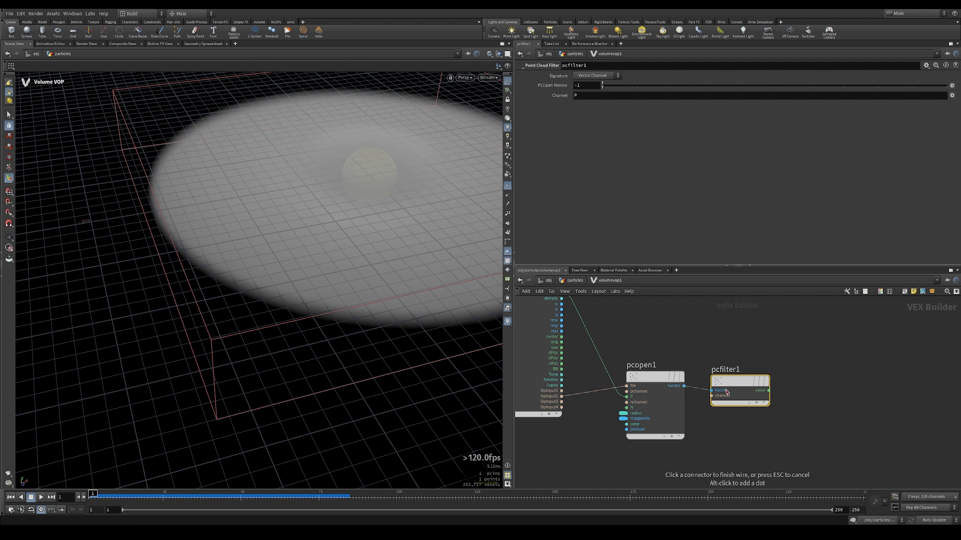
pyautogui.click(603, 95)
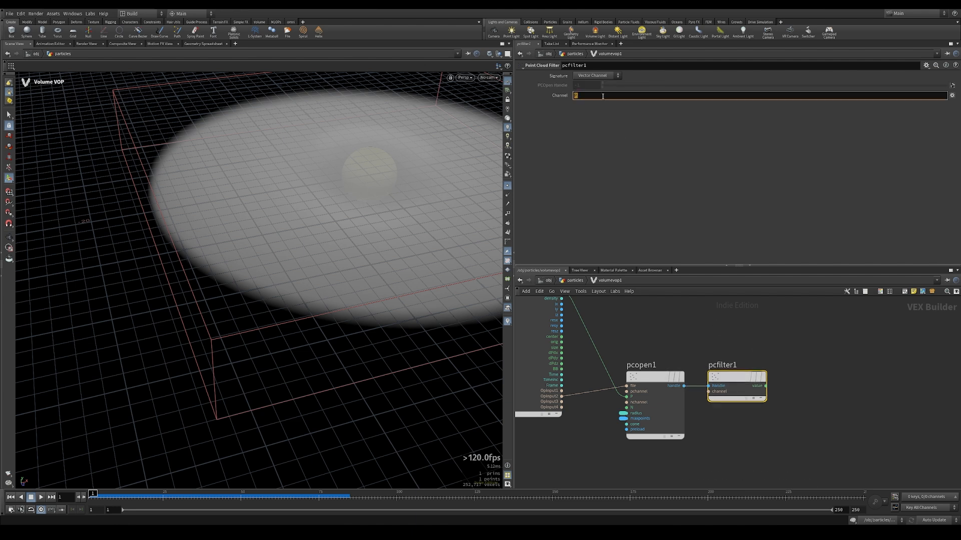
pyautogui.press('Return')
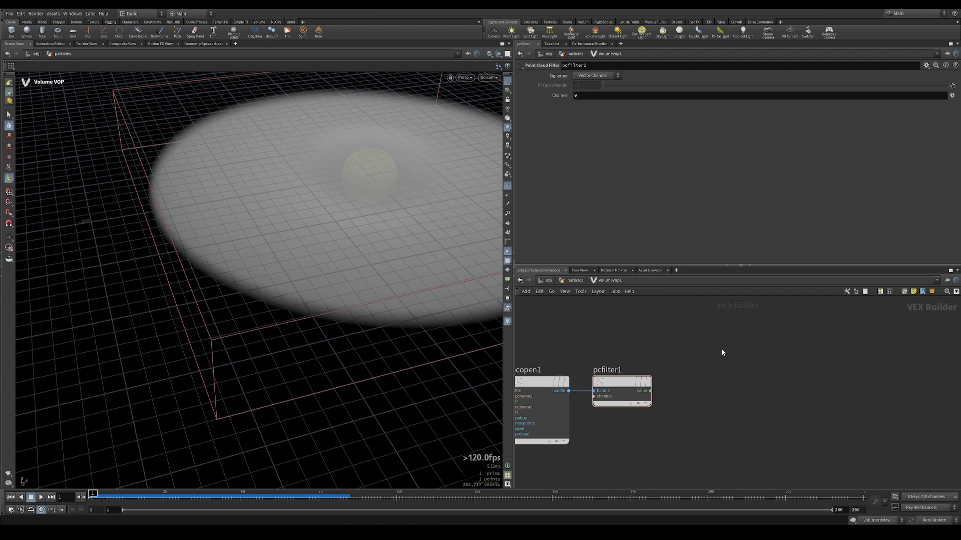
# Place an Add node beside pcfilter1
pyautogui.press('Tab')
pyautogui.press('Return')
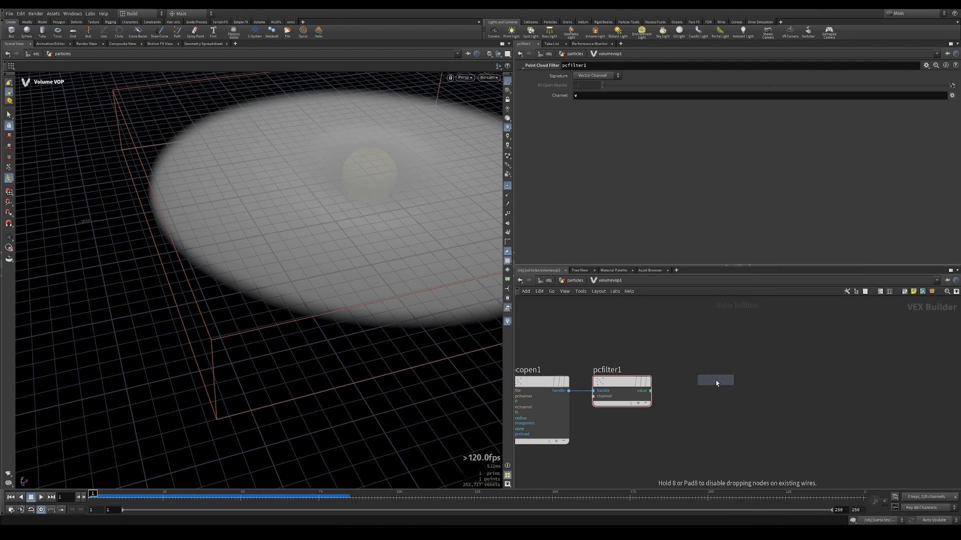
pyautogui.click(716, 380)
pyautogui.press('h')
# Add a Curl Noise node above pcopen1 and wire the global P output into its pos input
pyautogui.press('Tab')
pyautogui.write('cu')
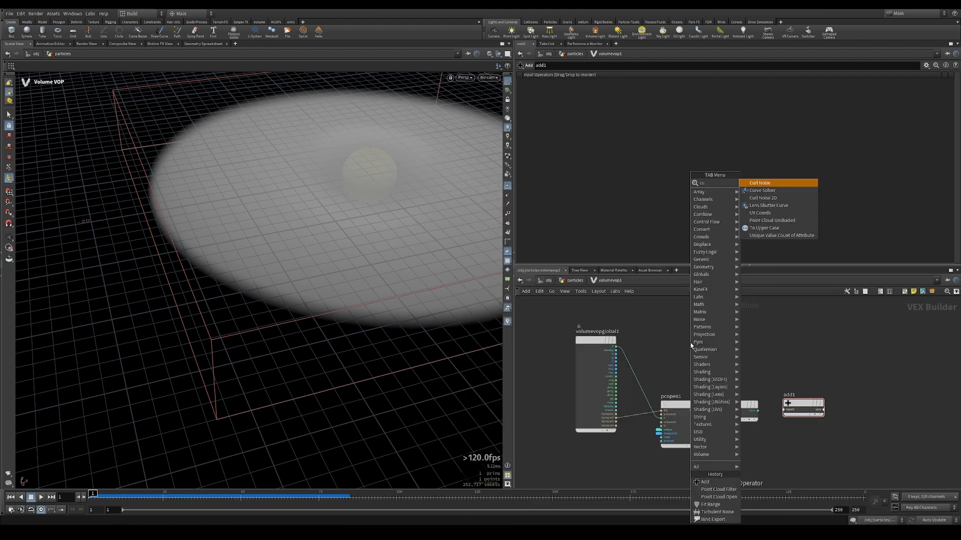
pyautogui.press('Return')
pyautogui.click(689, 343)
pyautogui.press('h')
pyautogui.moveTo(705, 335); pyautogui.dragTo(691, 305)
pyautogui.click(613, 345)
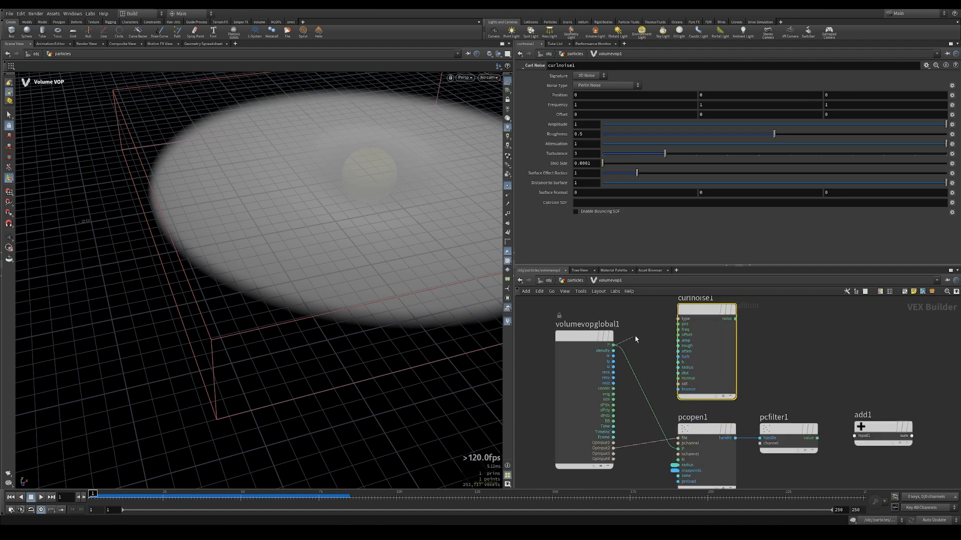
pyautogui.click(679, 324)
# Promote the freq and amp inputs of curlnoise1 to parameters
pyautogui.scroll(3, 668, 362)
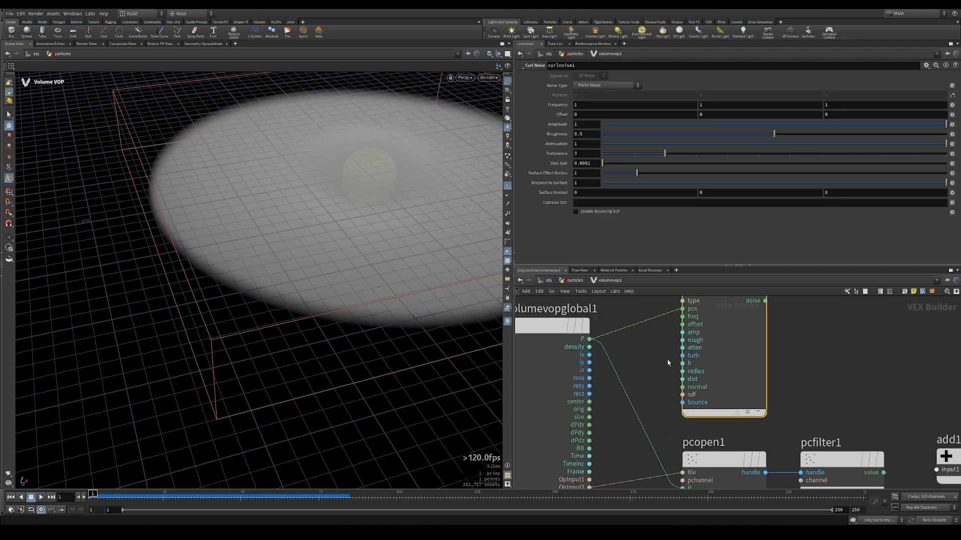
pyautogui.rightClick(682, 324)
pyautogui.click(669, 330)
pyautogui.rightClick(682, 317)
pyautogui.press('Escape')
pyautogui.rightClick(684, 334)
pyautogui.click(689, 337)
# Wire curlnoise1's noise output into add1's first input and pcfilter1's value output into its second
pyautogui.scroll(-4, 638, 318)
pyautogui.moveTo(634, 319); pyautogui.dragTo(738, 414)
pyautogui.moveTo(835, 416); pyautogui.dragTo(791, 418, button='middle')
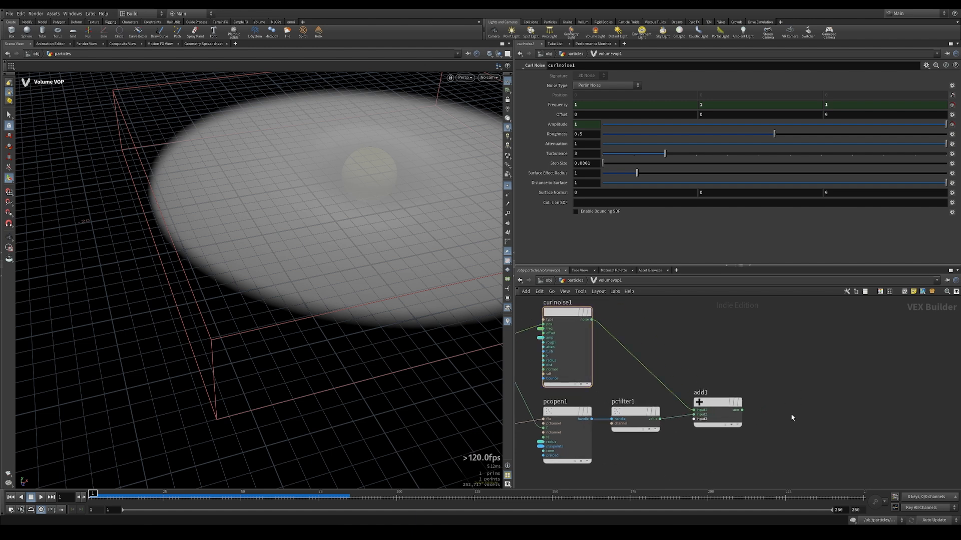
# Add a Bind node beside add1 and feed add1's output into it
pyautogui.press('Tab')
pyautogui.write('bind')
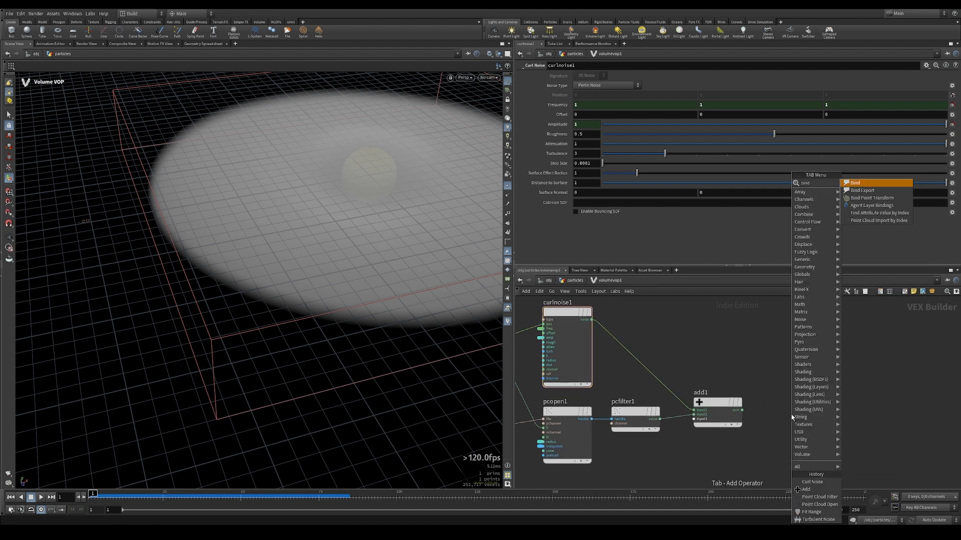
pyautogui.press('Escape')
pyautogui.click(783, 411)
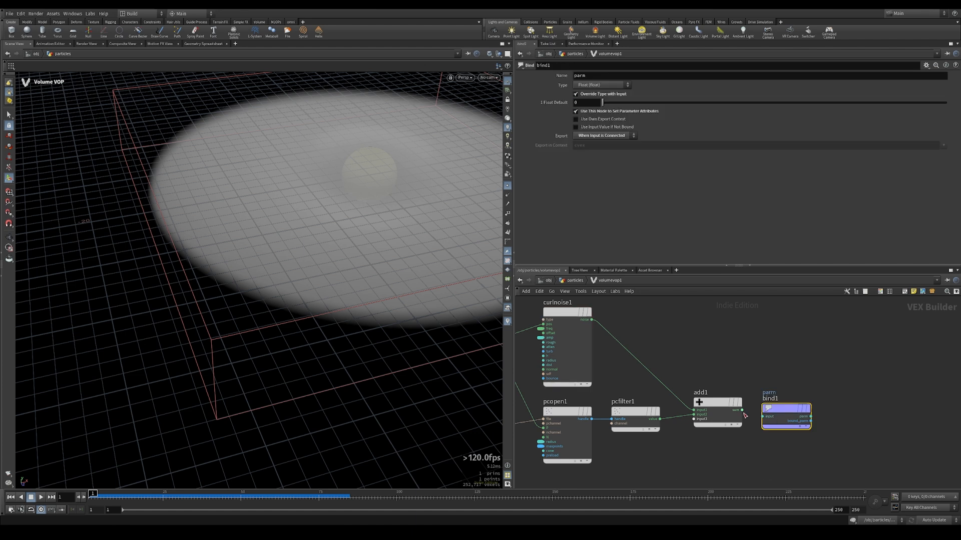
# Name the bind parameter v and set its type to 3 Floats (vector)
pyautogui.click(615, 75)
pyautogui.write('v')
pyautogui.press('Return')
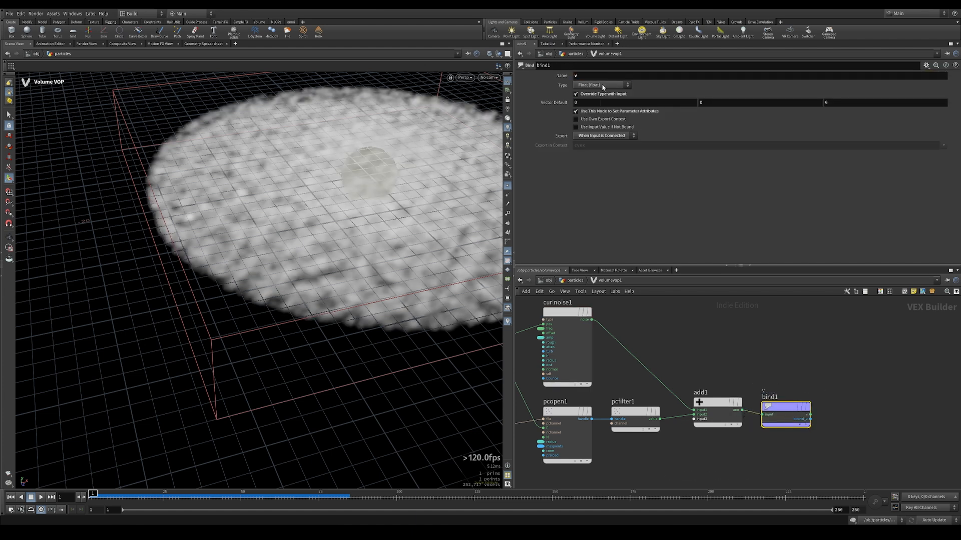
pyautogui.click(603, 86)
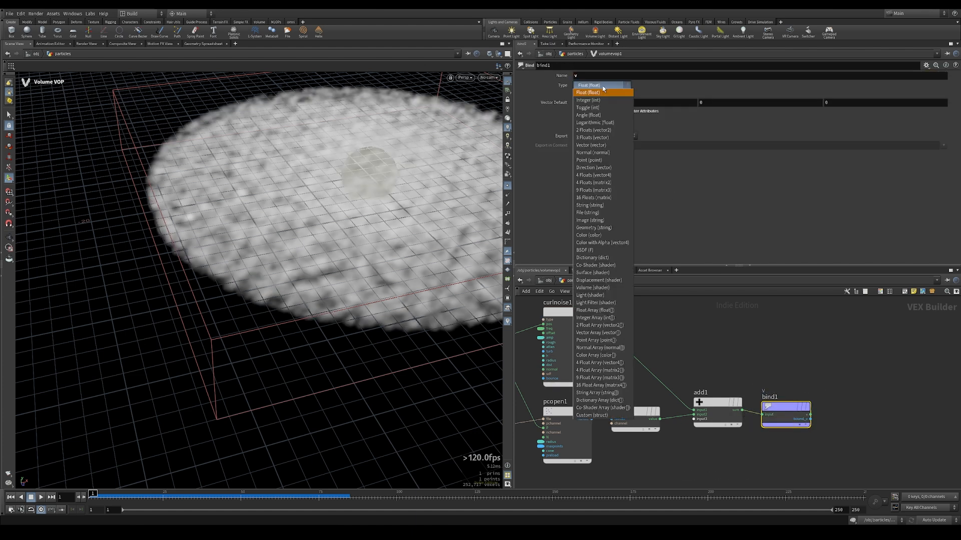
pyautogui.click(602, 138)
# Return to the particles network and add a Volume Slice node fed by volumevop1
pyautogui.click(571, 281)
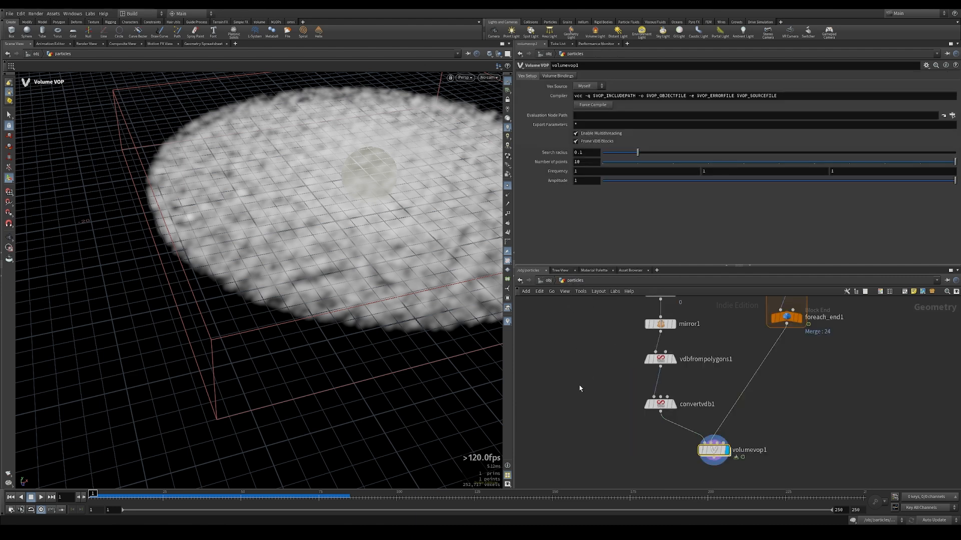
pyautogui.moveTo(579, 388); pyautogui.dragTo(615, 357, button='middle')
pyautogui.keyDown('alt'); pyautogui.moveTo(306, 249); pyautogui.dragTo(328, 178); pyautogui.keyUp('alt')
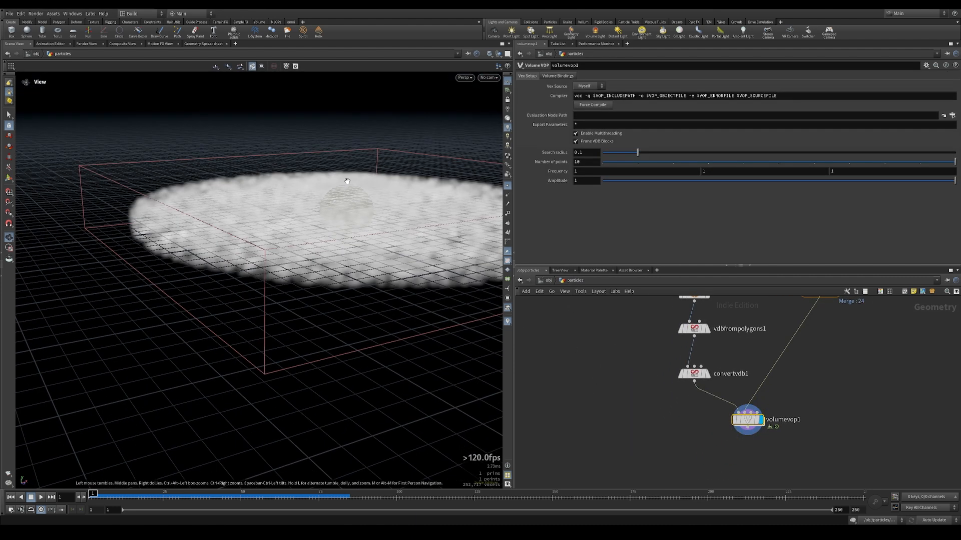
pyautogui.keyDown('alt'); pyautogui.moveTo(328, 178); pyautogui.dragTo(287, 271, button='middle'); pyautogui.keyUp('alt')
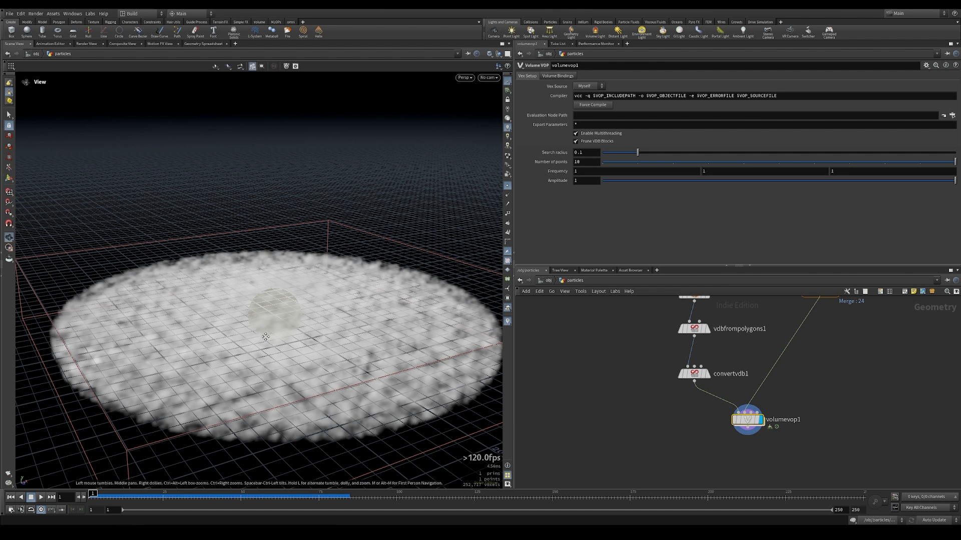
pyautogui.keyDown('alt'); pyautogui.moveTo(276, 330); pyautogui.dragTo(295, 293, button='middle'); pyautogui.keyUp('alt')
pyautogui.moveTo(672, 425); pyautogui.dragTo(712, 375, button='middle')
pyautogui.press('Tab')
pyautogui.write('volumesi')
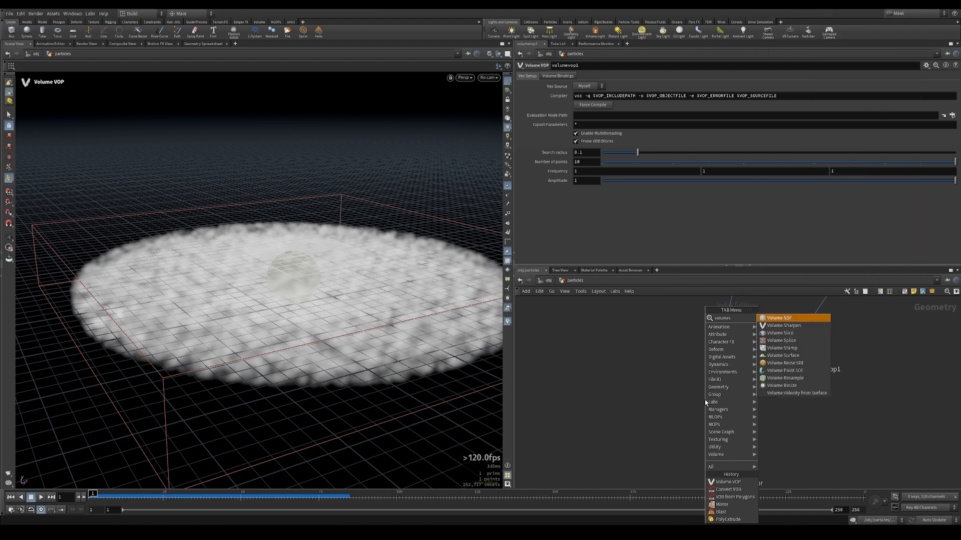
pyautogui.press('Return')
pyautogui.click(713, 423)
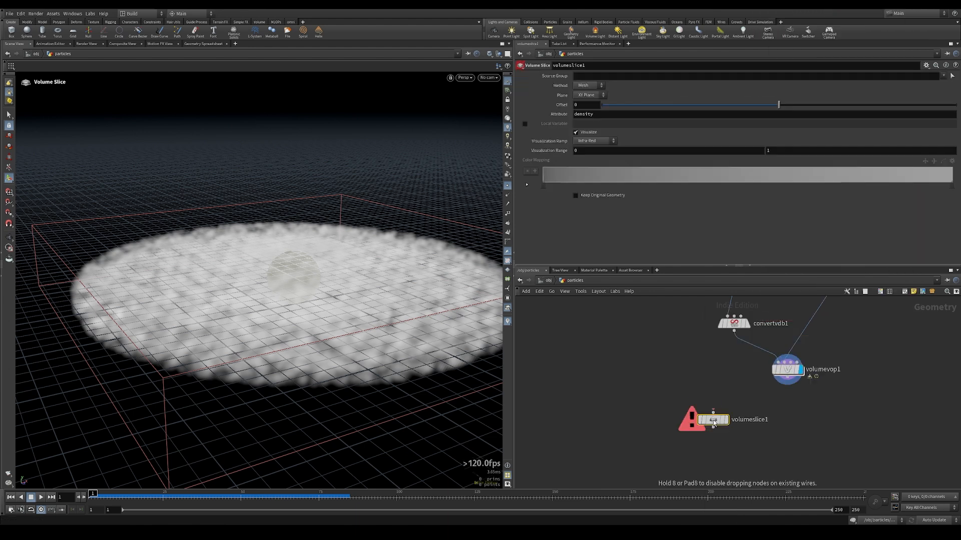
pyautogui.click(787, 380)
pyautogui.click(713, 412)
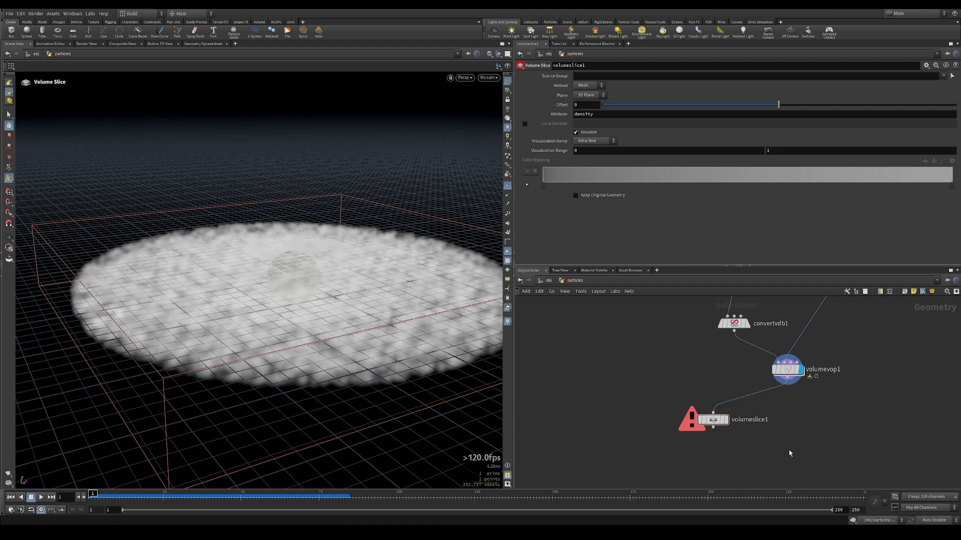
# Add a Volume Trail node, wire volumeslice1 into its first input and volumevop1 into its second, and display it
pyautogui.moveTo(762, 485); pyautogui.dragTo(760, 414, button='middle')
pyautogui.press('Tab')
pyautogui.write('v')
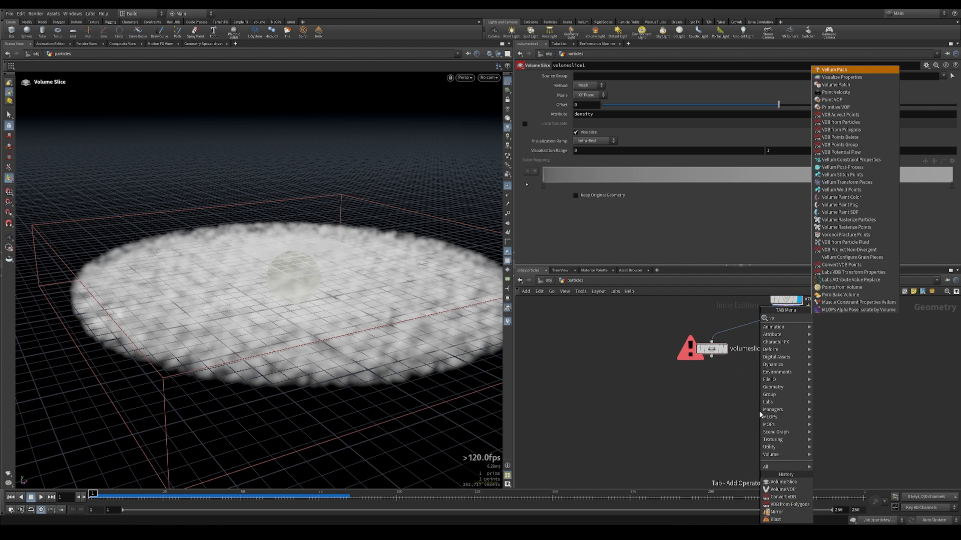
pyautogui.write('olumetrail')
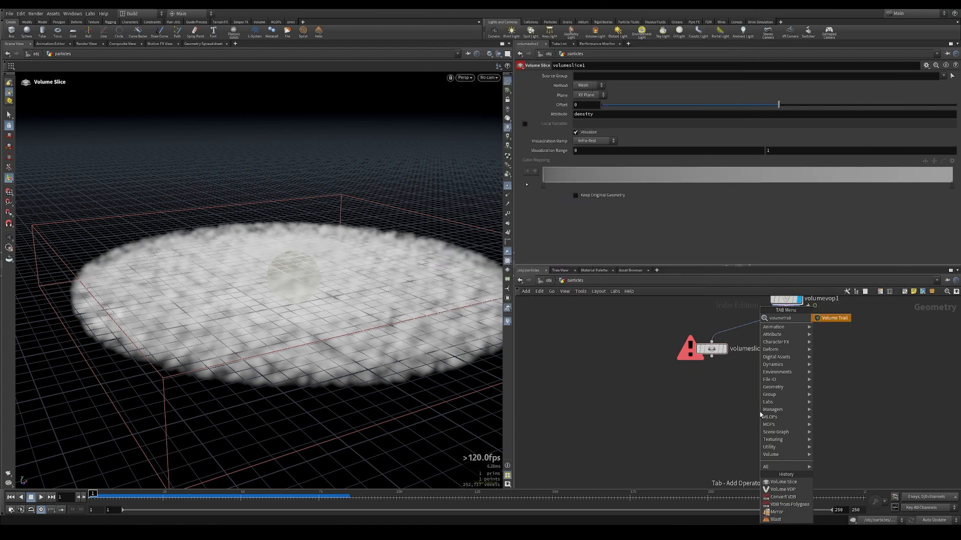
pyautogui.press('Return')
pyautogui.click(760, 414)
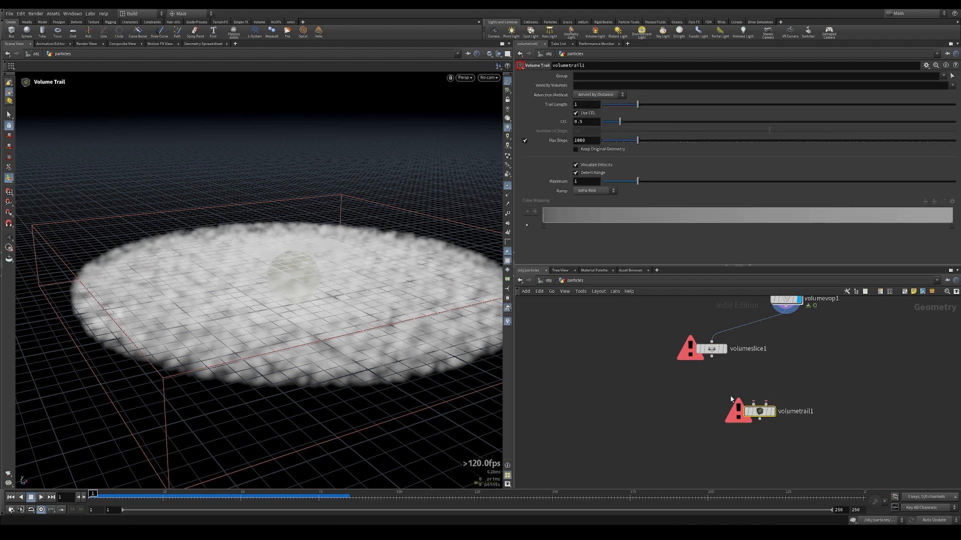
pyautogui.click(712, 357)
pyautogui.click(760, 405)
pyautogui.click(802, 328)
pyautogui.click(782, 419)
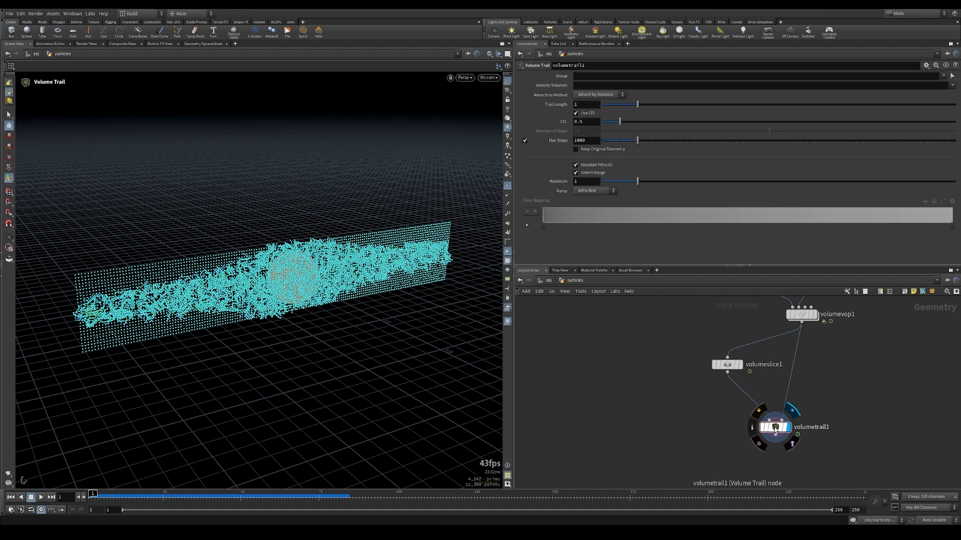
# Turn off point display in the viewport and examine the velocity trails around the sphere
pyautogui.click(507, 187)
pyautogui.keyDown('alt'); pyautogui.moveTo(390, 260); pyautogui.dragTo(430, 280, button='right'); pyautogui.keyUp('alt')
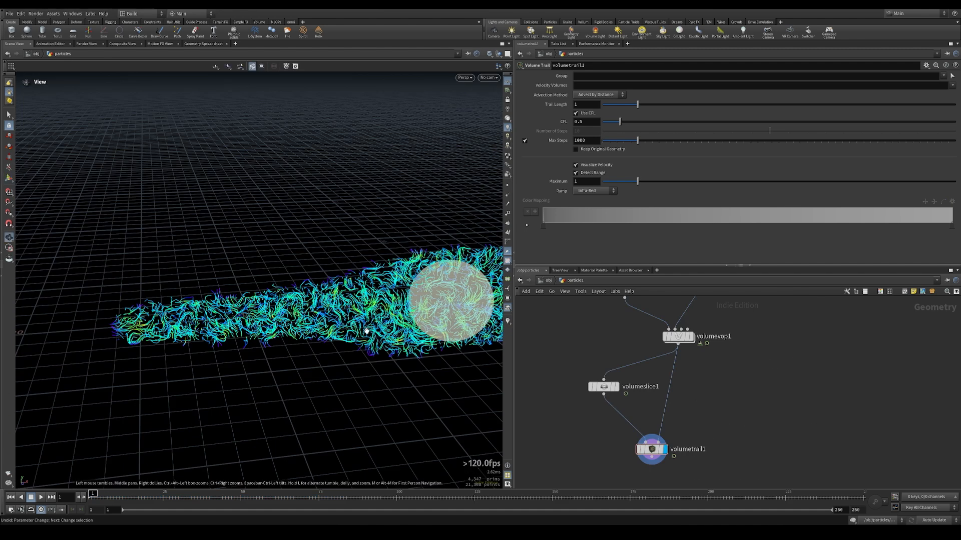
pyautogui.keyDown('alt'); pyautogui.moveTo(365, 329); pyautogui.dragTo(350, 300); pyautogui.keyUp('alt')
# Set the noise amplitude of volumevop1 to 0
pyautogui.click(678, 336)
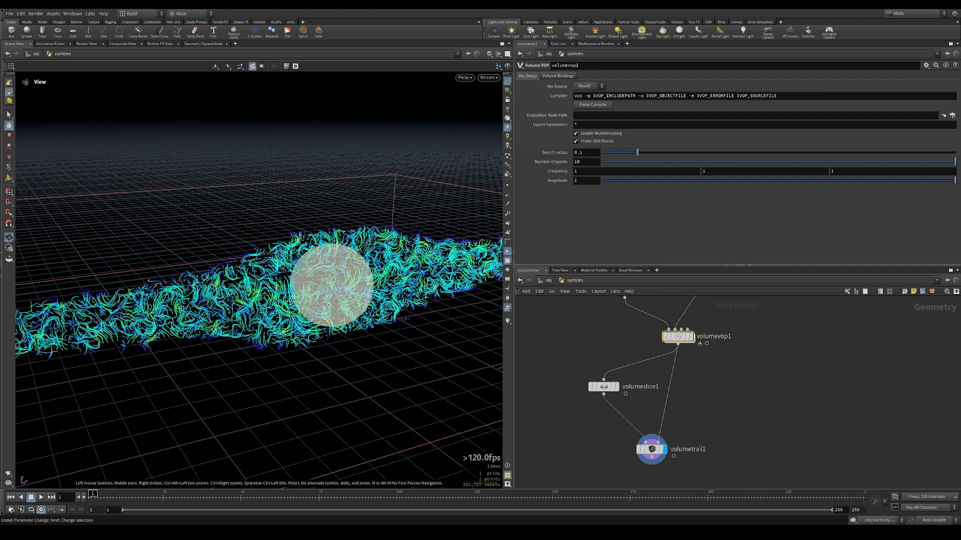
pyautogui.moveTo(290, 300); pyautogui.dragTo(310, 295)
pyautogui.press('Return')
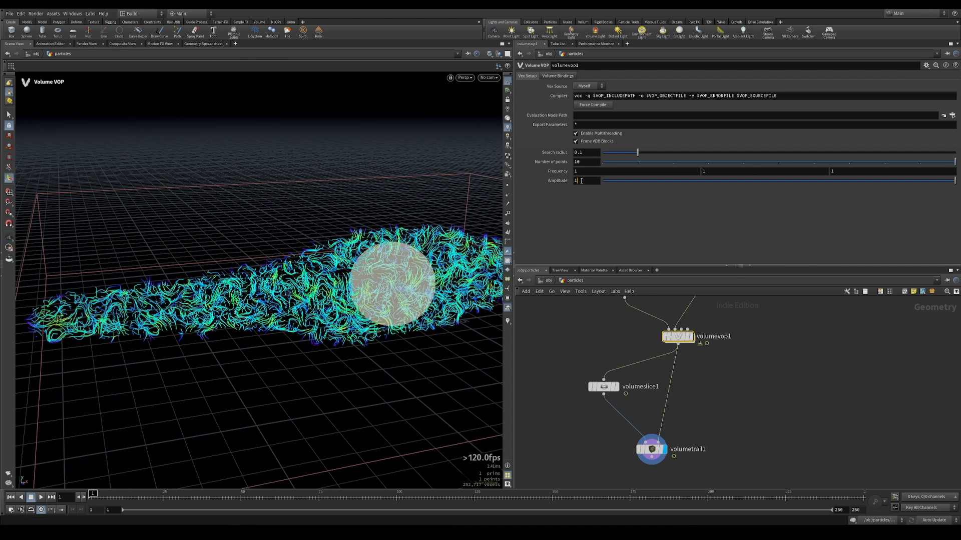
pyautogui.write('5')
pyautogui.press('Return')
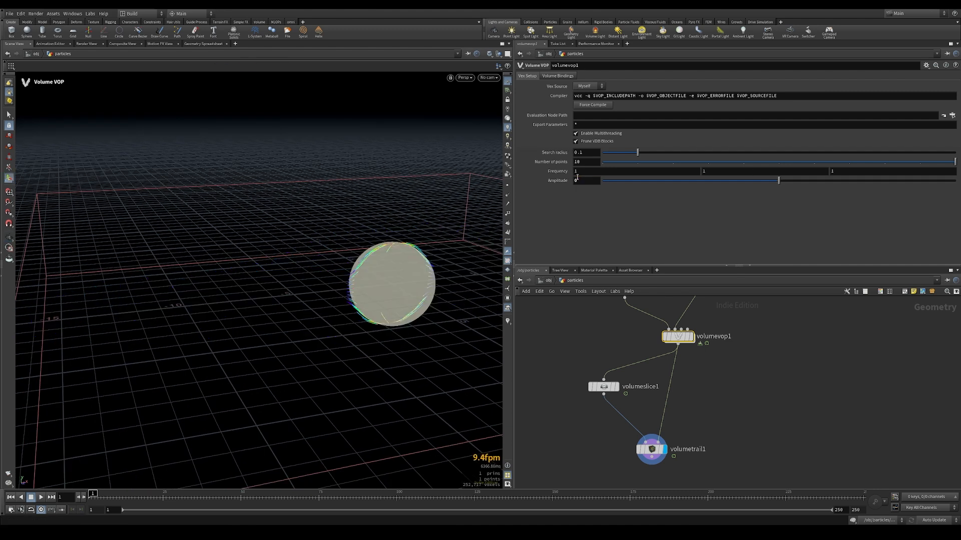
# Set volumevop1's search radius to 1.4 and its number of points to 4
pyautogui.moveTo(640, 156); pyautogui.dragTo(956, 154)
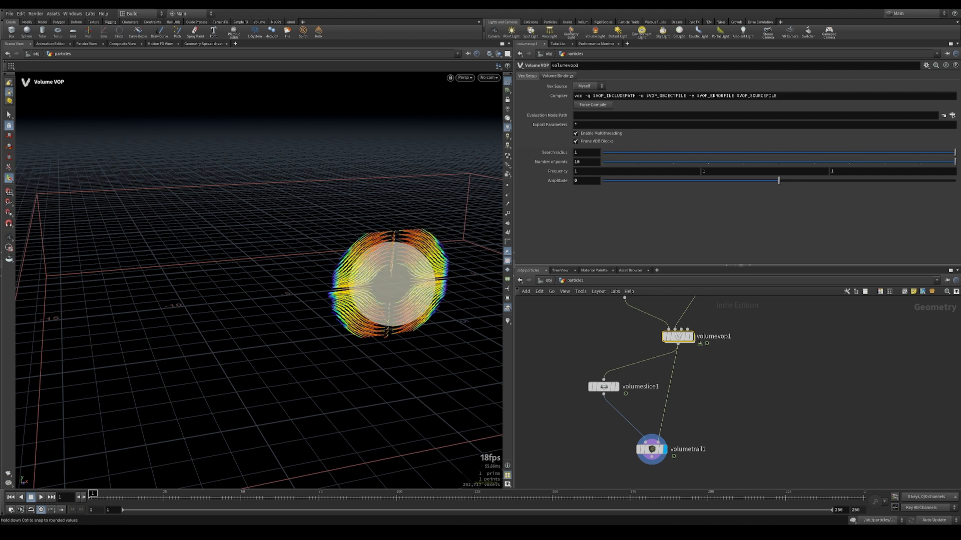
pyautogui.doubleClick(591, 152)
pyautogui.write('1.4')
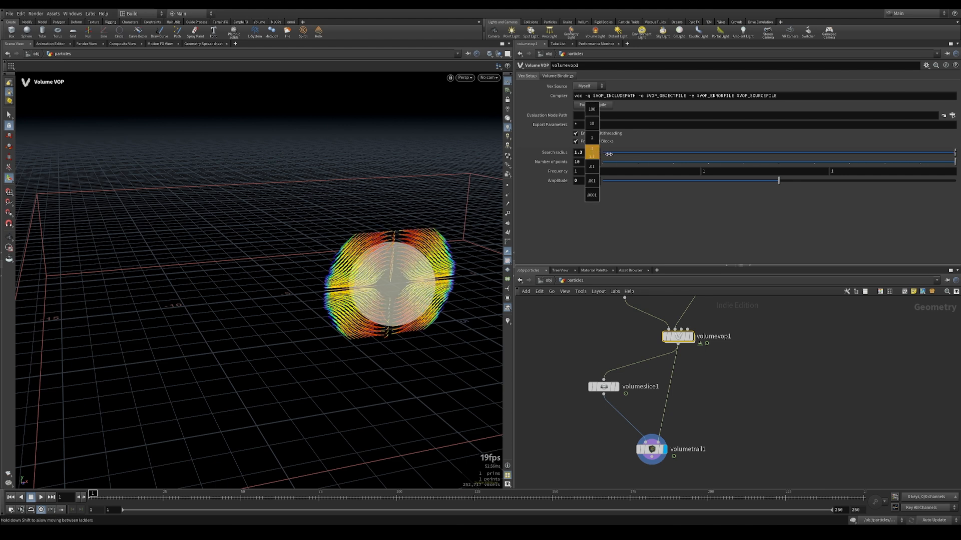
pyautogui.press('Return')
pyautogui.press('Escape')
pyautogui.keyDown('alt'); pyautogui.moveTo(369, 308); pyautogui.dragTo(399, 279, button='right'); pyautogui.keyUp('alt')
pyautogui.keyDown('alt'); pyautogui.moveTo(399, 278); pyautogui.dragTo(394, 295); pyautogui.keyUp('alt')
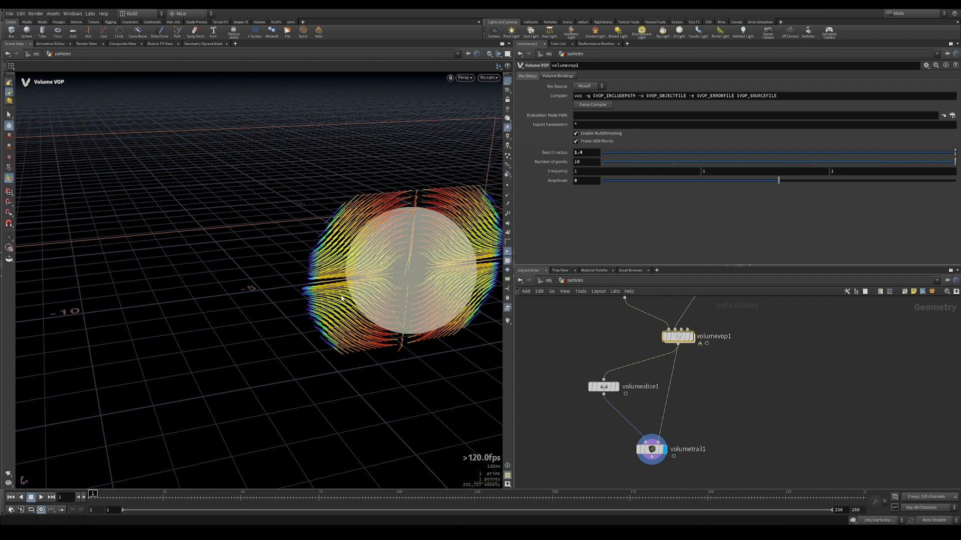
pyautogui.click(746, 163)
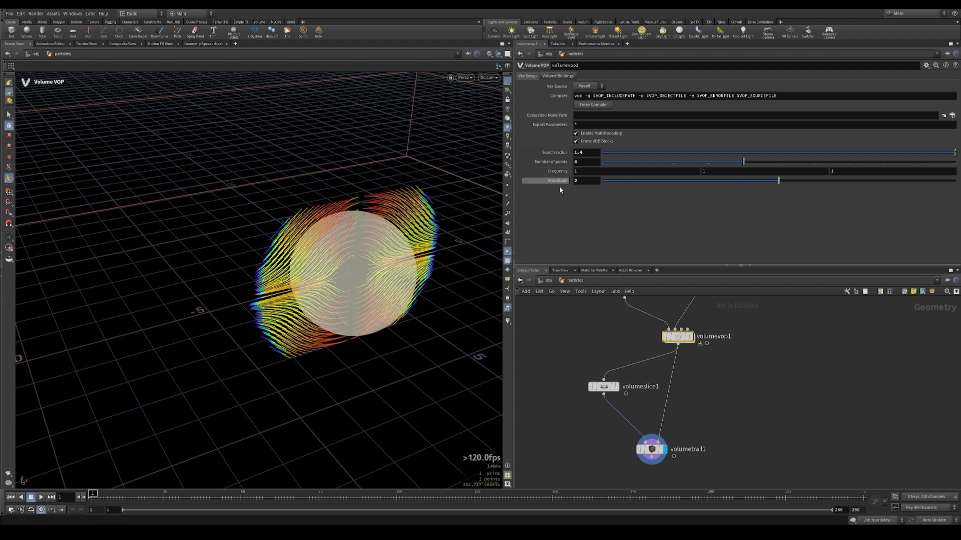
# Set volumevop1's noise amplitude to 0.2 and its frequency to 0.1 on all three axes, and inspect the trails
pyautogui.moveTo(785, 183); pyautogui.dragTo(824, 184)
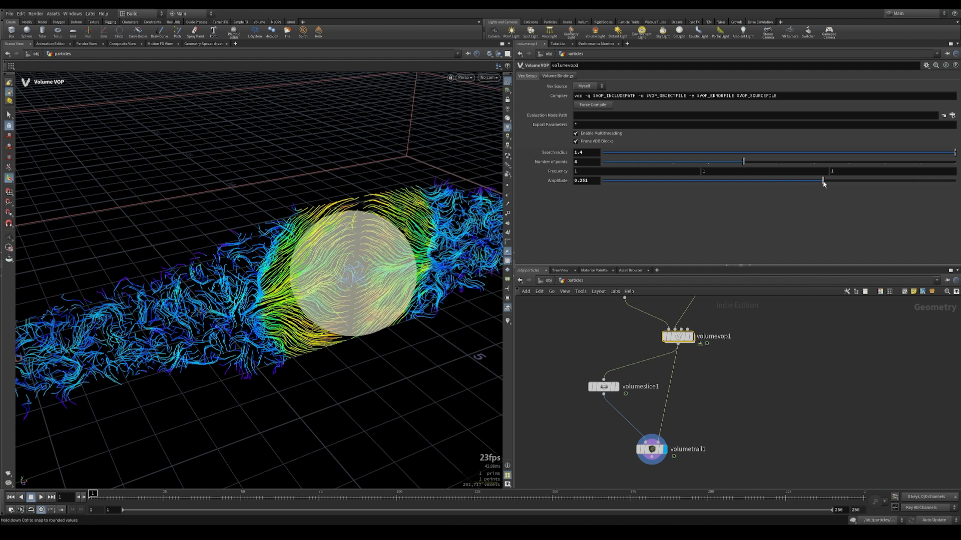
pyautogui.press('Return')
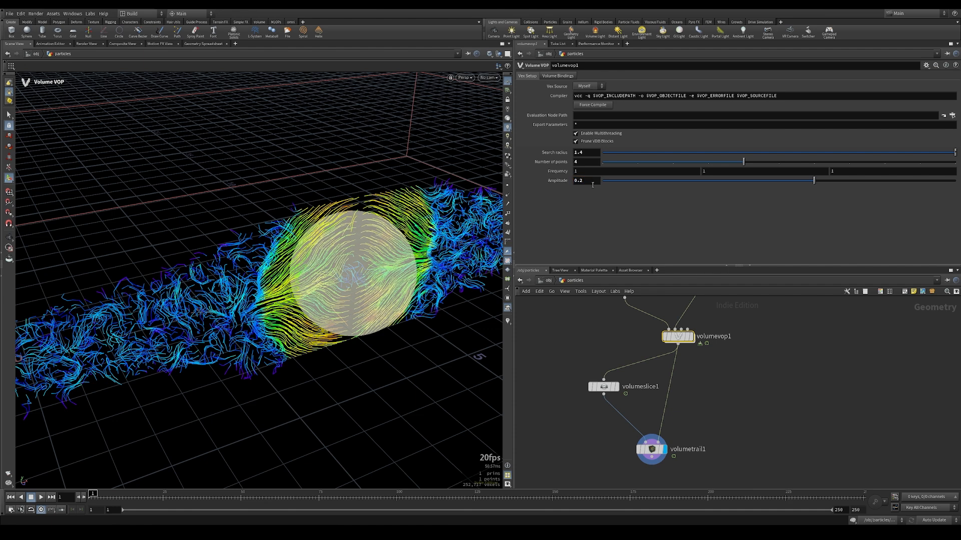
pyautogui.keyDown('alt'); pyautogui.moveTo(301, 293); pyautogui.dragTo(328, 265); pyautogui.keyUp('alt')
pyautogui.moveTo(549, 172); pyautogui.dragTo(514, 168, button='middle')
pyautogui.press('Escape')
pyautogui.moveTo(285, 295); pyautogui.dragTo(316, 283)
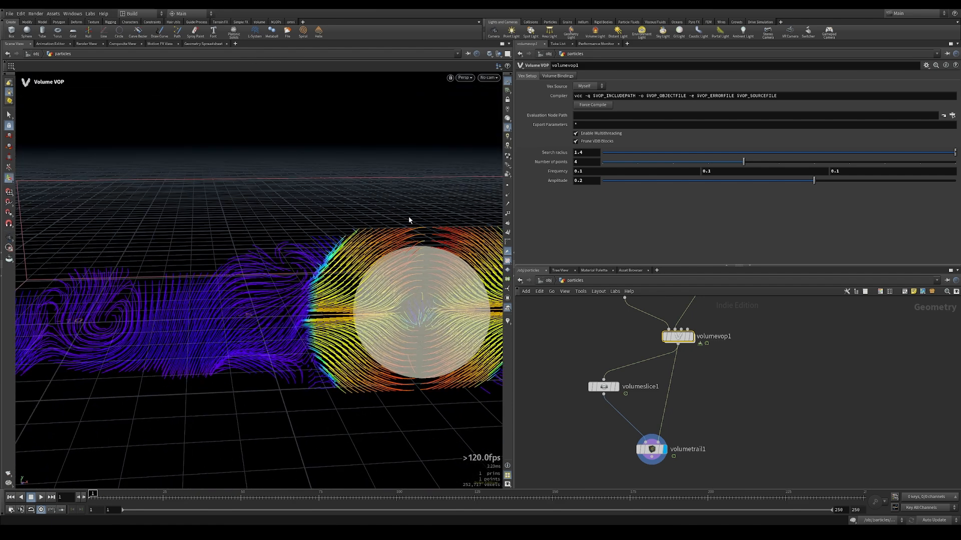
pyautogui.moveTo(340, 299); pyautogui.dragTo(395, 306)
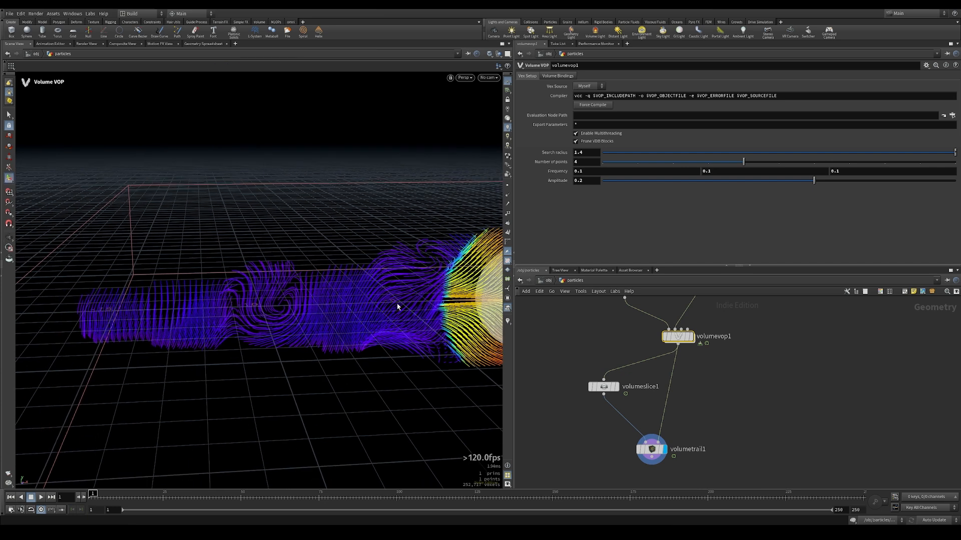
# Add a Null node fed by volumevop1 and rename it OUT_V
pyautogui.press('Tab')
pyautogui.write('null')
pyautogui.press('Return')
pyautogui.click(719, 400)
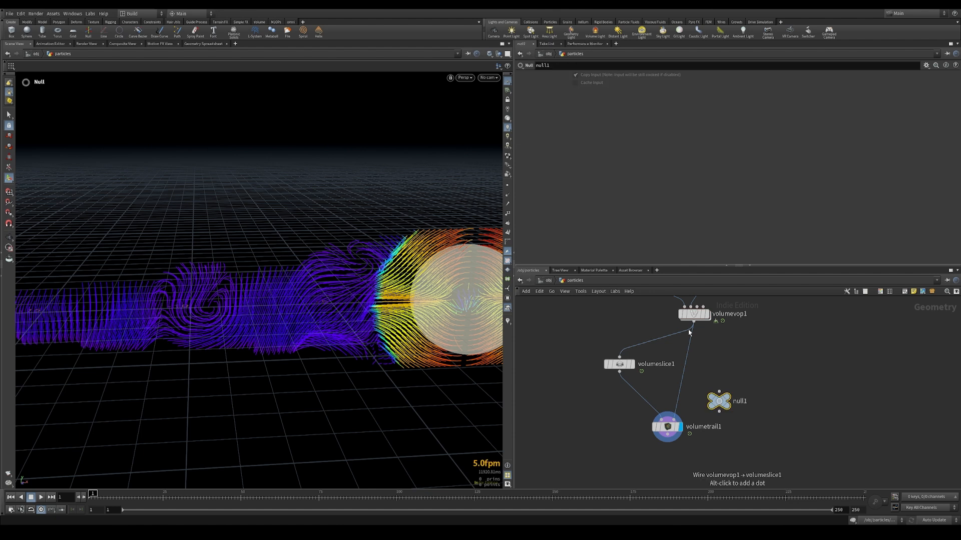
pyautogui.doubleClick(740, 402)
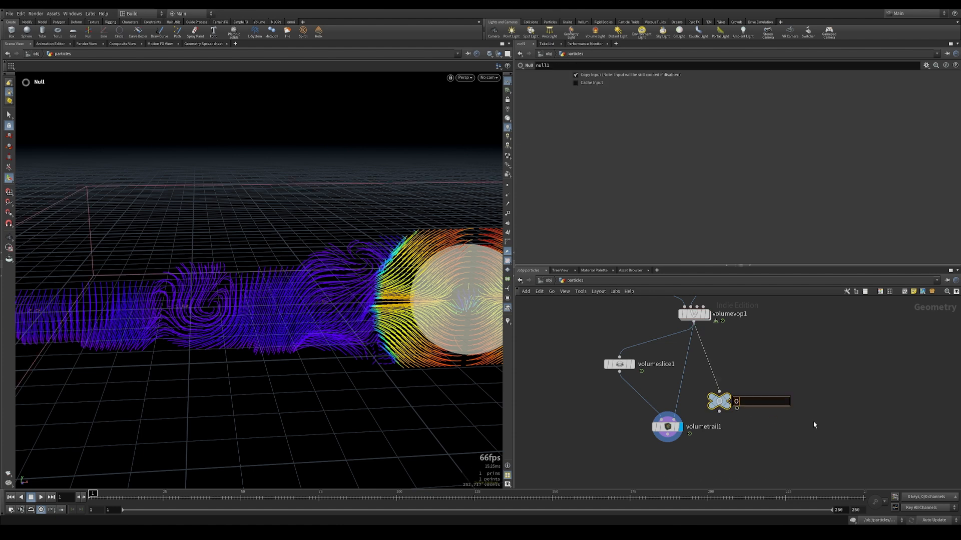
pyautogui.write('OUT_V')
pyautogui.press('Return')
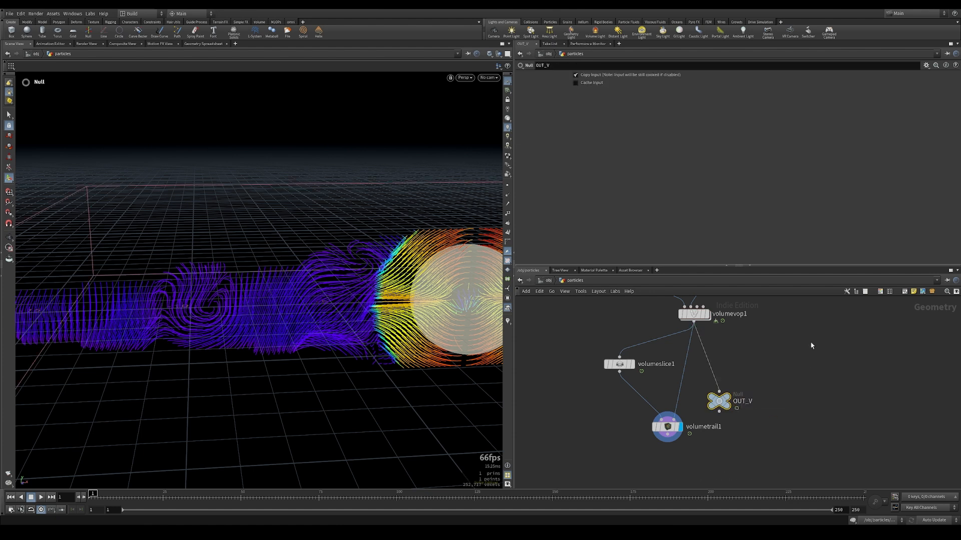
# Enter the popnet and insert a POP Advect by Volumes node between source_first_input and wire_pops_into_here
pyautogui.scroll(-5, 686, 401)
pyautogui.moveTo(686, 400); pyautogui.dragTo(712, 395, button='middle')
pyautogui.scroll(5, 693, 423)
pyautogui.doubleClick(693, 423)
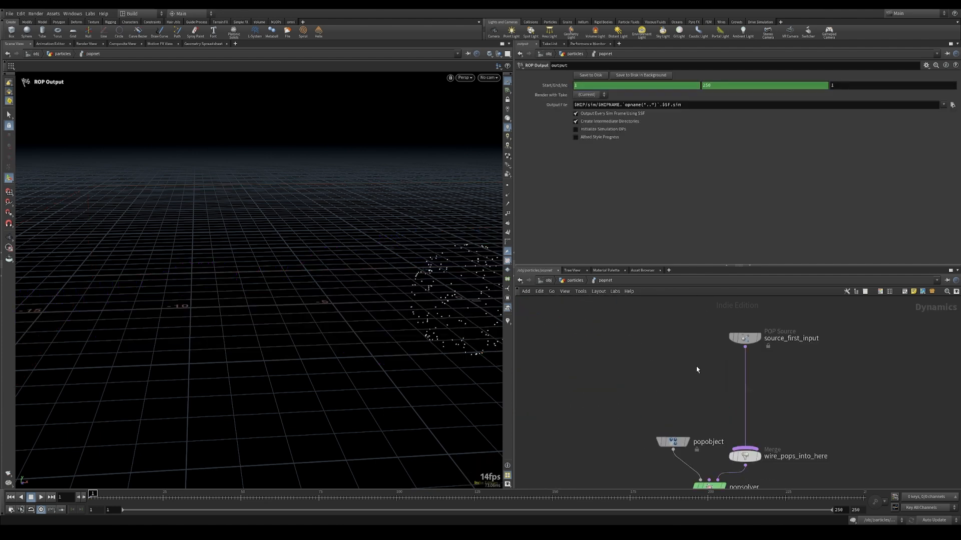
pyautogui.press('Tab')
pyautogui.write('adv')
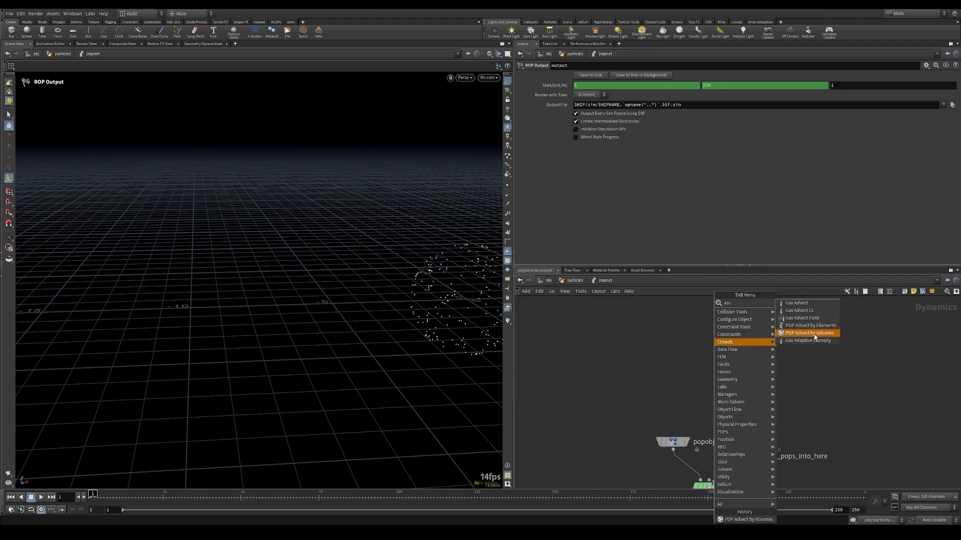
pyautogui.click(810, 333)
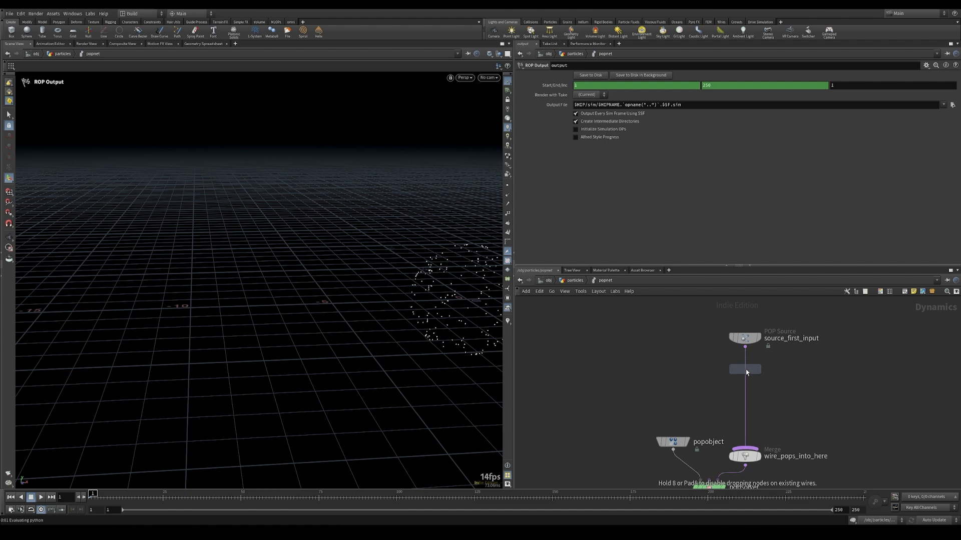
pyautogui.click(745, 369)
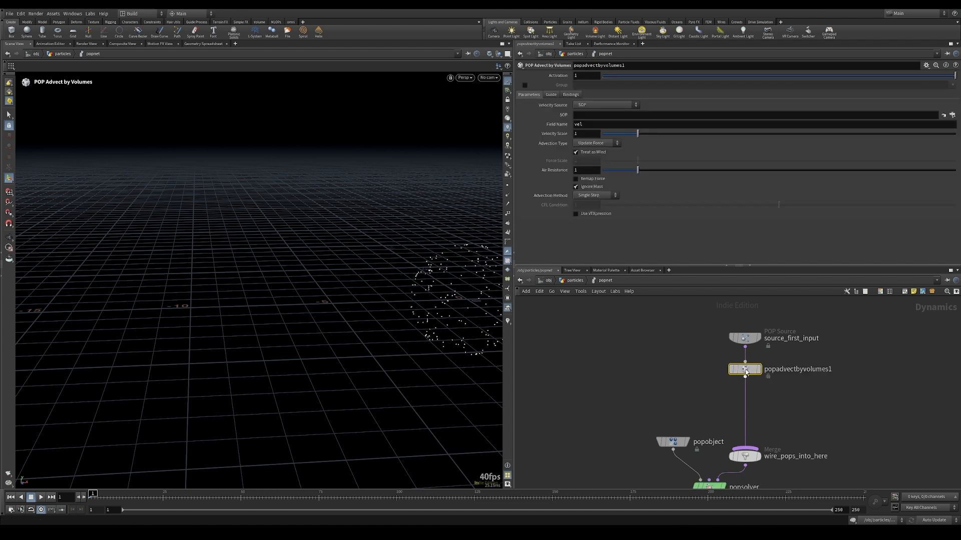
# Point popadvectbyvolumes1's velocity source to /obj/particles/OUT_V and set its field name to v
pyautogui.click(952, 115)
pyautogui.moveTo(954, 90); pyautogui.dragTo(954, 75)
pyautogui.click(906, 90)
pyautogui.click(895, 181)
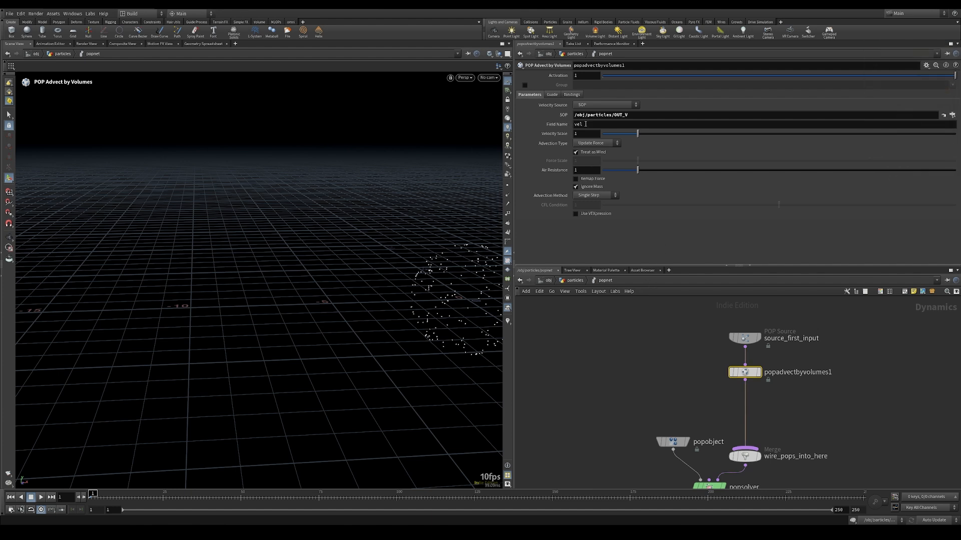
pyautogui.click(596, 125)
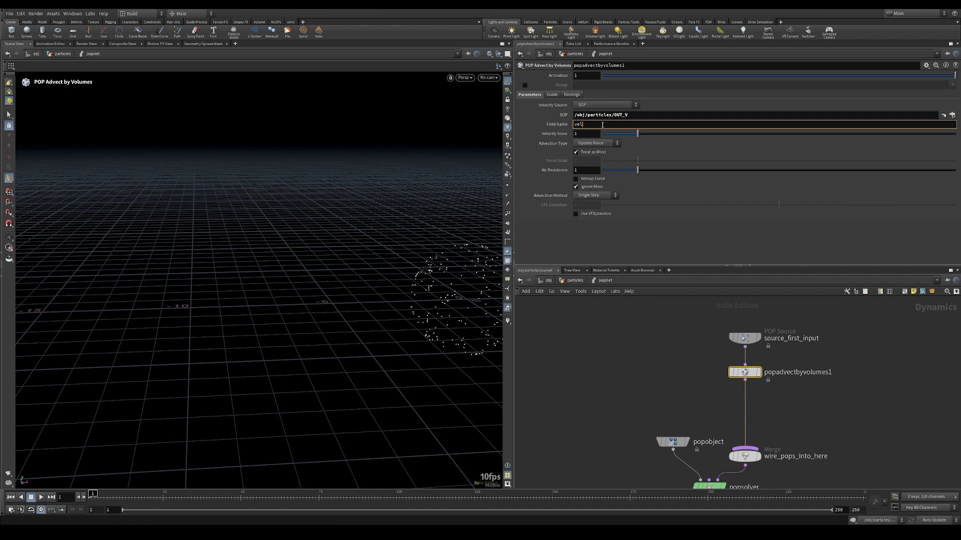
pyautogui.press('Return')
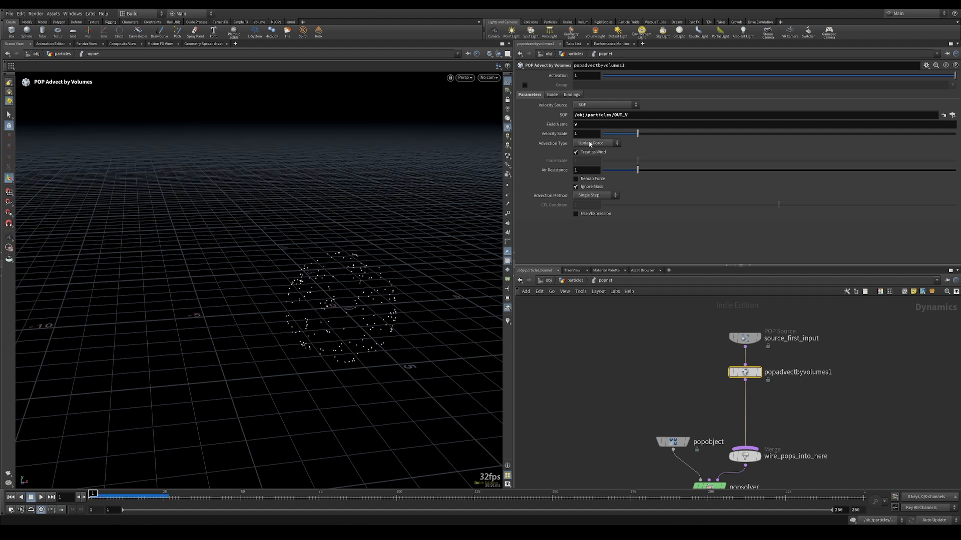
# Play the particle simulation with the Update Force advection type and examine the motion from a lower angle
pyautogui.click(595, 143)
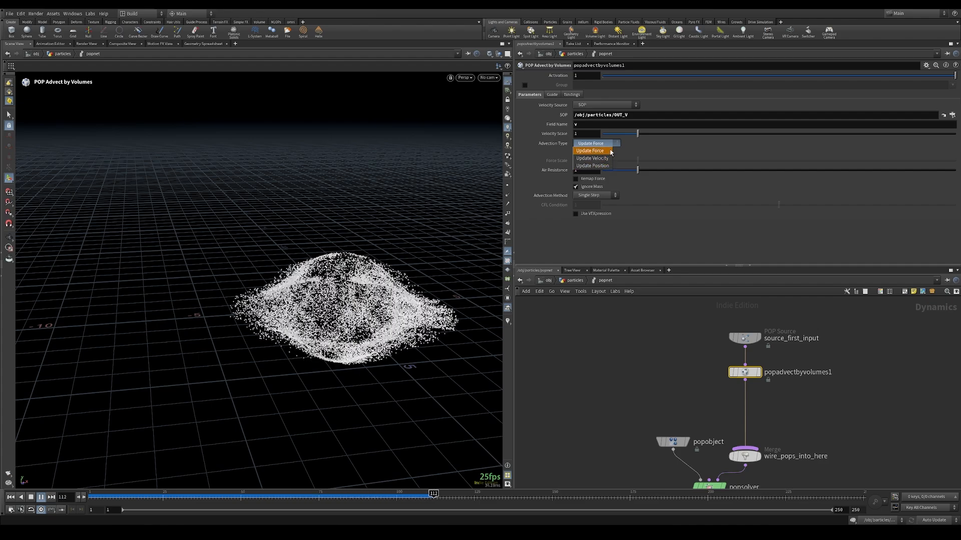
pyautogui.click(611, 141)
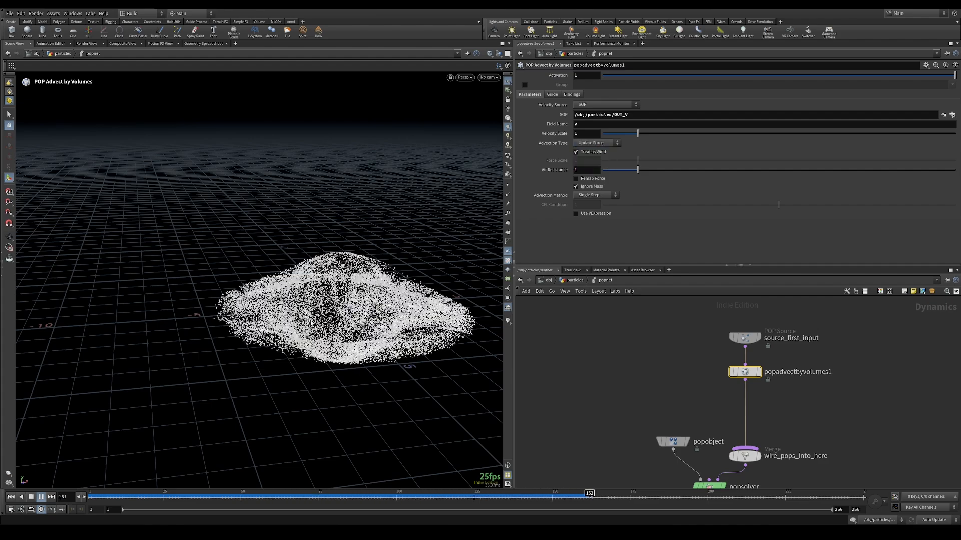
pyautogui.keyDown('alt'); pyautogui.moveTo(314, 401); pyautogui.dragTo(343, 281); pyautogui.keyUp('alt')
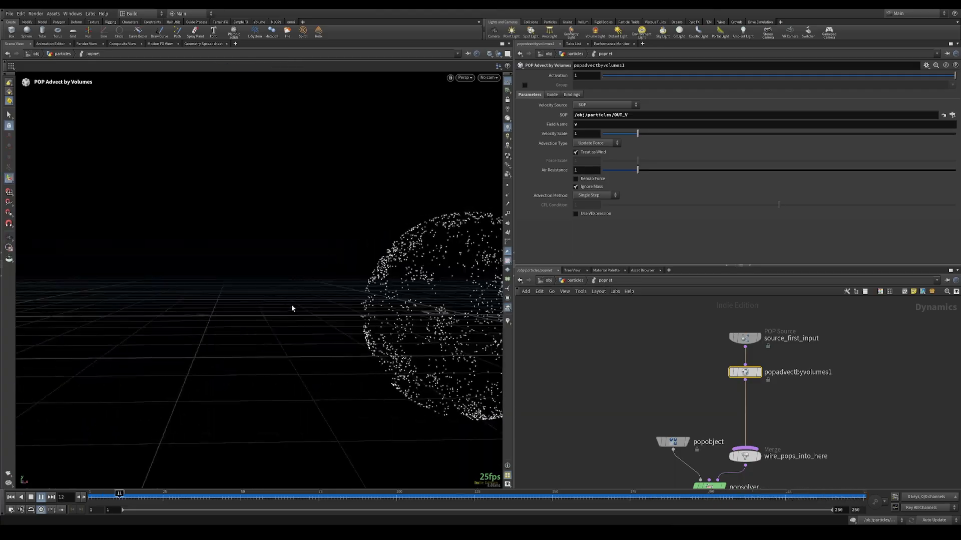
pyautogui.moveTo(281, 497); pyautogui.dragTo(570, 495)
# Try the Update Position advection type and replay the simulation from the start
pyautogui.click(601, 145)
pyautogui.click(590, 166)
pyautogui.moveTo(123, 500); pyautogui.dragTo(79, 498)
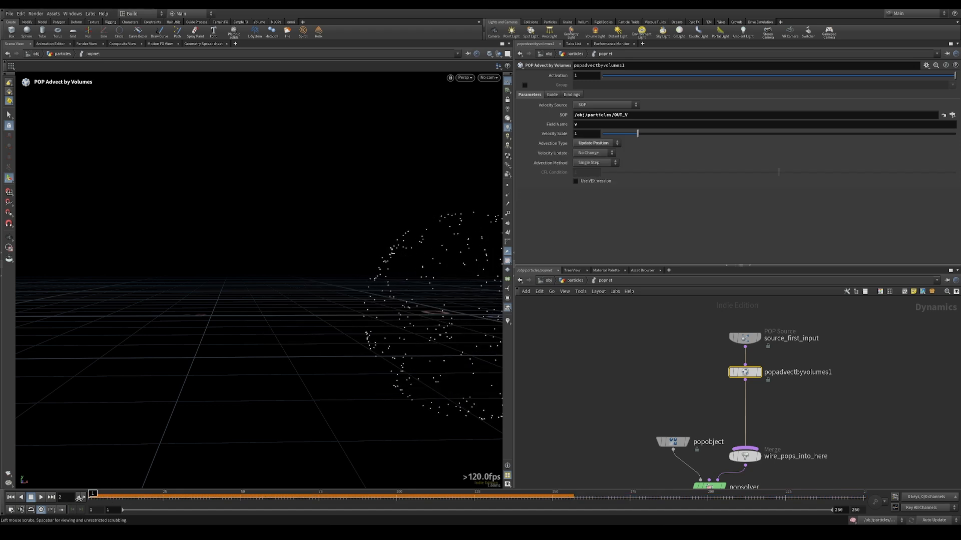
pyautogui.click(41, 498)
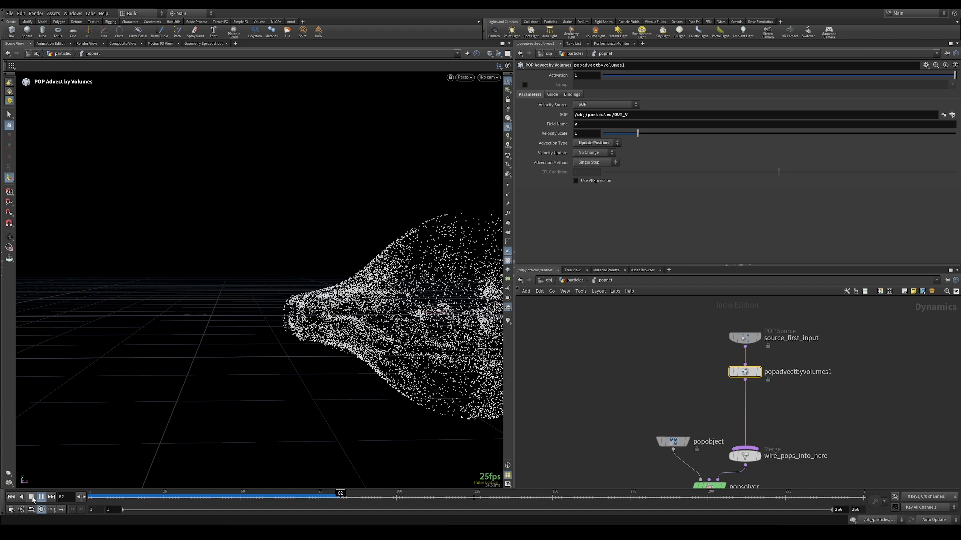
# Rewind the simulation, set the advection type to Update Velocity and inspect the particles during playback
pyautogui.click(31, 498)
pyautogui.click(11, 497)
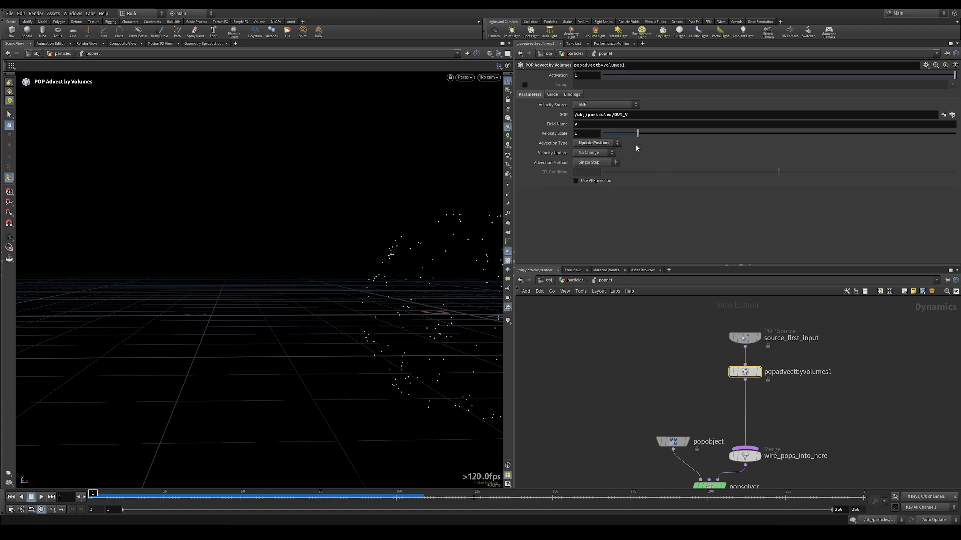
pyautogui.click(592, 159)
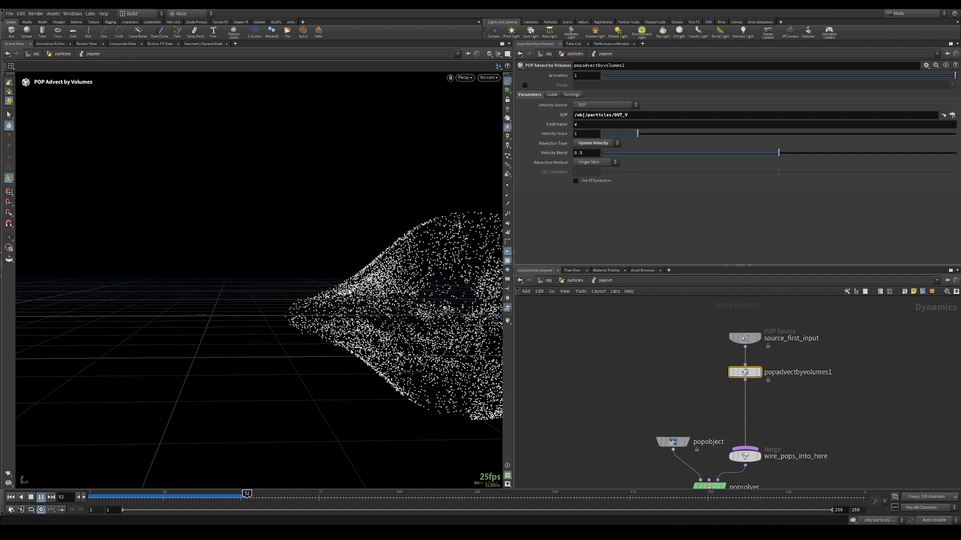
pyautogui.keyDown('alt'); pyautogui.moveTo(326, 281); pyautogui.dragTo(333, 292); pyautogui.keyUp('alt')
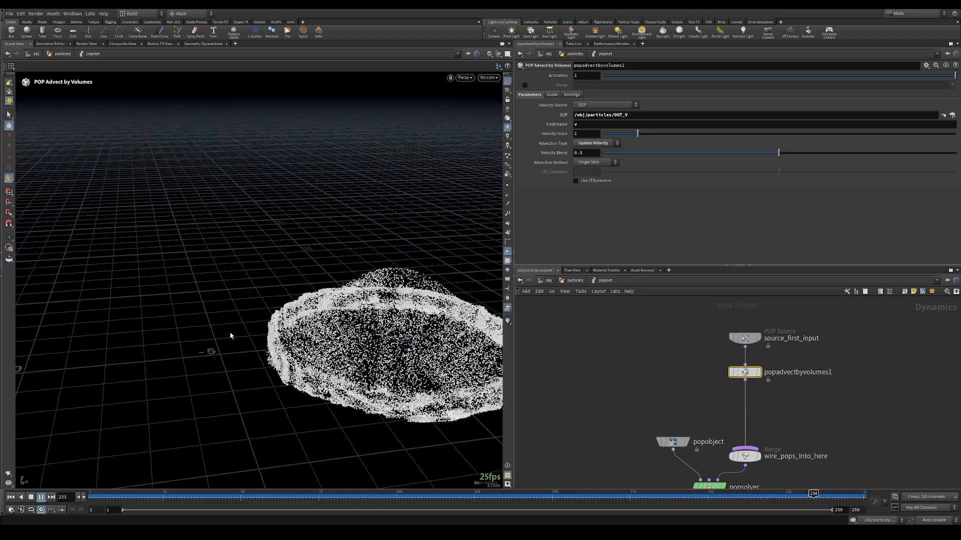
# Return to the particles network and rearrange the node chains to free space between the tube1 and circle1 chains
pyautogui.hotkey('ctrl', 'Up')
pyautogui.press('u')
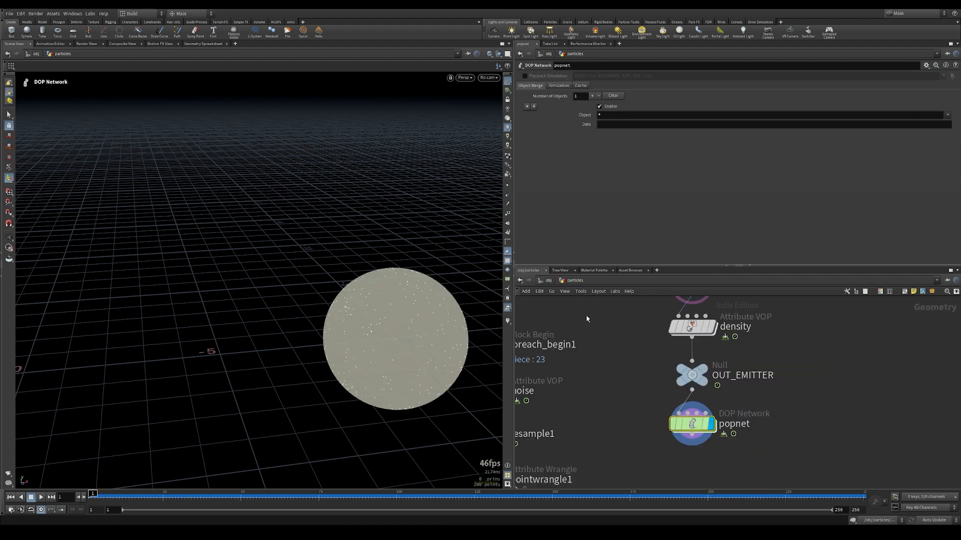
pyautogui.scroll(1, 767, 381)
pyautogui.scroll(-2, 750, 373)
pyautogui.moveTo(630, 383); pyautogui.dragTo(716, 330, button='middle')
pyautogui.scroll(-1, 697, 362)
pyautogui.moveTo(716, 328); pyautogui.dragTo(654, 355)
pyautogui.press('l')
pyautogui.moveTo(723, 372); pyautogui.dragTo(690, 411, button='middle')
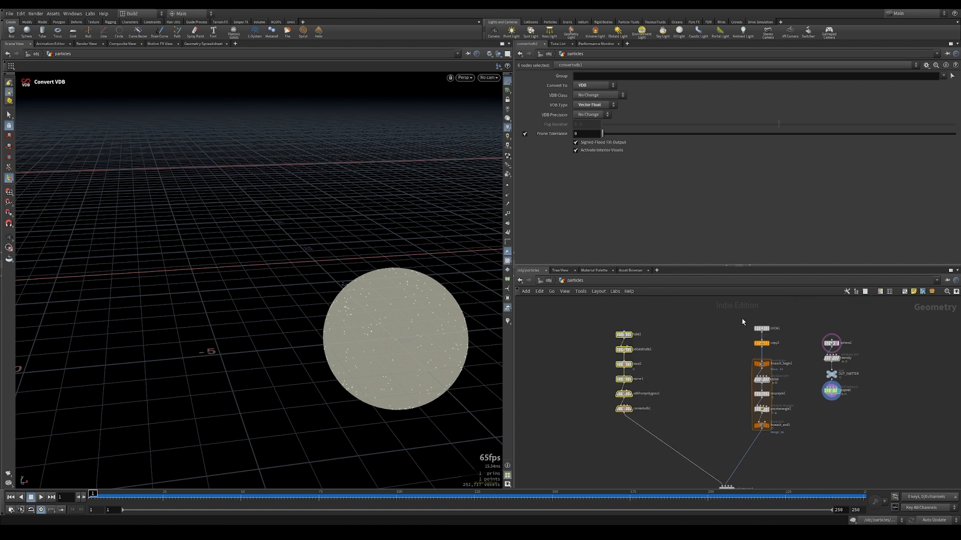
pyautogui.moveTo(743, 320); pyautogui.dragTo(781, 441)
pyautogui.moveTo(727, 489); pyautogui.dragTo(735, 460, button='middle')
pyautogui.moveTo(735, 459); pyautogui.dragTo(704, 446)
pyautogui.moveTo(721, 380); pyautogui.dragTo(712, 445, button='middle')
pyautogui.scroll(3, 730, 380)
# Add a Circle node between the tube1 and circle1 chains, display it and orient it to the ZX Plane
pyautogui.press('Tab')
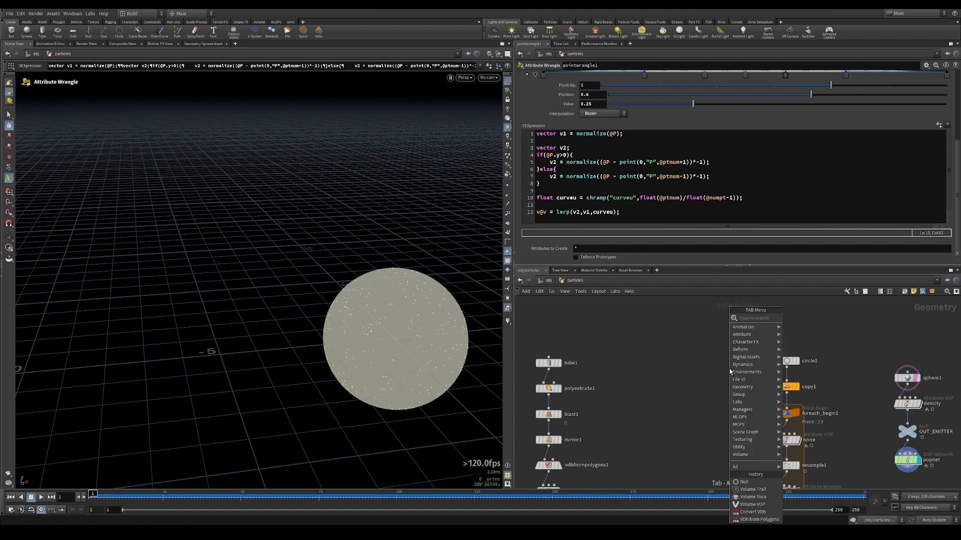
pyautogui.write('circle')
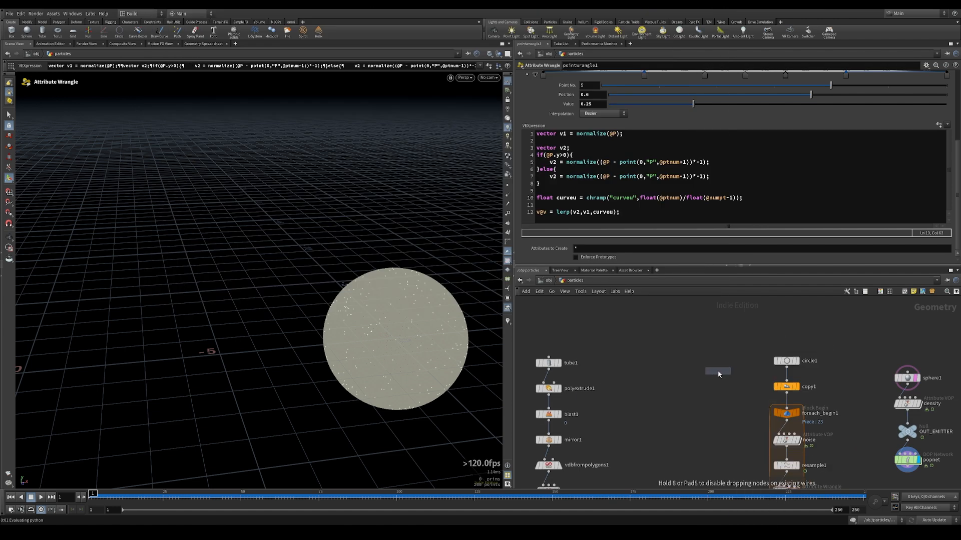
pyautogui.click(718, 375)
pyautogui.keyDown('alt'); pyautogui.moveTo(357, 345); pyautogui.dragTo(448, 303); pyautogui.keyUp('alt')
pyautogui.keyDown('alt'); pyautogui.moveTo(394, 297); pyautogui.dragTo(346, 303, button='middle'); pyautogui.keyUp('alt')
pyautogui.press('Return')
pyautogui.click(589, 85)
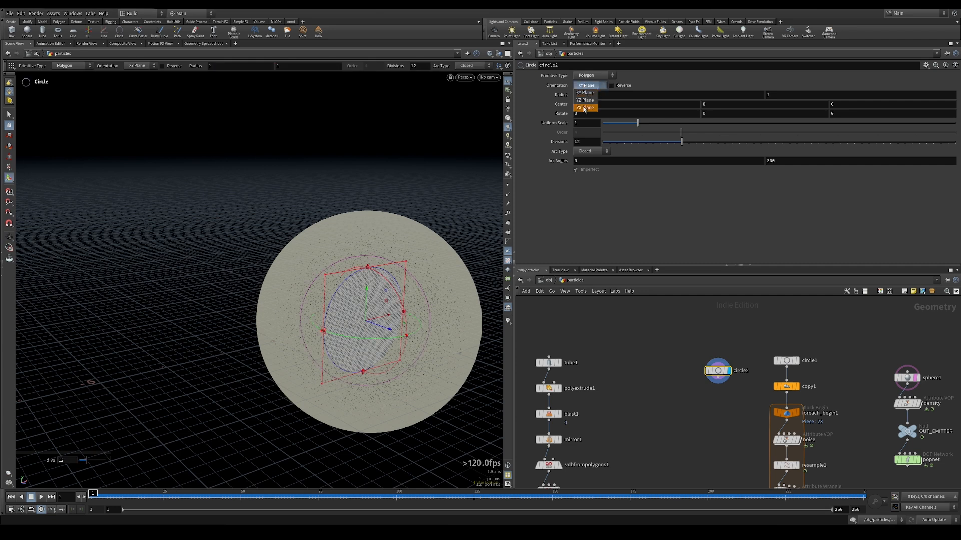
pyautogui.click(584, 108)
pyautogui.keyDown('alt'); pyautogui.moveTo(408, 241); pyautogui.dragTo(390, 292); pyautogui.keyUp('alt')
pyautogui.scroll(-5, 221, 272)
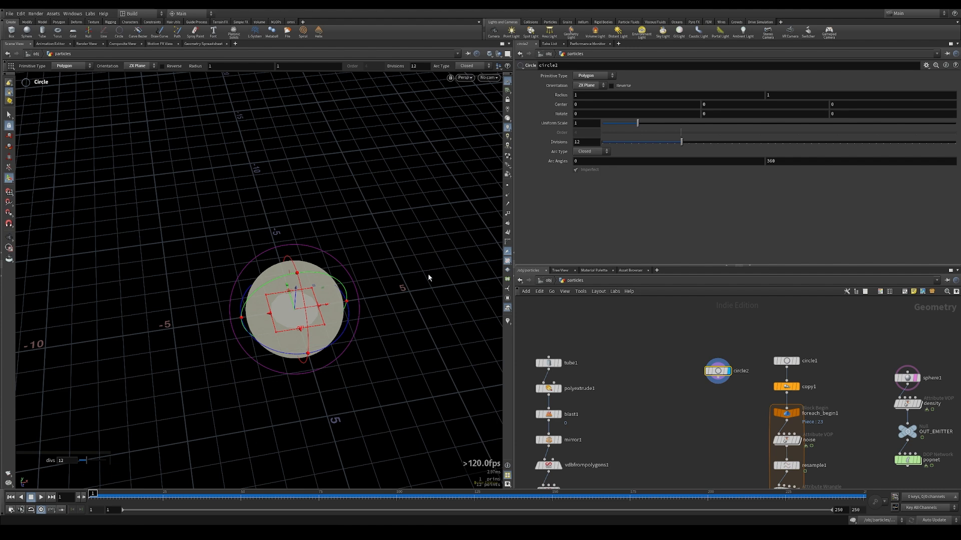
# Set both radii of circle2 to 2 so that it matches the emitter sphere's width
pyautogui.keyDown('alt'); pyautogui.moveTo(218, 386); pyautogui.dragTo(298, 338); pyautogui.keyUp('alt')
pyautogui.keyDown('alt'); pyautogui.moveTo(297, 338); pyautogui.dragTo(418, 350, button='right'); pyautogui.keyUp('alt')
pyautogui.keyDown('alt'); pyautogui.moveTo(326, 347); pyautogui.dragTo(290, 369, button='middle'); pyautogui.keyUp('alt')
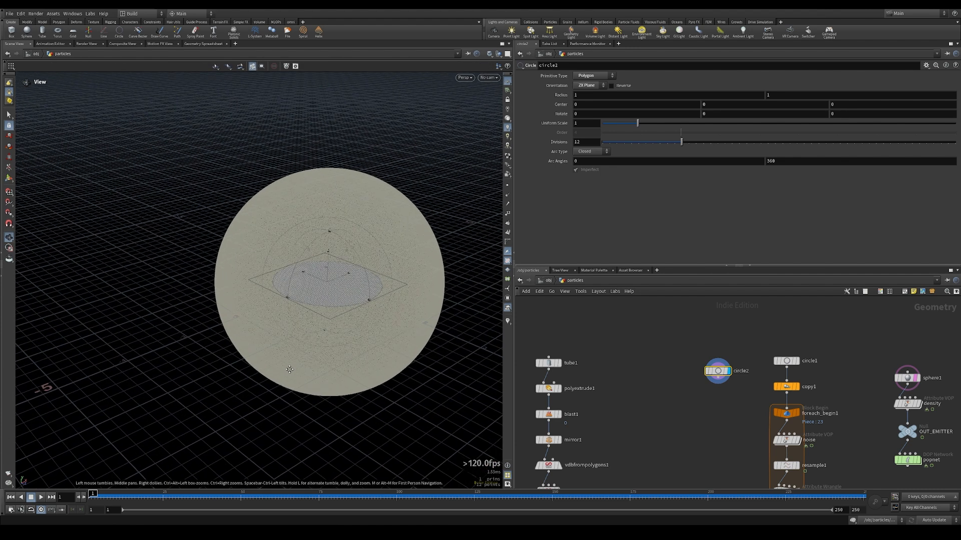
pyautogui.press('Return')
pyautogui.moveTo(575, 95); pyautogui.dragTo(597, 96, button='middle')
pyautogui.moveTo(292, 279)
pyautogui.keyDown('alt'); pyautogui.mouseDown()
pyautogui.moveTo(275, 392)
pyautogui.moveTo(283, 284)
pyautogui.mouseUp(); pyautogui.keyUp('alt')
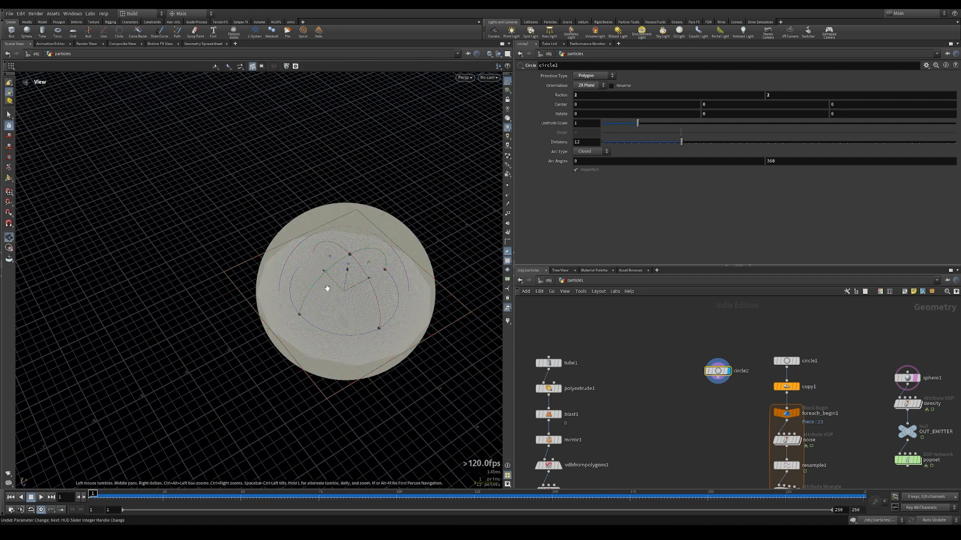
pyautogui.moveTo(327, 289); pyautogui.dragTo(384, 268)
pyautogui.press('Return')
# Set circle2's divisions to 50 and its arc type to Open Arc
pyautogui.click(581, 142)
pyautogui.write('4')
pyautogui.write('0')
pyautogui.press('Return')
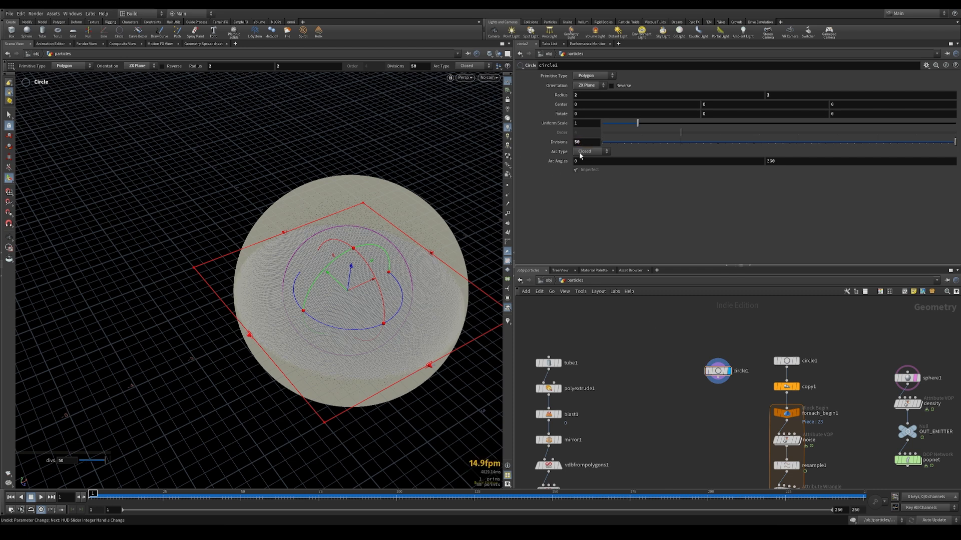
pyautogui.click(581, 153)
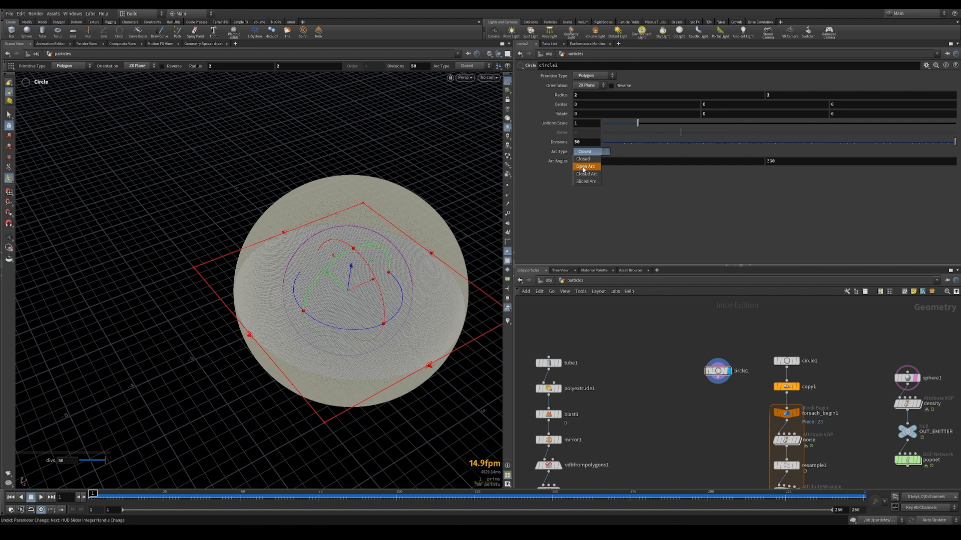
pyautogui.click(583, 167)
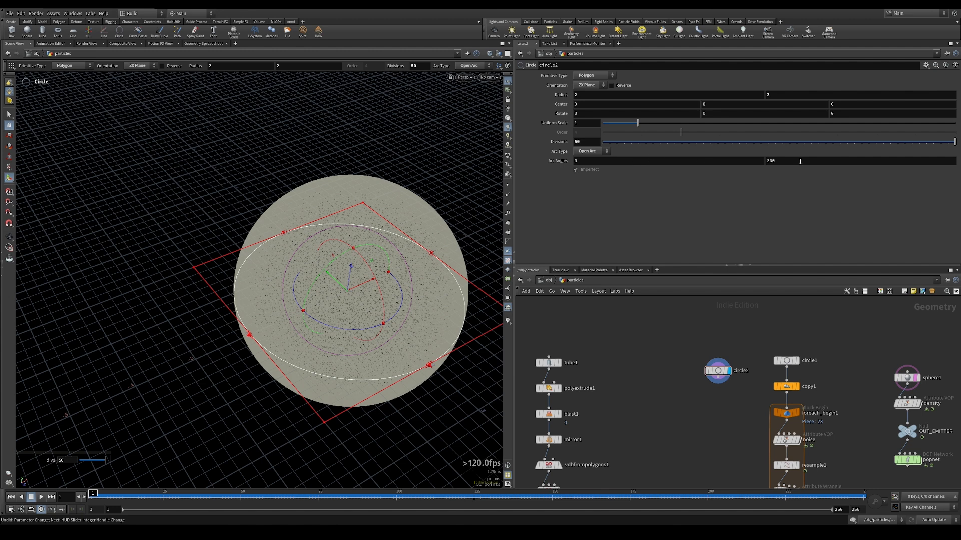
# Try a Copy and Transform node on circle2 with 10 copies and a uniform scale of 1.21, and delete the node
pyautogui.press('Tab')
pyautogui.write('copyt')
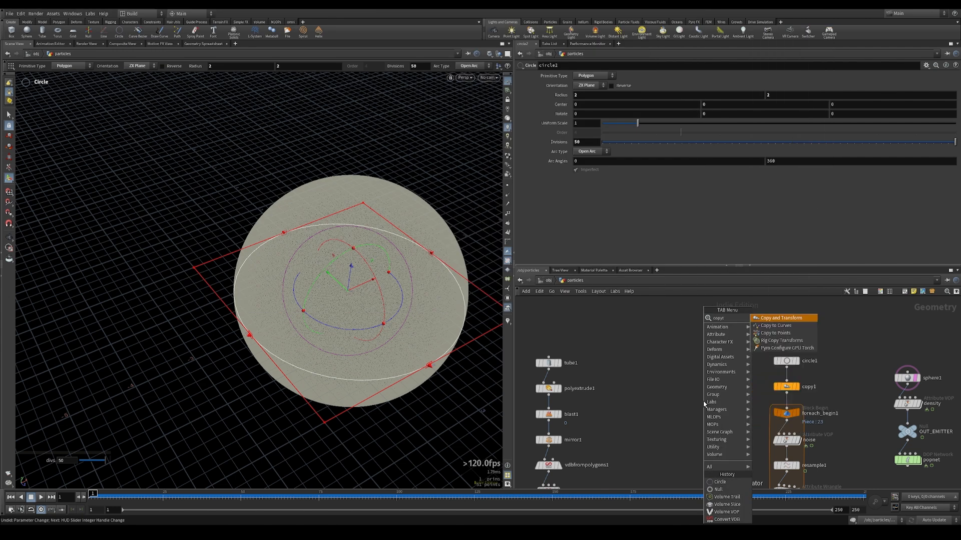
pyautogui.press('Return')
pyautogui.click(712, 407)
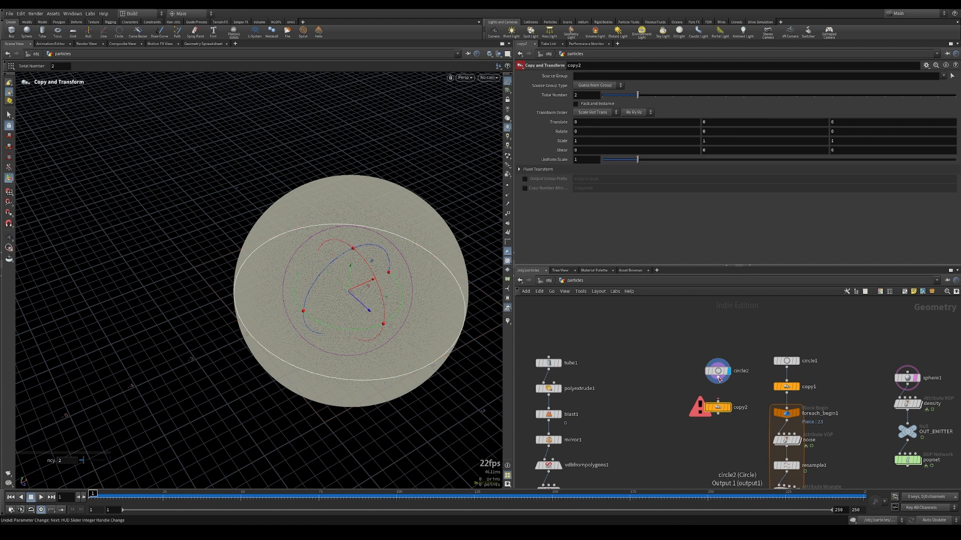
pyautogui.moveTo(638, 95); pyautogui.dragTo(780, 95)
pyautogui.moveTo(638, 159); pyautogui.dragTo(645, 159)
pyautogui.hotkey('space', '2')
pyautogui.scroll(-3, 154, 152)
pyautogui.scroll(6, 154, 151)
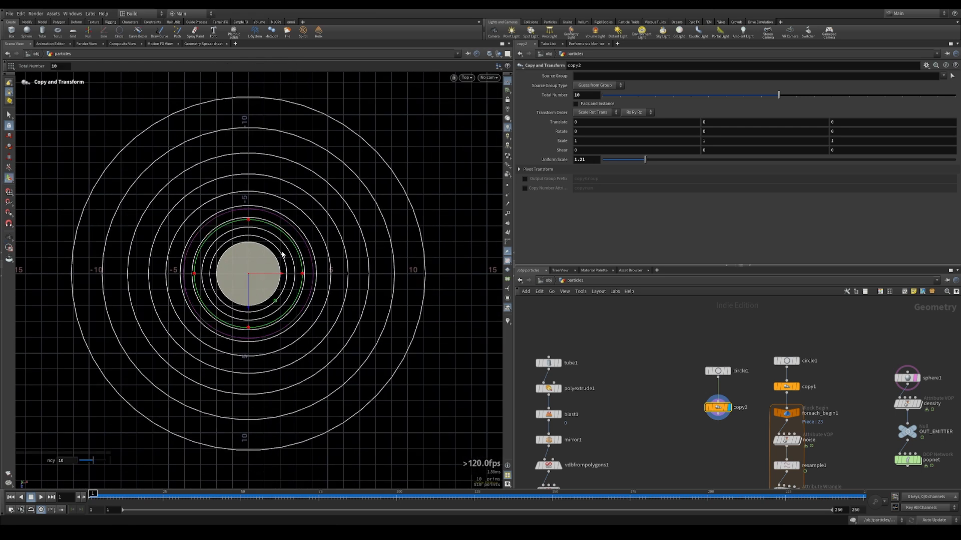
pyautogui.hotkey('space', '1')
pyautogui.press('Delete')
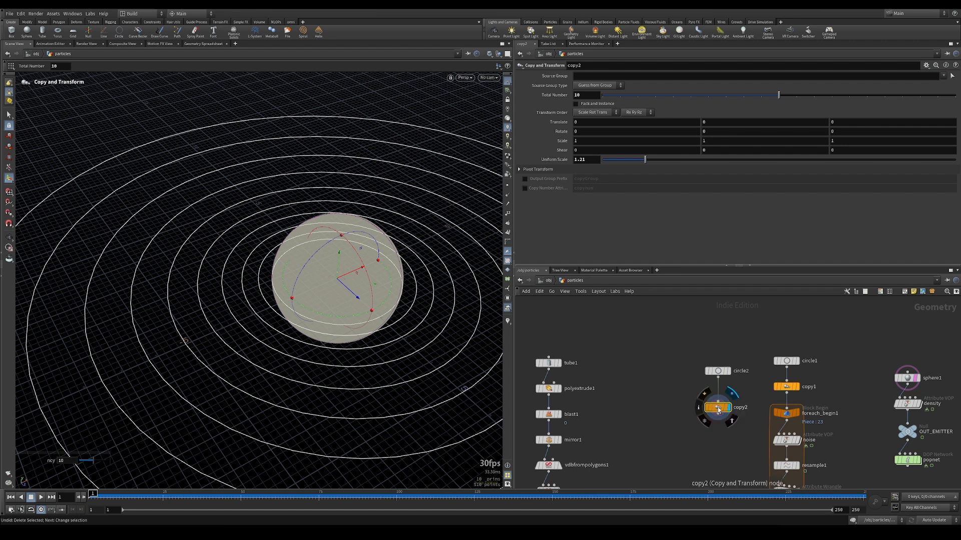
# Add a Line node beside circle2 with length 0 and 12 points
pyautogui.moveTo(721, 383); pyautogui.dragTo(701, 380)
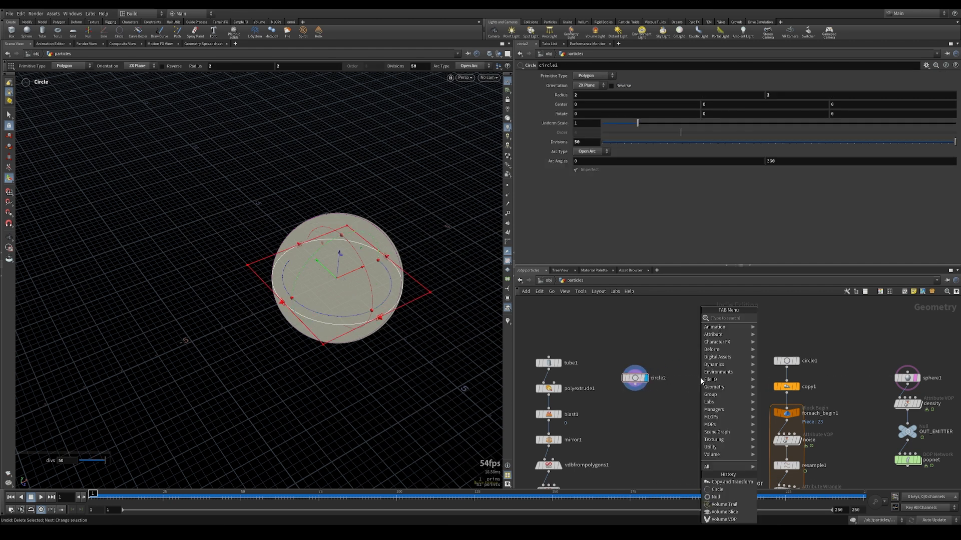
pyautogui.click(785, 332)
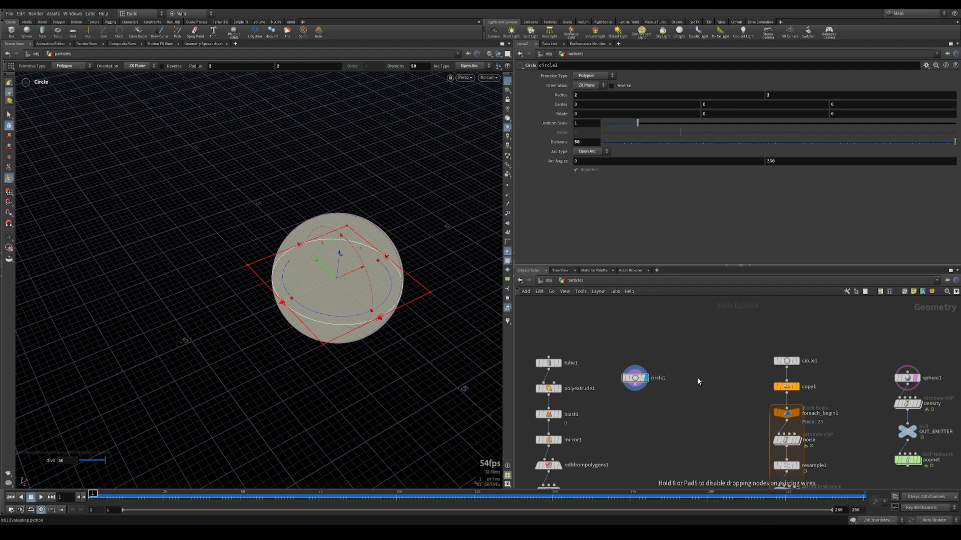
pyautogui.click(698, 378)
pyautogui.click(586, 103)
pyautogui.write('0')
pyautogui.press('Return')
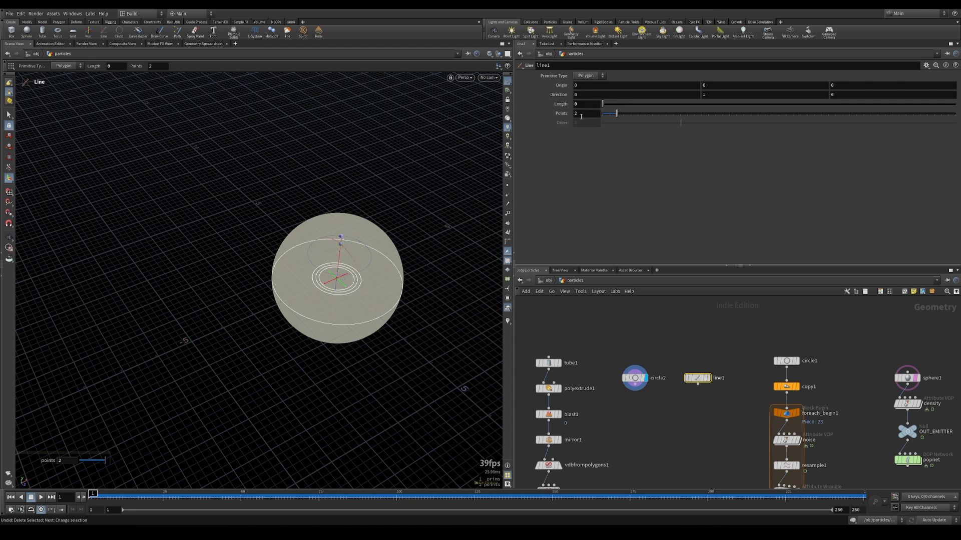
pyautogui.click(582, 114)
pyautogui.write('12')
pyautogui.press('Return')
pyautogui.click(710, 380)
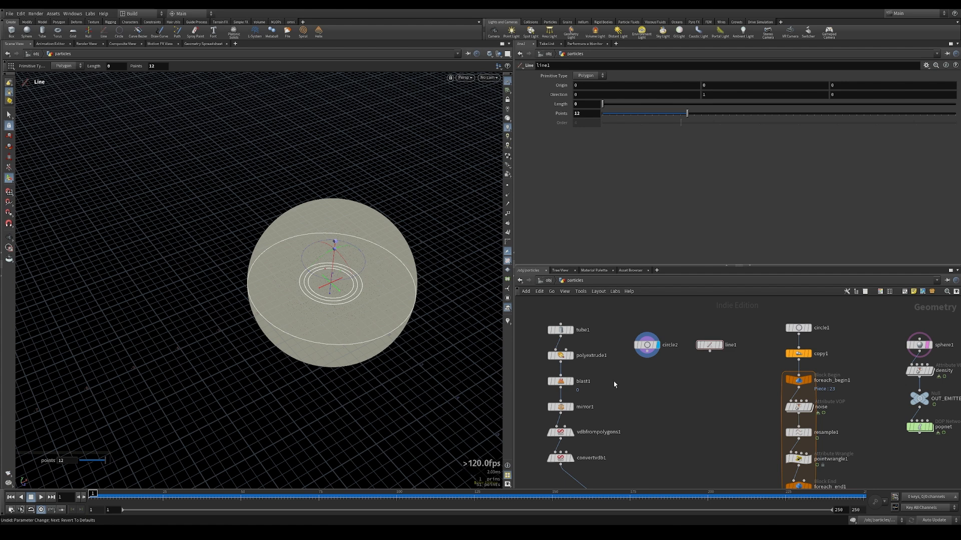
# Add a Copy to Points node, wire circle2 as its source and line1 as its target points, and display it
pyautogui.press('Tab')
pyautogui.write('copyt')
pyautogui.press('Down')
pyautogui.press('Down')
pyautogui.press('Return')
pyautogui.click(689, 389)
pyautogui.moveTo(646, 353); pyautogui.dragTo(684, 382)
pyautogui.moveTo(710, 352); pyautogui.dragTo(686, 404)
pyautogui.click(700, 390)
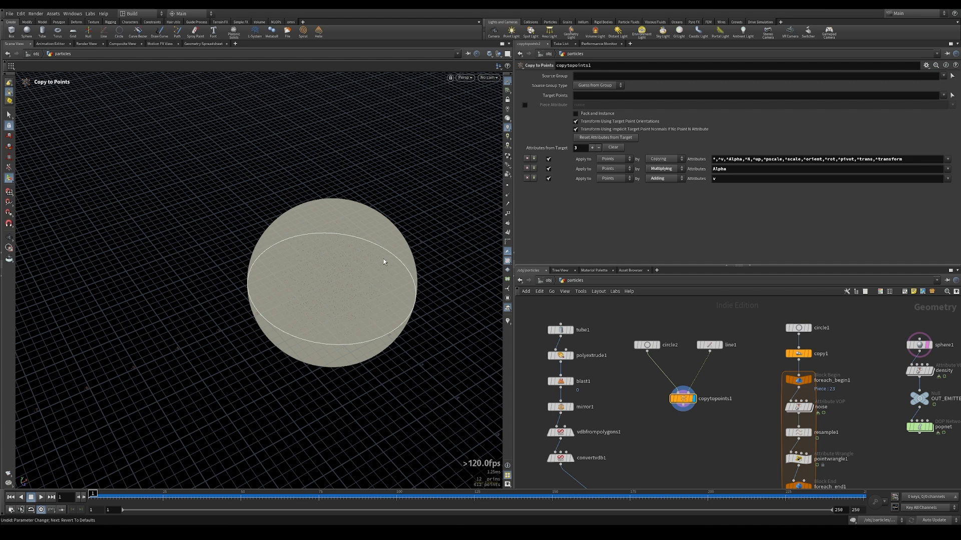
# Insert a Point Wrangle between line1 and copytopoints1
pyautogui.press('Tab')
pyautogui.write('wrang')
pyautogui.press('Down')
pyautogui.press('Down')
pyautogui.press('Down')
pyautogui.press('Return')
pyautogui.click(708, 368)
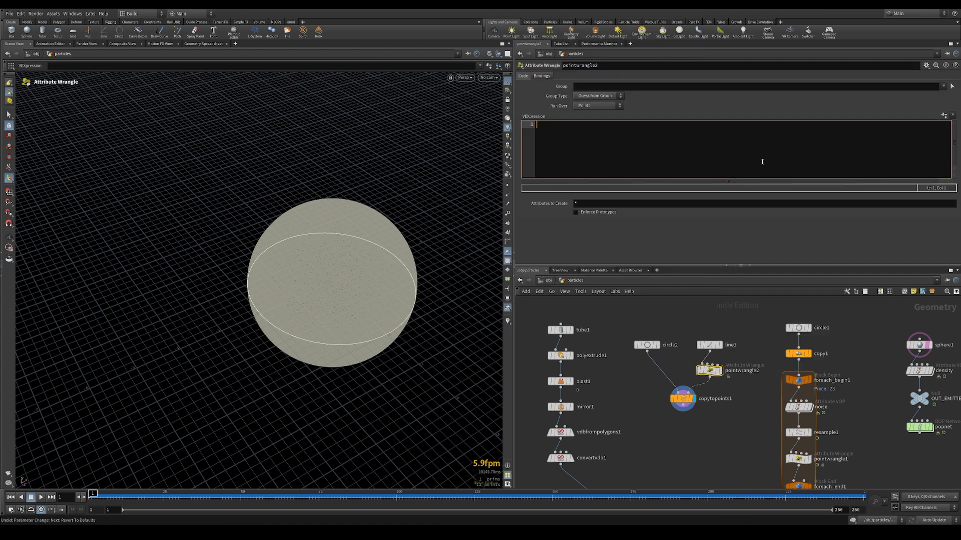
pyautogui.write('float pt')
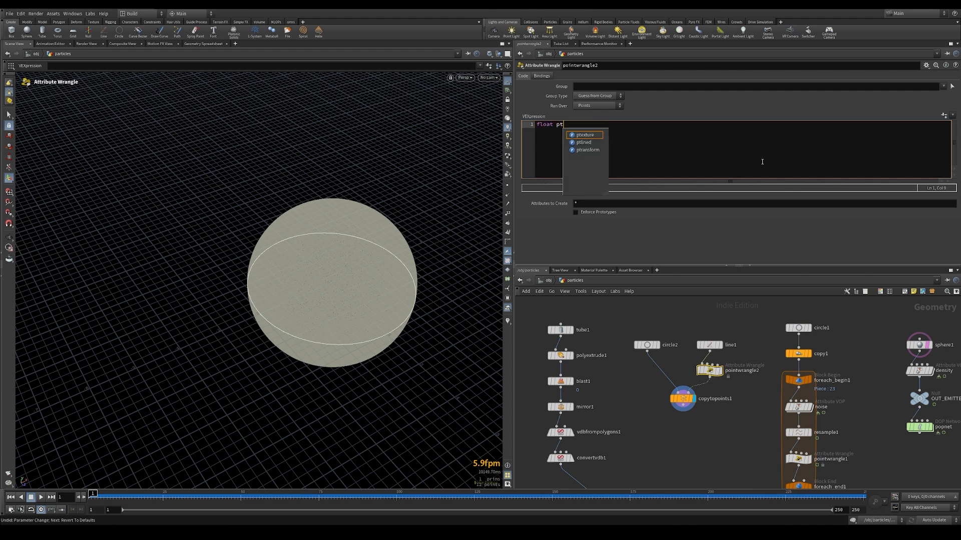
pyautogui.write(' = fl')
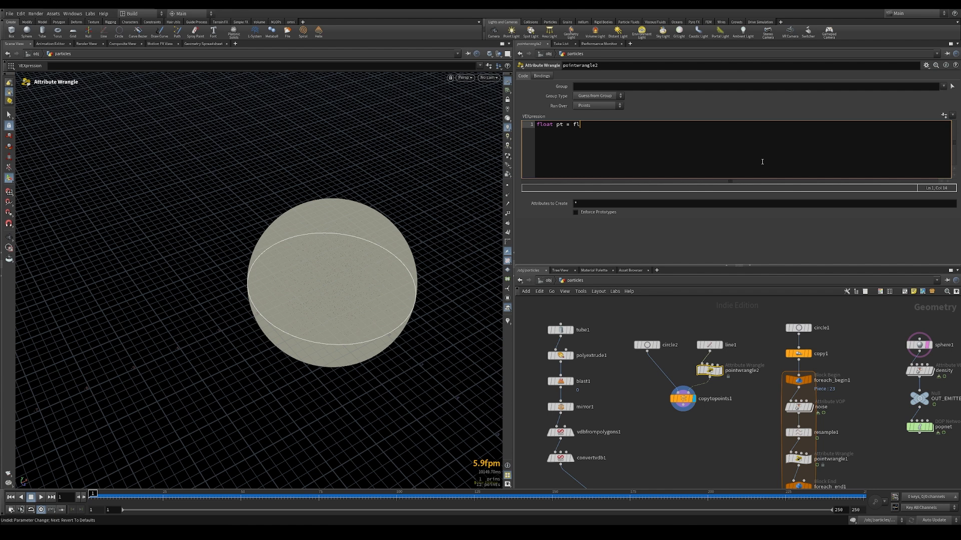
pyautogui.write('oat(@ptnum);')
pyautogui.press('Return')
pyautogui.write('föl')
pyautogui.press('BackSpace')
pyautogui.press('BackSpace')
pyautogui.press('BackSpace')
pyautogui.write('float npt = float(@numpt);')
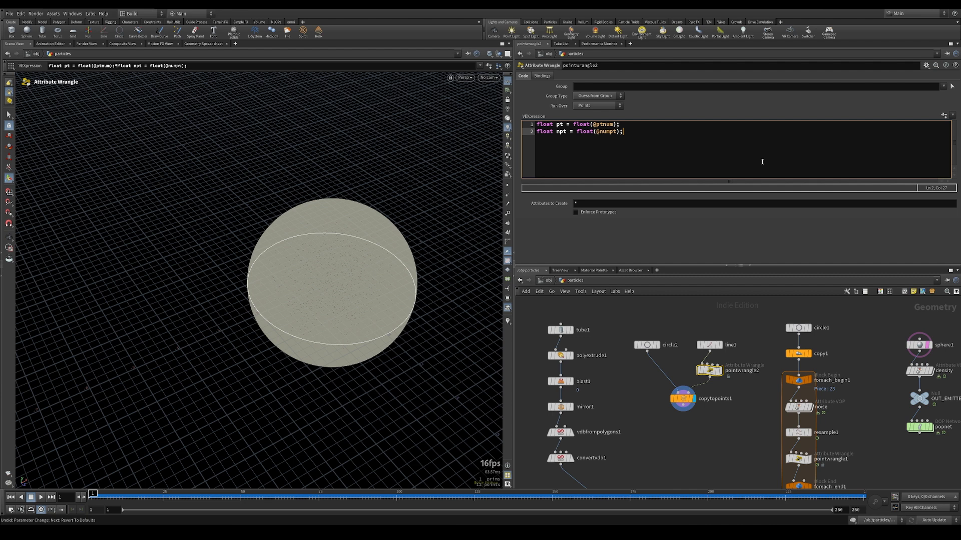
# In pointwrangle2, add the VEX line "f@pscale = pt/npt;" and apply the code
pyautogui.press('Return')
pyautogui.press('Return')
pyautogui.write('f@pscale = pt')
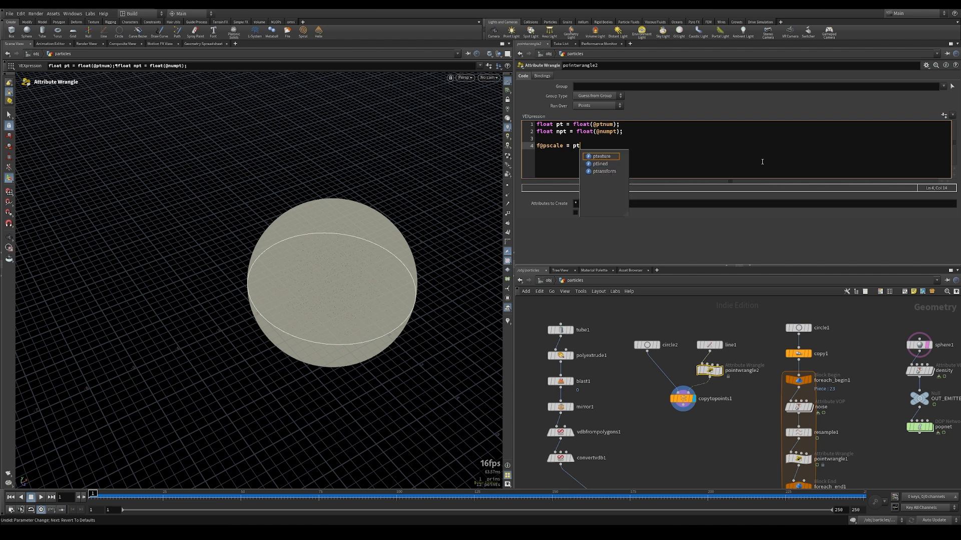
pyautogui.write('/npt;')
pyautogui.hotkey('ctrl', 'Return')
pyautogui.click(616, 131)
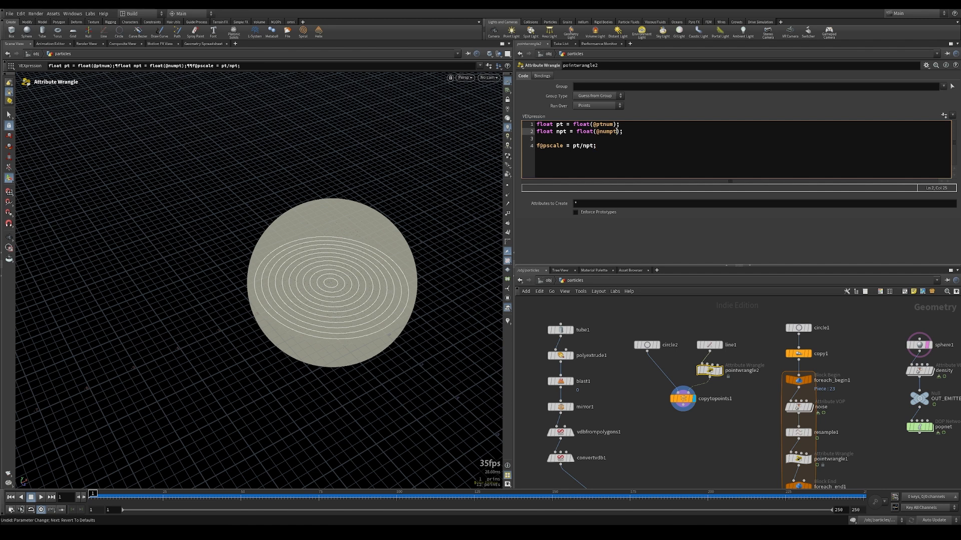
pyautogui.write('-1')
pyautogui.hotkey('ctrl', 'Return')
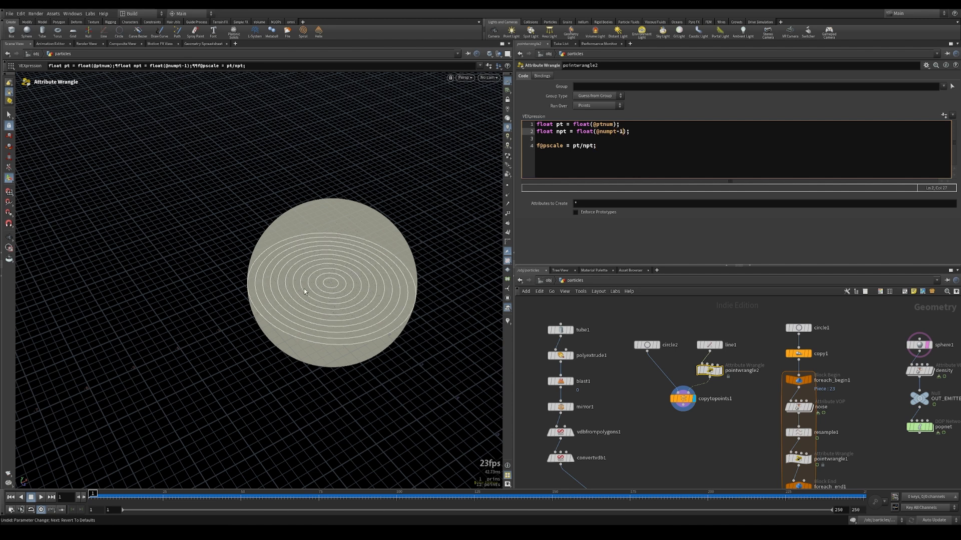
# Remap the pscale expression to fit01(pt/npt,chf("min"),chf("max")) and create its Min and Max parameters
pyautogui.click(572, 146)
pyautogui.write('fit01(')
pyautogui.press('Right')
pyautogui.press('Right')
pyautogui.press('Right')
pyautogui.press('Right')
pyautogui.write(',chf("')
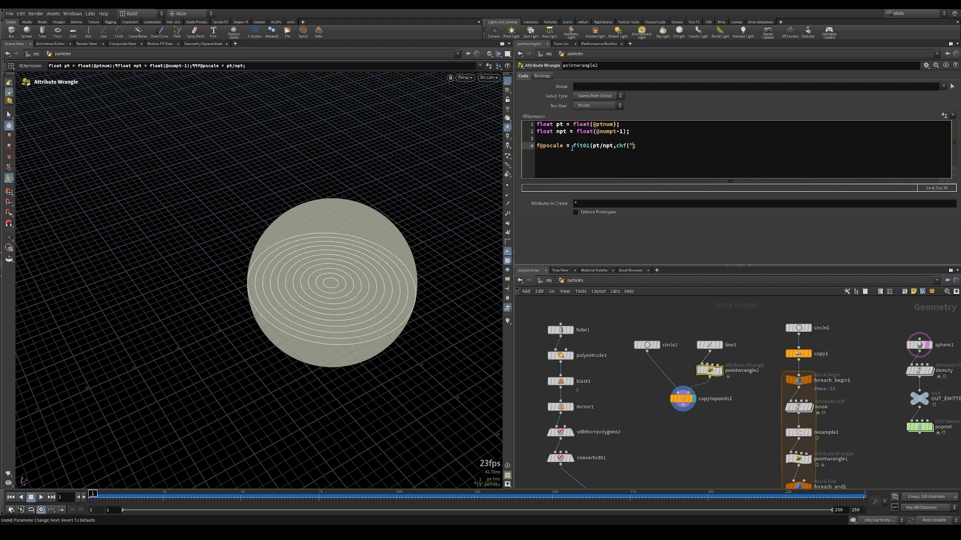
pyautogui.write('min"),chf("max"))')
pyautogui.click(943, 116)
# Set pointwrangle2's Min to 1 and Max to 6 to spread the rings around the sphere
pyautogui.click(587, 115)
pyautogui.write('1')
pyautogui.press('Return')
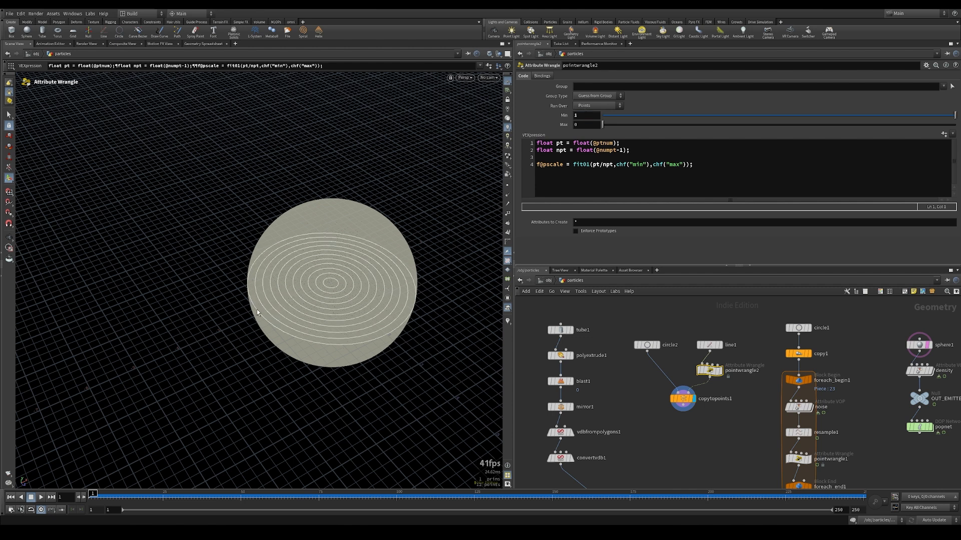
pyautogui.moveTo(603, 125); pyautogui.dragTo(956, 126)
pyautogui.keyDown('alt'); pyautogui.moveTo(330, 236); pyautogui.dragTo(233, 260, button='right'); pyautogui.keyUp('alt')
pyautogui.keyDown('alt'); pyautogui.moveTo(233, 259); pyautogui.dragTo(242, 240, button='middle'); pyautogui.keyUp('alt')
pyautogui.moveTo(587, 126); pyautogui.dragTo(588, 128, button='middle')
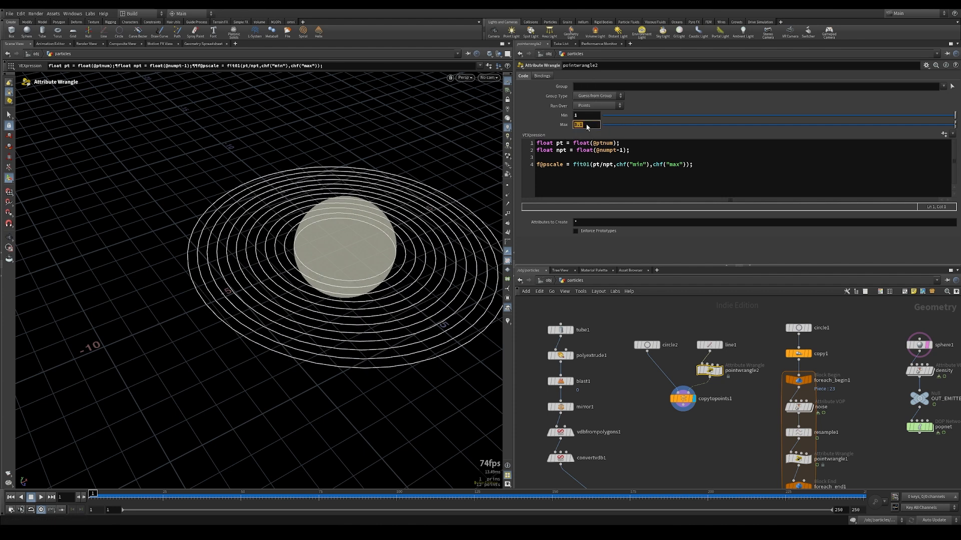
pyautogui.write('6')
pyautogui.press('Return')
pyautogui.keyDown('alt'); pyautogui.moveTo(246, 202); pyautogui.dragTo(238, 246); pyautogui.keyUp('alt')
pyautogui.keyDown('alt'); pyautogui.moveTo(239, 247); pyautogui.dragTo(349, 300, button='right'); pyautogui.keyUp('alt')
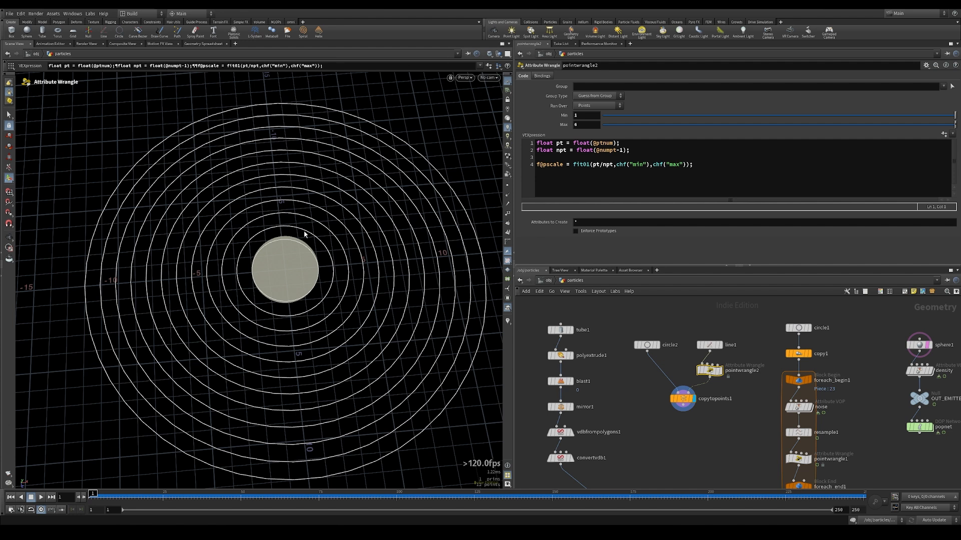
# Duplicate the for-each block containing noise, resample1 and pointwrangle1, and feed copytopoints1 into the copy
pyautogui.moveTo(651, 347); pyautogui.dragTo(634, 345, button='middle')
pyautogui.moveTo(634, 344); pyautogui.dragTo(641, 368)
pyautogui.moveTo(628, 326); pyautogui.dragTo(677, 356)
pyautogui.scroll(-4, 711, 356)
pyautogui.keyDown('shift'); pyautogui.click(751, 369); pyautogui.keyUp('shift')
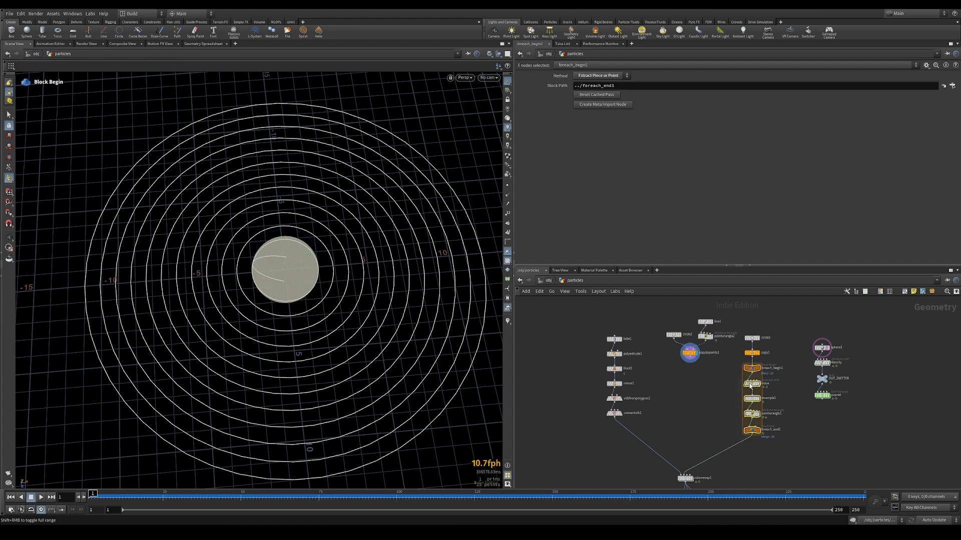
pyautogui.keyDown('alt'); pyautogui.moveTo(750, 371); pyautogui.dragTo(704, 368); pyautogui.keyUp('alt')
pyautogui.scroll(4, 672, 359)
pyautogui.click(673, 358)
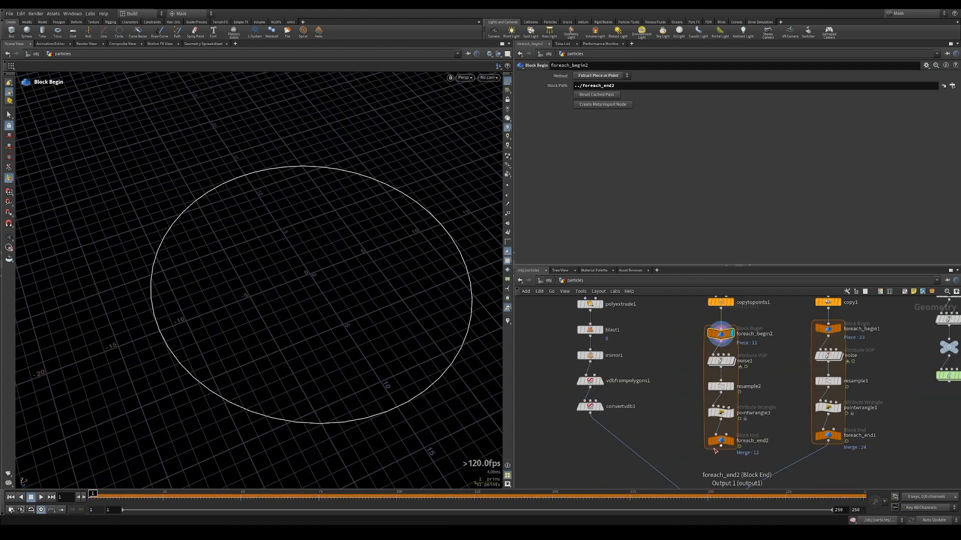
# Display foreach_end2 and turn on the velocity trails of its points in the viewport
pyautogui.click(720, 440)
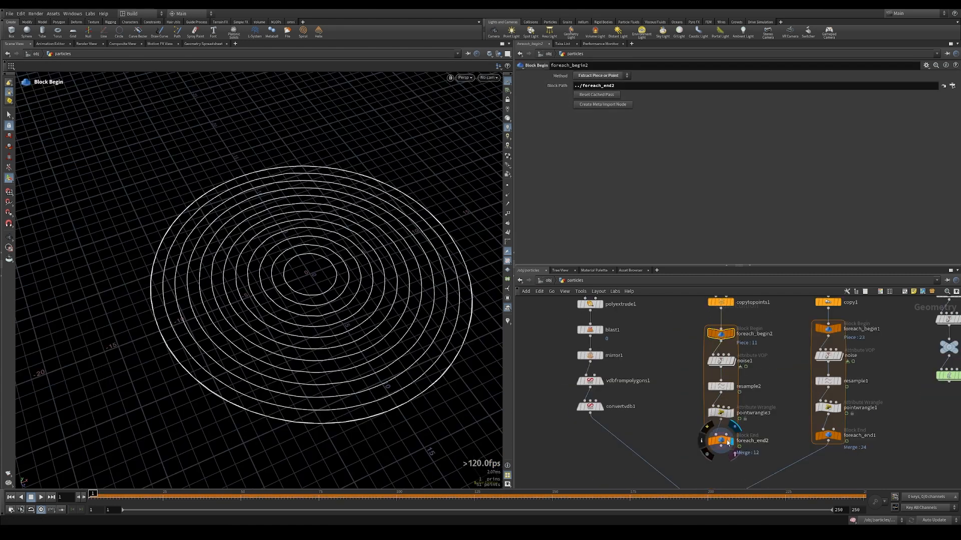
pyautogui.moveTo(325, 315); pyautogui.dragTo(306, 311)
pyautogui.moveTo(715, 360)
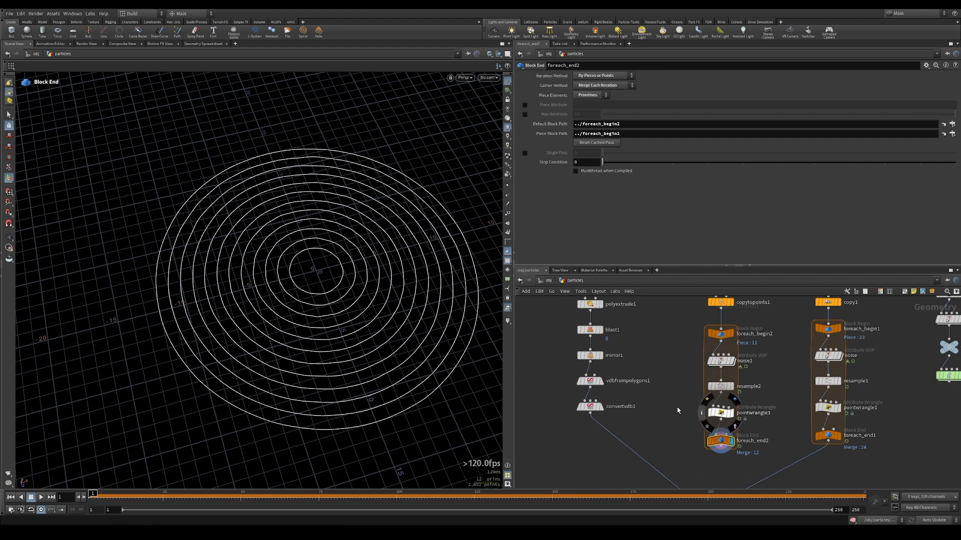
pyautogui.click(507, 321)
pyautogui.keyDown('alt'); pyautogui.moveTo(290, 310); pyautogui.dragTo(350, 280); pyautogui.keyUp('alt')
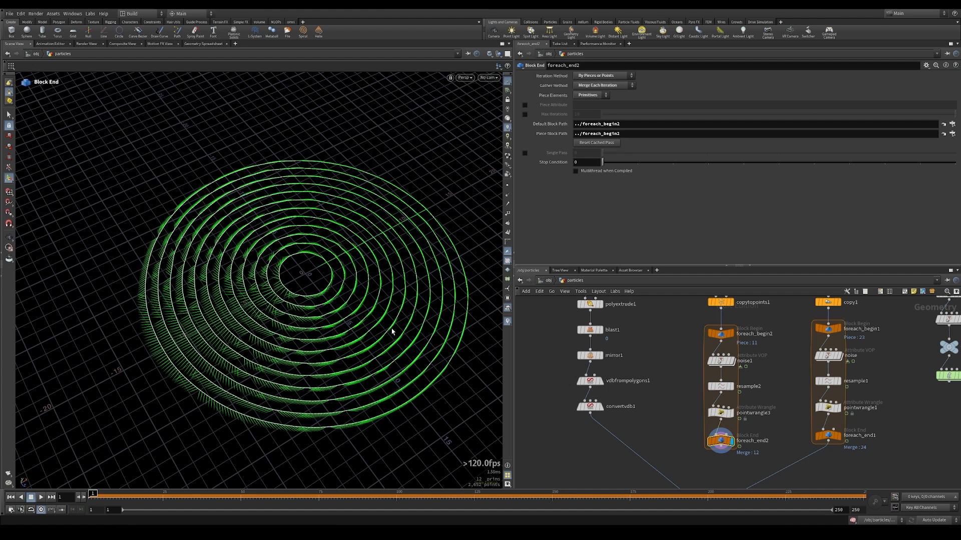
pyautogui.click(721, 414)
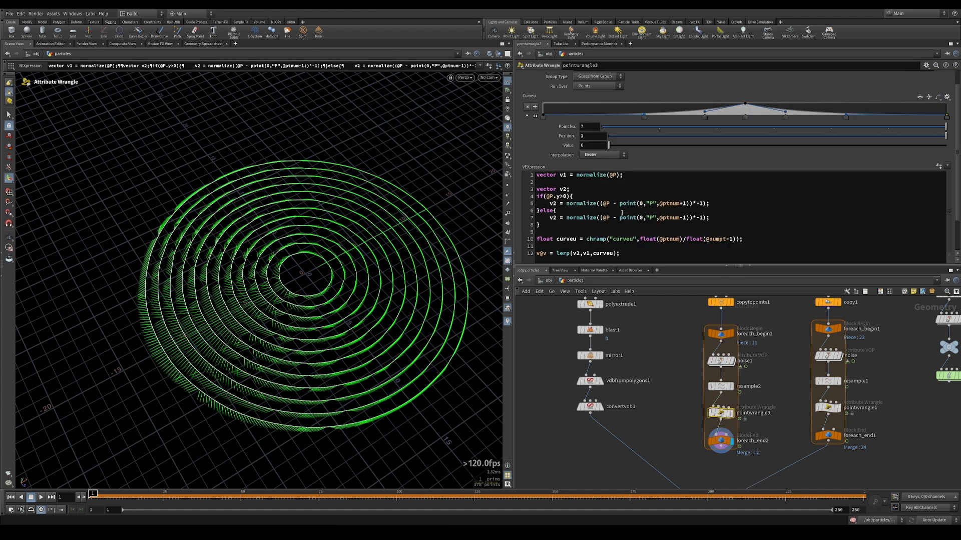
pyautogui.moveTo(959, 184); pyautogui.dragTo(960, 191)
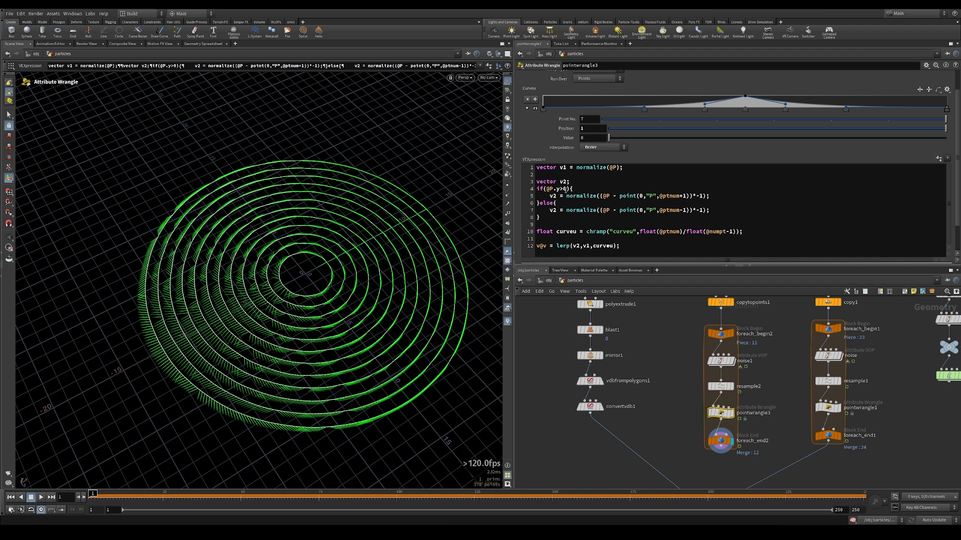
pyautogui.click(509, 215)
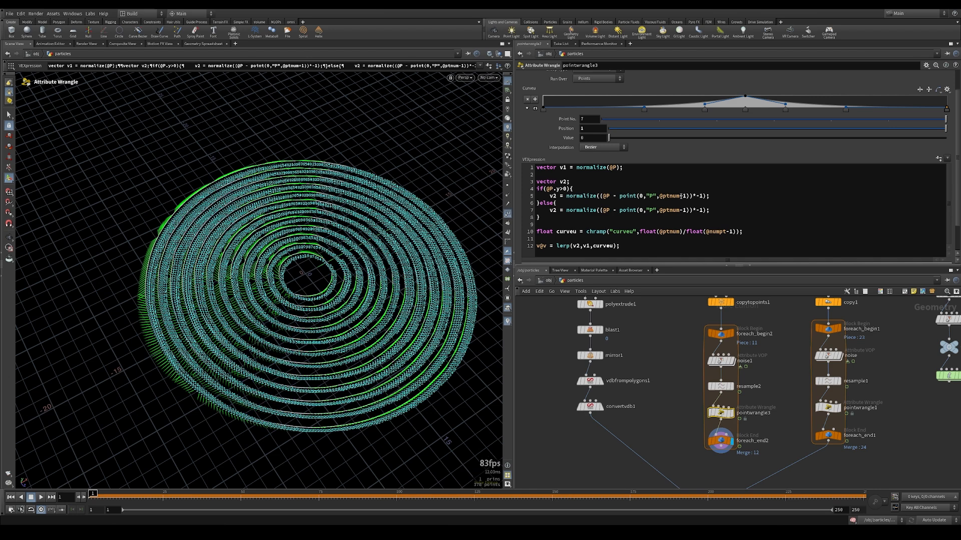
pyautogui.scroll(10, 429, 189)
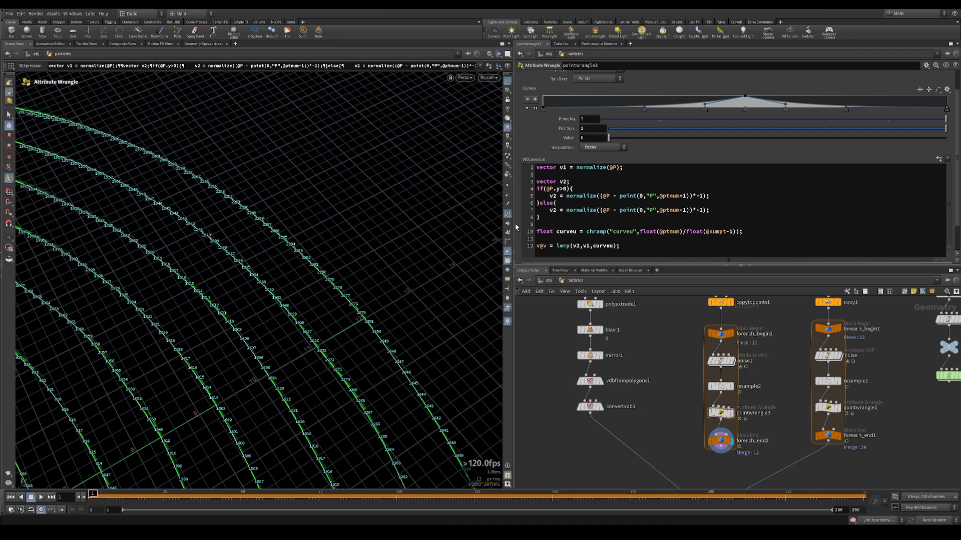
pyautogui.moveTo(546, 189); pyautogui.dragTo(568, 189)
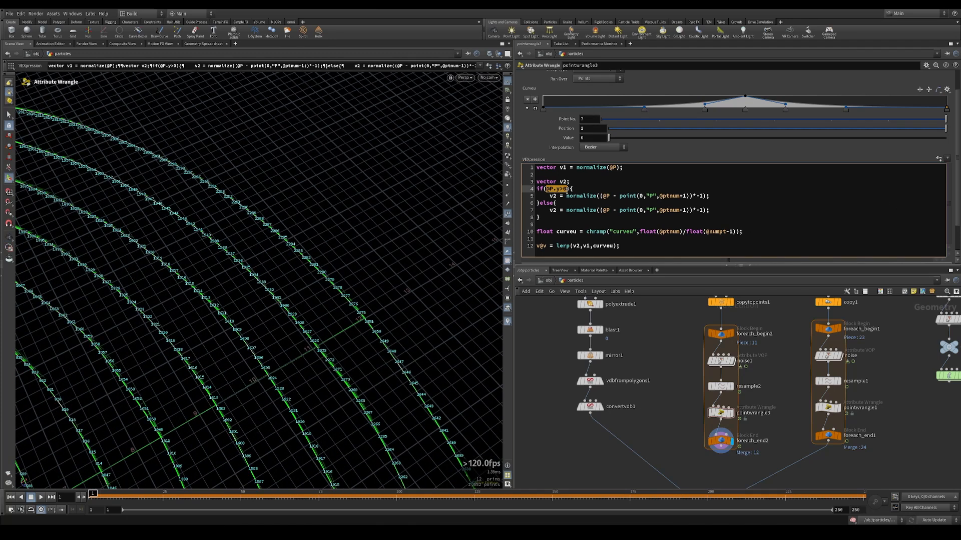
pyautogui.write('@ptnum !=')
pyautogui.write('@numpt-1')
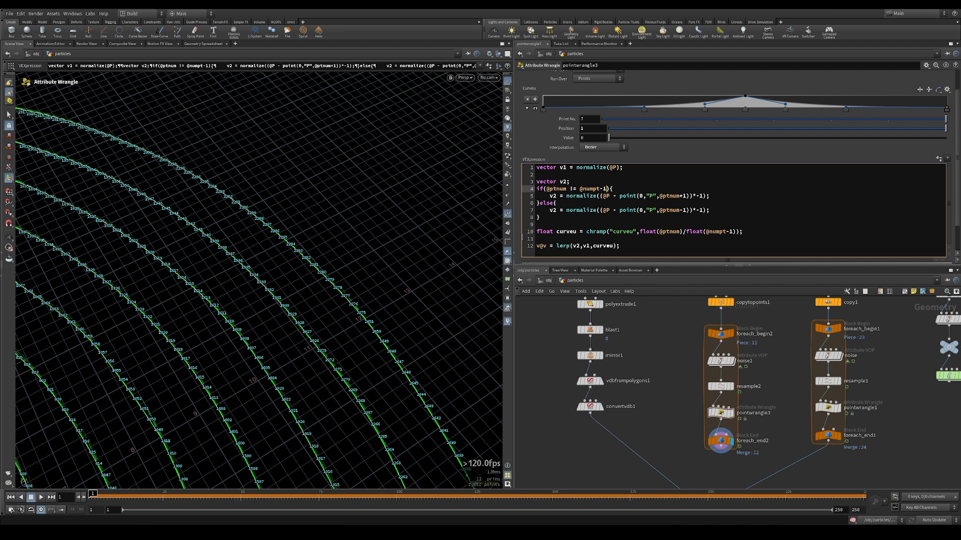
pyautogui.scroll(-5, 399, 242)
pyautogui.hotkey('ctrl', 'z')
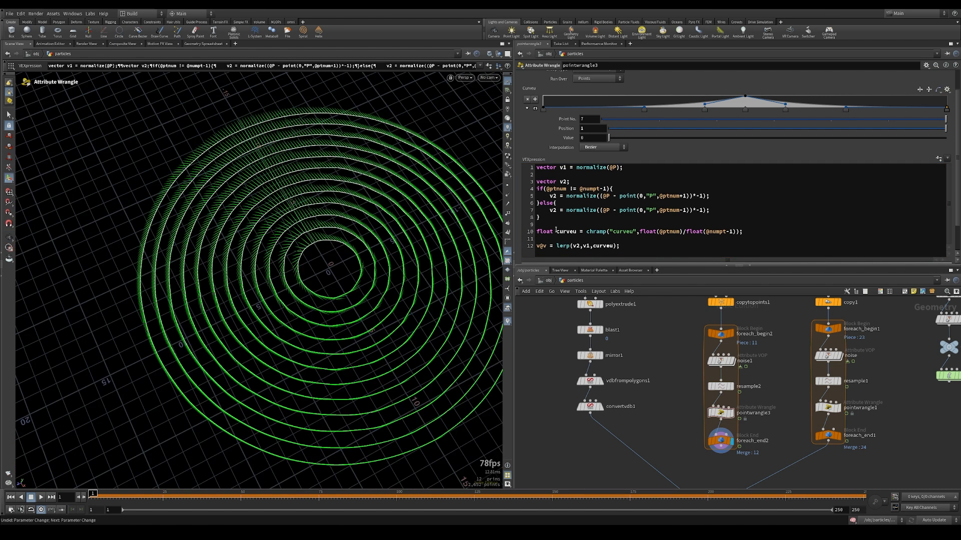
# Replace the curveu ramp line in pointwrangle3 with "float bias = chf("bias");"
pyautogui.tripleClick(669, 231)
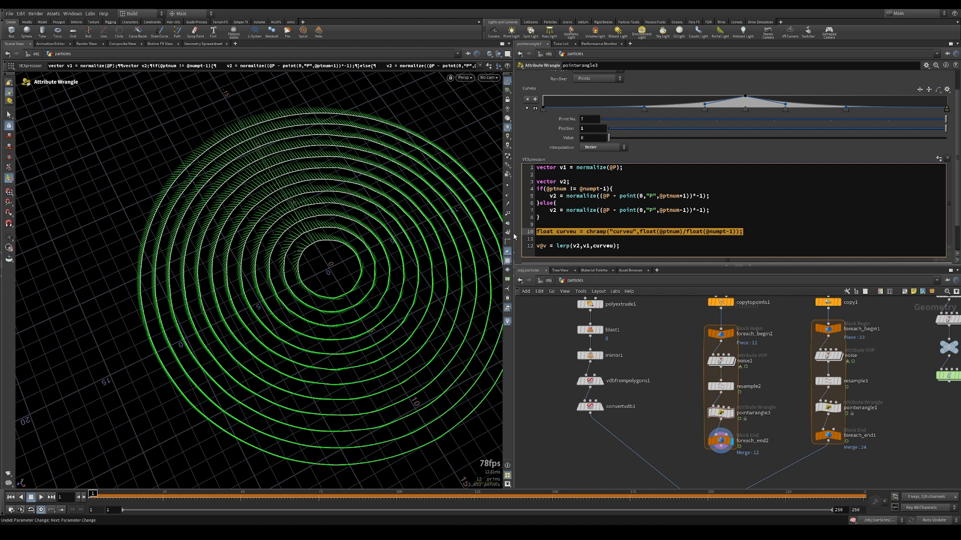
pyautogui.press('BackSpace')
pyautogui.write('ch')
pyautogui.press('BackSpace')
pyautogui.press('BackSpace')
pyautogui.press('BackSpace')
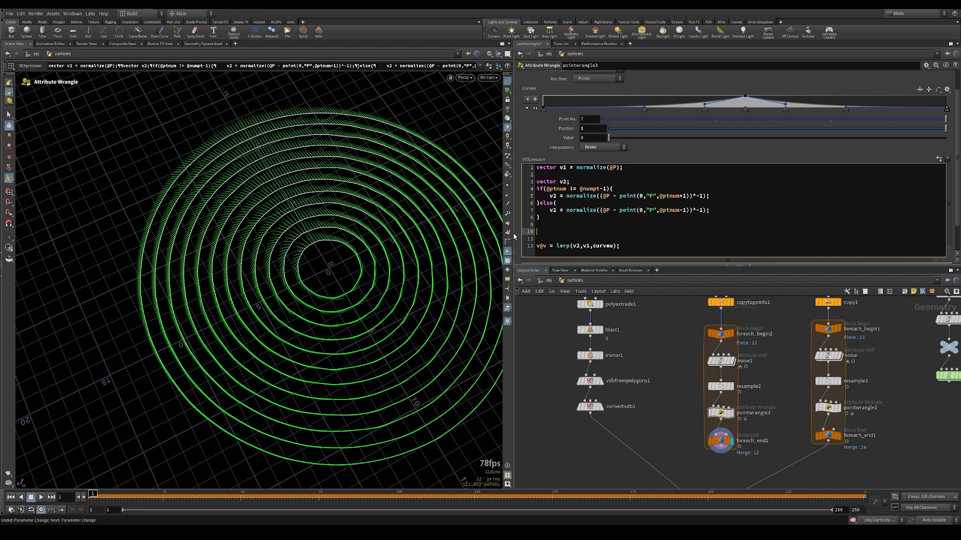
pyautogui.write('float bias = chf("bias");')
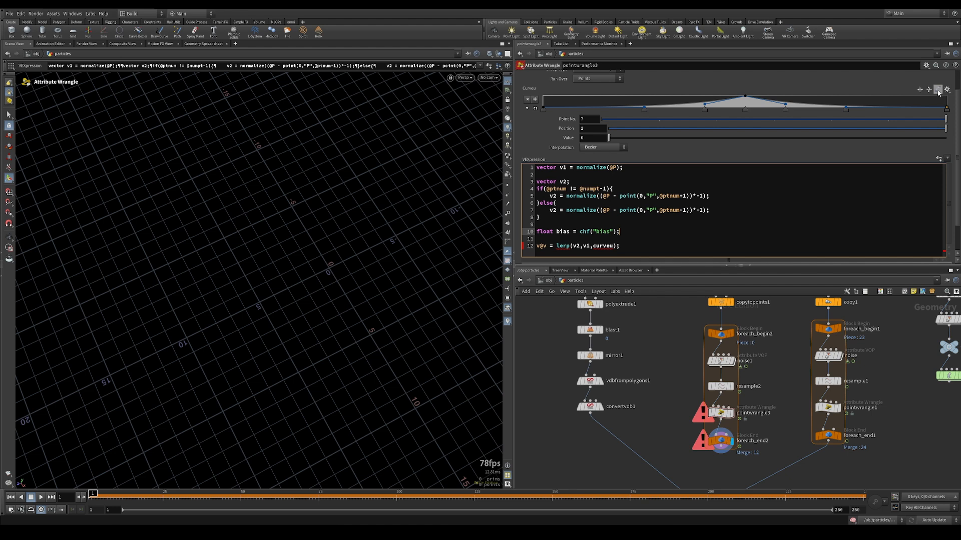
# Create the Bias parameter and use bias as the blend argument of the lerp in pointwrangle3
pyautogui.click(939, 158)
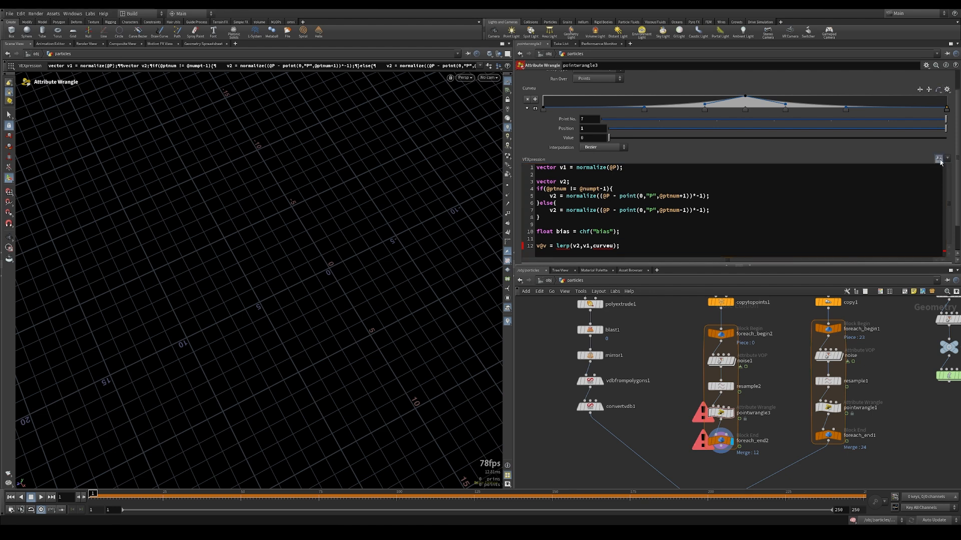
pyautogui.scroll(-3, 954, 145)
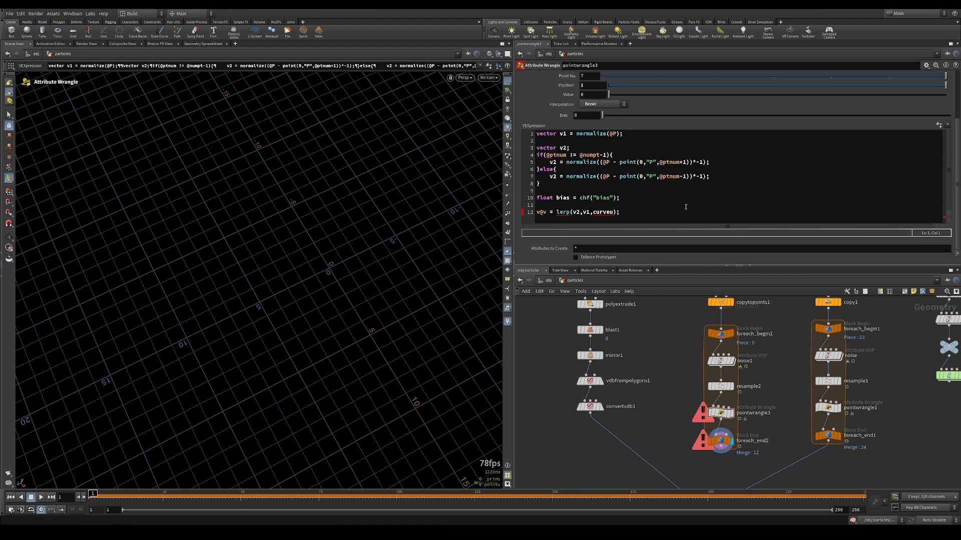
pyautogui.moveTo(593, 212); pyautogui.dragTo(610, 213)
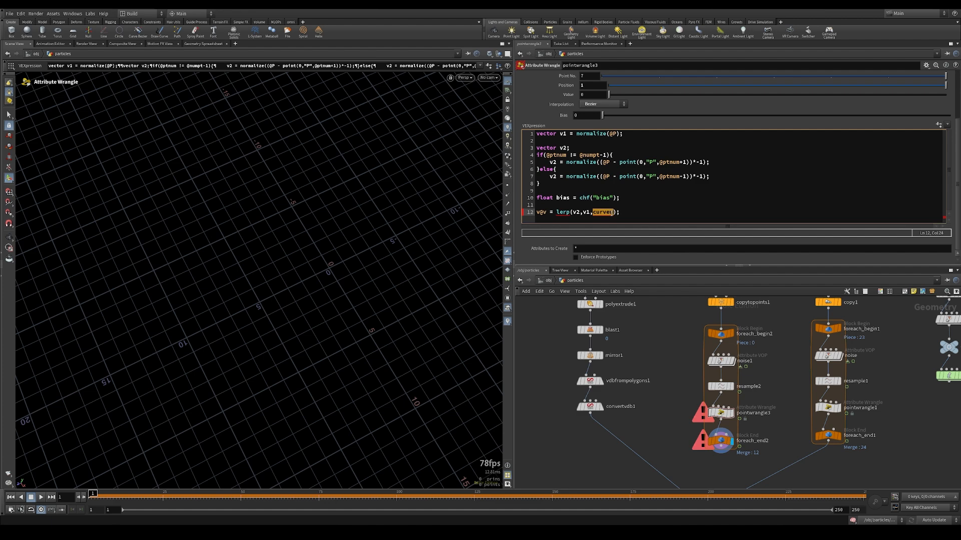
pyautogui.write('bias')
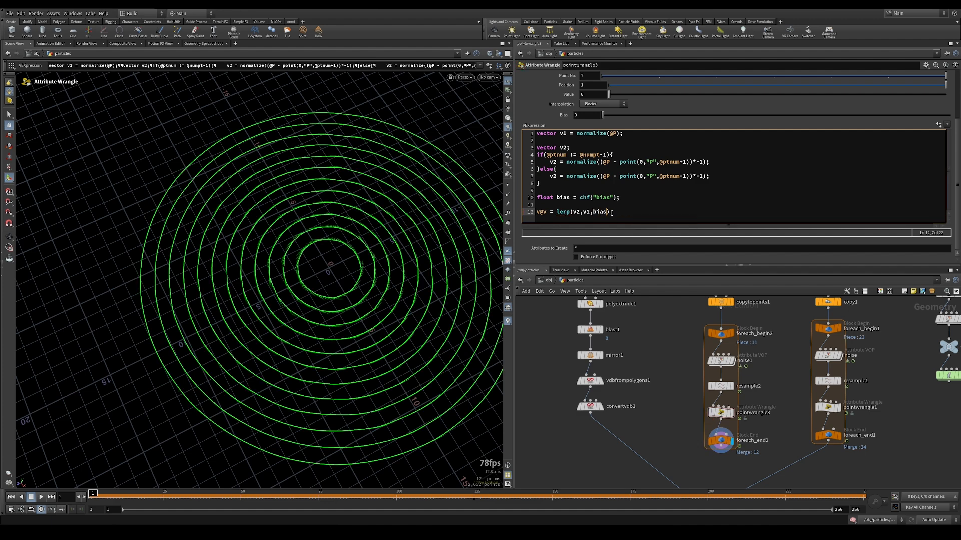
# Try a Bias of about 0.481 and examine the velocity directions along the rings
pyautogui.moveTo(603, 115)
pyautogui.mouseDown()
pyautogui.moveTo(938, 113)
pyautogui.moveTo(728, 128)
pyautogui.moveTo(769, 128)
pyautogui.mouseUp()
pyautogui.keyDown('alt'); pyautogui.moveTo(342, 321); pyautogui.dragTo(270, 242, button='middle'); pyautogui.keyUp('alt')
pyautogui.keyDown('alt'); pyautogui.moveTo(270, 243); pyautogui.dragTo(457, 268, button='right'); pyautogui.keyUp('alt')
pyautogui.moveTo(457, 268); pyautogui.dragTo(343, 247)
pyautogui.press('Return')
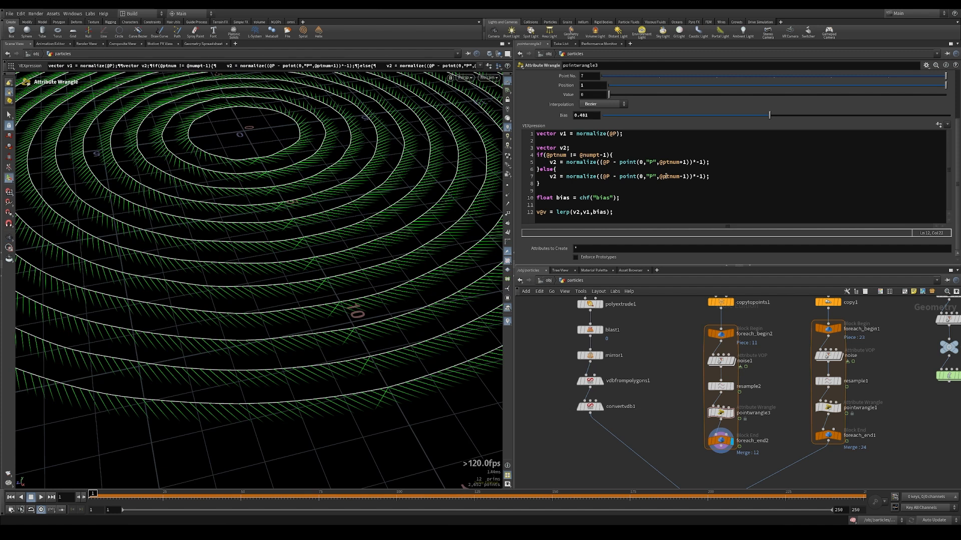
# In the else branch of pointwrangle3, set the point number looked up for v2 to 1
pyautogui.moveTo(659, 177); pyautogui.dragTo(684, 177)
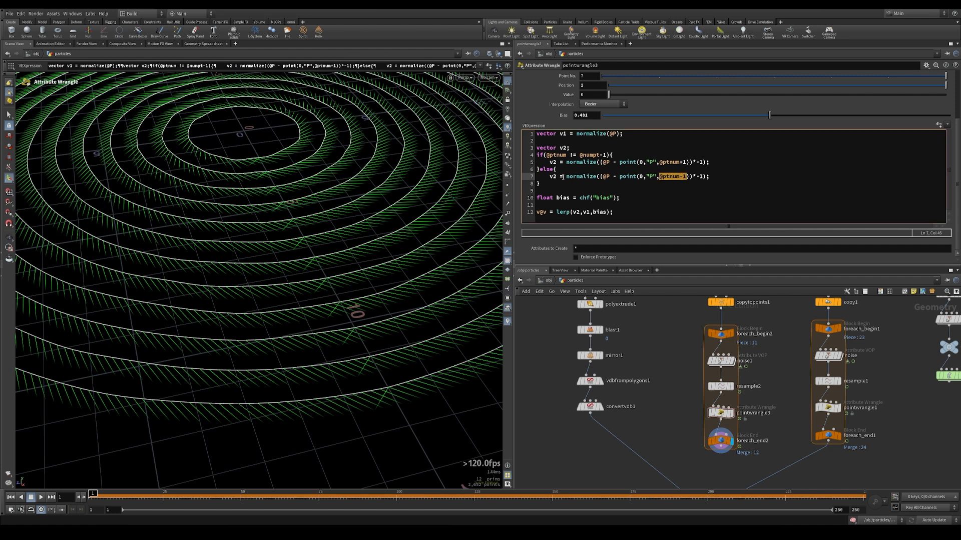
pyautogui.moveTo(660, 178); pyautogui.dragTo(685, 177)
pyautogui.write('1')
# Set Bias to 0 and inspect the velocity trails where each ring closes, with point numbers temporarily shown
pyautogui.click(508, 215)
pyautogui.moveTo(769, 115); pyautogui.dragTo(594, 135)
pyautogui.keyDown('alt'); pyautogui.moveTo(405, 321); pyautogui.dragTo(352, 444); pyautogui.keyUp('alt')
pyautogui.keyDown('alt'); pyautogui.moveTo(352, 444); pyautogui.dragTo(373, 260, button='middle'); pyautogui.keyUp('alt')
pyautogui.keyDown('alt'); pyautogui.moveTo(372, 261); pyautogui.dragTo(315, 358, button='right'); pyautogui.keyUp('alt')
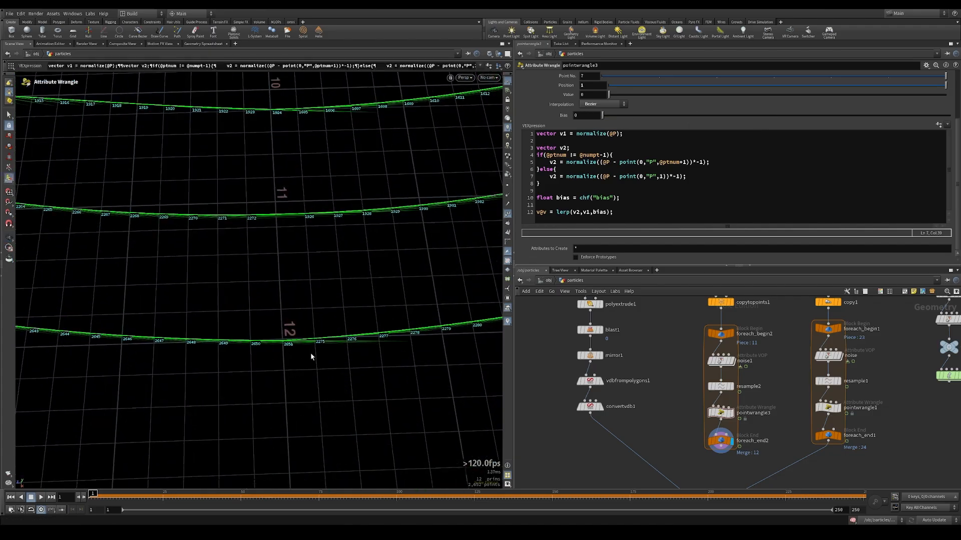
pyautogui.press('Escape')
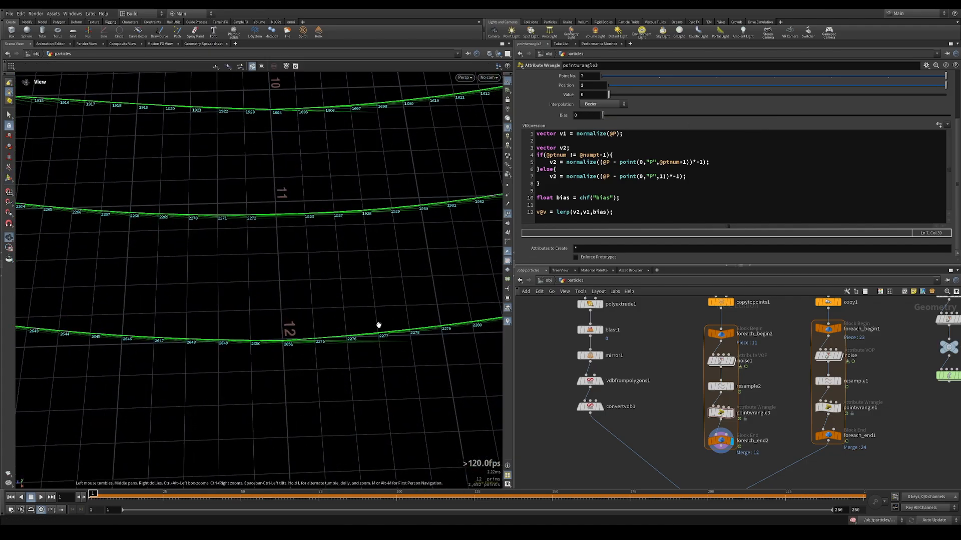
pyautogui.moveTo(377, 326); pyautogui.dragTo(248, 293, button='right')
pyautogui.moveTo(248, 294); pyautogui.dragTo(305, 296)
pyautogui.press('Return')
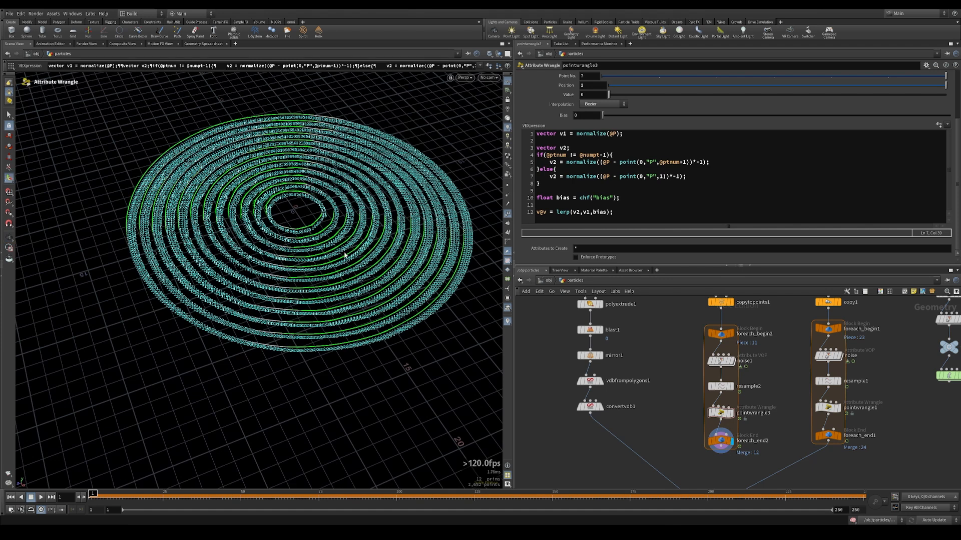
pyautogui.scroll(3, 464, 216)
pyautogui.click(510, 216)
# Try a Bias of about 0.148, reset it to default, and examine the rings in the top view
pyautogui.moveTo(602, 116); pyautogui.dragTo(654, 116)
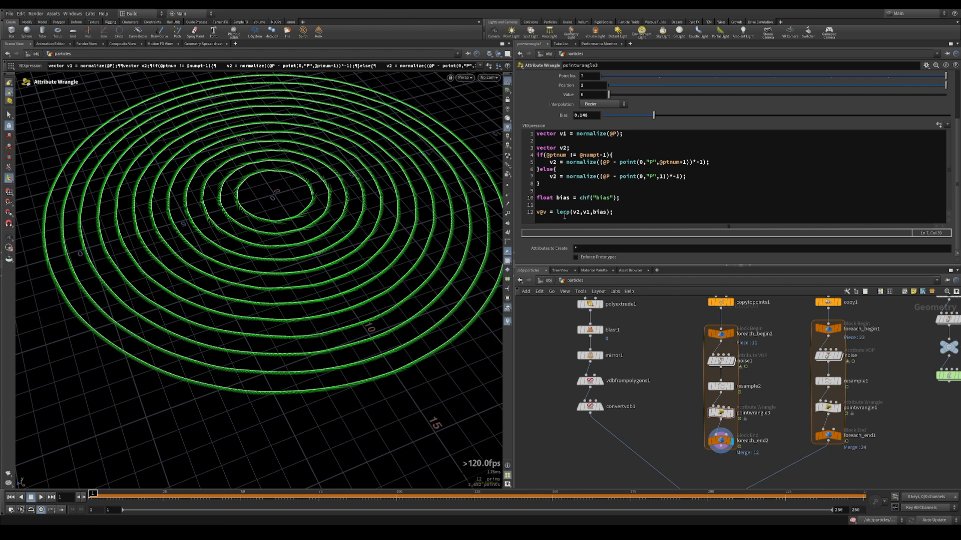
pyautogui.keyDown('ctrl'); pyautogui.middleClick(652, 117); pyautogui.keyUp('ctrl')
pyautogui.press('Escape')
pyautogui.moveTo(320, 160); pyautogui.dragTo(325, 231)
pyautogui.hotkey('space', '2')
pyautogui.press('Return')
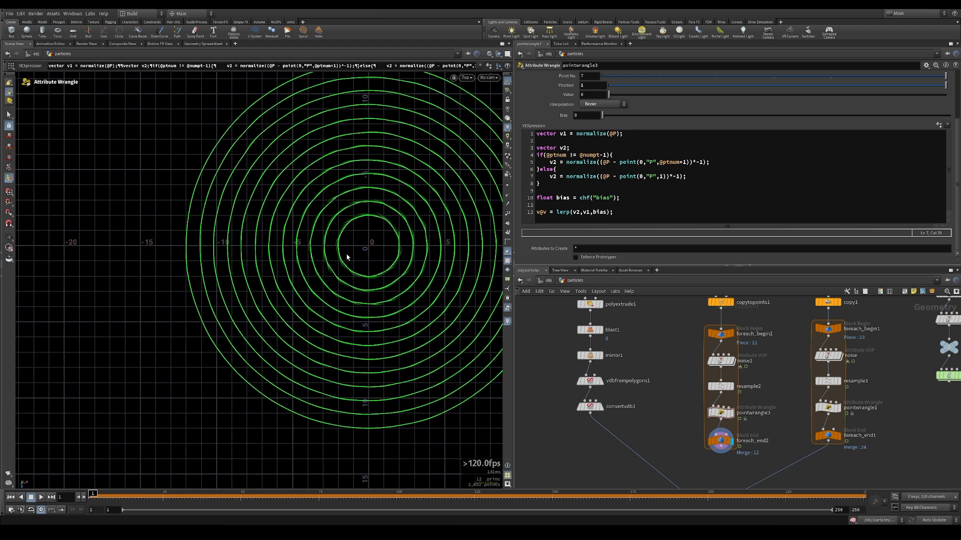
# Set pointwrangle3's Bias to 0.2 and check the rings in perspective
pyautogui.moveTo(602, 115)
pyautogui.mouseDown()
pyautogui.moveTo(712, 116)
pyautogui.moveTo(691, 117)
pyautogui.mouseUp()
pyautogui.moveTo(582, 116); pyautogui.dragTo(616, 122)
pyautogui.press('BackSpace')
pyautogui.press('Return')
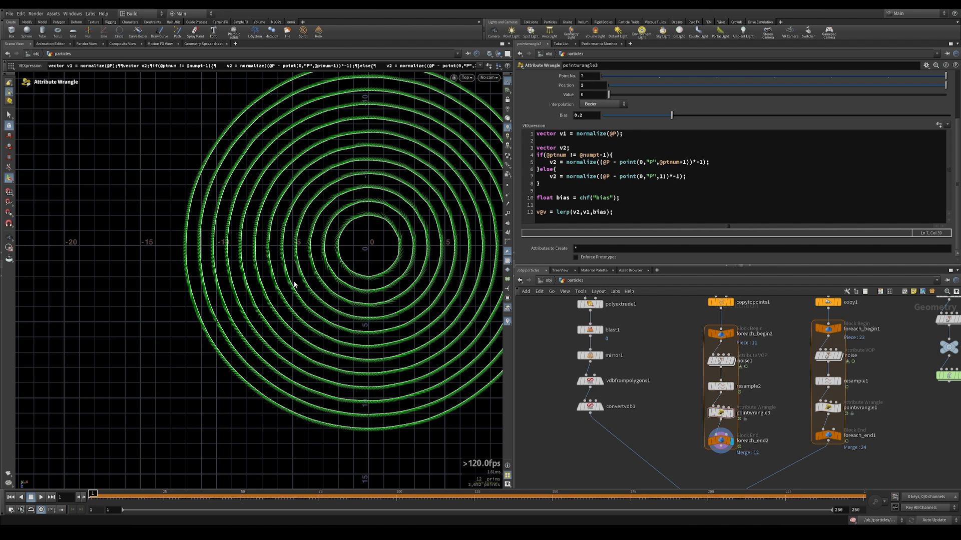
pyautogui.moveTo(236, 300); pyautogui.dragTo(273, 260)
# Add a Merge node combining foreach_end2 and foreach_end1, and wire it into volumevop1's input in place of foreach_end1
pyautogui.moveTo(806, 465); pyautogui.dragTo(808, 402, button='middle')
pyautogui.press('Tab')
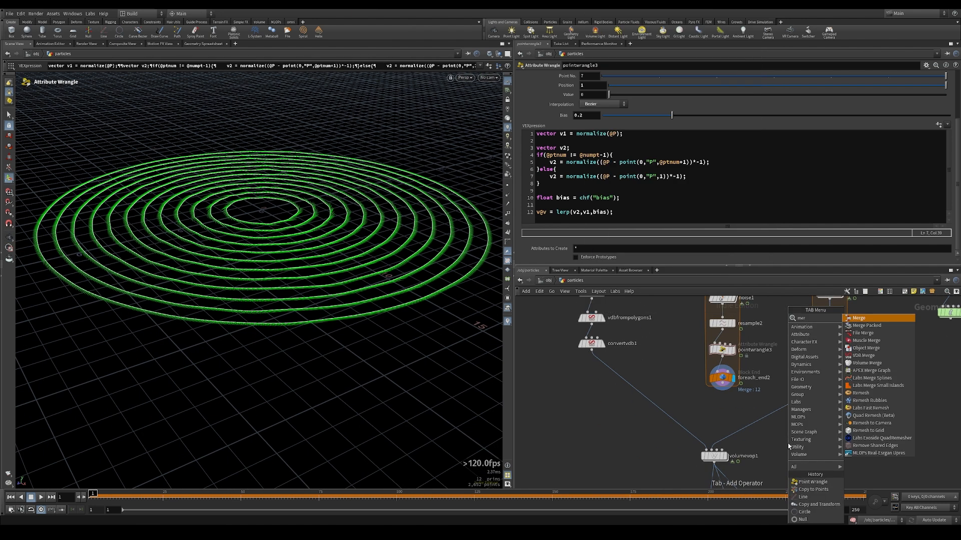
pyautogui.click(789, 447)
pyautogui.click(732, 411)
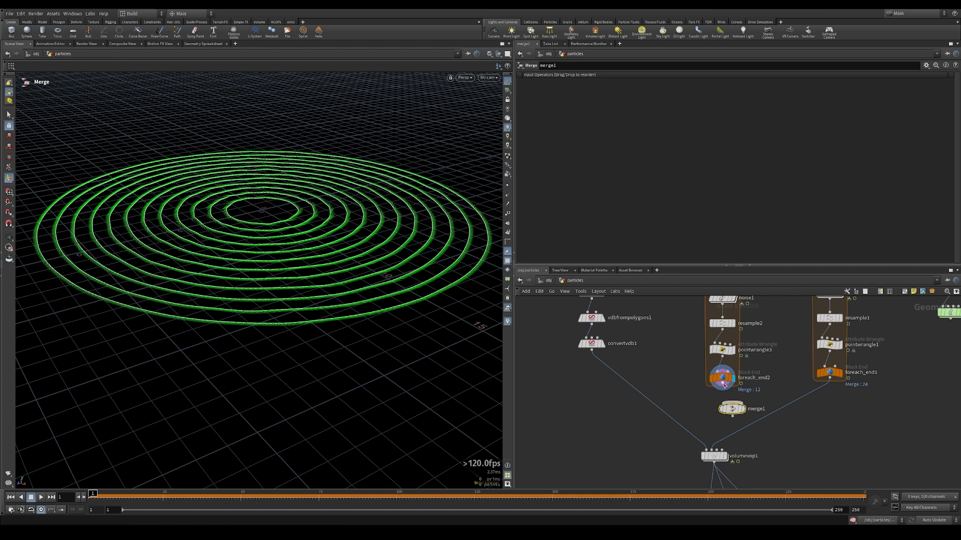
pyautogui.click(829, 381)
pyautogui.click(732, 403)
pyautogui.click(732, 415)
pyautogui.click(713, 452)
pyautogui.moveTo(712, 452); pyautogui.dragTo(672, 327, button='middle')
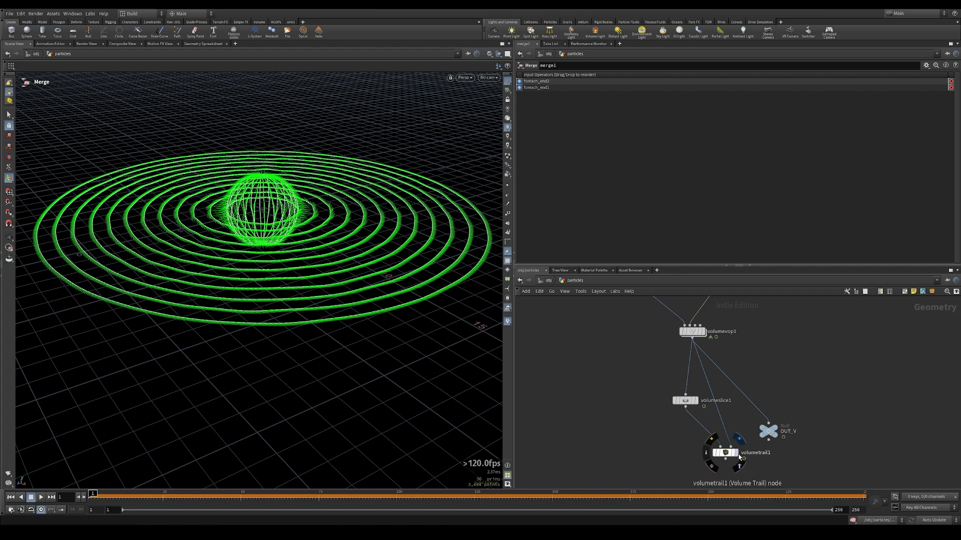
# Display volumetrail1 to show the velocity trails of the combined volume in the viewport
pyautogui.click(737, 453)
pyautogui.click(726, 453)
pyautogui.moveTo(343, 302)
pyautogui.mouseDown()
pyautogui.moveTo(146, 240)
pyautogui.moveTo(312, 259)
pyautogui.moveTo(215, 334)
pyautogui.mouseUp()
pyautogui.press('Return')
# Set volumeslice1's Plane to ZX Plane and examine the velocity trails from the top and in perspective
pyautogui.click(685, 401)
pyautogui.click(587, 95)
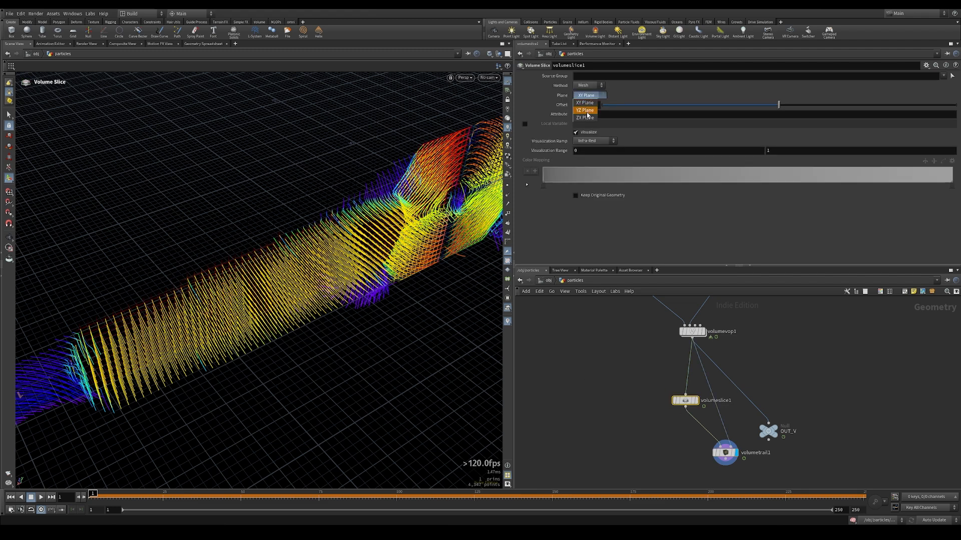
pyautogui.click(584, 118)
pyautogui.press('Escape')
pyautogui.moveTo(188, 244); pyautogui.dragTo(200, 316)
pyautogui.press('Return')
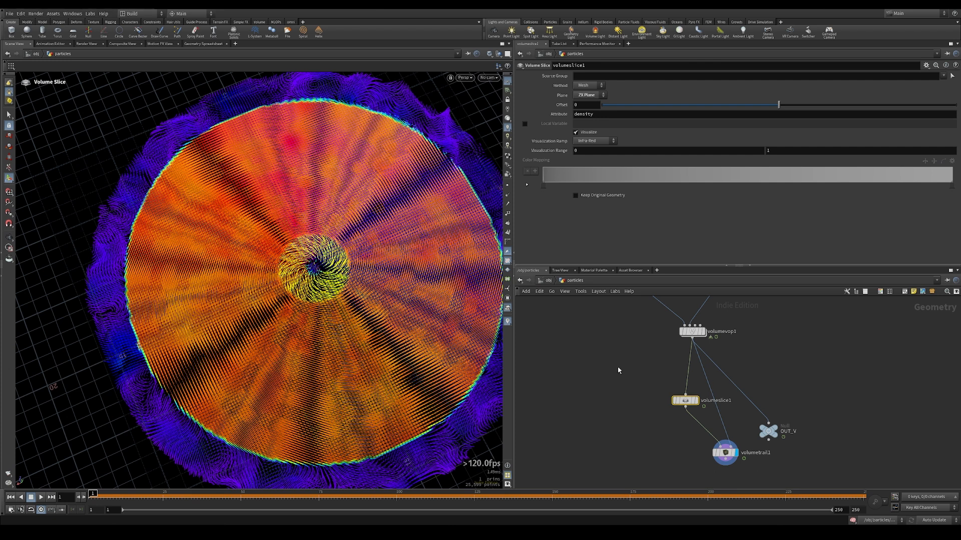
pyautogui.hotkey('space', '2')
pyautogui.press('h')
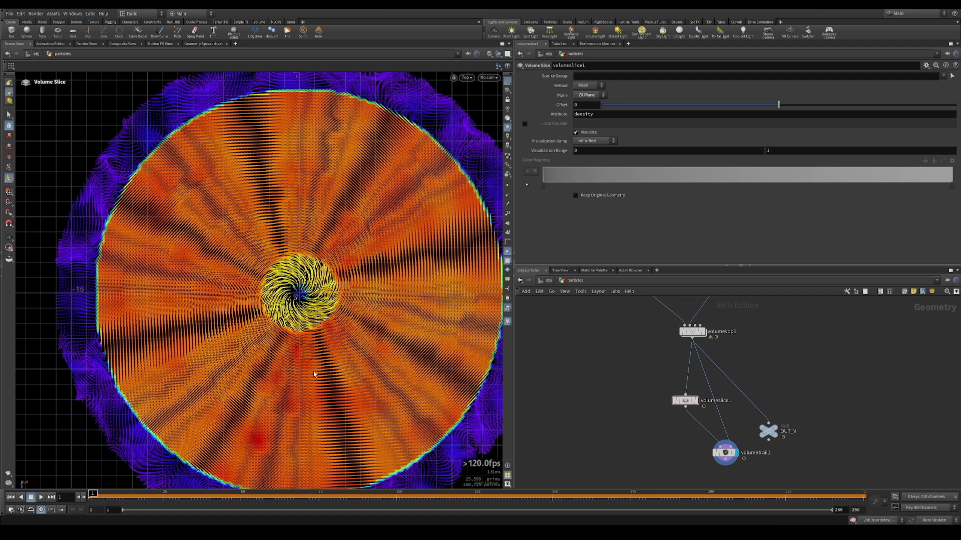
pyautogui.keyDown('alt'); pyautogui.moveTo(310, 344); pyautogui.dragTo(350, 299); pyautogui.keyUp('alt')
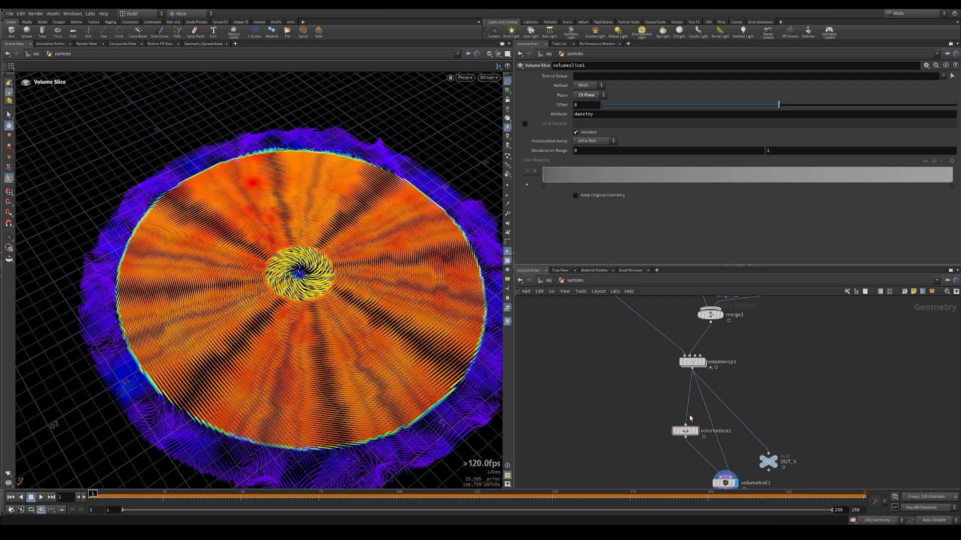
# Set volumeslice1's Plane to XY Plane and inspect the trails along the cross-section
pyautogui.click(589, 95)
pyautogui.click(586, 104)
pyautogui.press('Escape')
pyautogui.moveTo(280, 250); pyautogui.dragTo(261, 258)
pyautogui.press('Escape')
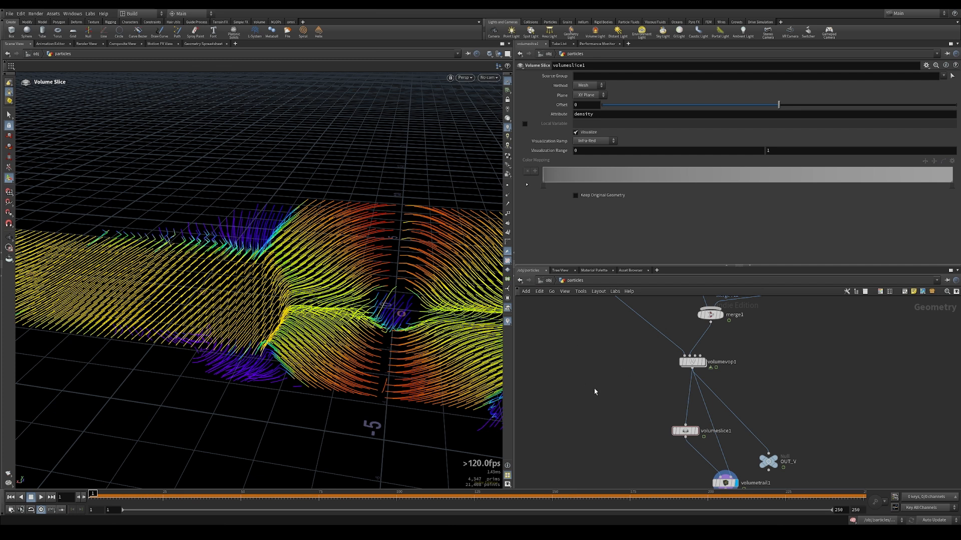
pyautogui.moveTo(594, 391); pyautogui.dragTo(640, 390, button='middle')
pyautogui.press('Tab')
pyautogui.write('vo')
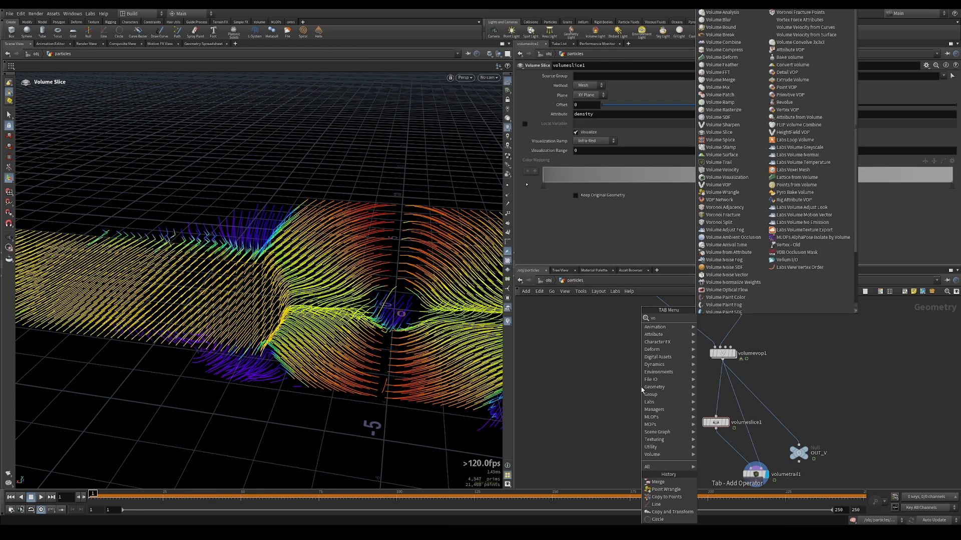
pyautogui.write('lumeblur')
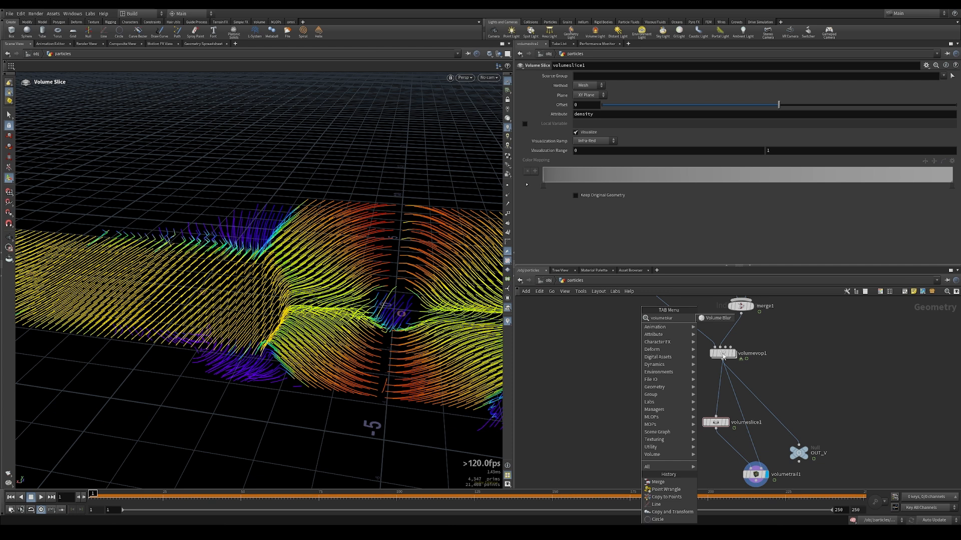
pyautogui.press('Escape')
# Display convertvdb1 to check the VDB that feeds volumevop1
pyautogui.moveTo(624, 341); pyautogui.dragTo(635, 423, button='middle')
pyautogui.scroll(-3, 634, 423)
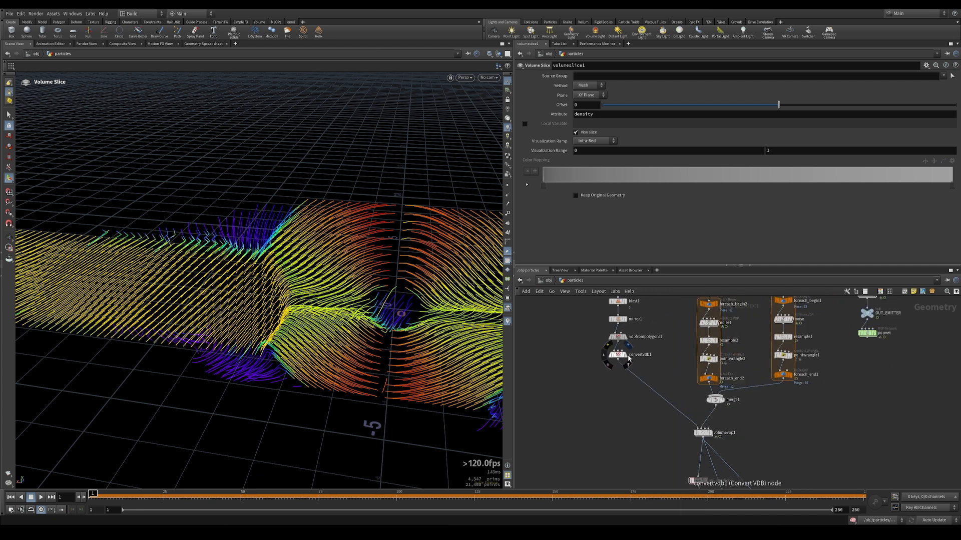
pyautogui.click(628, 357)
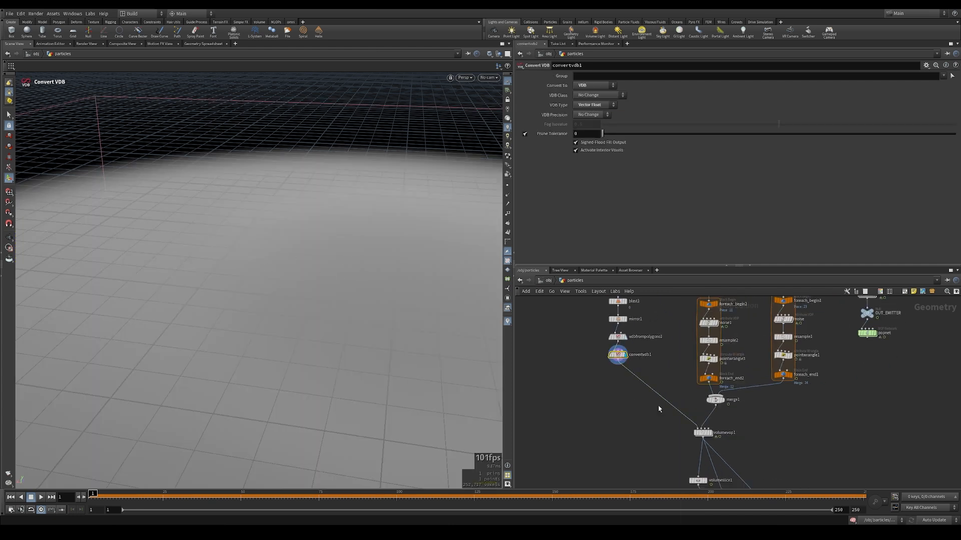
pyautogui.moveTo(619, 415); pyautogui.dragTo(634, 382, button='middle')
pyautogui.scroll(3, 678, 392)
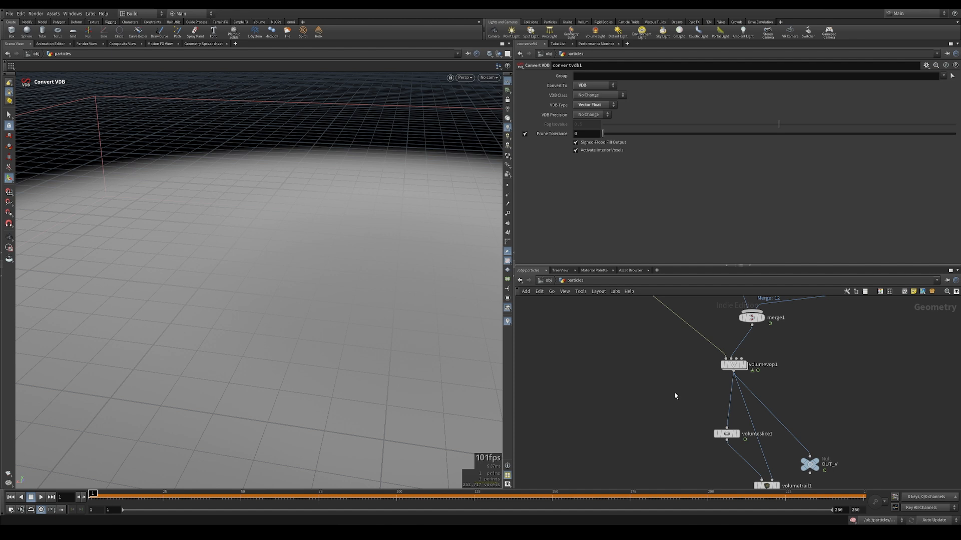
# Display volumevop1 and add a VDB Smooth node connected to its output
pyautogui.click(735, 367)
pyautogui.press('Tab')
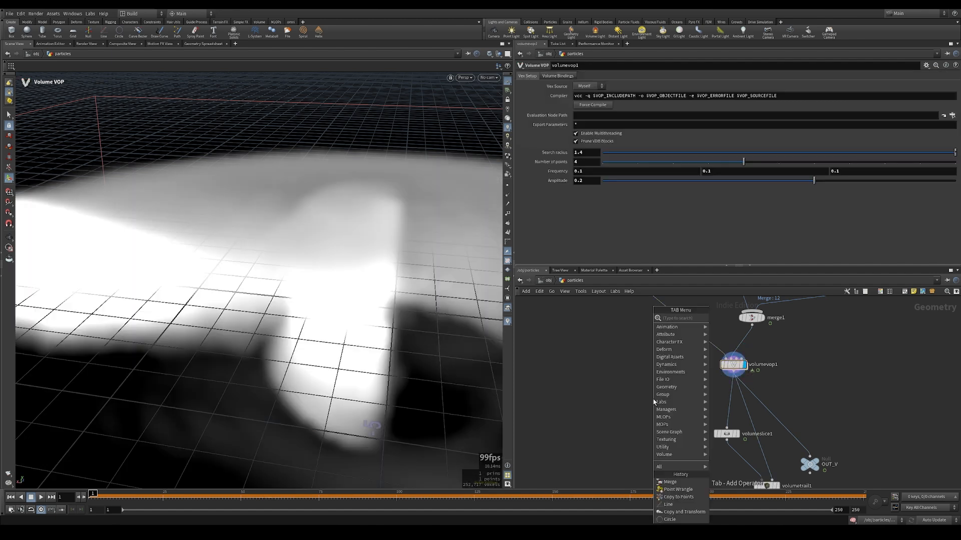
pyautogui.write('smooth')
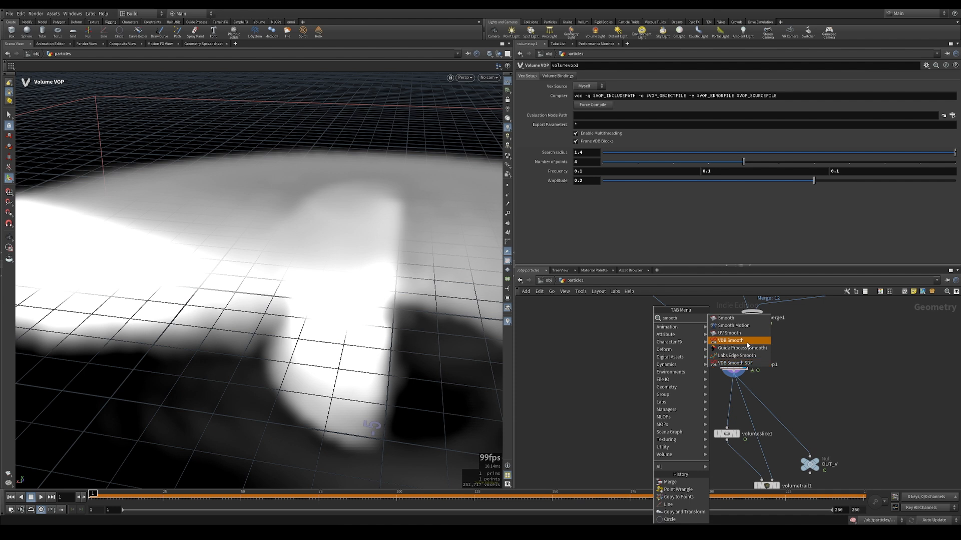
pyautogui.click(731, 341)
pyautogui.click(668, 394)
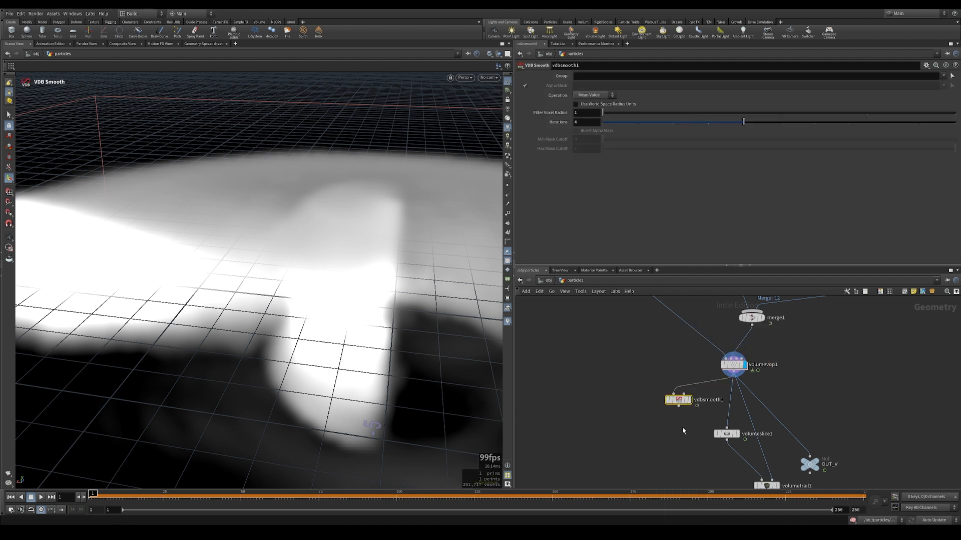
# Feed vdbsmooth1's output into volumeslice1 and volumetrail1, and place the node directly below volumevop1
pyautogui.moveTo(682, 428); pyautogui.dragTo(664, 391, button='middle')
pyautogui.click(660, 371)
pyautogui.click(707, 391)
pyautogui.click(661, 371)
pyautogui.click(753, 444)
pyautogui.moveTo(656, 363); pyautogui.dragTo(719, 364)
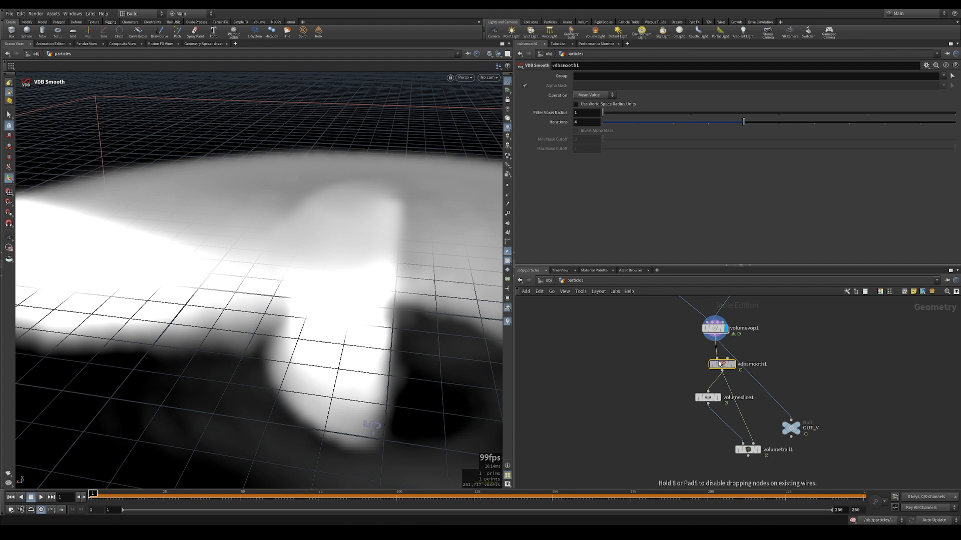
# Display volumetrail1, set vdbsmooth1's Iterations to 10, and bypass the node to compare the unsmoothed trails
pyautogui.click(759, 450)
pyautogui.click(748, 450)
pyautogui.click(718, 366)
pyautogui.moveTo(730, 123); pyautogui.dragTo(955, 122)
pyautogui.moveTo(584, 113)
pyautogui.mouseDown(button='middle')
pyautogui.moveTo(603, 110)
pyautogui.moveTo(585, 111)
pyautogui.mouseUp(button='middle')
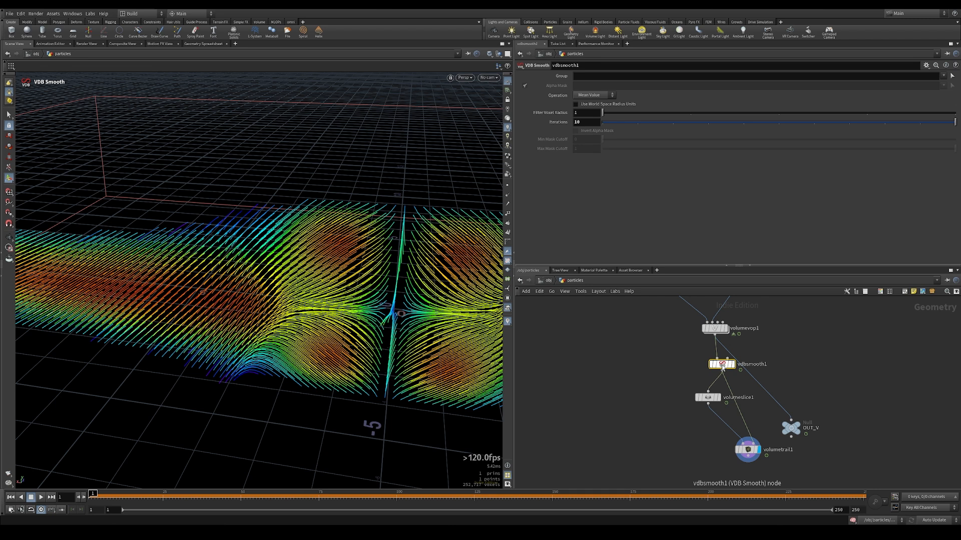
pyautogui.click(712, 367)
pyautogui.moveTo(727, 365); pyautogui.dragTo(722, 360)
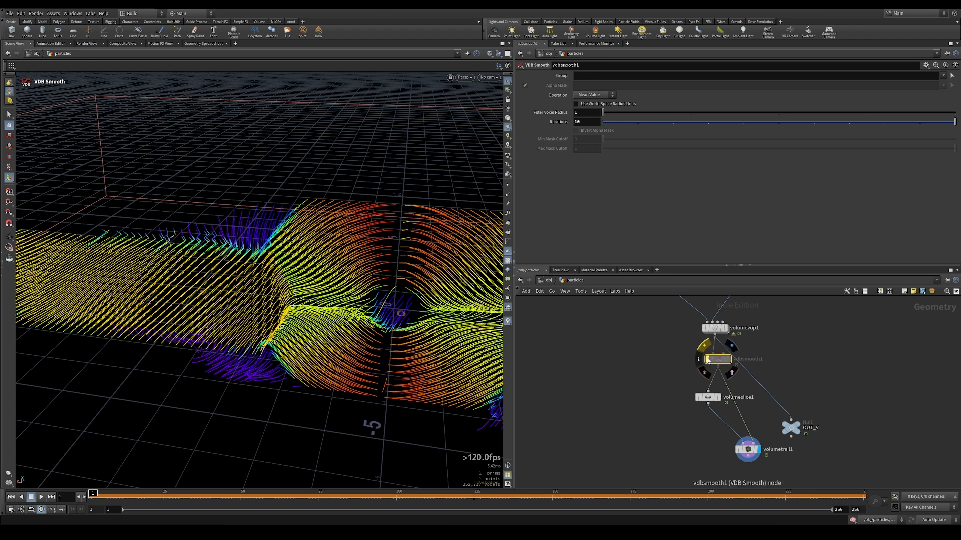
# Display the popnet node and turn off the velocity trail visualization in the viewport
pyautogui.moveTo(849, 333); pyautogui.dragTo(734, 433, button='middle')
pyautogui.scroll(-4, 710, 383)
pyautogui.click(787, 367)
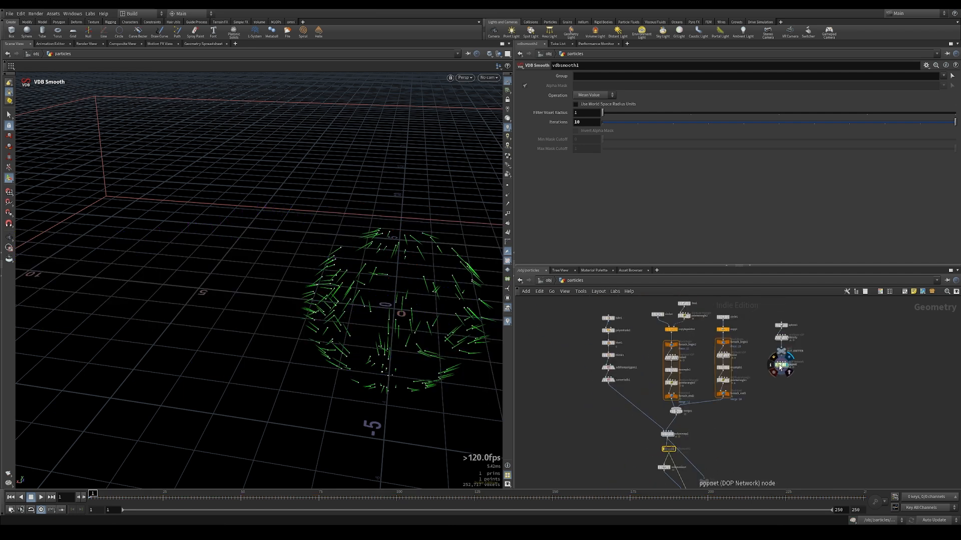
pyautogui.click(506, 325)
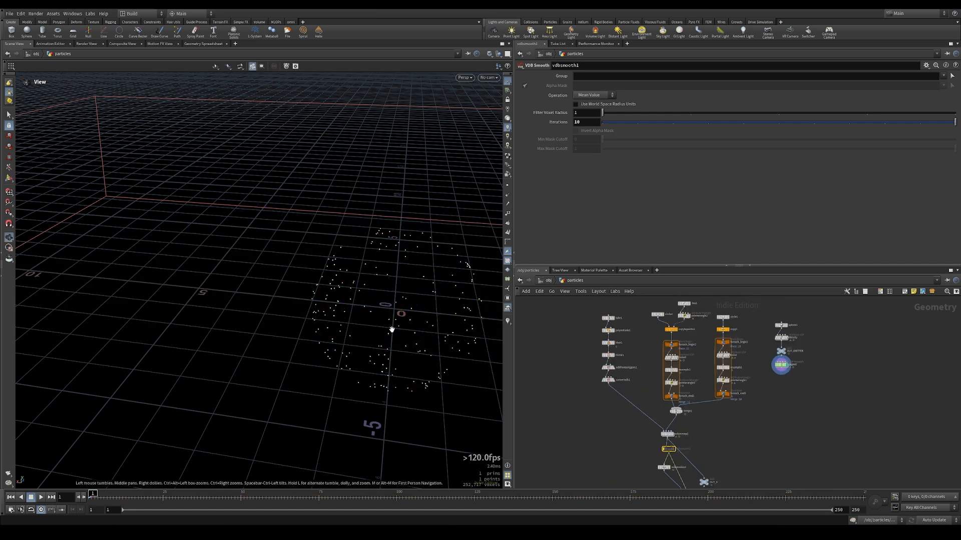
# Play the particle simulation and watch its shape from several angles
pyautogui.scroll(-4, 392, 328)
pyautogui.keyDown('alt'); pyautogui.moveTo(392, 328); pyautogui.dragTo(298, 313); pyautogui.keyUp('alt')
pyautogui.keyDown('alt'); pyautogui.moveTo(298, 314); pyautogui.dragTo(217, 294, button='middle'); pyautogui.keyUp('alt')
pyautogui.keyDown('alt'); pyautogui.moveTo(217, 294); pyautogui.dragTo(235, 298); pyautogui.keyUp('alt')
pyautogui.scroll(1, 234, 298)
pyautogui.click(41, 497)
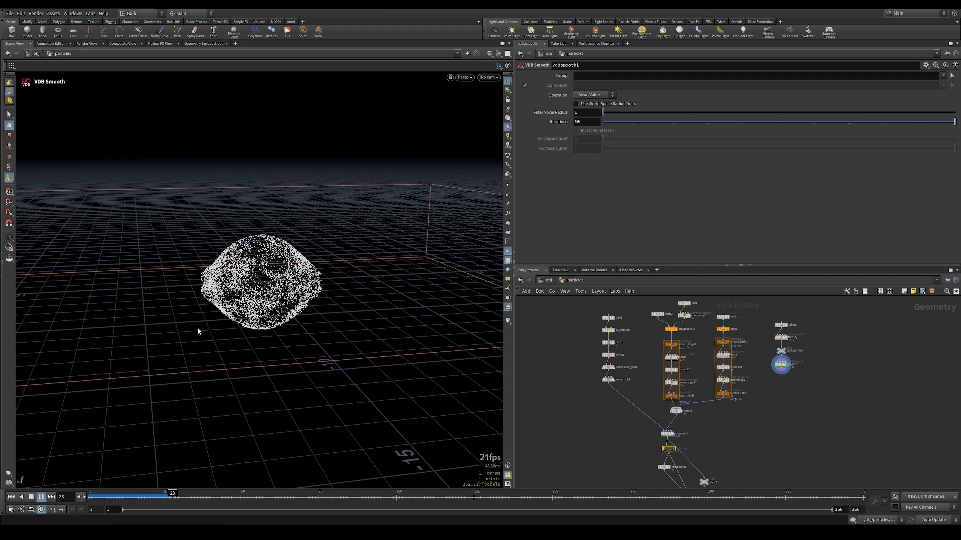
pyautogui.keyDown('alt'); pyautogui.moveTo(125, 247); pyautogui.dragTo(118, 262); pyautogui.keyUp('alt')
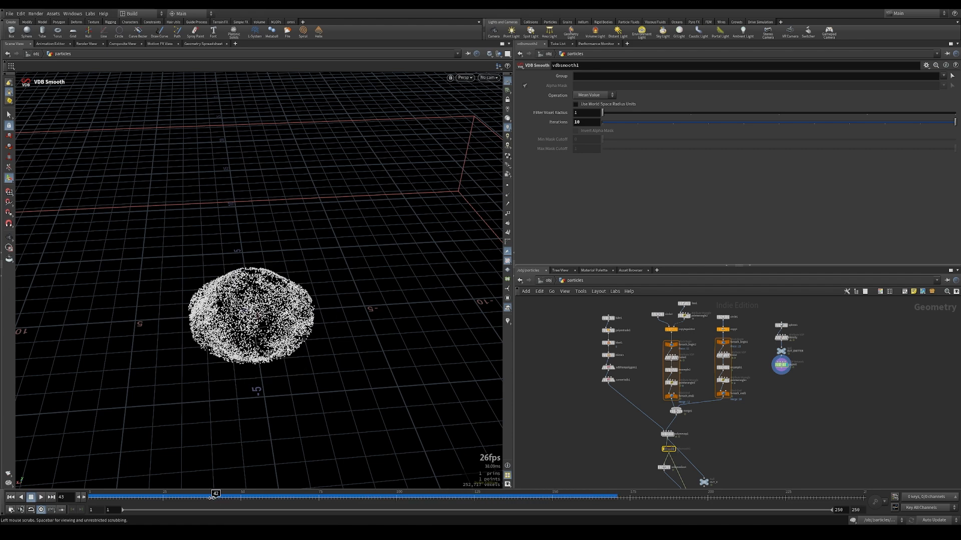
# Inside popnet, set popadvectbyvolumes1's Velocity Scale to 6
pyautogui.doubleClick(781, 365)
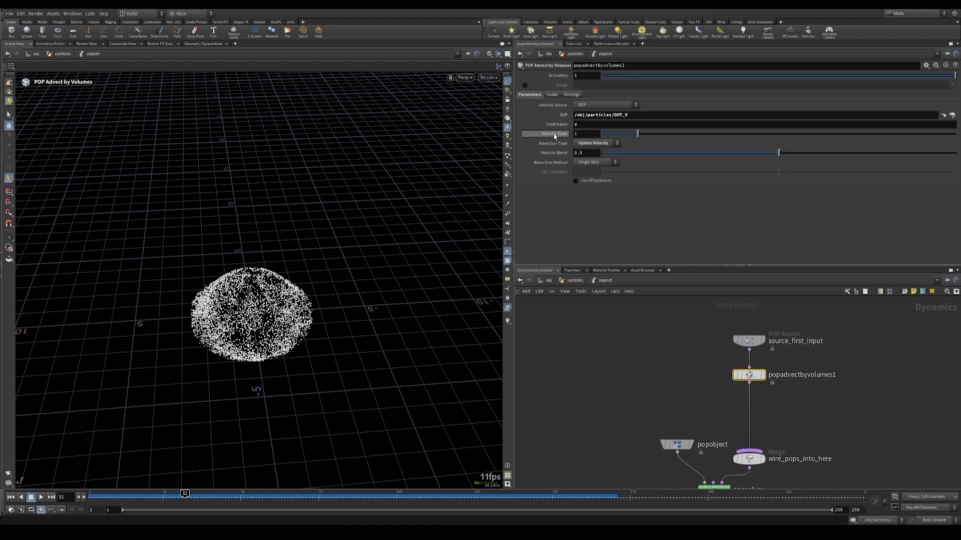
pyautogui.click(587, 134)
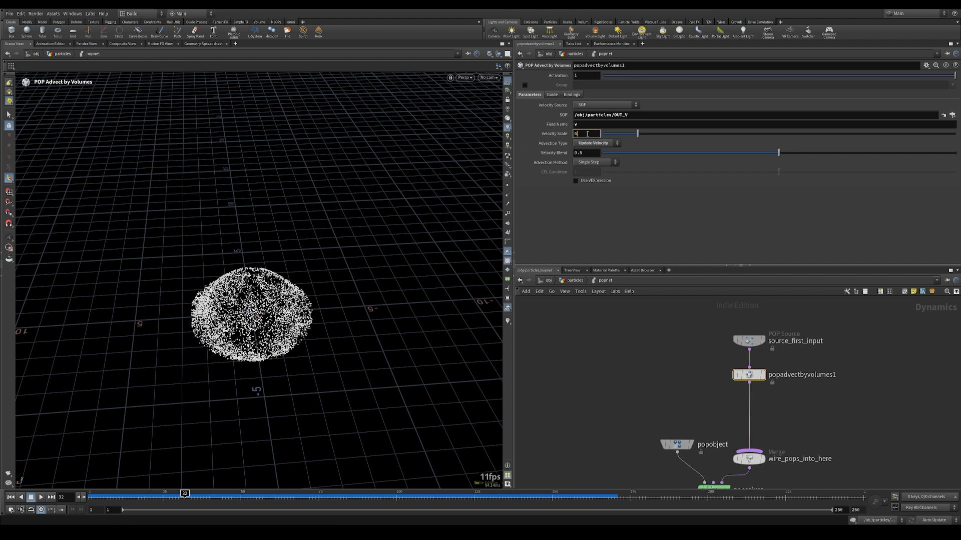
pyautogui.press('Return')
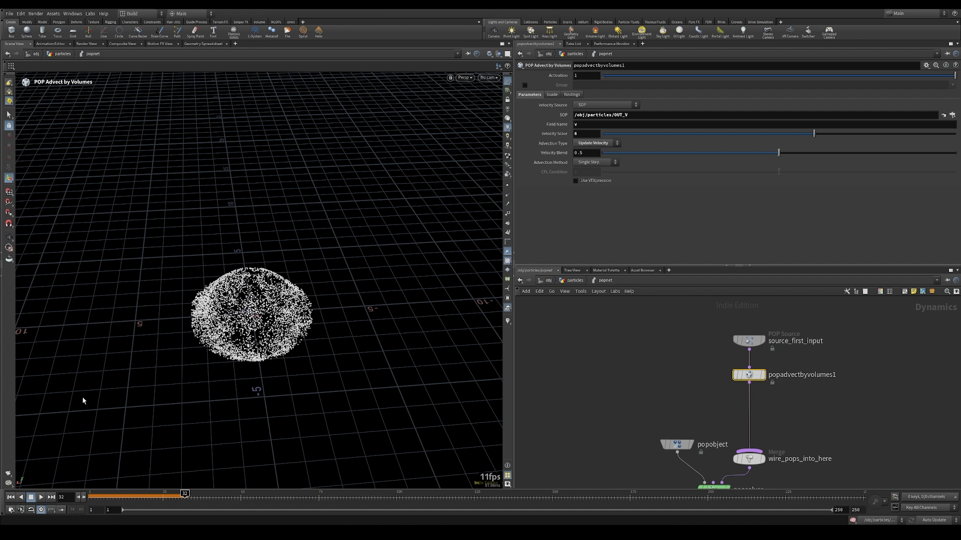
# Replay the simulation from the first frame and examine the particle disc edge-on
pyautogui.click(11, 498)
pyautogui.scroll(-4, 290, 387)
pyautogui.click(41, 499)
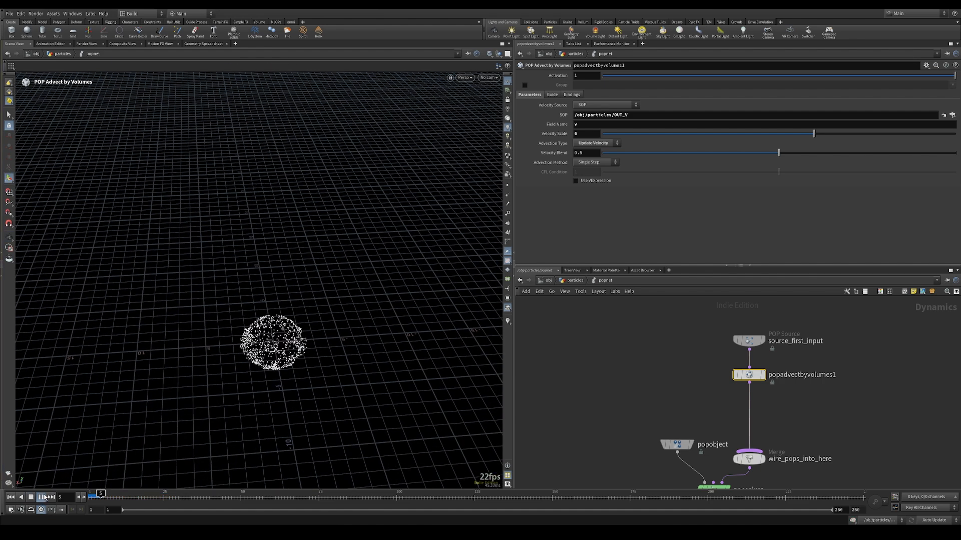
pyautogui.press('Escape')
pyautogui.moveTo(148, 386); pyautogui.dragTo(158, 425)
pyautogui.moveTo(164, 424); pyautogui.dragTo(173, 338)
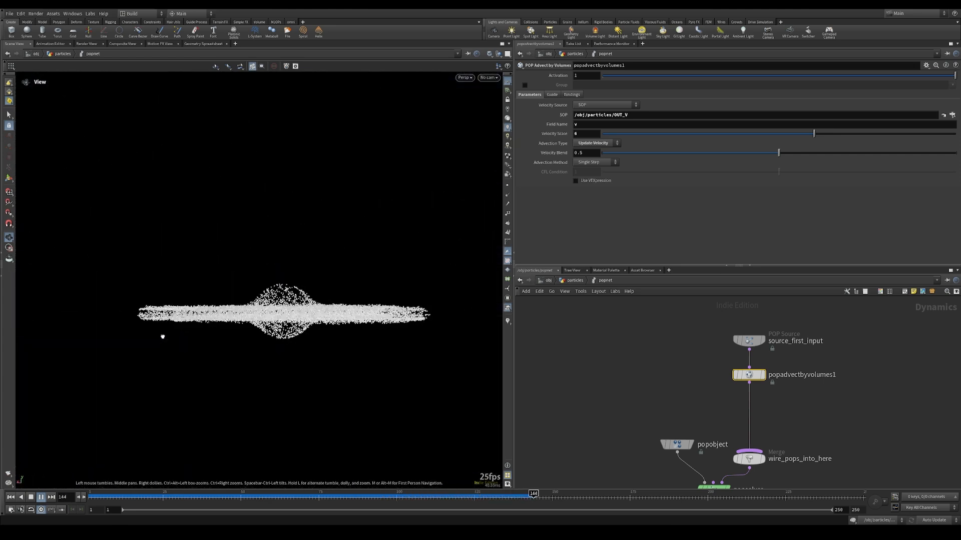
pyautogui.press('Return')
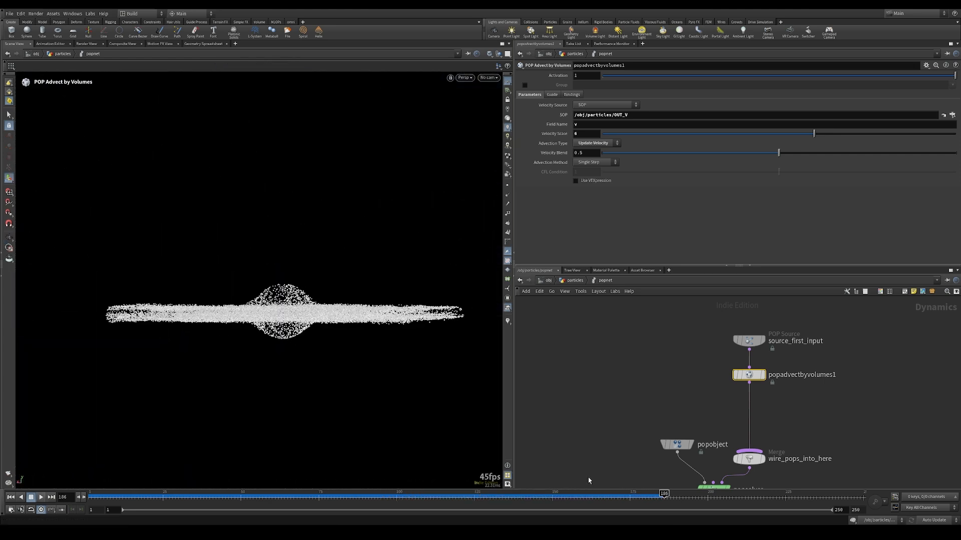
# Inspect the particles at the disc's outer edge closely in the front view
pyautogui.press('Escape')
pyautogui.hotkey('space', '3')
pyautogui.scroll(2, 179, 325)
pyautogui.moveTo(230, 317); pyautogui.dragTo(333, 330)
pyautogui.scroll(2, 250, 305)
pyautogui.press('Return')
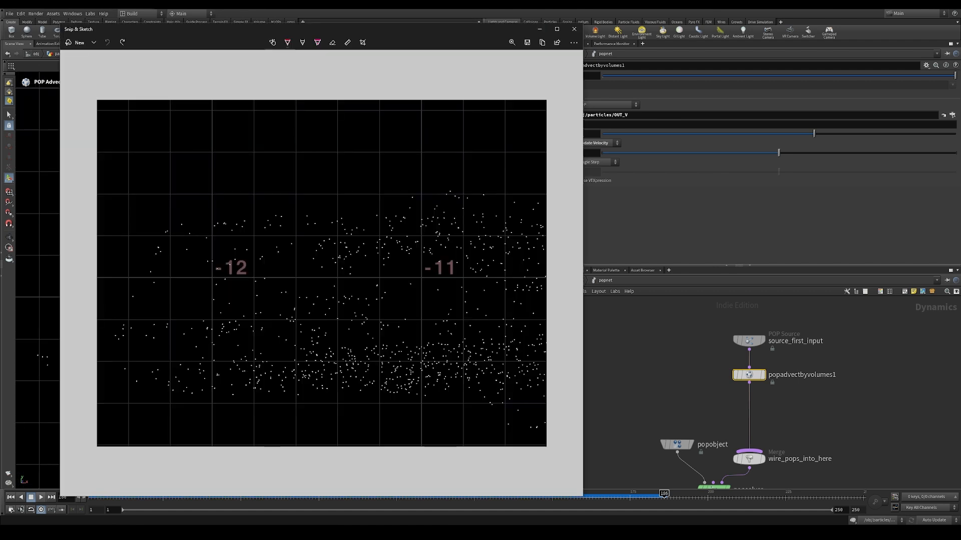
# In Snip & Sketch, mark one particle's outward movement in red and another's direction toward the centre line in green
pyautogui.moveTo(375, 212)
pyautogui.mouseDown()
pyautogui.moveTo(412, 194)
pyautogui.moveTo(404, 201)
pyautogui.mouseUp()
pyautogui.moveTo(306, 219); pyautogui.dragTo(308, 220)
pyautogui.moveTo(308, 230); pyautogui.dragTo(309, 260)
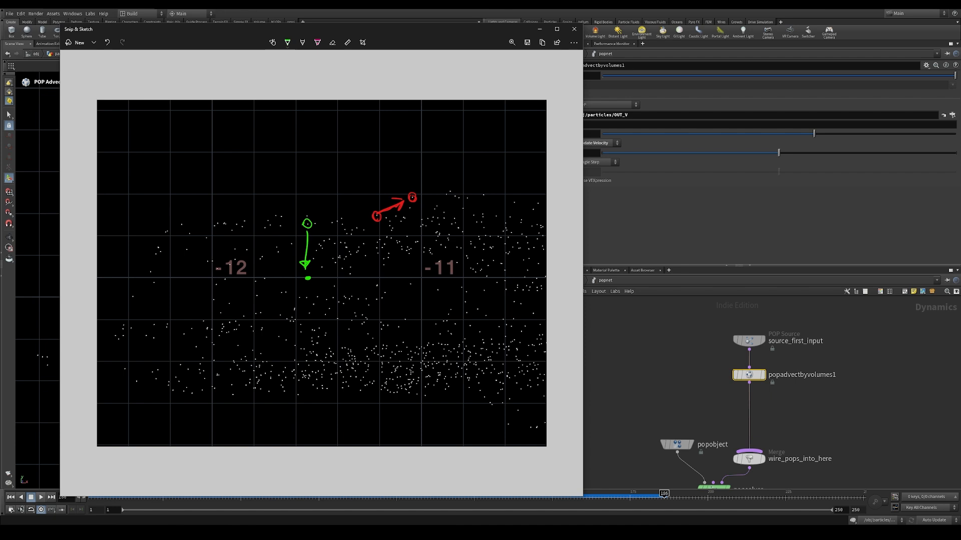
pyautogui.moveTo(318, 264); pyautogui.dragTo(321, 268)
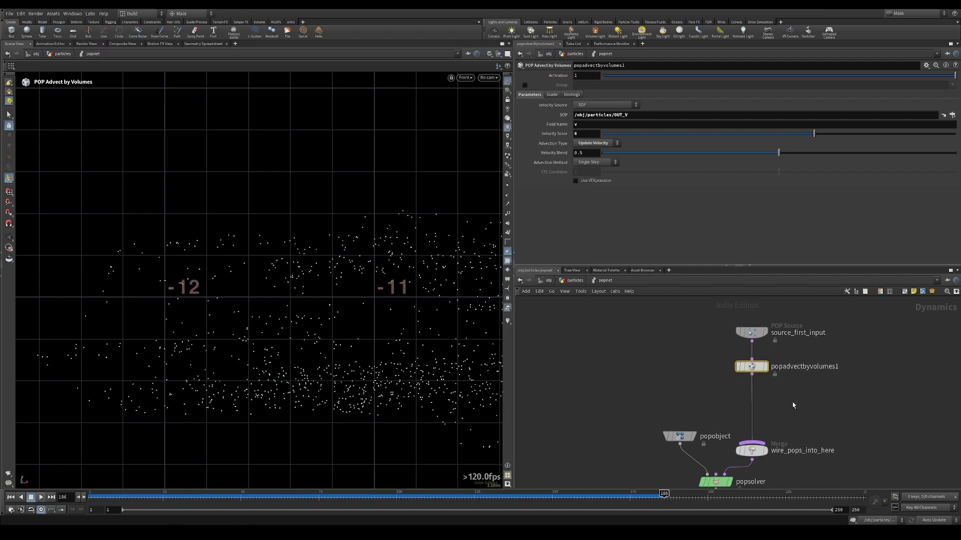
# Add a POP Wrangle node between popadvectbyvolumes1 and wire_pops_into_here
pyautogui.press('Tab')
pyautogui.write('wrang')
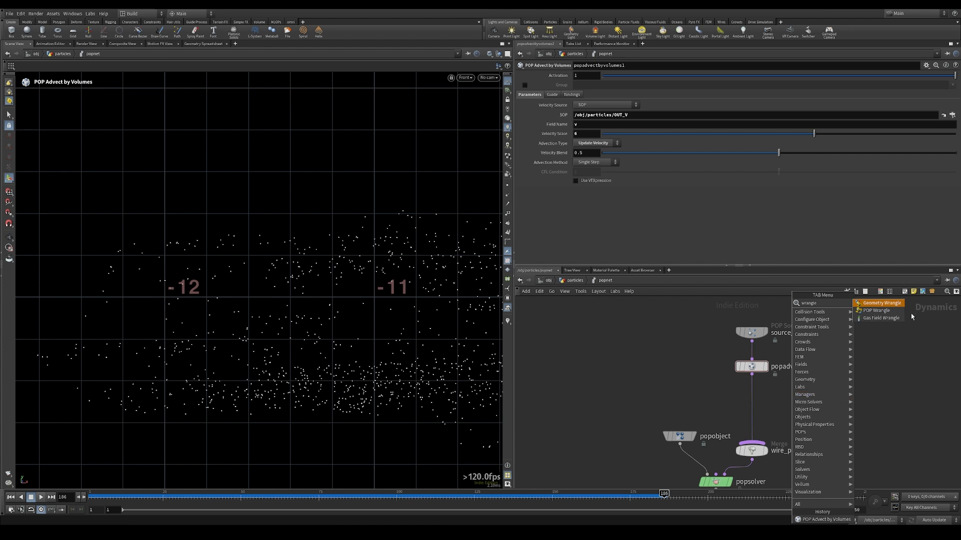
pyautogui.click(876, 311)
pyautogui.click(751, 394)
# Write the line "vector push = refpos - @P;" in the POP Wrangle's VEXpression
pyautogui.click(608, 133)
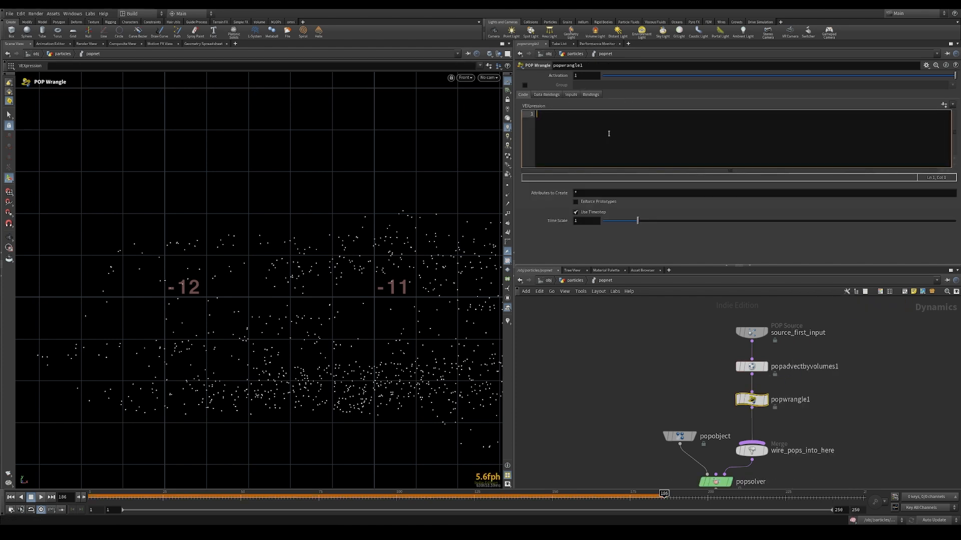
pyautogui.write('vector p')
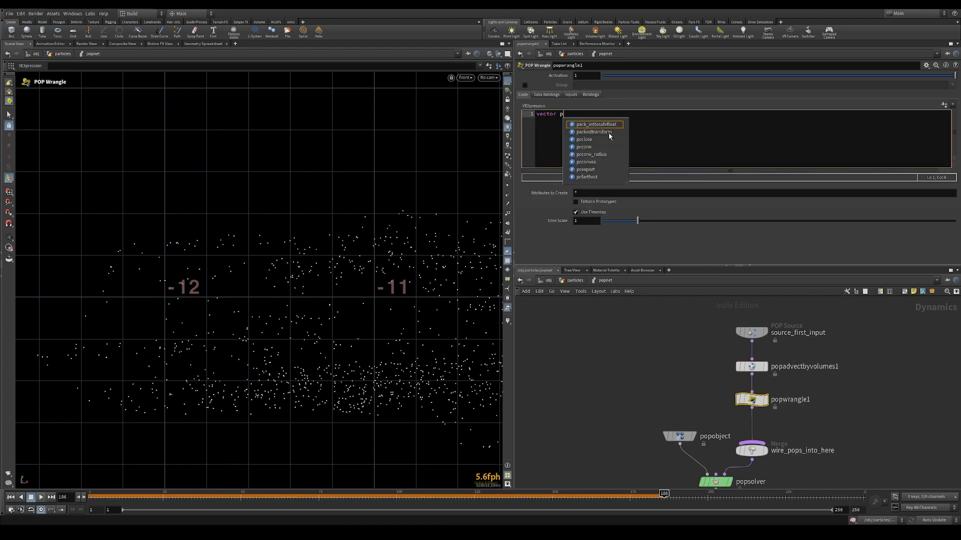
pyautogui.write('ush')
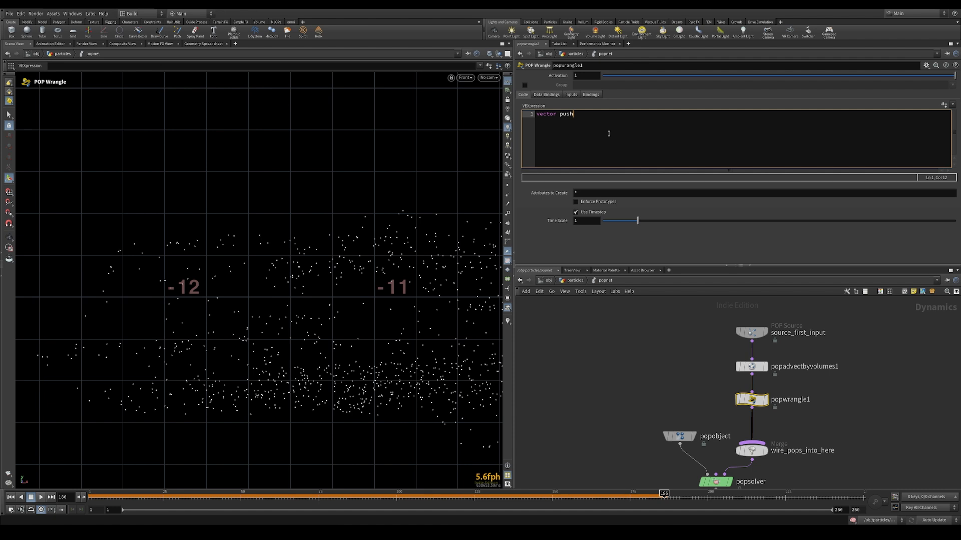
pyautogui.write(' =')
pyautogui.write(' @P')
pyautogui.write('res')
pyautogui.write('pos - ')
pyautogui.write(';')
# Insert "vector refpos = set(@P.x,0,@P.z);" above the push line, separated from it by a blank line
pyautogui.moveTo(582, 114); pyautogui.dragTo(604, 114)
pyautogui.click(533, 114)
pyautogui.press('Return')
pyautogui.press('Return')
pyautogui.press('Up')
pyautogui.press('Up')
pyautogui.write('vector refpos =')
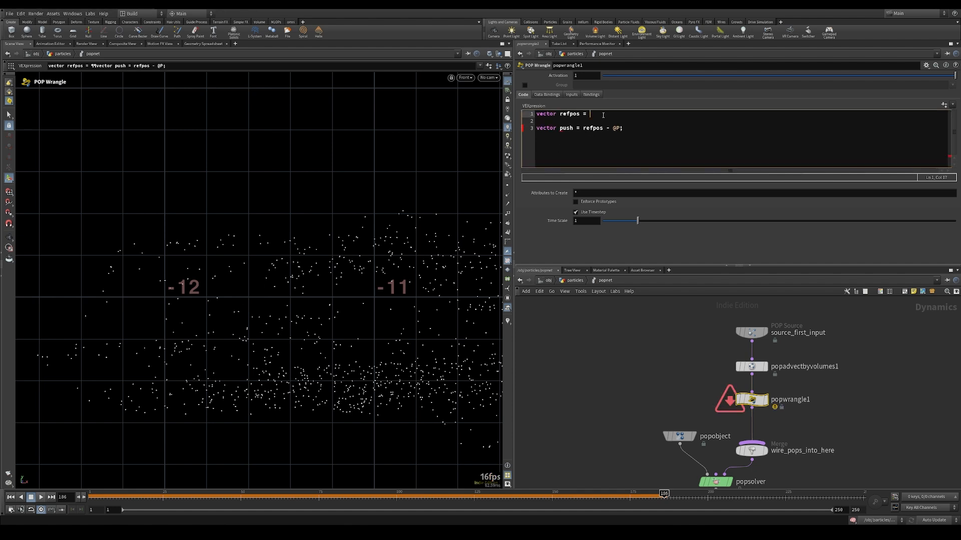
pyautogui.write('set(@P.x,0,@P.z);')
# Add the line "v@v += push;" below the push declaration in the wrangle code
pyautogui.click(647, 131)
pyautogui.press('Return')
pyautogui.press('Return')
pyautogui.write('v')
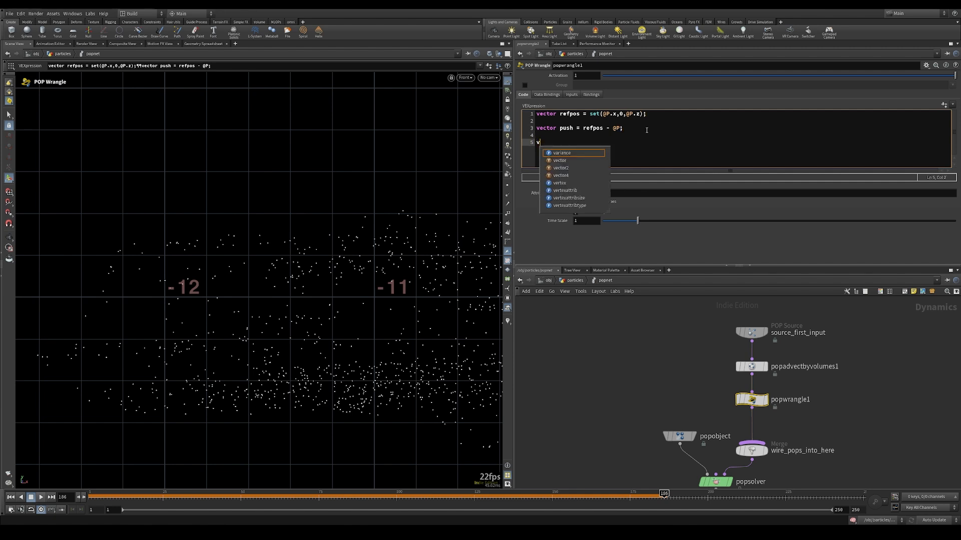
pyautogui.write('@v +')
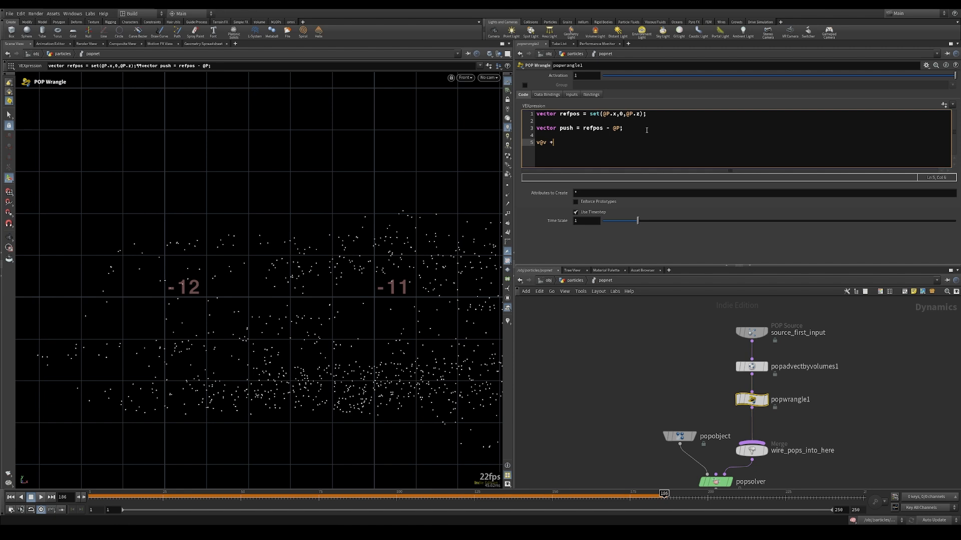
pyautogui.write('= push;')
# Replay the simulation from the first frame and examine the flattened disc in perspective and framed in the front view
pyautogui.hotkey('ctrl', 'Up')
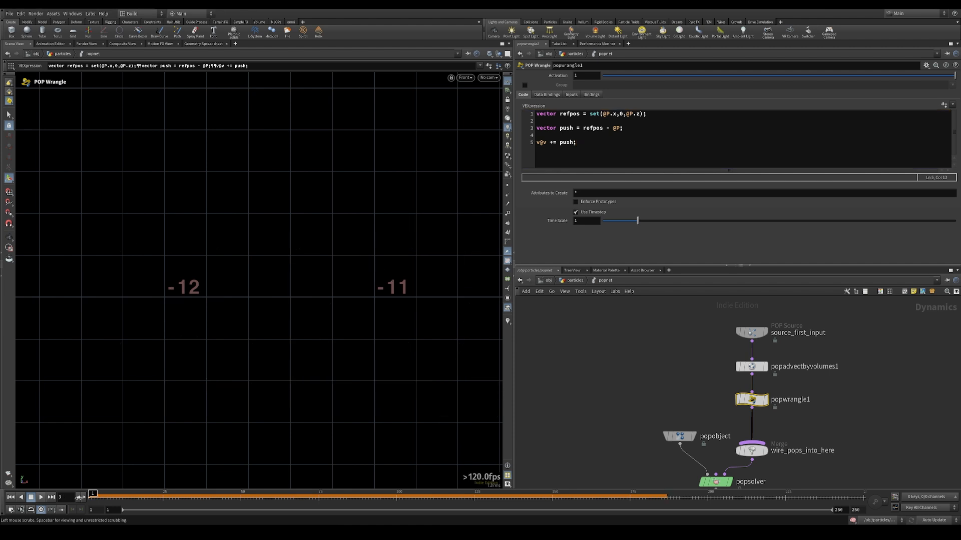
pyautogui.press('Escape')
pyautogui.hotkey('space', '1')
pyautogui.press('Return')
pyautogui.click(42, 497)
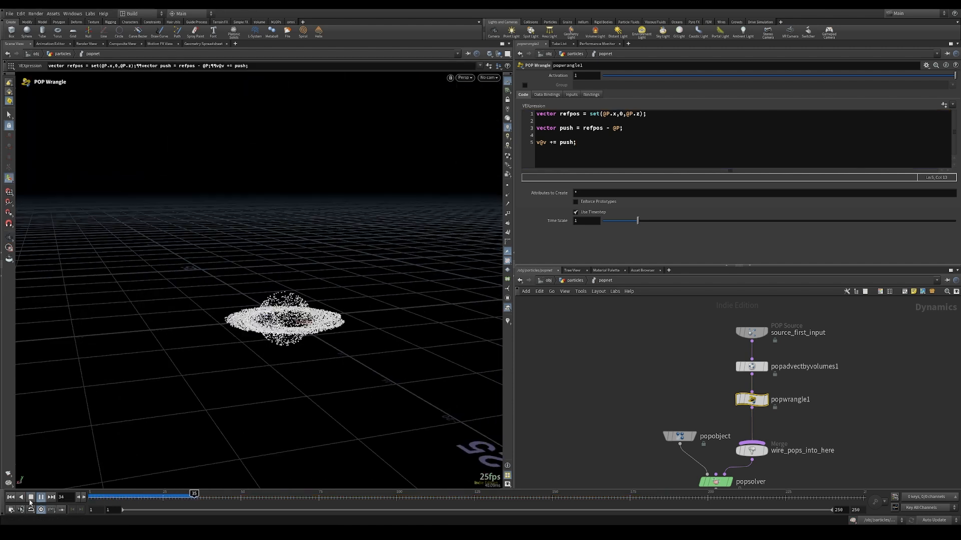
pyautogui.click(31, 497)
pyautogui.moveTo(300, 416); pyautogui.dragTo(179, 324)
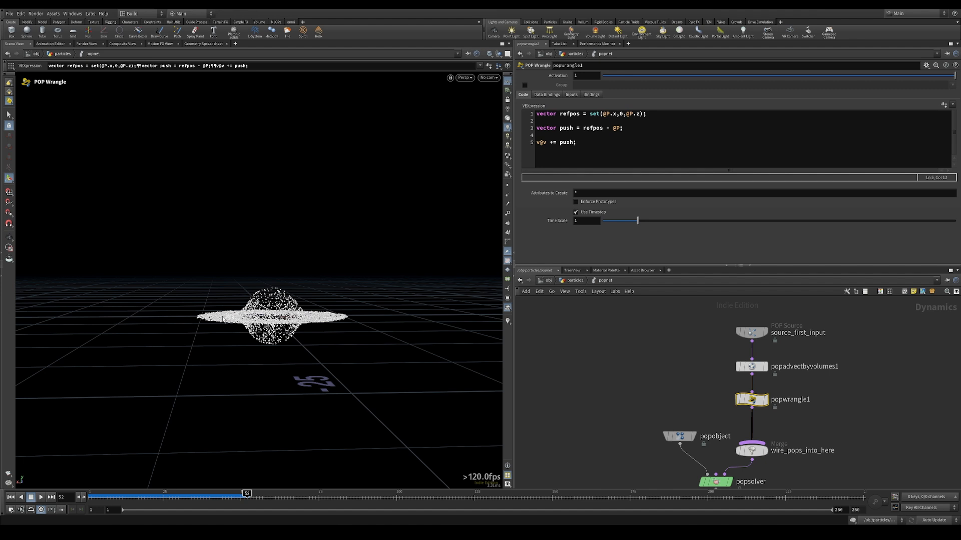
pyautogui.hotkey('space', '3')
pyautogui.moveTo(193, 324); pyautogui.dragTo(160, 321, button='right')
pyautogui.hotkey('space', 'f')
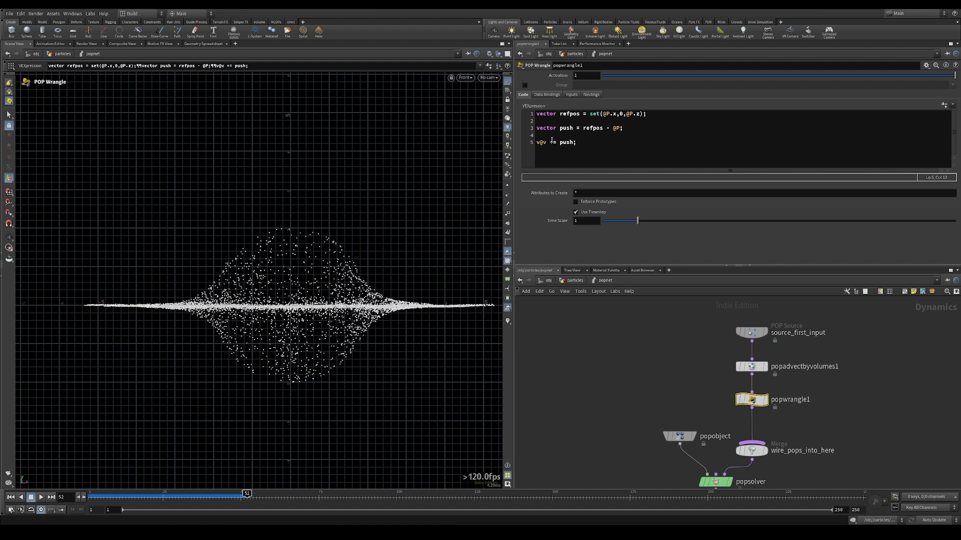
pyautogui.click(635, 127)
pyautogui.press('Return')
pyautogui.press('Return')
pyautogui.write('float relage')
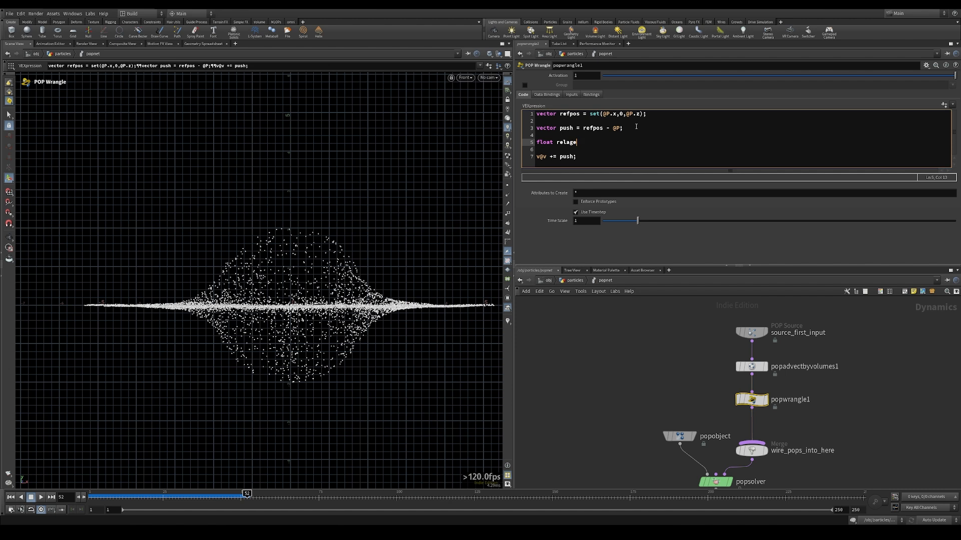
pyautogui.write(' =chramp')
pyautogui.press('BackSpace')
pyautogui.press('BackSpace')
pyautogui.press('BackSpace')
pyautogui.press('BackSpace')
pyautogui.press('BackSpace')
pyautogui.press('BackSpace')
pyautogui.write('chramp("agedrag",@age/@life);')
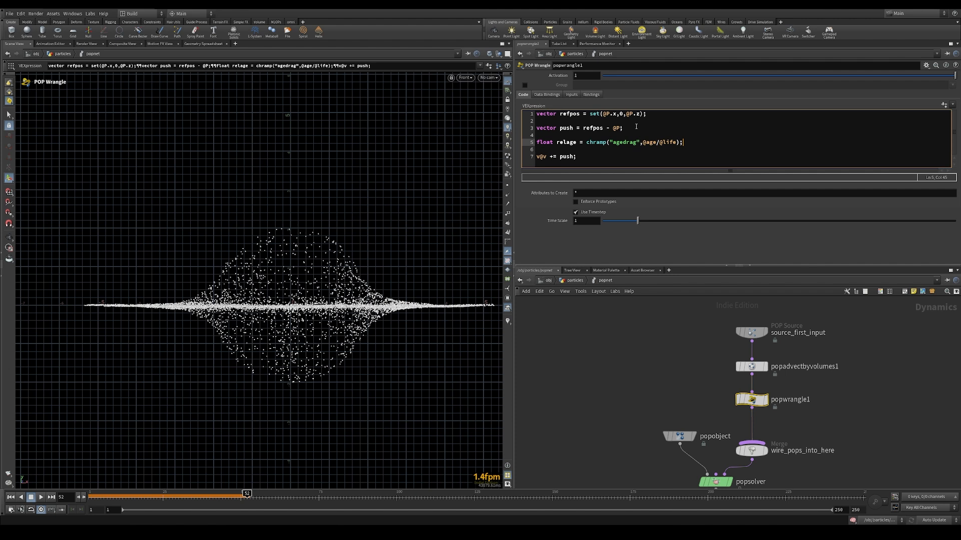
# Create the agedrag ramp parameter from the code and change the last line to "v@v += push * relage;"
pyautogui.click(943, 105)
pyautogui.scroll(-2, 955, 128)
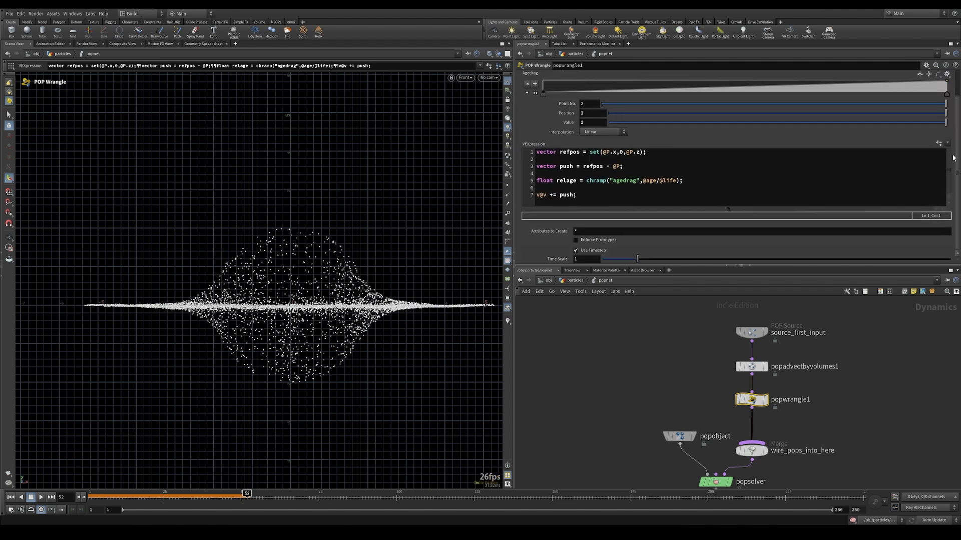
pyautogui.click(573, 194)
pyautogui.write('* rel')
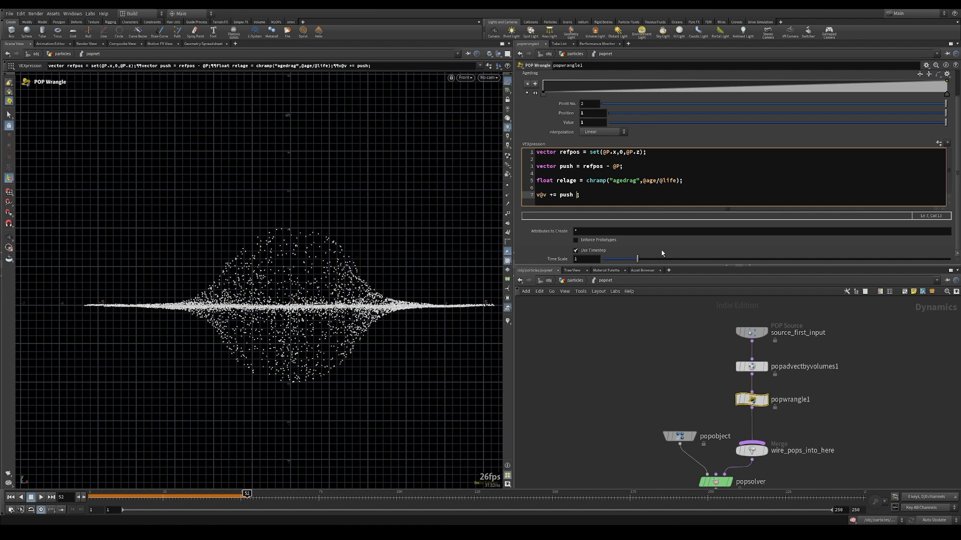
pyautogui.write('age')
# Replay the simulation from the first frame and scrub through it to examine the disc's thickness in the front view
pyautogui.click(10, 498)
pyautogui.click(41, 497)
pyautogui.scroll(-3, 298, 410)
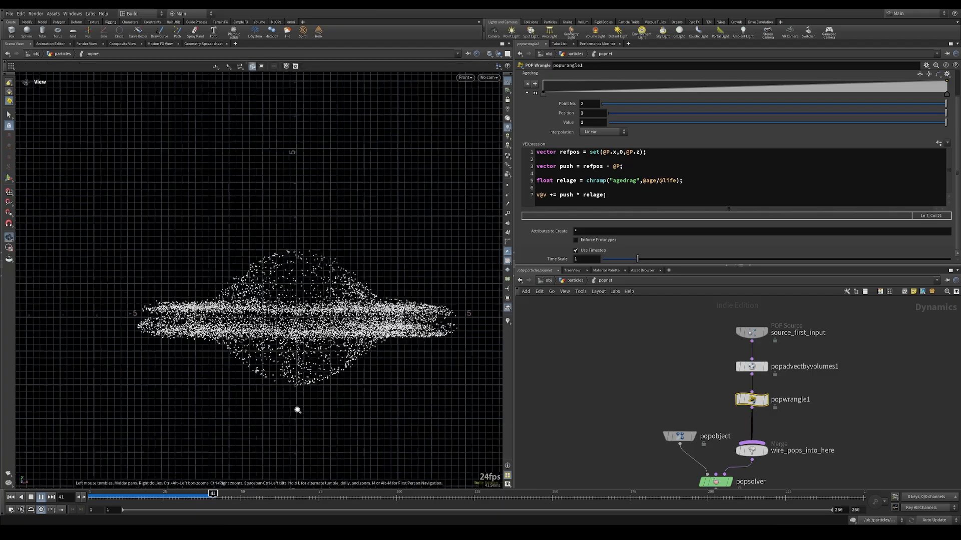
pyautogui.keyDown('alt'); pyautogui.moveTo(225, 410); pyautogui.dragTo(275, 392, button='middle'); pyautogui.keyUp('alt')
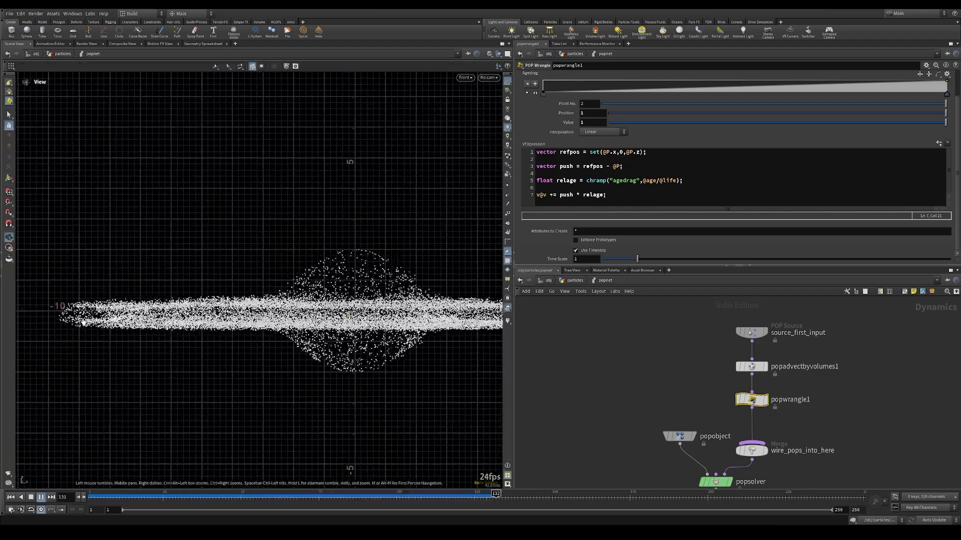
pyautogui.keyDown('alt'); pyautogui.moveTo(78, 311); pyautogui.dragTo(148, 320, button='middle'); pyautogui.keyUp('alt')
pyautogui.click(271, 497)
pyautogui.moveTo(271, 497); pyautogui.dragTo(356, 497)
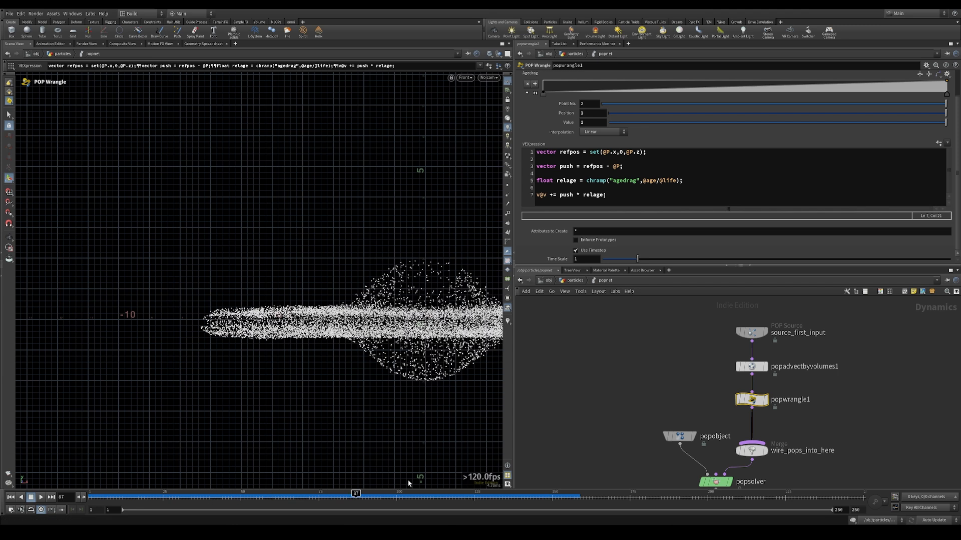
# Set source_first_input's Life Expectancy to 6 and Life Variance to 2
pyautogui.click(751, 333)
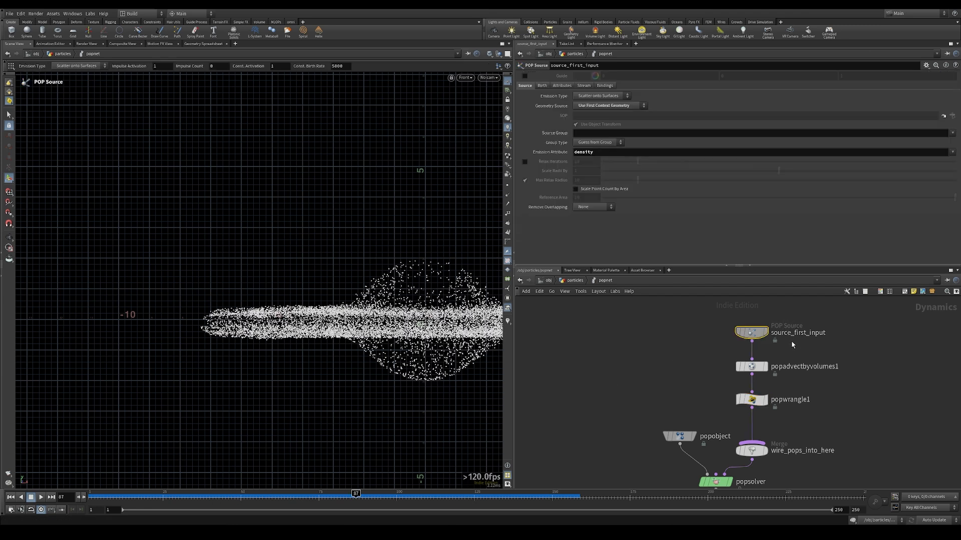
pyautogui.click(542, 86)
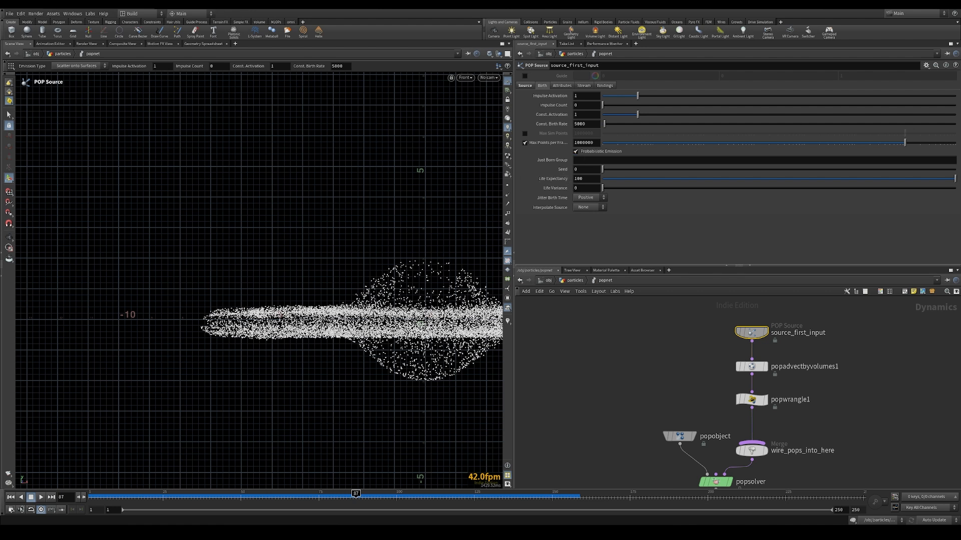
pyautogui.click(591, 178)
pyautogui.press('Tab')
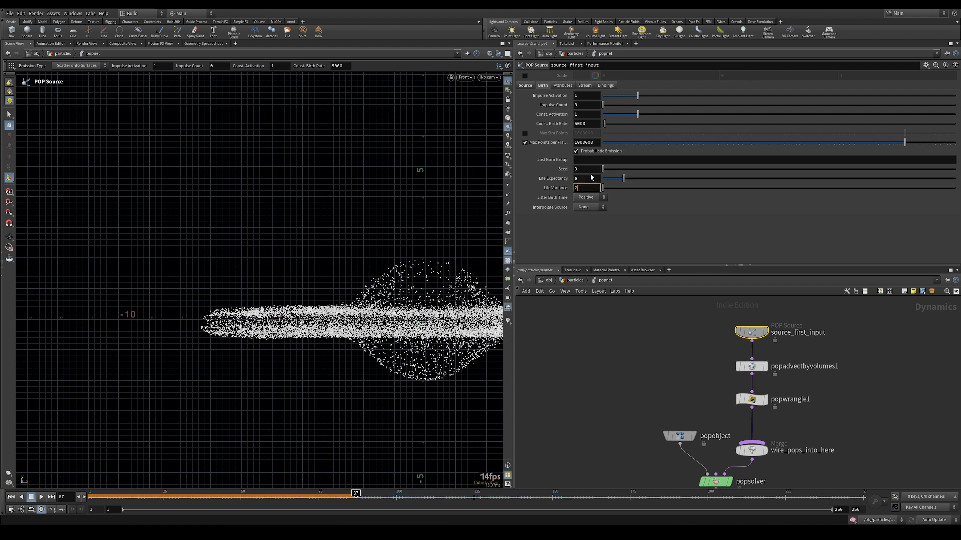
pyautogui.write('2')
pyautogui.press('Return')
# Switch the POP Source's Initial Velocity to Set initial velocity and set all three Variance components to 0
pyautogui.click(559, 86)
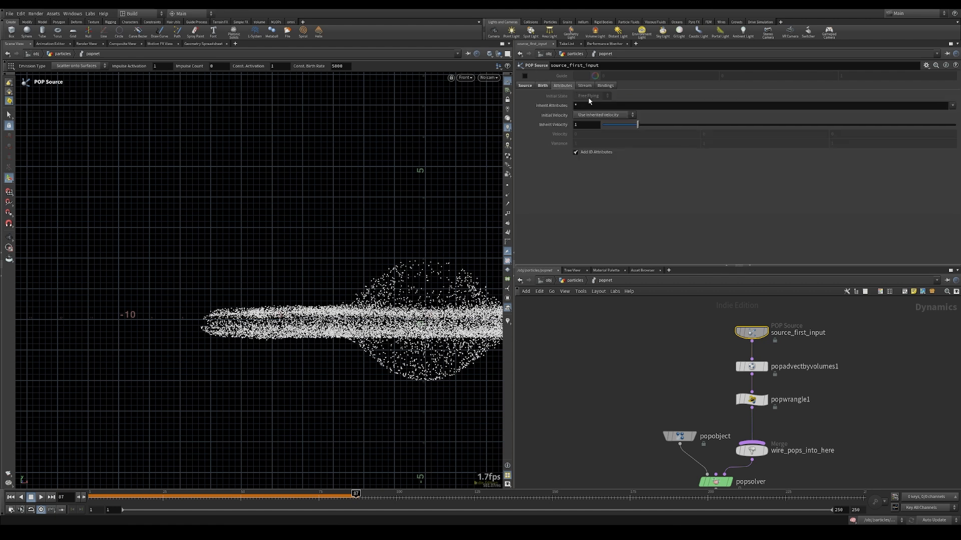
pyautogui.click(617, 116)
pyautogui.click(588, 138)
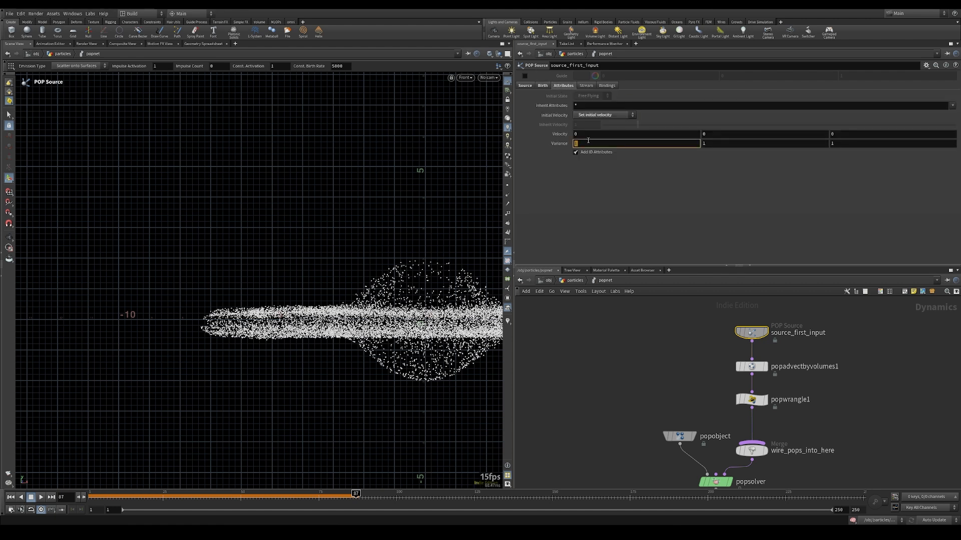
pyautogui.write('0')
pyautogui.press('Tab')
pyautogui.write('0')
pyautogui.press('Tab')
pyautogui.write('0')
pyautogui.press('Return')
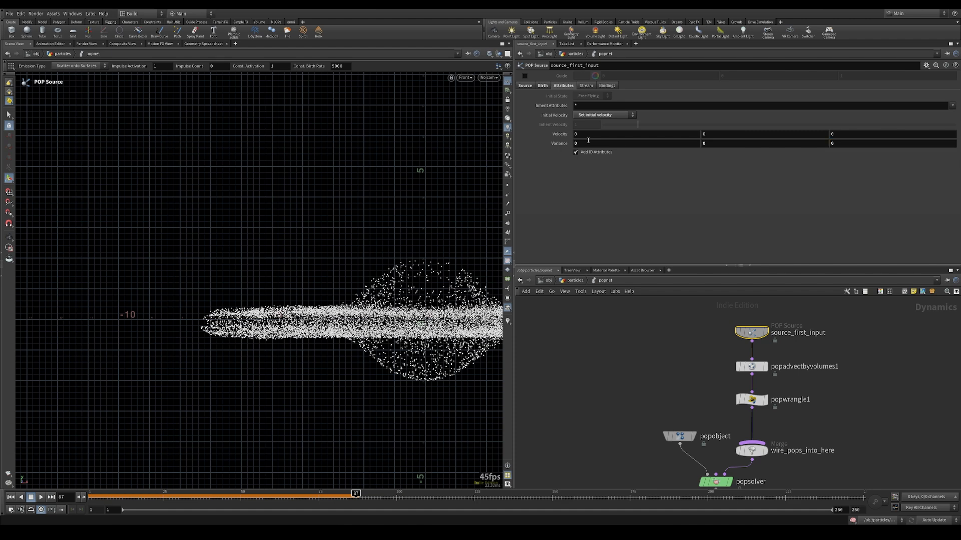
# Replay the simulation from the first frame and examine the particle disc edge-on and in perspective
pyautogui.click(525, 86)
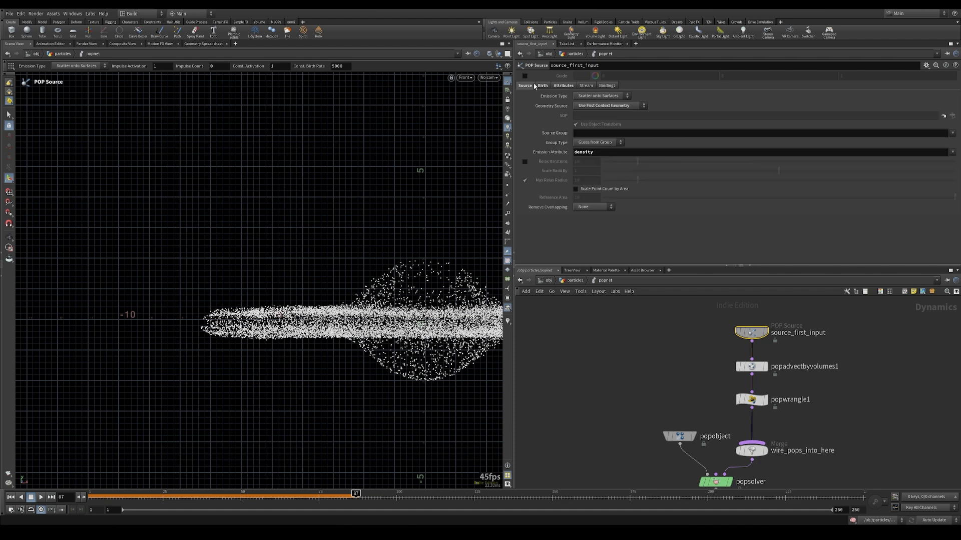
pyautogui.click(10, 497)
pyautogui.click(41, 497)
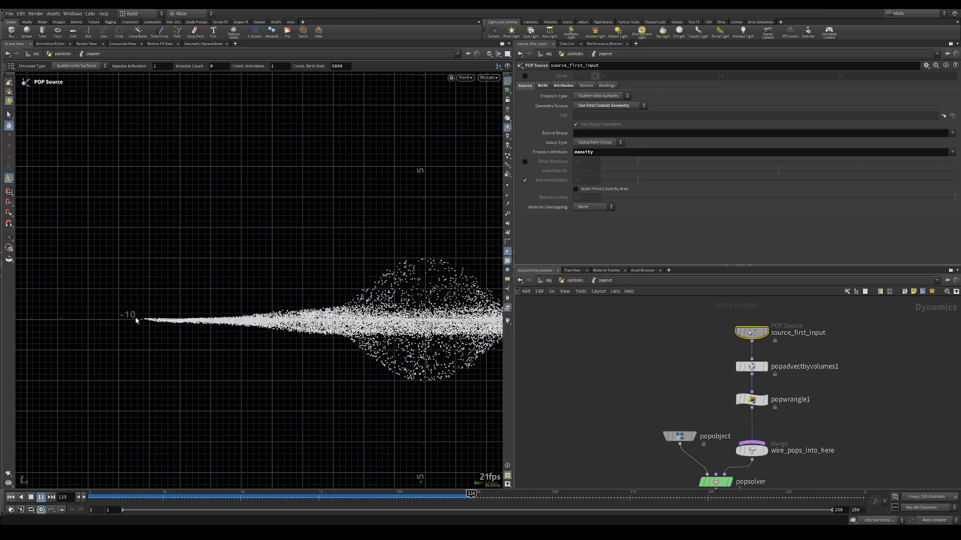
pyautogui.hotkey('space', '1')
pyautogui.moveTo(96, 319); pyautogui.dragTo(224, 373)
pyautogui.click(194, 498)
# Add a POP Drag node between popwrangle1 and wire_pops_into_here
pyautogui.moveTo(672, 394); pyautogui.dragTo(680, 380, button='middle')
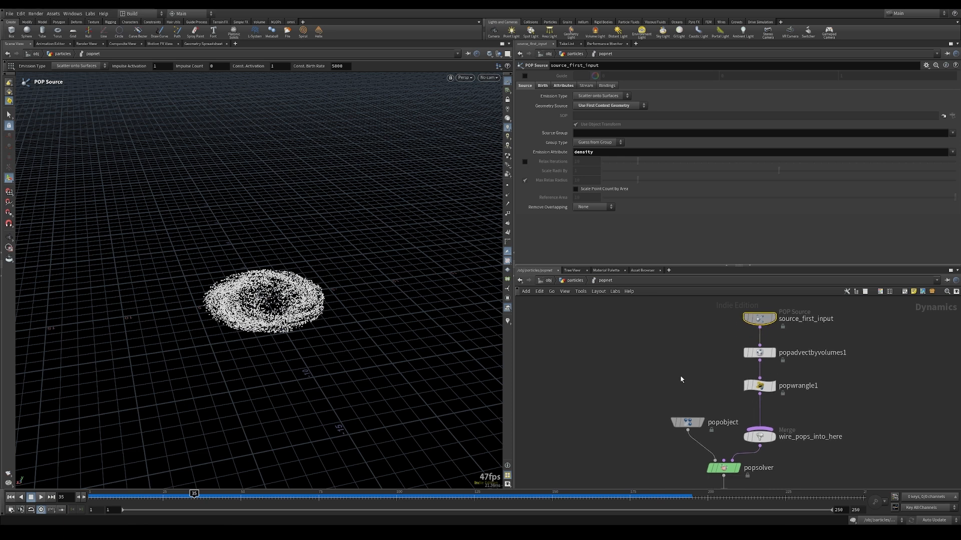
pyautogui.press('Tab')
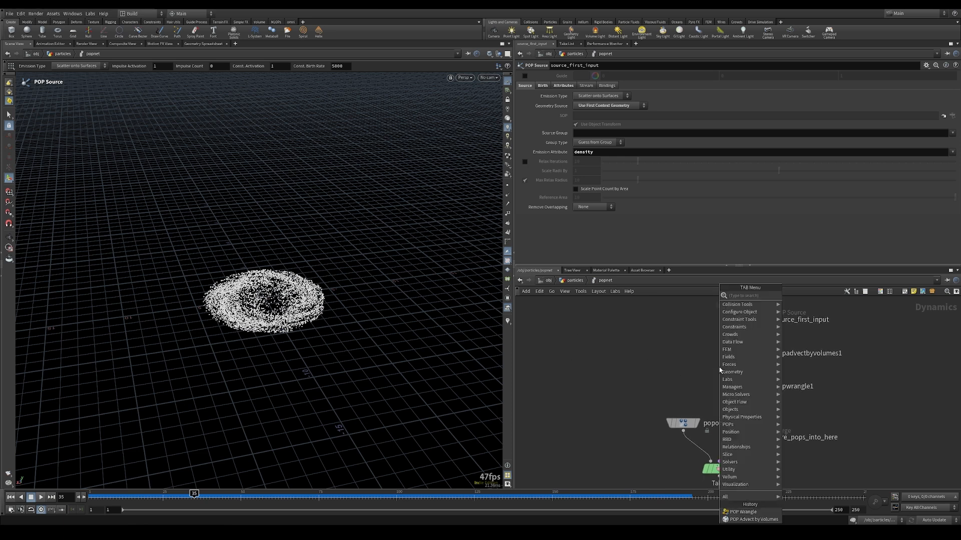
pyautogui.write('drag')
pyautogui.click(815, 309)
pyautogui.click(755, 410)
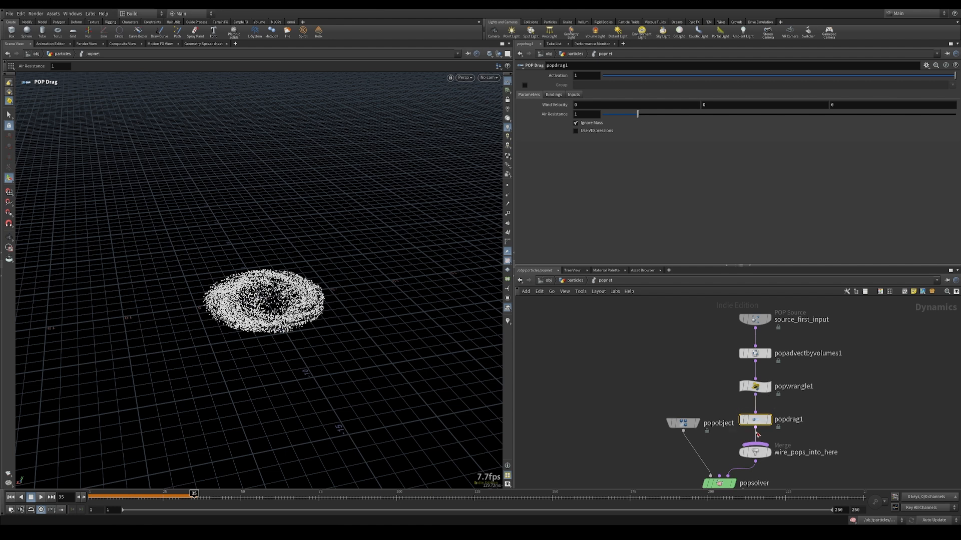
# Return to the first frame and set the POP Drag's Air Resistance to 3
pyautogui.hotkey('ctrl', 'Up')
pyautogui.click(585, 114)
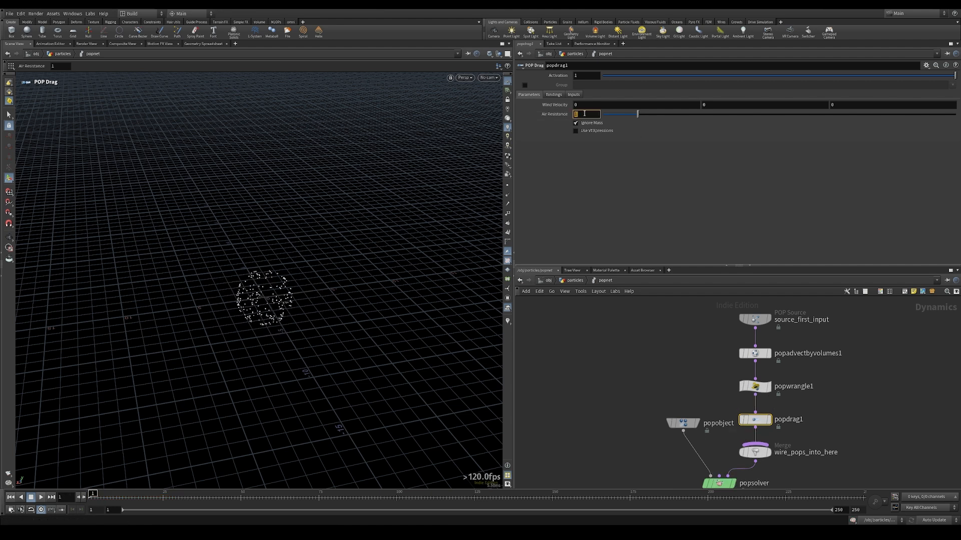
pyautogui.press('Return')
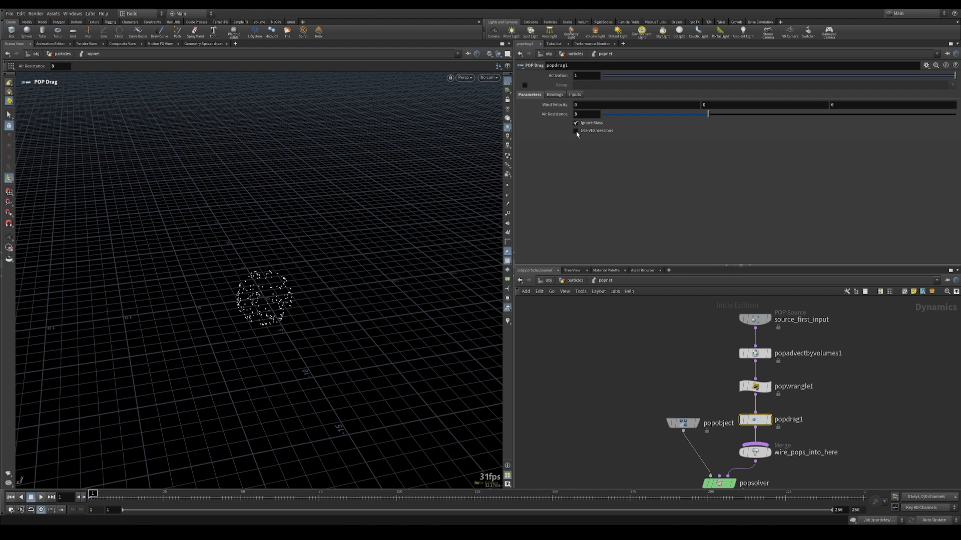
pyautogui.click(576, 131)
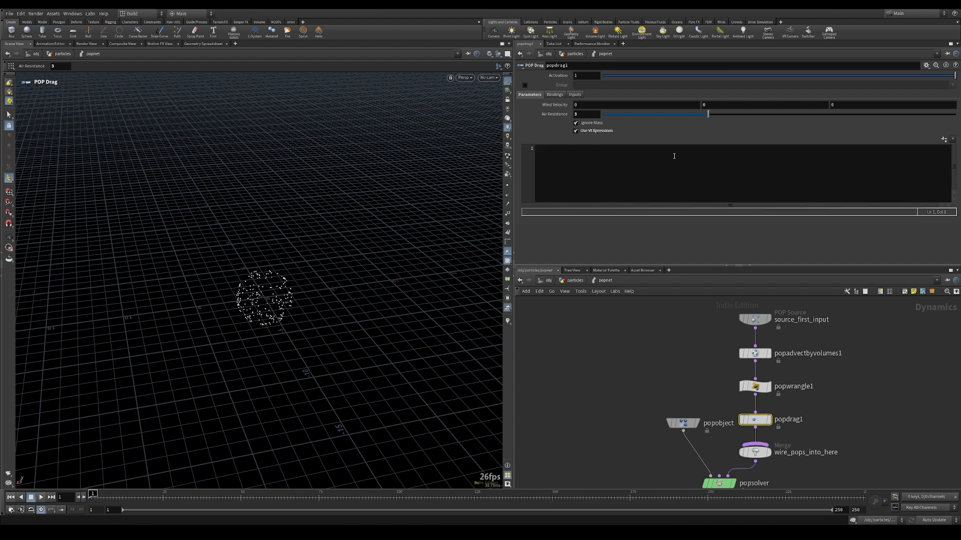
pyautogui.click(784, 177)
pyautogui.write('float relage')
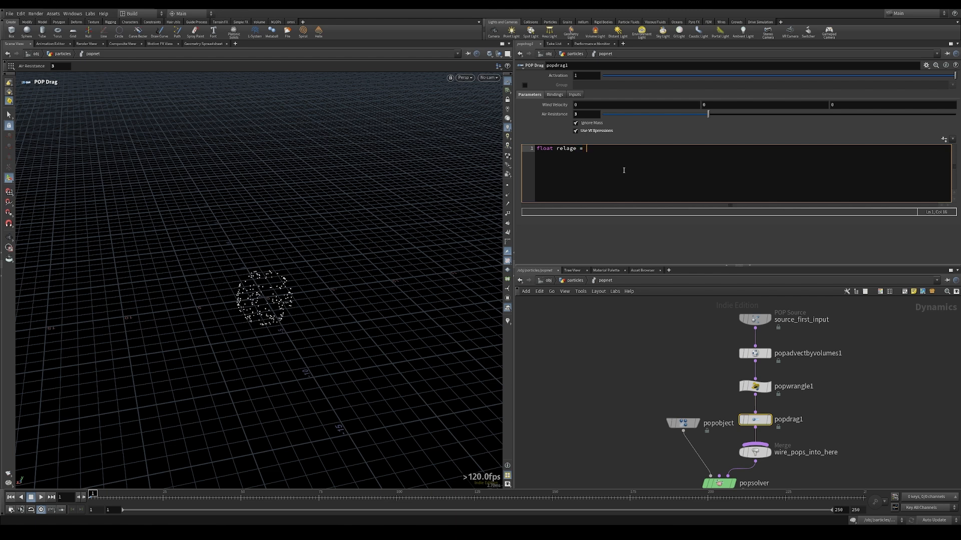
pyautogui.write(' = @age/@life;')
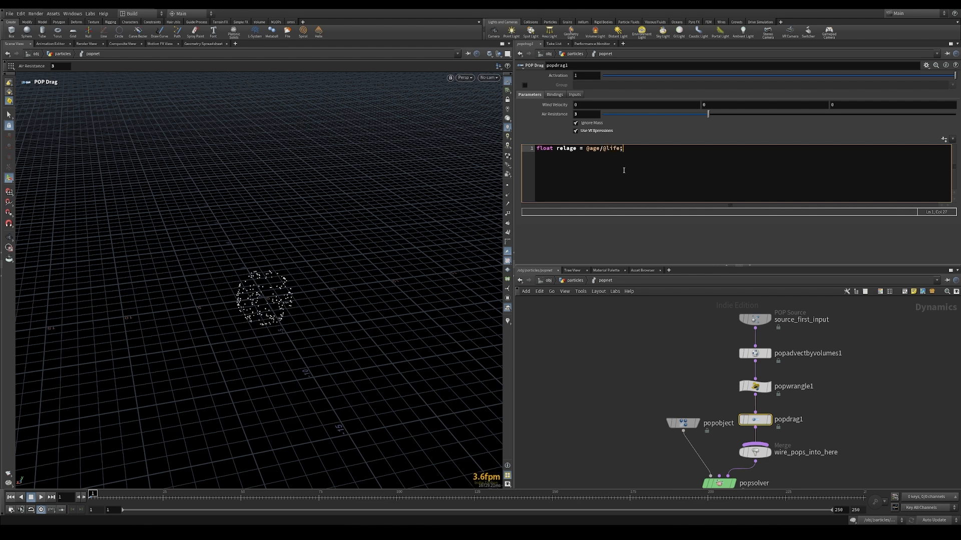
pyautogui.press('Return')
pyautogui.press('Return')
pyautogui.write('airresist')
pyautogui.write('*= relage;')
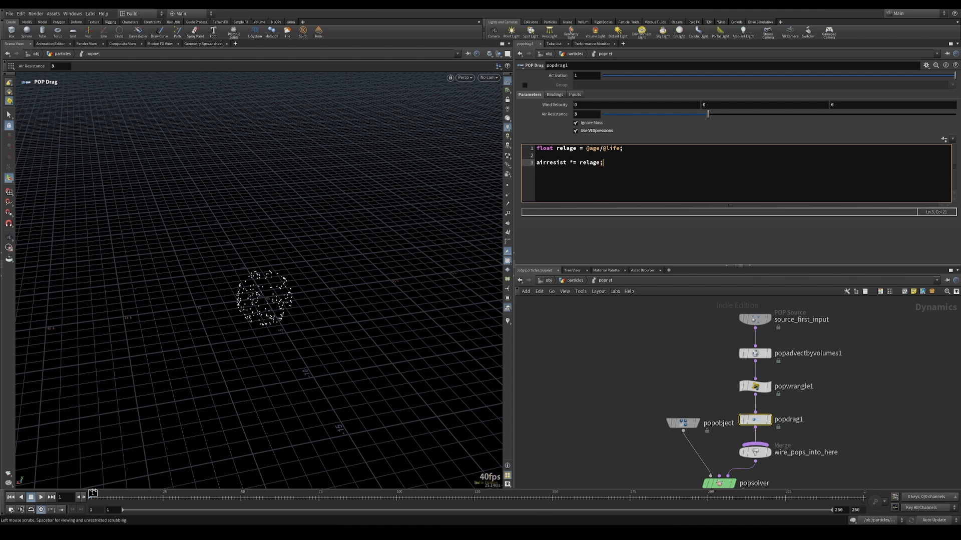
pyautogui.moveTo(104, 495); pyautogui.dragTo(430, 493)
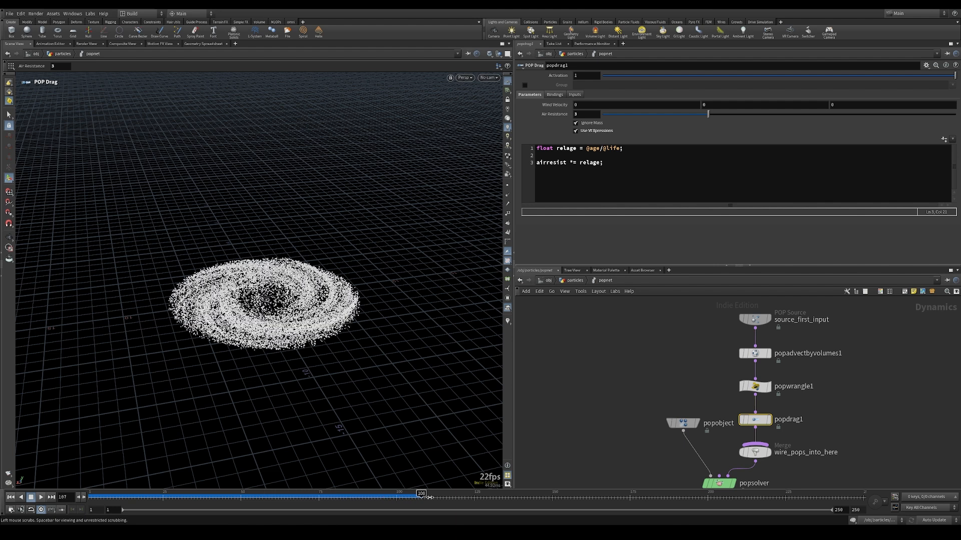
# Replay the simulation from the first frame and scrub to frame 116 to check the age-based drag
pyautogui.press('Up')
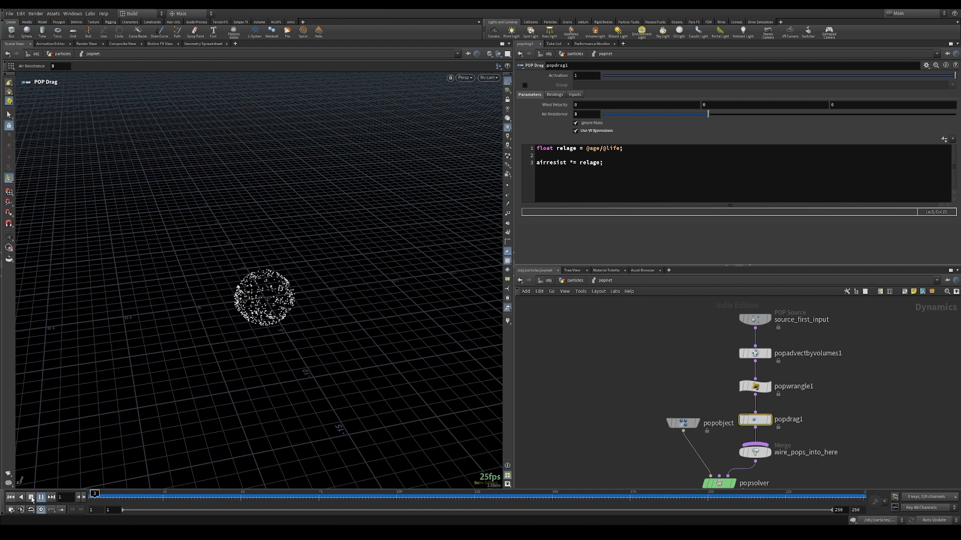
pyautogui.scroll(2, 701, 385)
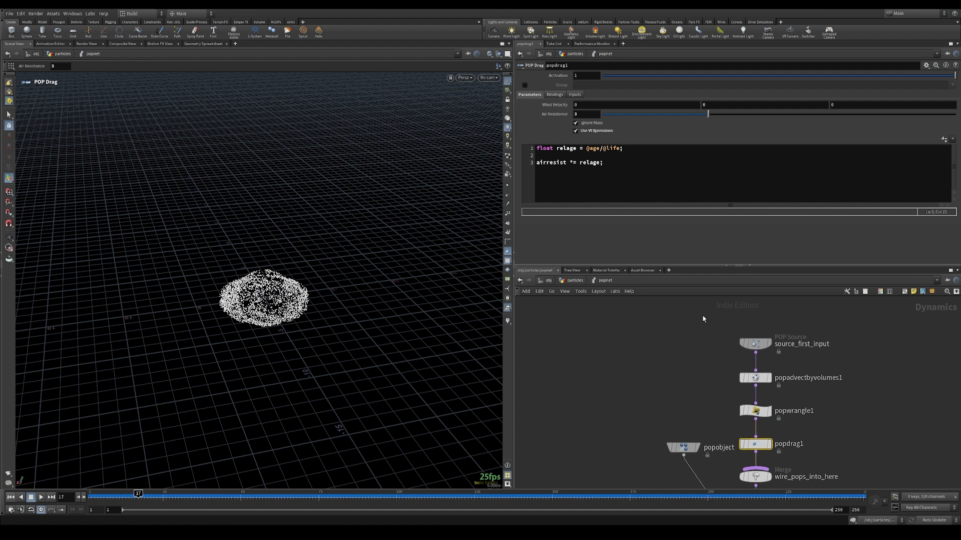
pyautogui.moveTo(170, 503); pyautogui.dragTo(445, 505)
# Insert a POP Force node between popwrangle1 and popdrag1
pyautogui.scroll(-3, 599, 377)
pyautogui.moveTo(642, 331); pyautogui.dragTo(667, 358)
pyautogui.press('Tab')
pyautogui.write('popfo')
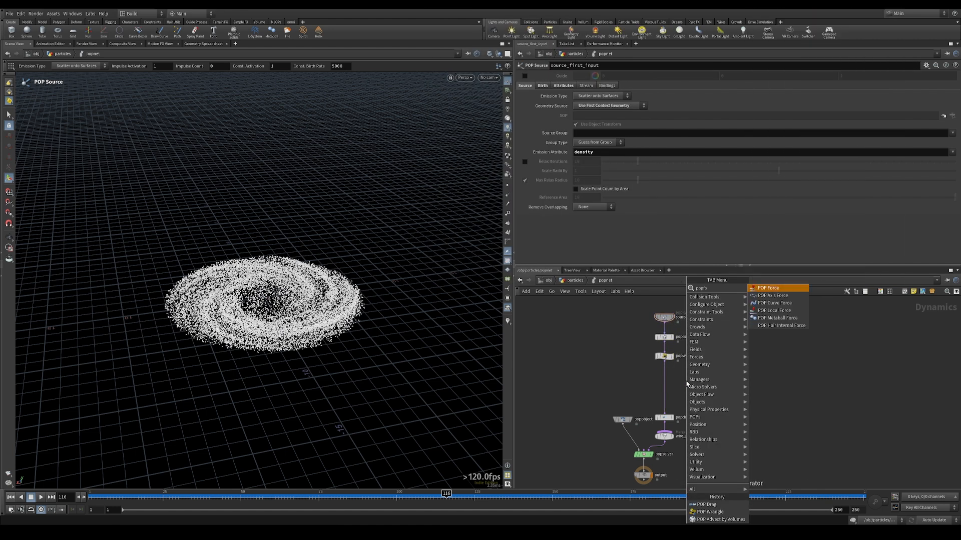
pyautogui.press('Return')
pyautogui.click(665, 377)
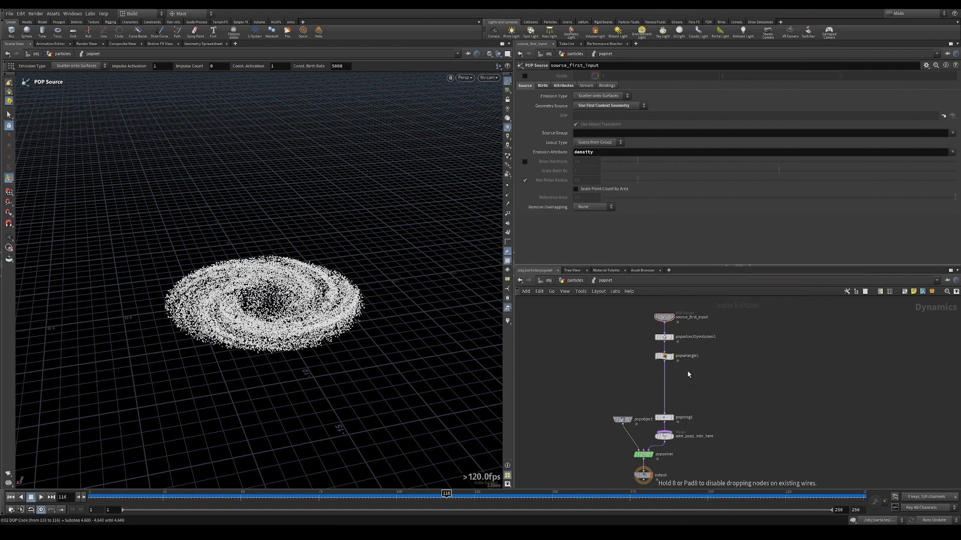
# Enable the guide display on popforce1 and set its noise Amplitude to 10
pyautogui.keyDown('alt'); pyautogui.moveTo(383, 332); pyautogui.dragTo(249, 291); pyautogui.keyUp('alt')
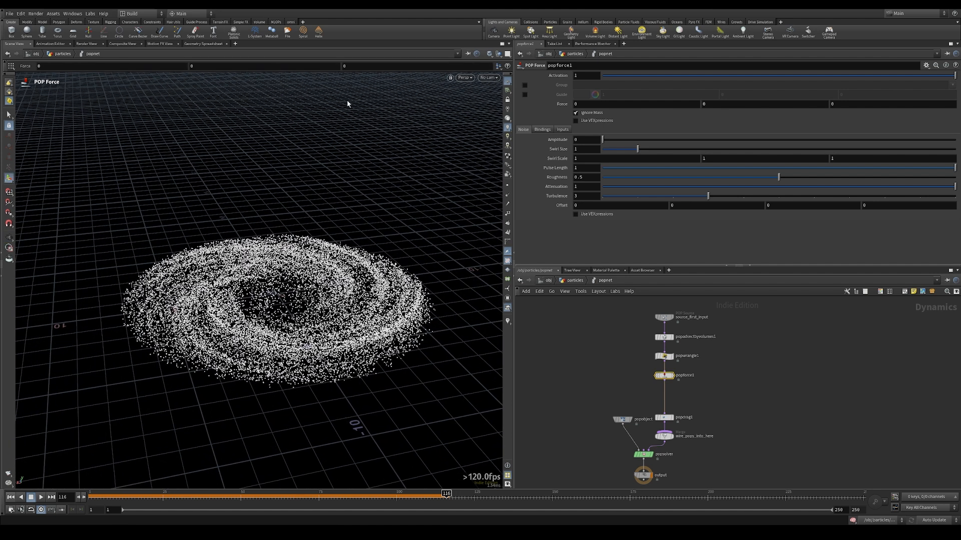
pyautogui.click(524, 94)
pyautogui.click(585, 139)
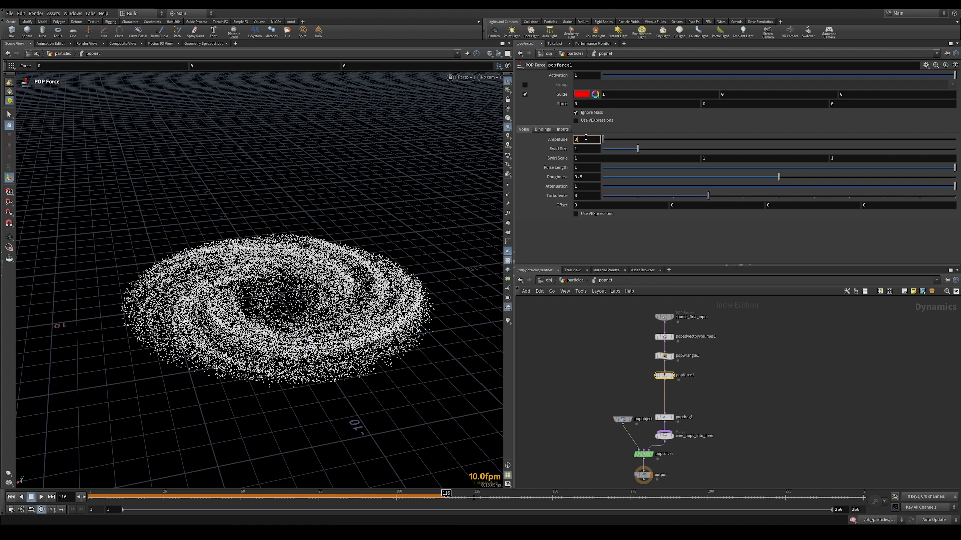
pyautogui.write('10')
pyautogui.press('Return')
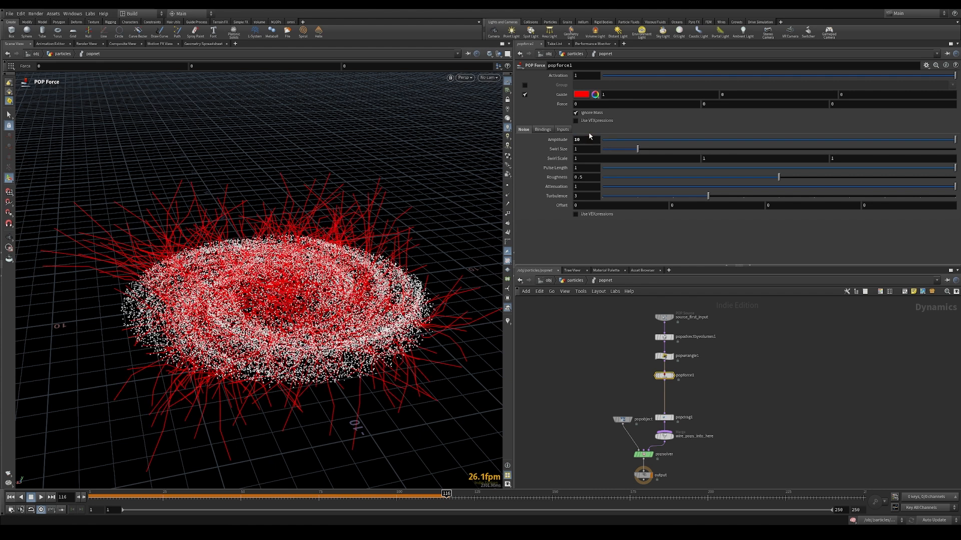
pyautogui.moveTo(398, 234); pyautogui.dragTo(381, 239)
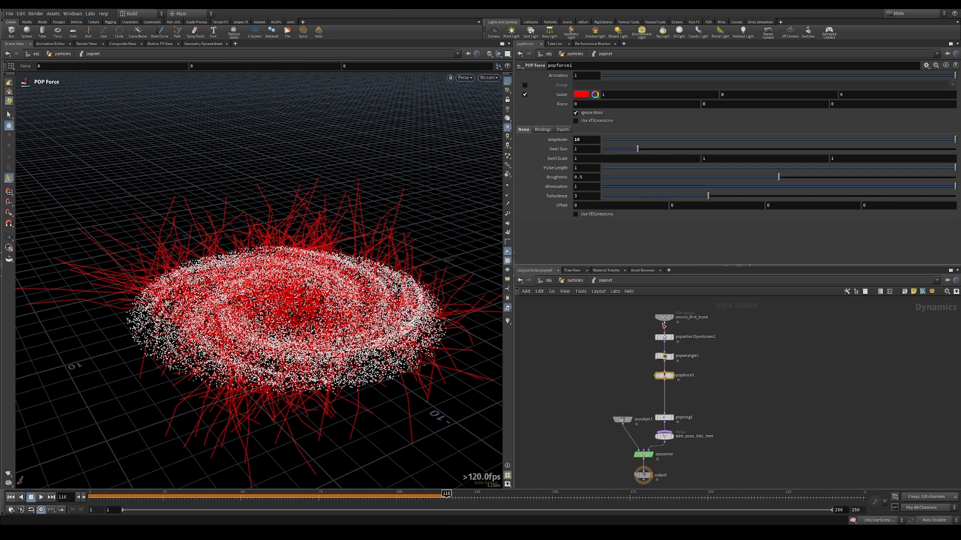
# Set the noise Swirl Size of popforce1 to 2
pyautogui.click(663, 319)
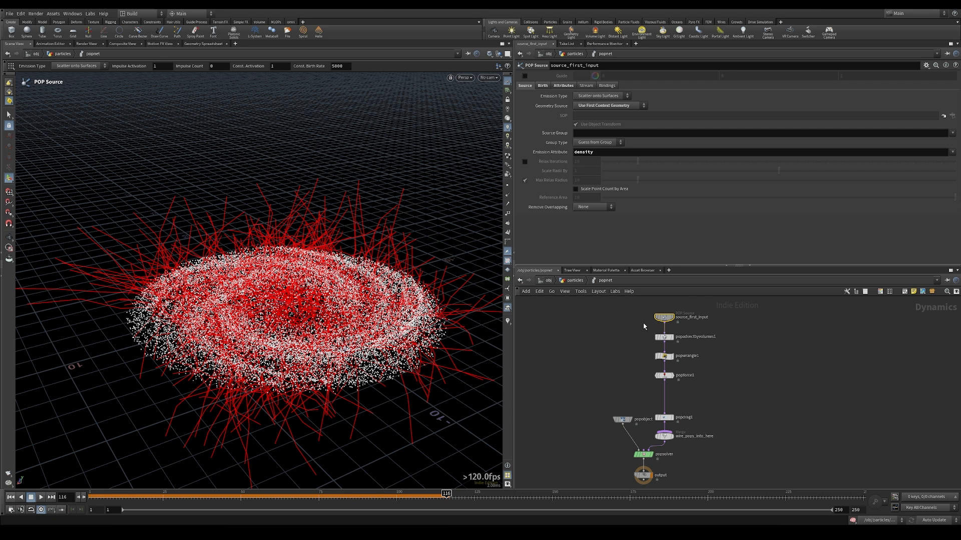
pyautogui.click(663, 417)
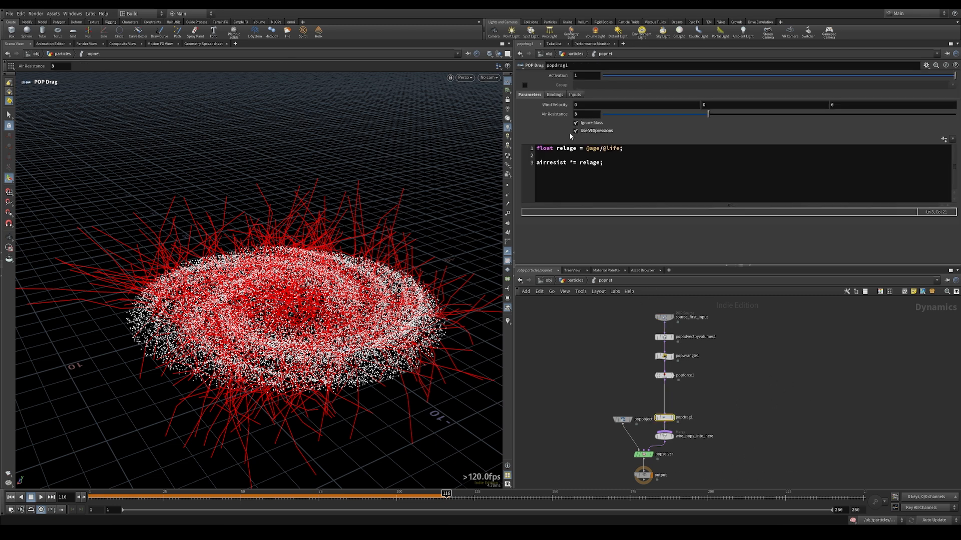
pyautogui.click(664, 375)
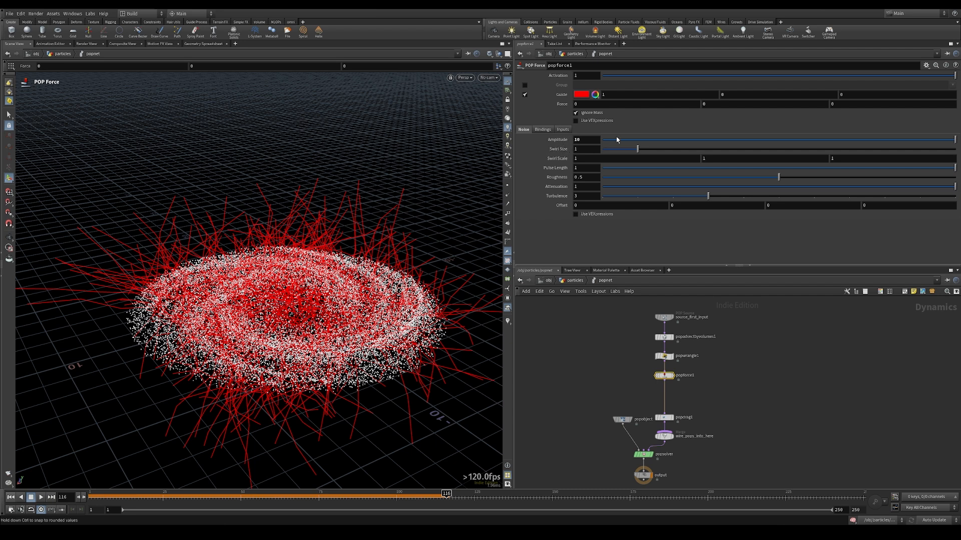
pyautogui.click(591, 149)
pyautogui.write('2')
pyautogui.press('Return')
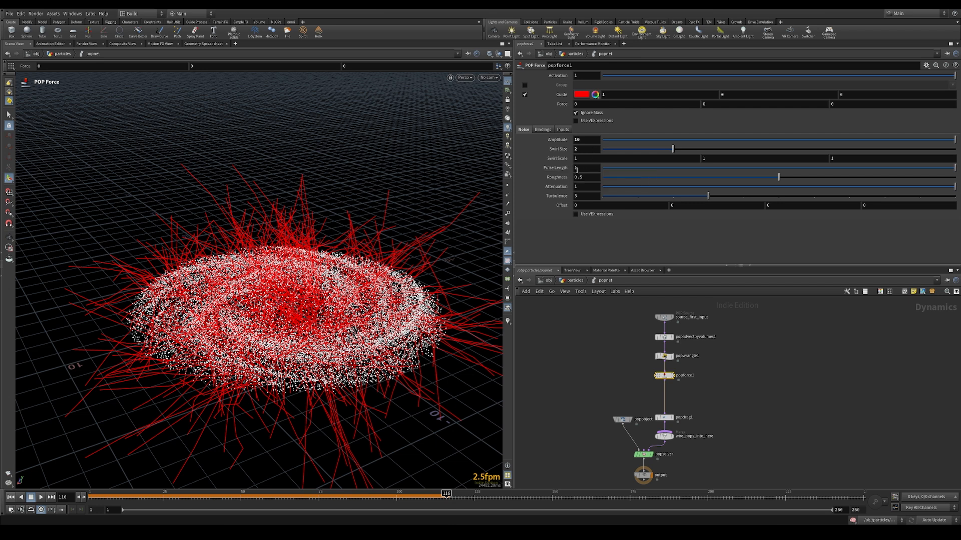
# Play the simulation from the first frame to check how the noise guides move, and return to the first frame
pyautogui.click(11, 497)
pyautogui.moveTo(95, 496); pyautogui.dragTo(58, 503)
pyautogui.click(41, 497)
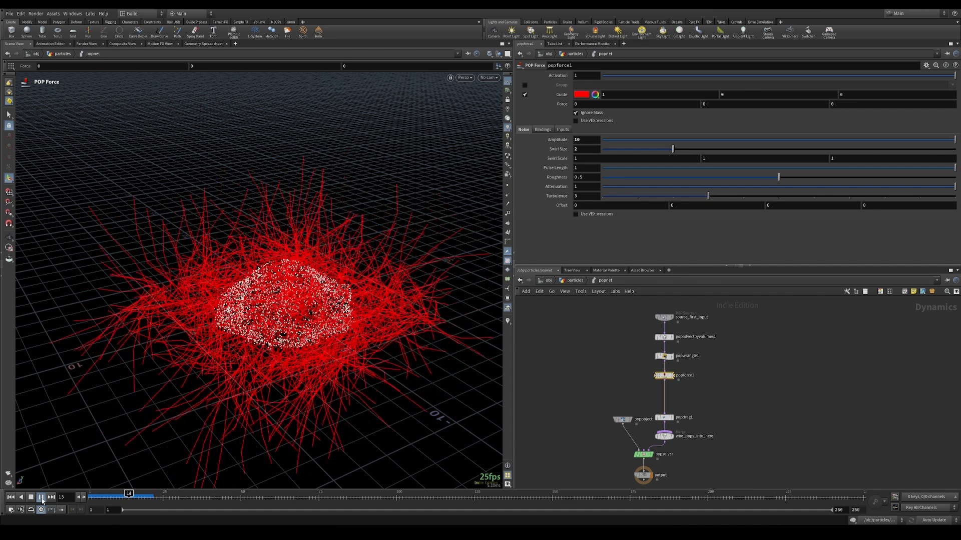
pyautogui.click(31, 498)
pyautogui.click(11, 498)
# Set popforce1's noise Pulse Length to 10 and play the simulation to check the slower noise
pyautogui.click(583, 167)
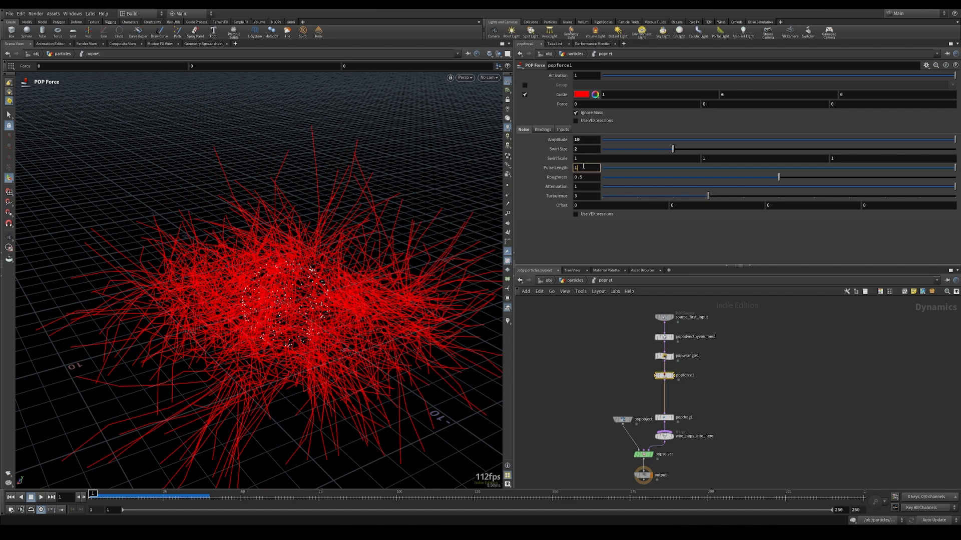
pyautogui.write('0')
pyautogui.press('Return')
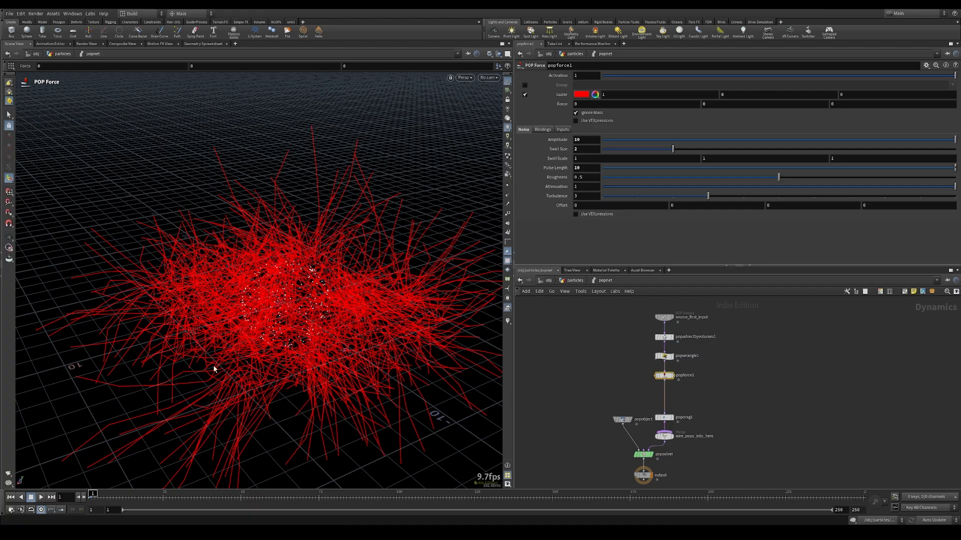
pyautogui.click(41, 497)
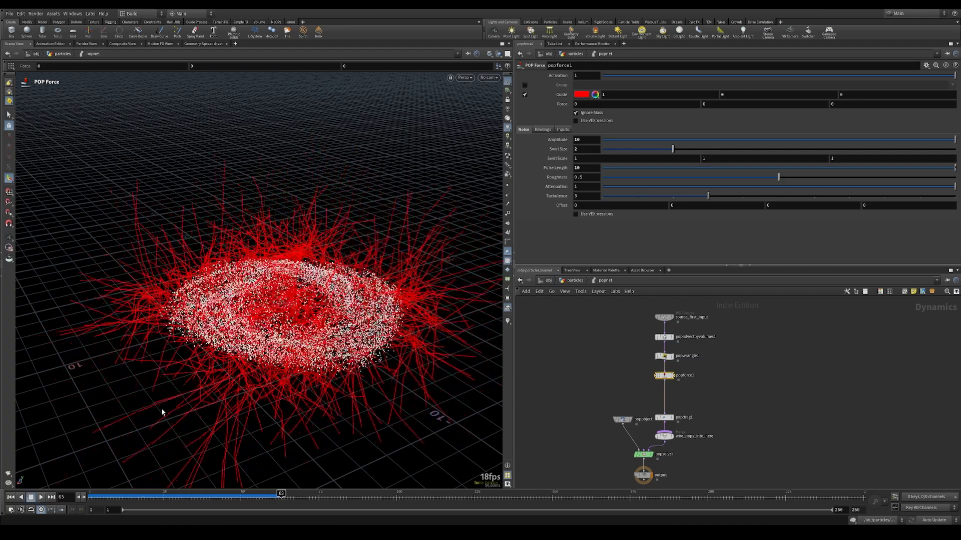
# Turn off the guide display on popforce1, replay the simulation from the start, and return to the first frame
pyautogui.click(525, 95)
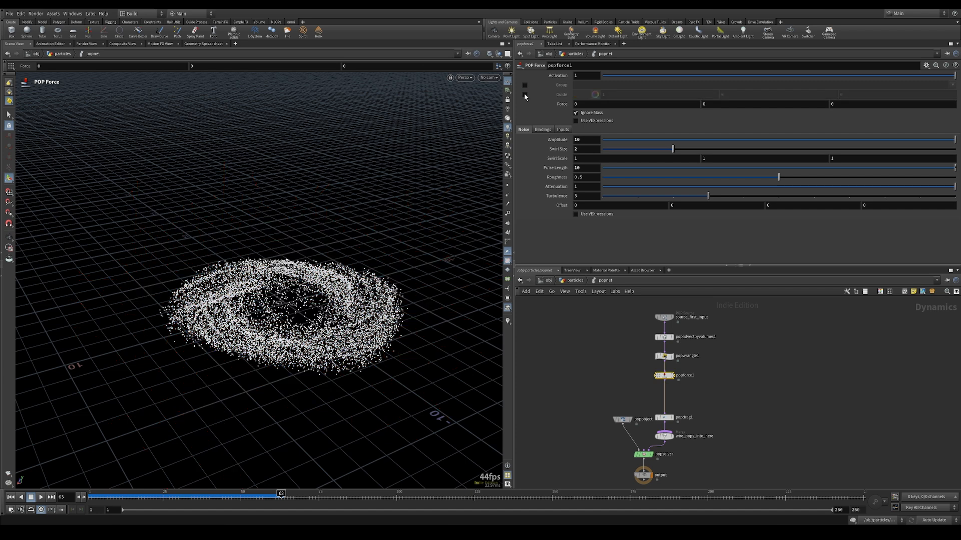
pyautogui.keyDown('alt'); pyautogui.moveTo(350, 360); pyautogui.dragTo(82, 457); pyautogui.keyUp('alt')
pyautogui.click(11, 497)
pyautogui.click(41, 497)
pyautogui.press('Escape')
pyautogui.moveTo(183, 380); pyautogui.dragTo(173, 334)
pyautogui.click(11, 496)
# Duplicate popforce1 and place the copy between popforce1 and popdrag1
pyautogui.moveTo(665, 377)
pyautogui.keyDown('alt'); pyautogui.mouseDown()
pyautogui.moveTo(686, 395)
pyautogui.moveTo(665, 396)
pyautogui.mouseUp(); pyautogui.keyUp('alt')
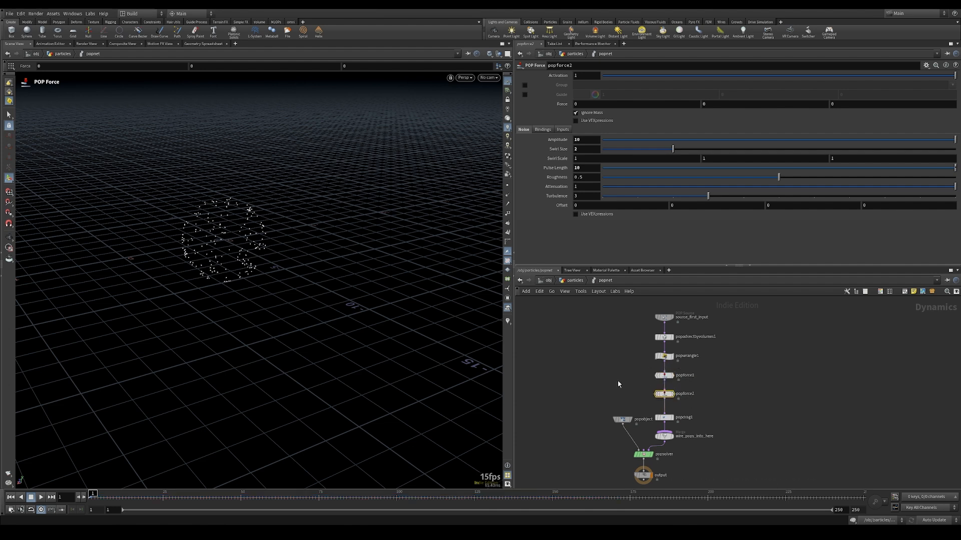
pyautogui.keyDown('alt'); pyautogui.moveTo(197, 208); pyautogui.dragTo(215, 257); pyautogui.keyUp('alt')
pyautogui.keyDown('alt'); pyautogui.moveTo(215, 258); pyautogui.dragTo(412, 369, button='middle'); pyautogui.keyUp('alt')
pyautogui.keyDown('alt'); pyautogui.moveTo(412, 368); pyautogui.dragTo(358, 238, button='right'); pyautogui.keyUp('alt')
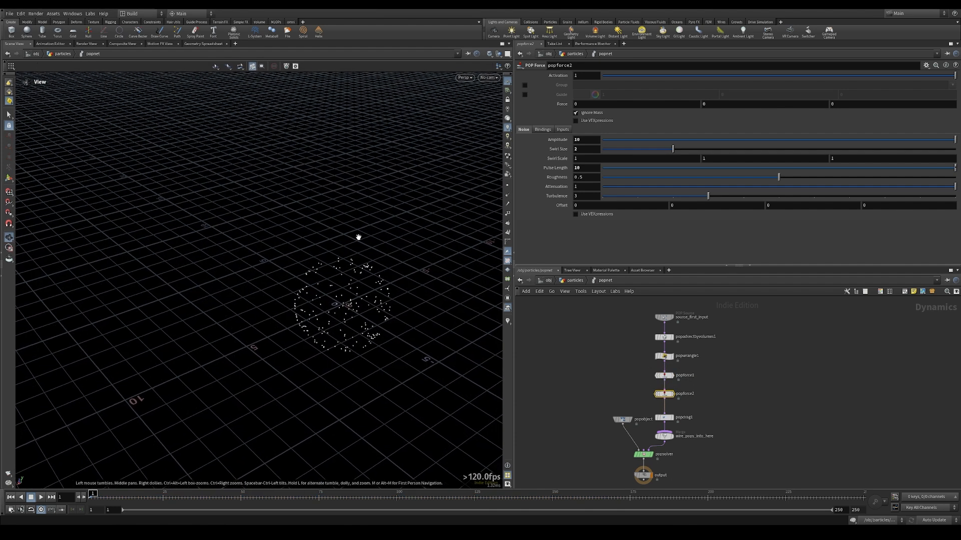
# Enable the guide display on popforce2 and set its Swirl Size to 1, Amplitude to 20 and Pulse Length to 6
pyautogui.click(524, 95)
pyautogui.click(595, 152)
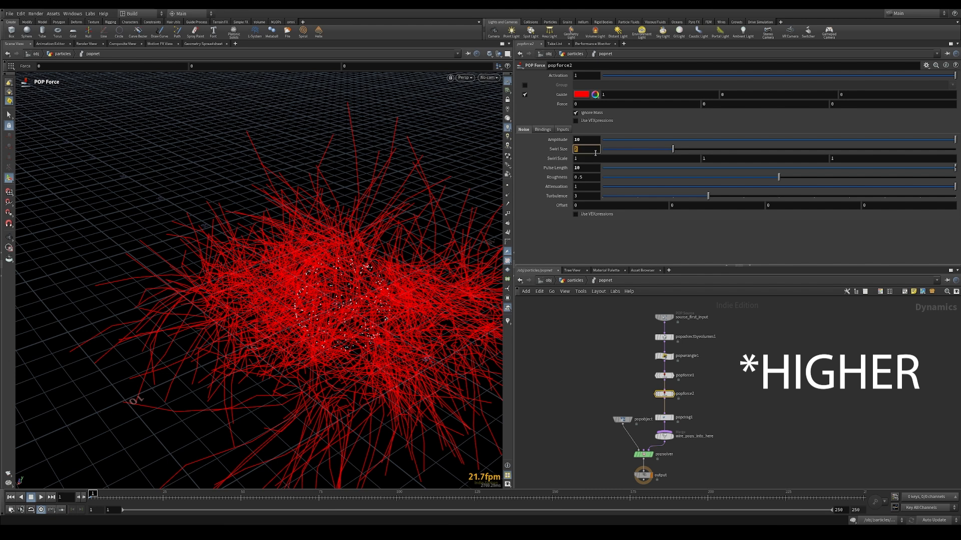
pyautogui.press('Return')
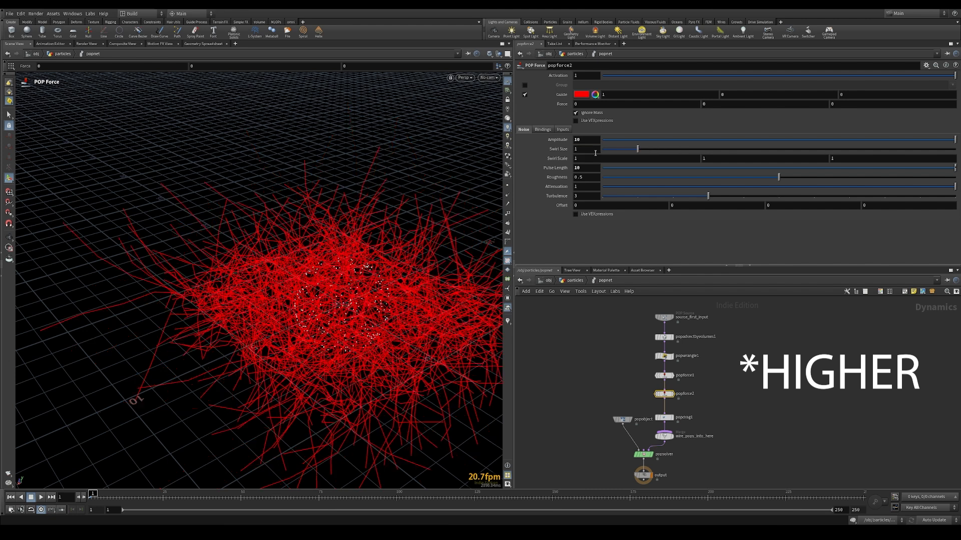
pyautogui.click(592, 140)
pyautogui.write('20')
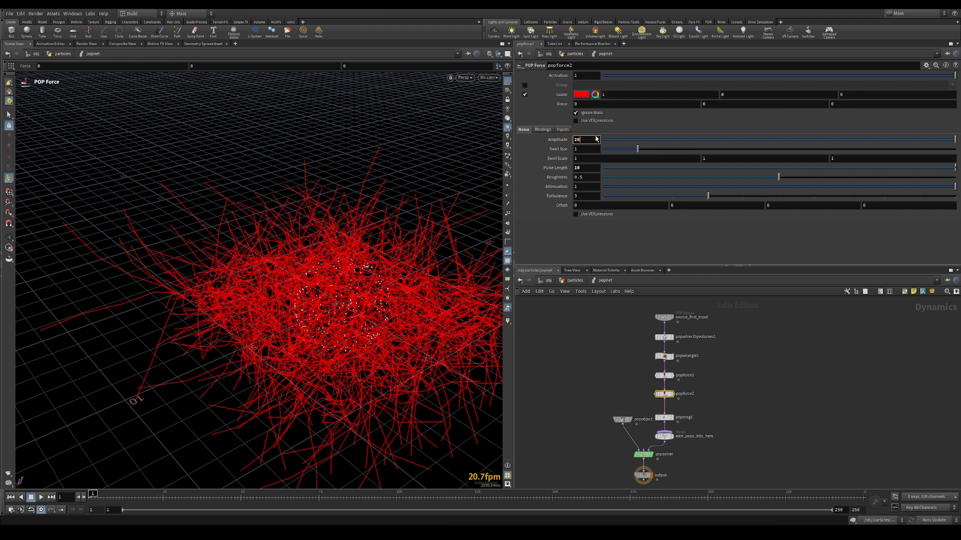
pyautogui.press('Return')
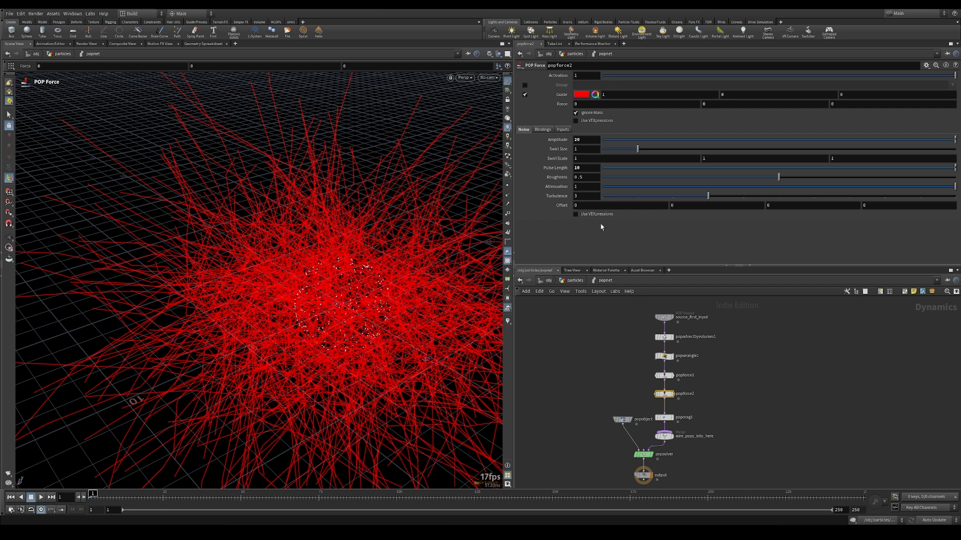
pyautogui.click(583, 168)
pyautogui.write('6')
pyautogui.press('Return')
pyautogui.click(575, 214)
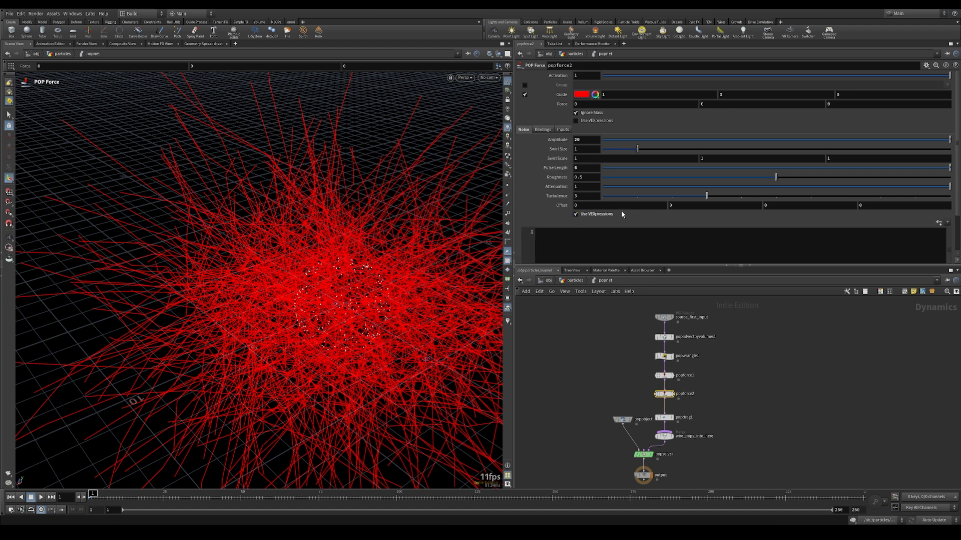
pyautogui.scroll(-1, 637, 218)
pyautogui.click(636, 225)
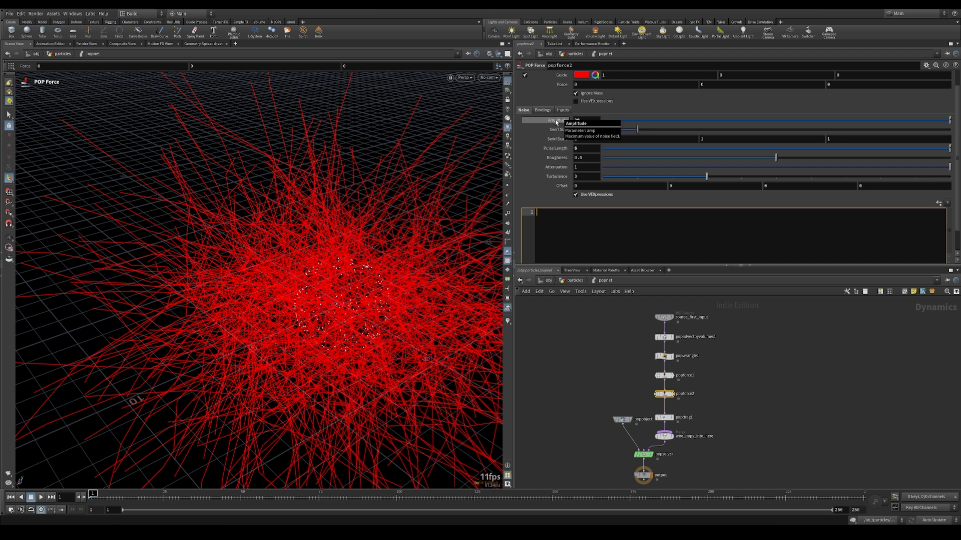
pyautogui.write('amp *=')
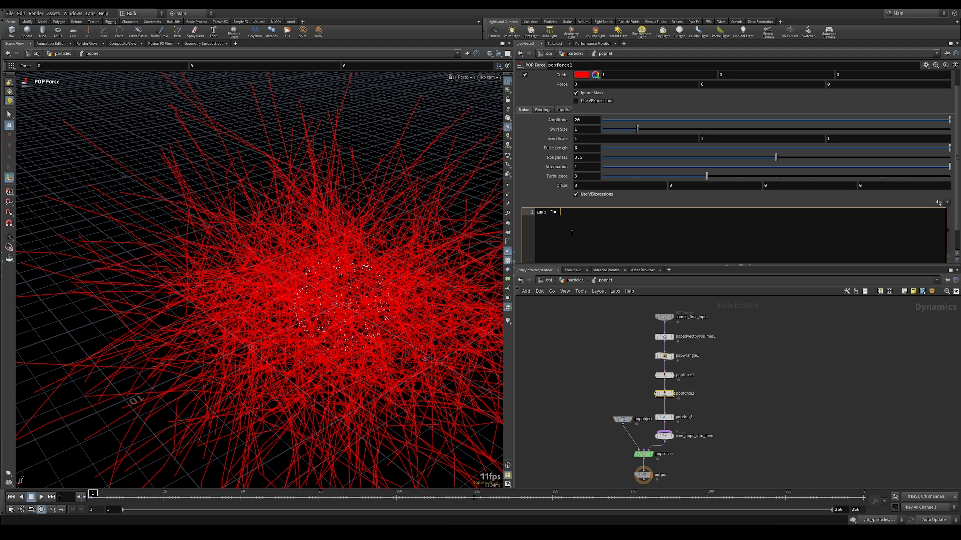
pyautogui.write(' @age/@life;')
pyautogui.hotkey('ctrl', 'Return')
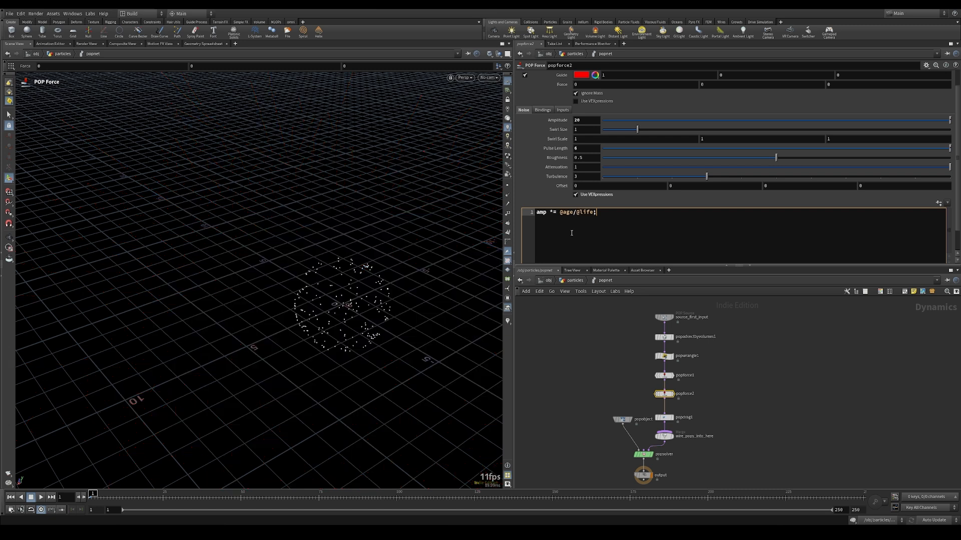
# Turn off the guide display on popforce2, play the simulation to examine the particle disc, and jump to frame 63
pyautogui.click(525, 74)
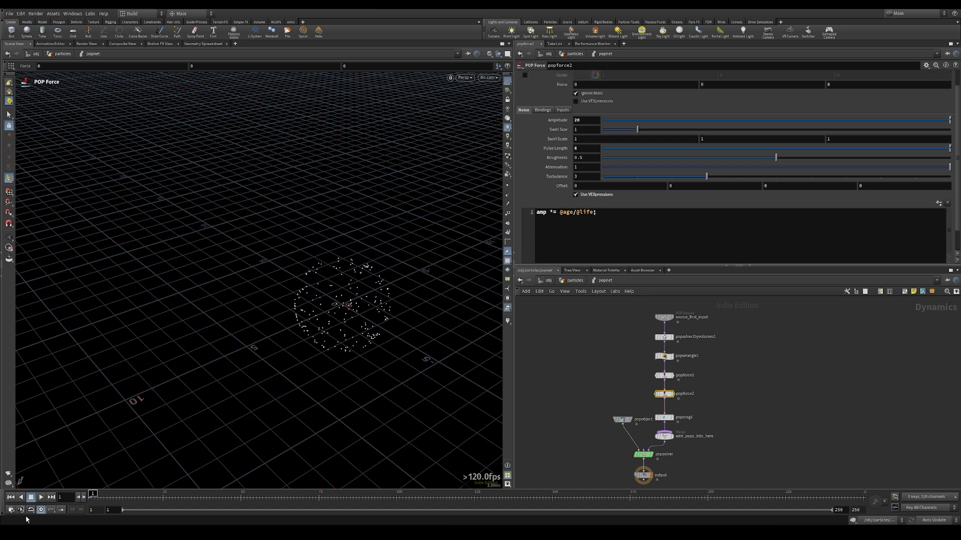
pyautogui.click(40, 498)
pyautogui.keyDown('alt'); pyautogui.moveTo(325, 395); pyautogui.dragTo(218, 340); pyautogui.keyUp('alt')
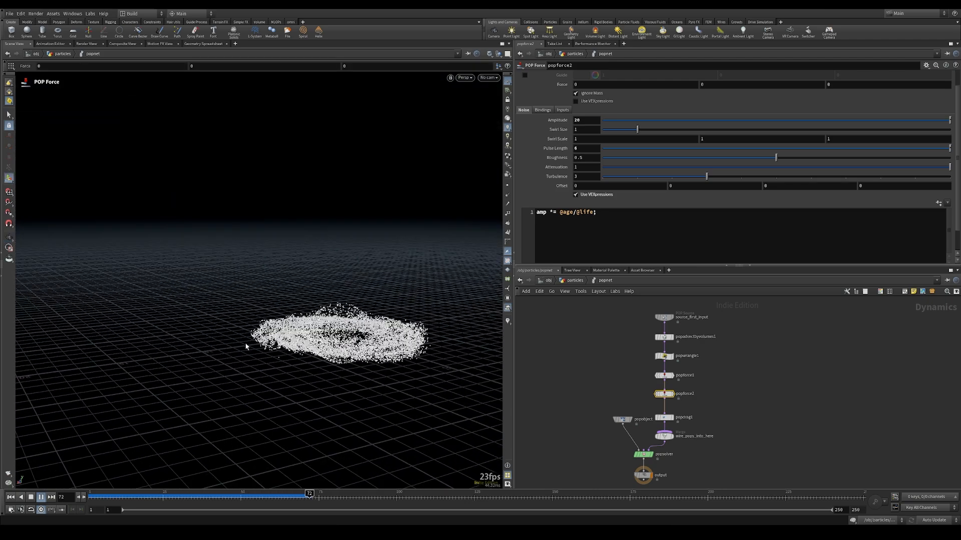
pyautogui.keyDown('alt'); pyautogui.moveTo(320, 322); pyautogui.dragTo(328, 351); pyautogui.keyUp('alt')
pyautogui.scroll(3, 364, 338)
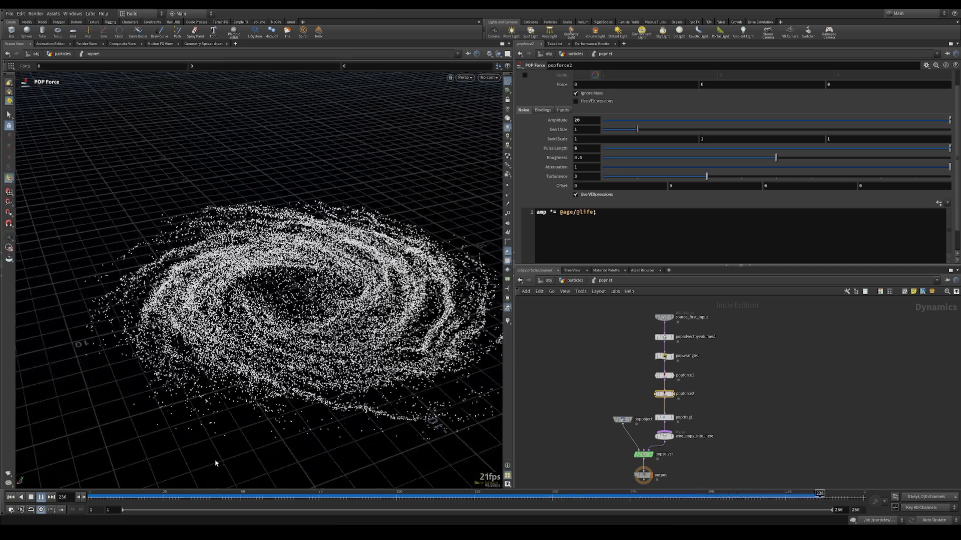
pyautogui.click(281, 499)
# Go up to the particles network, add a Point Wrangle connected below popnet, and display it
pyautogui.moveTo(595, 376); pyautogui.dragTo(606, 378, button='middle')
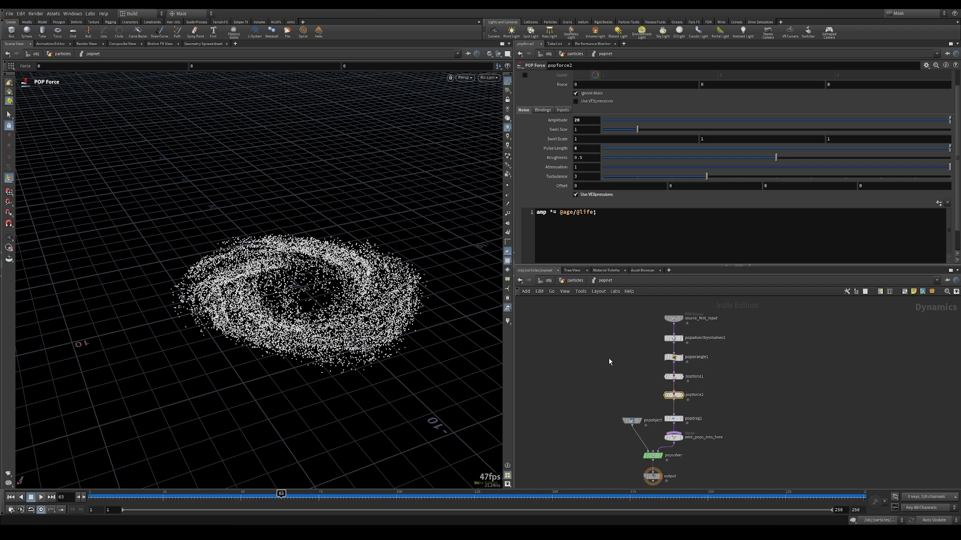
pyautogui.click(568, 283)
pyautogui.scroll(5, 794, 388)
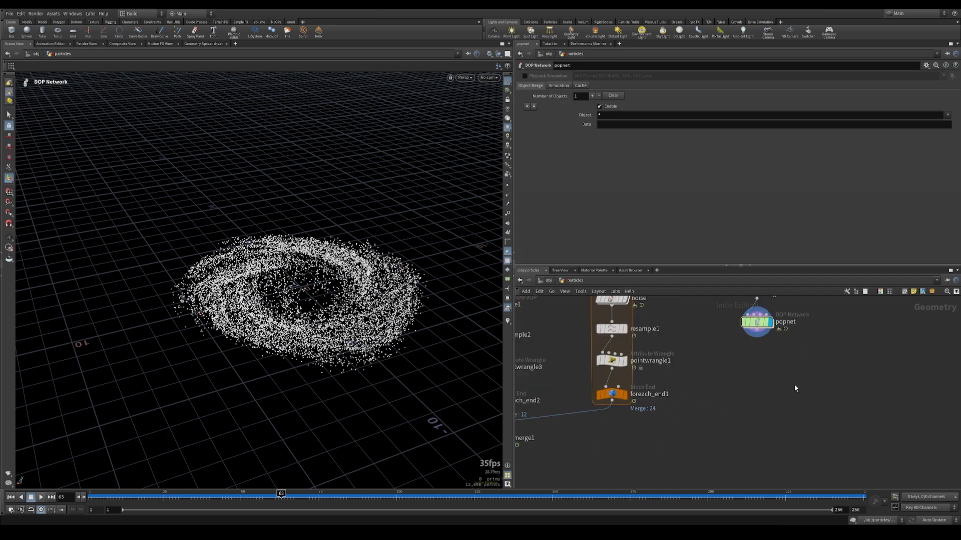
pyautogui.press('Tab')
pyautogui.write('wrang')
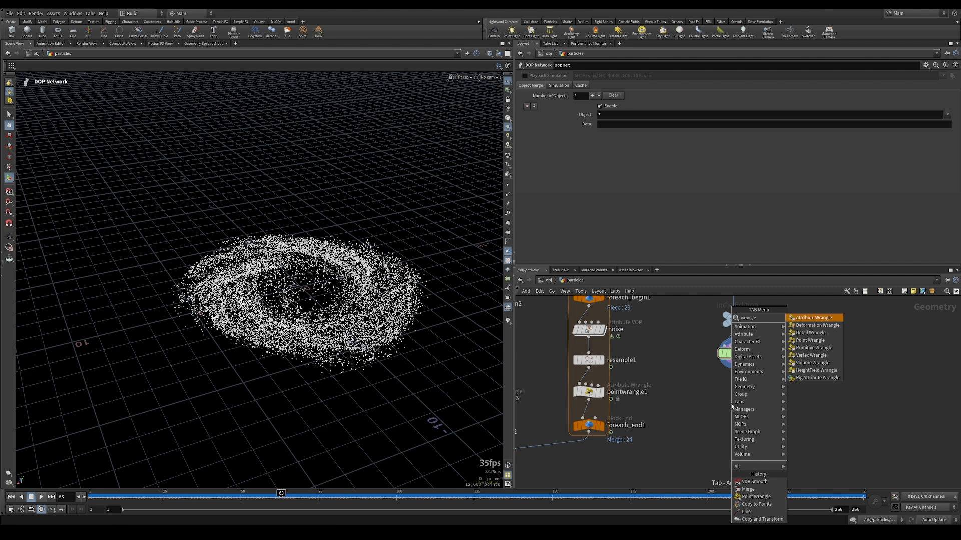
pyautogui.click(810, 340)
pyautogui.click(733, 403)
pyautogui.moveTo(738, 364); pyautogui.dragTo(742, 404)
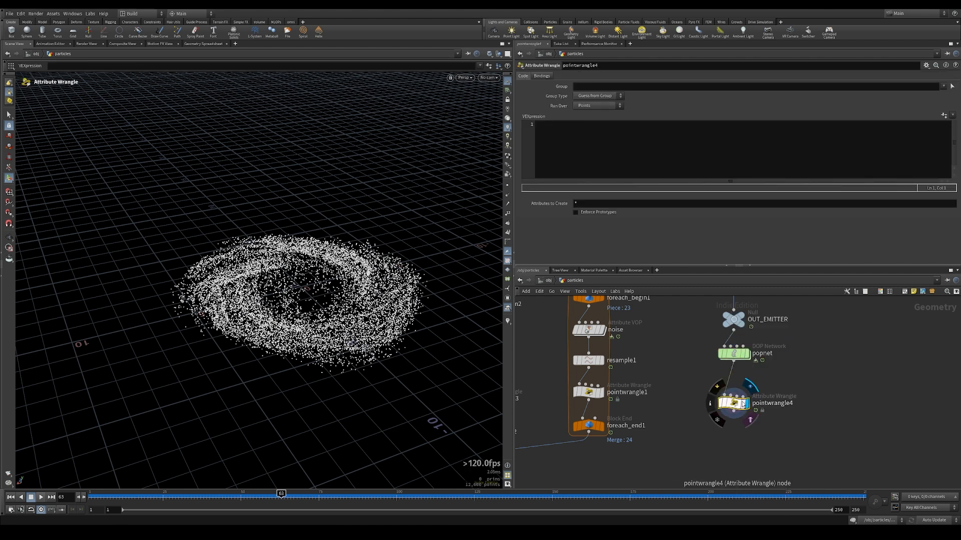
pyautogui.click(611, 150)
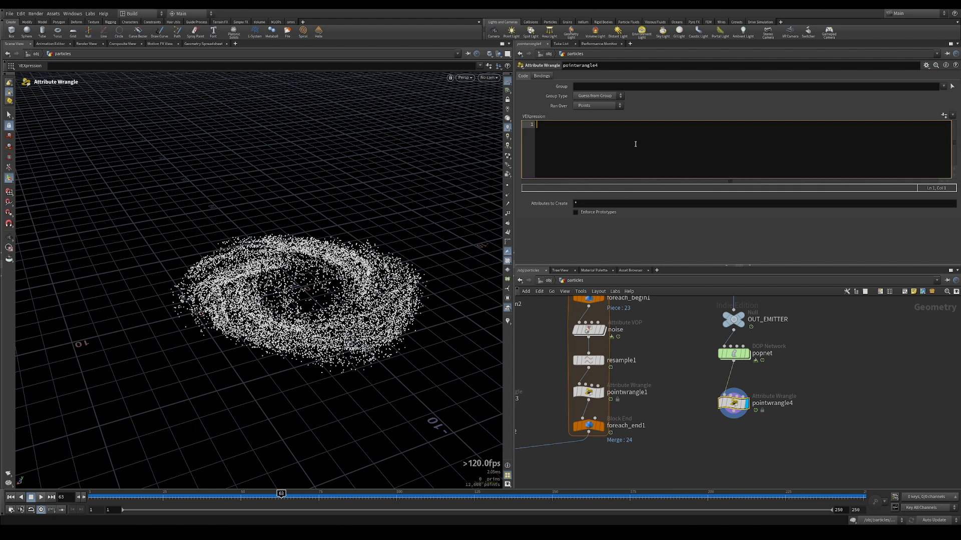
pyautogui.write('@age = @age/@life;')
pyautogui.press('Return')
pyautogui.press('Return')
pyautogui.write('f@col')
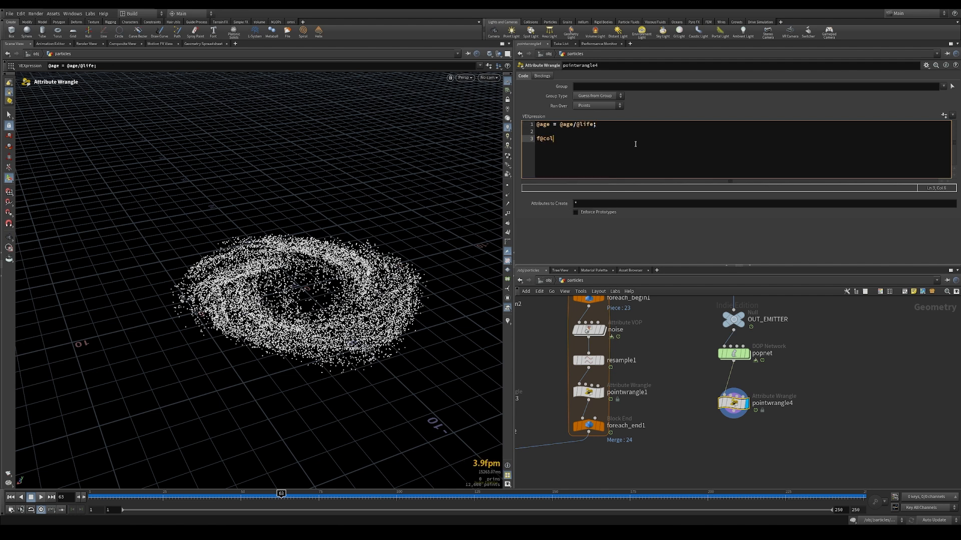
pyautogui.write(' = float(v@Cd);')
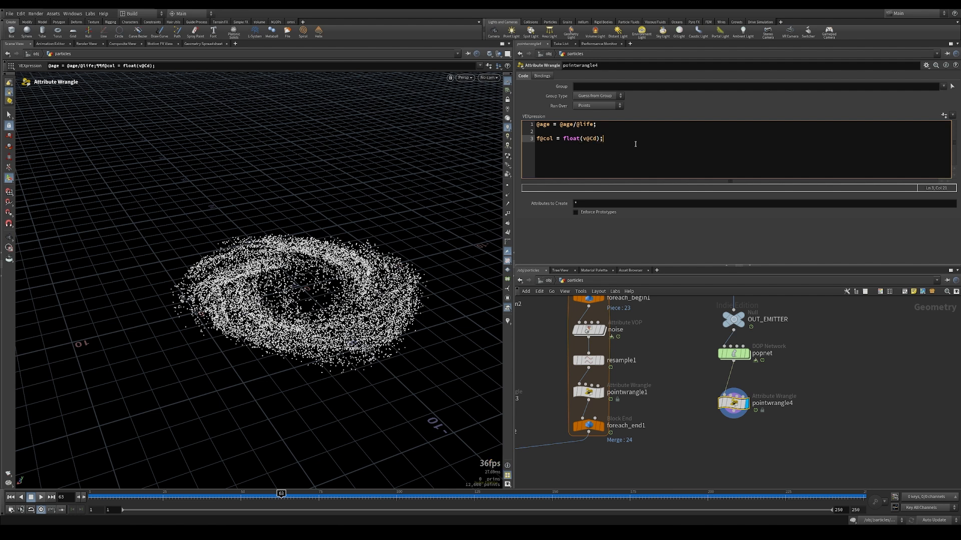
# Add an Attribute Delete node connected below pointwrangle4, display it, and check which attributes the points carry
pyautogui.moveTo(731, 446); pyautogui.dragTo(732, 406, button='middle')
pyautogui.click(729, 414)
pyautogui.press('Tab')
pyautogui.write('attribude')
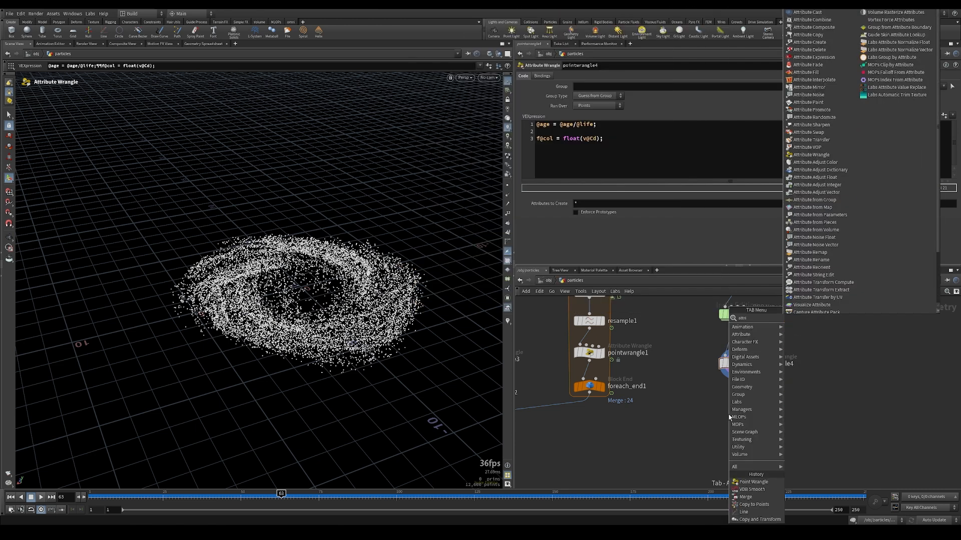
pyautogui.press('Return')
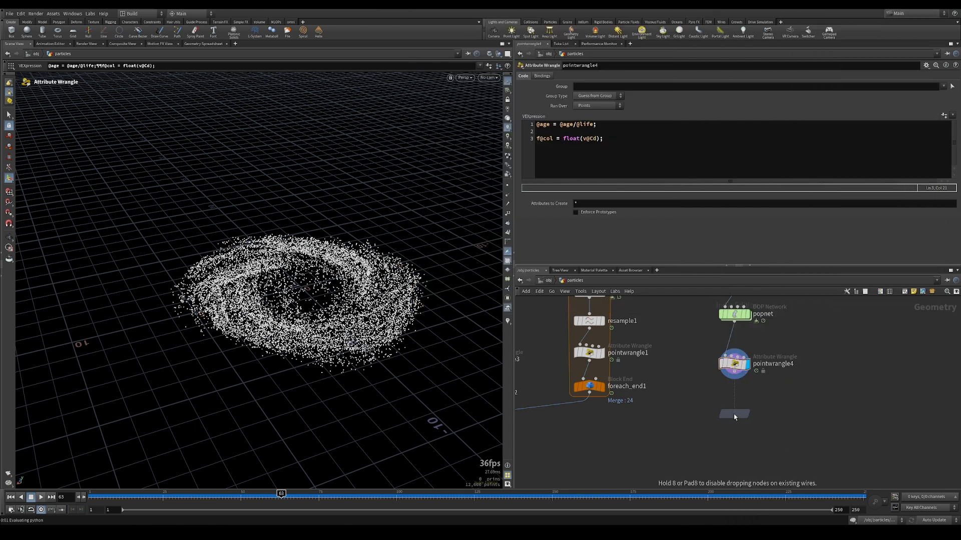
pyautogui.click(733, 413)
pyautogui.click(728, 414)
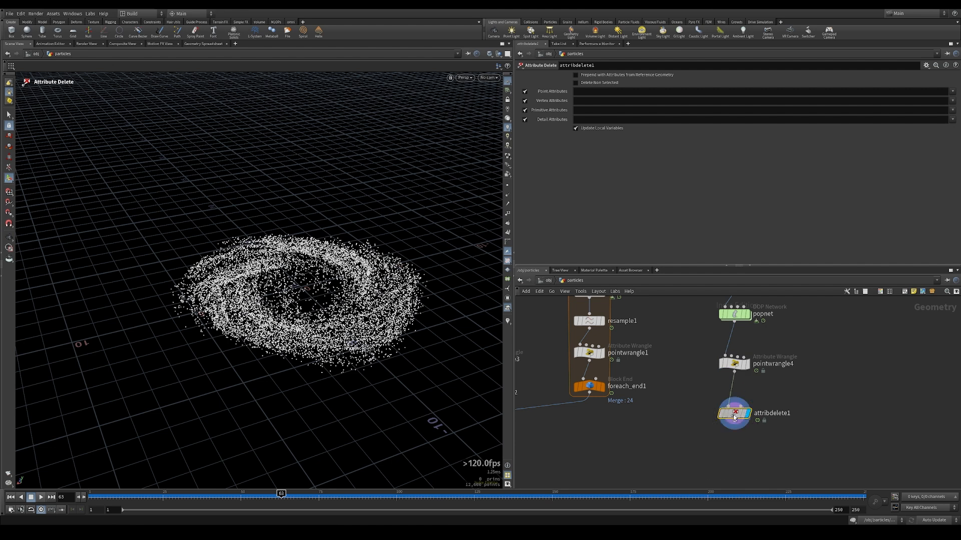
pyautogui.middleClick(734, 418)
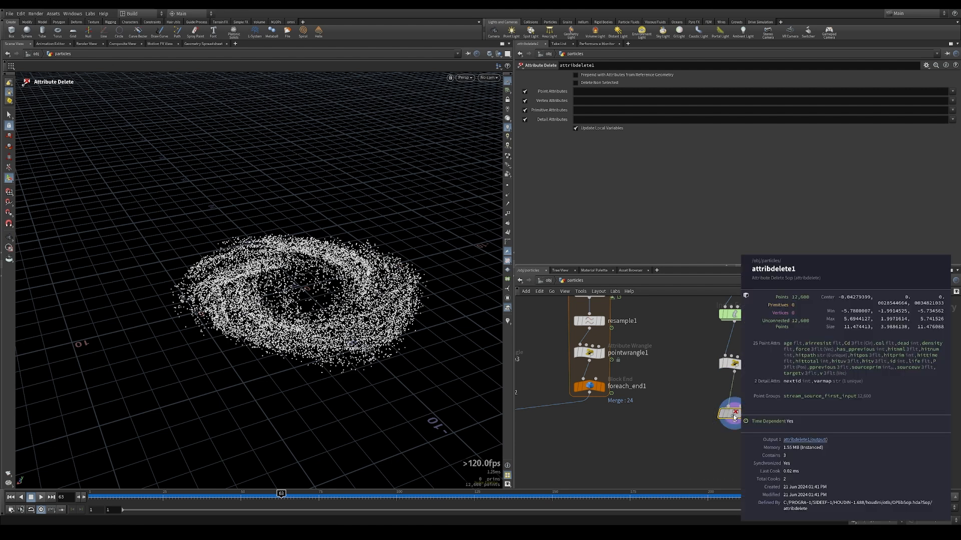
# Set attribdelete1 to delete non-selected attributes, keeping the point attributes "col age v id", and check the node info
pyautogui.click(588, 83)
pyautogui.click(595, 92)
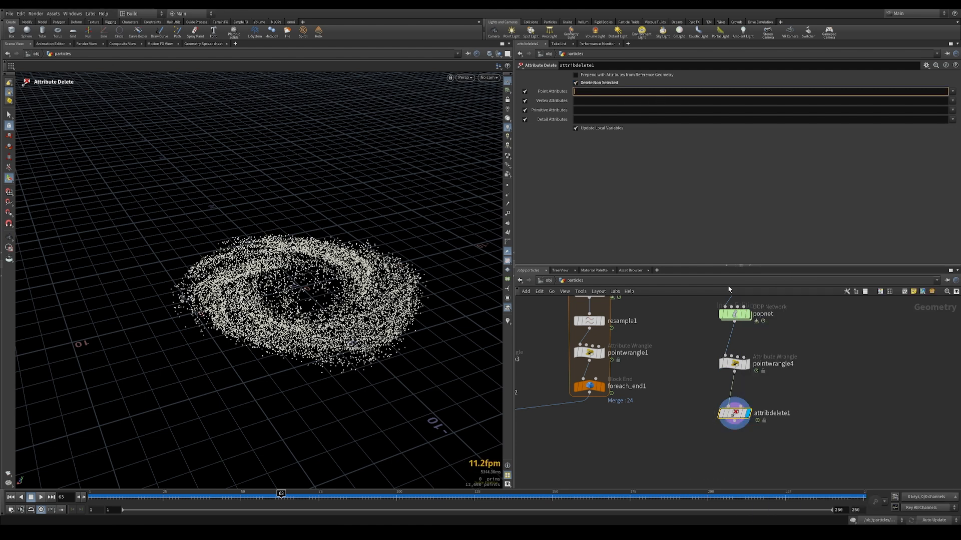
pyautogui.write('col age v id')
pyautogui.press('Return')
pyautogui.middleClick(738, 415)
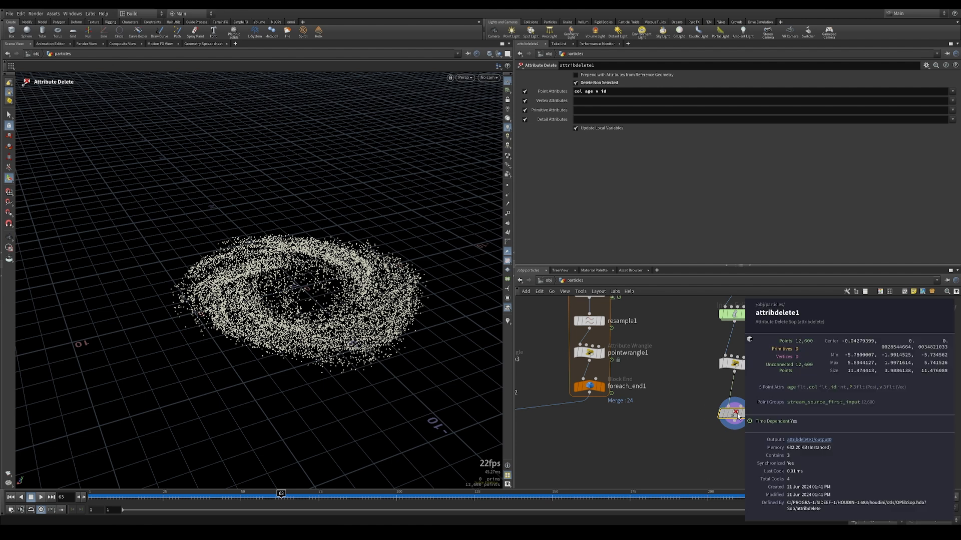
# Add a displayed Group Delete node below attribdelete1 and set its Group Names to * to remove all groups
pyautogui.moveTo(681, 450); pyautogui.dragTo(682, 408, button='middle')
pyautogui.press('Tab')
pyautogui.write('groupde')
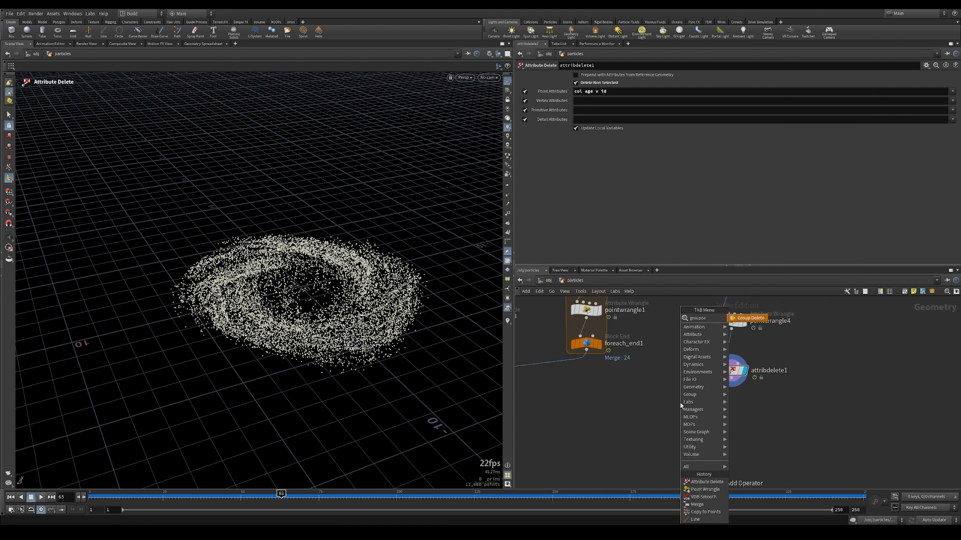
pyautogui.press('Return')
pyautogui.click(735, 414)
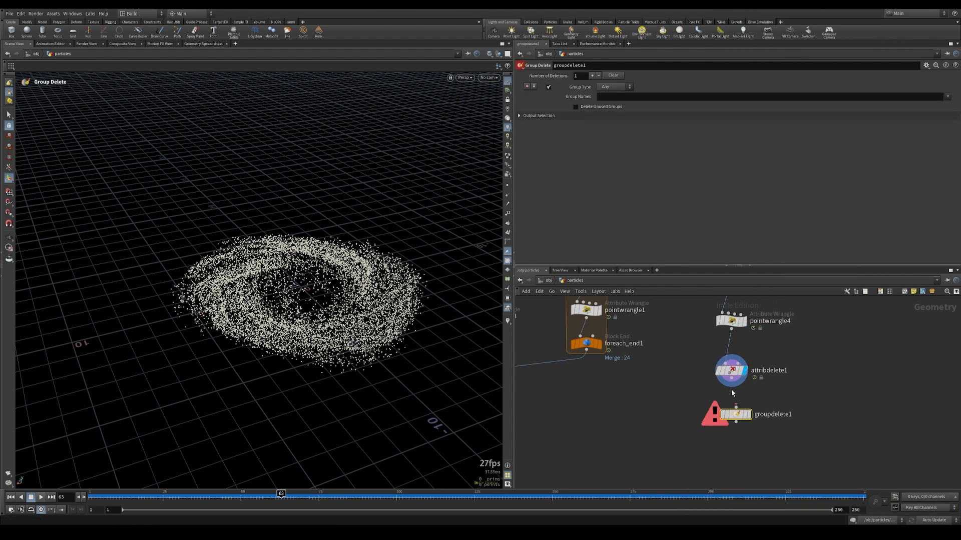
pyautogui.click(744, 412)
pyautogui.click(631, 97)
pyautogui.press('Return')
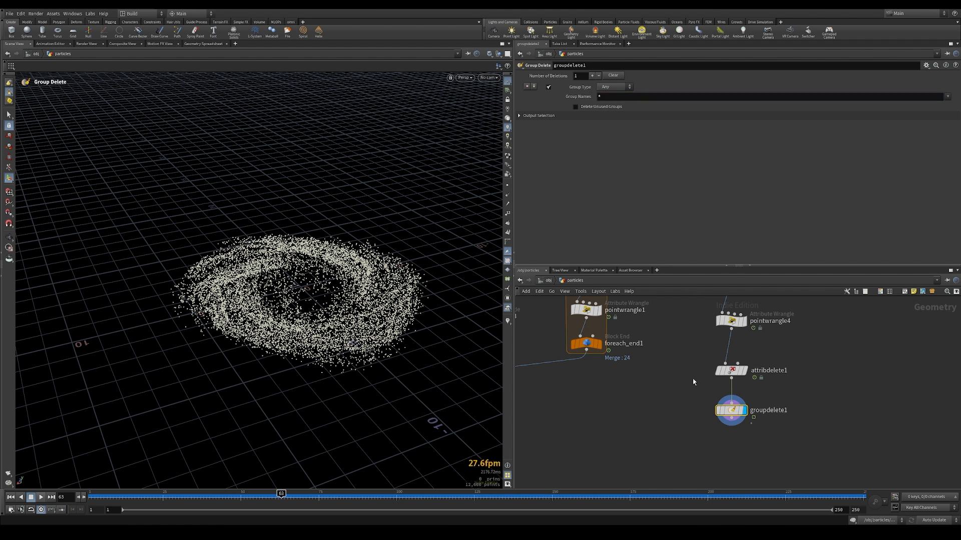
# Add a displayed File Cache node below groupdelete1 with its File Path set to Explicit
pyautogui.moveTo(680, 458); pyautogui.dragTo(658, 403, button='middle')
pyautogui.press('Tab')
pyautogui.write('file')
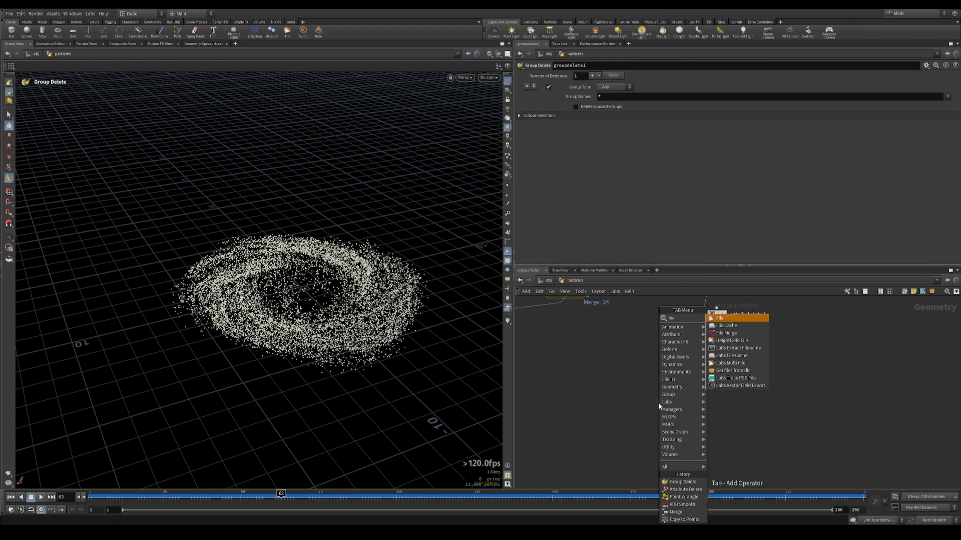
pyautogui.press('Down')
pyautogui.press('Return')
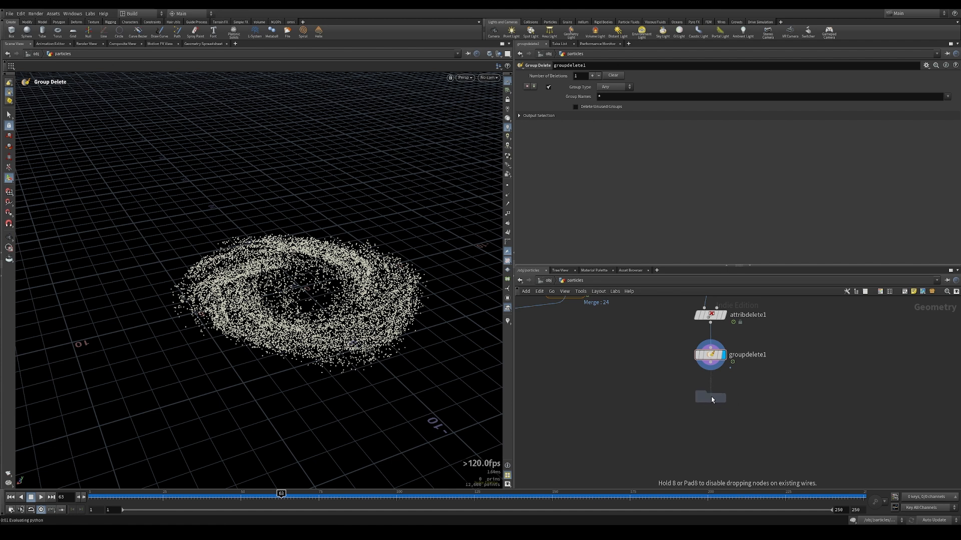
pyautogui.click(711, 397)
pyautogui.click(574, 97)
pyautogui.moveTo(574, 95); pyautogui.dragTo(583, 96)
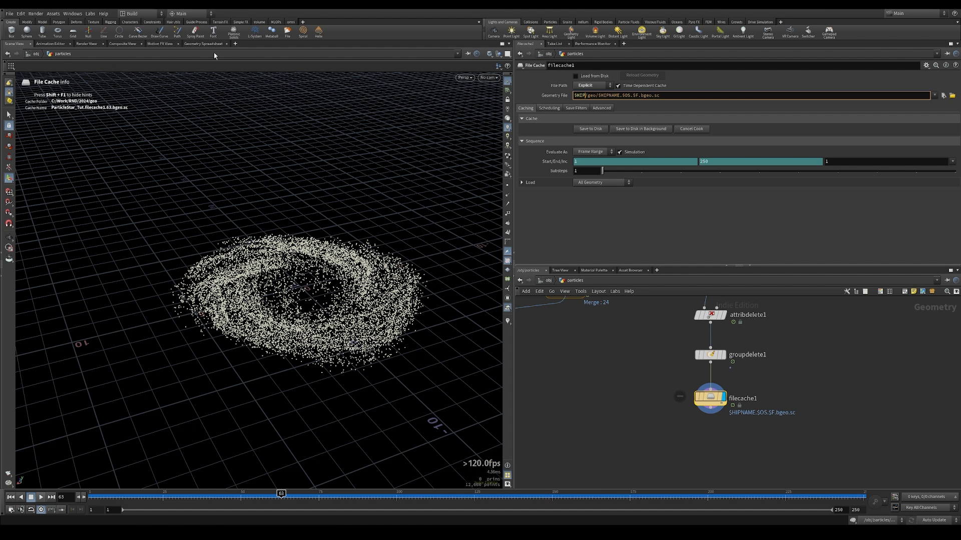
# Define a new global variable SIM with the value E:/_SIM in Aliases and Variables
pyautogui.click(21, 14)
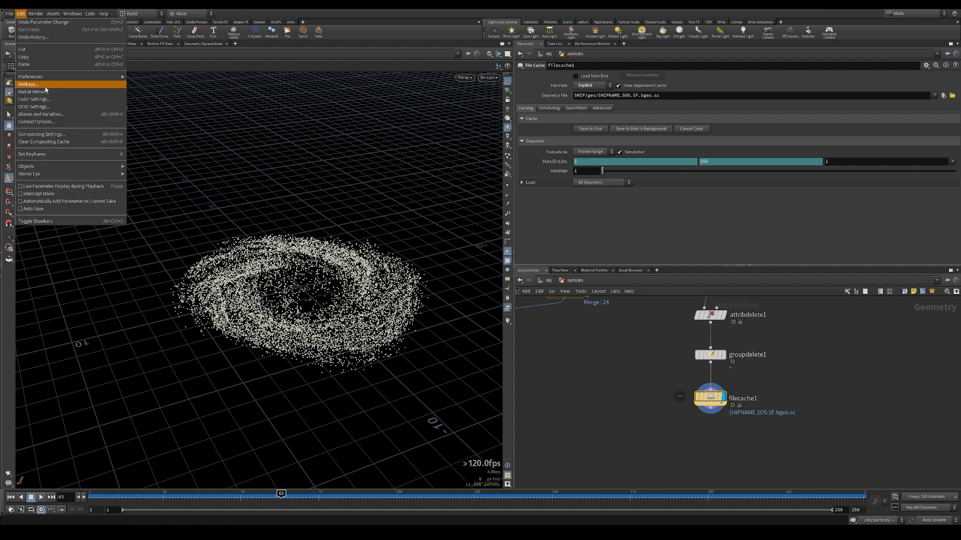
pyautogui.click(59, 114)
pyautogui.click(35, 34)
pyautogui.moveTo(39, 19); pyautogui.dragTo(213, 53)
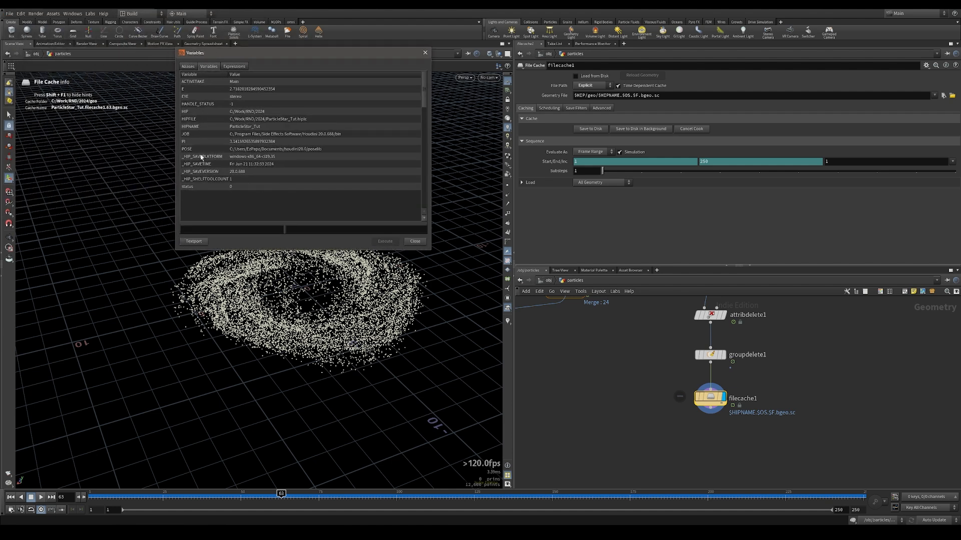
pyautogui.click(276, 230)
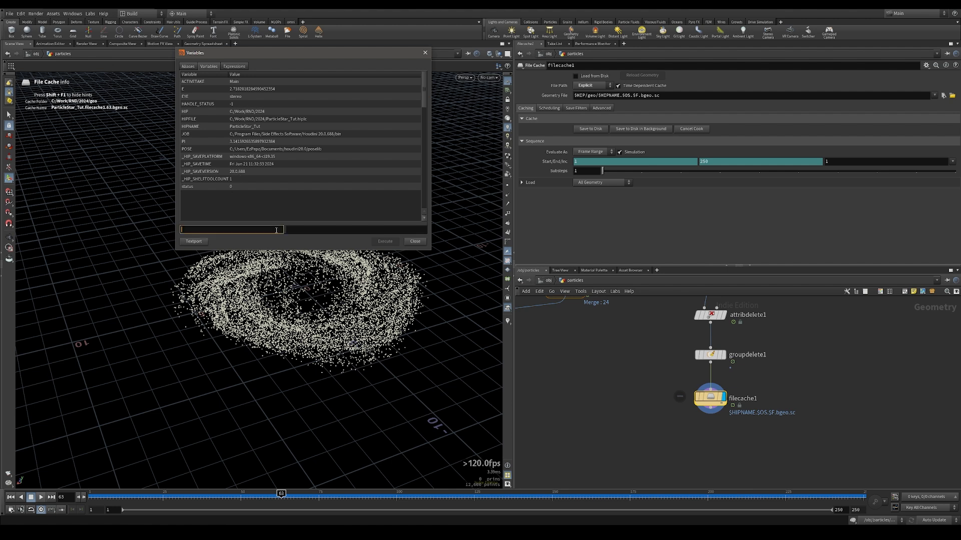
pyautogui.write('$IM')
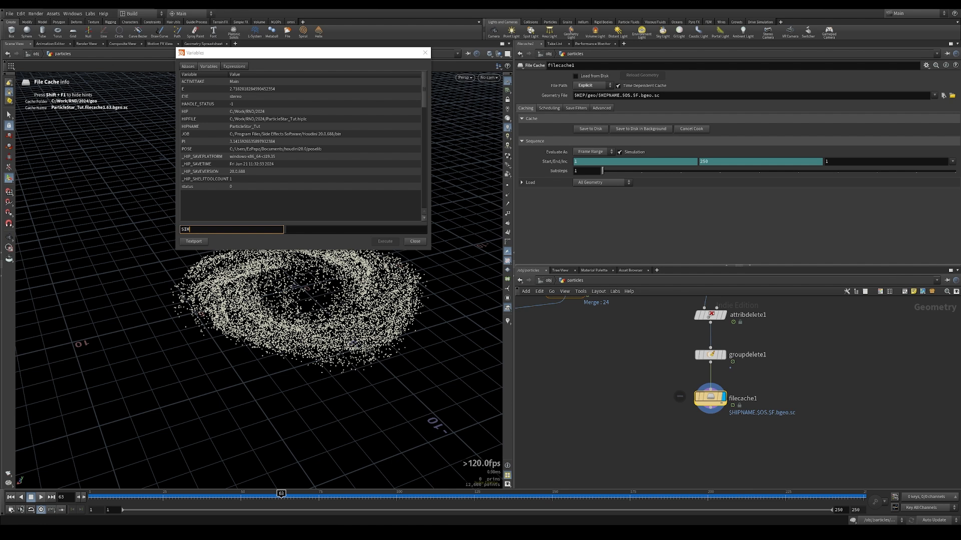
pyautogui.click(330, 230)
pyautogui.write('E:\\_SIM')
pyautogui.press('Left')
pyautogui.press('Left')
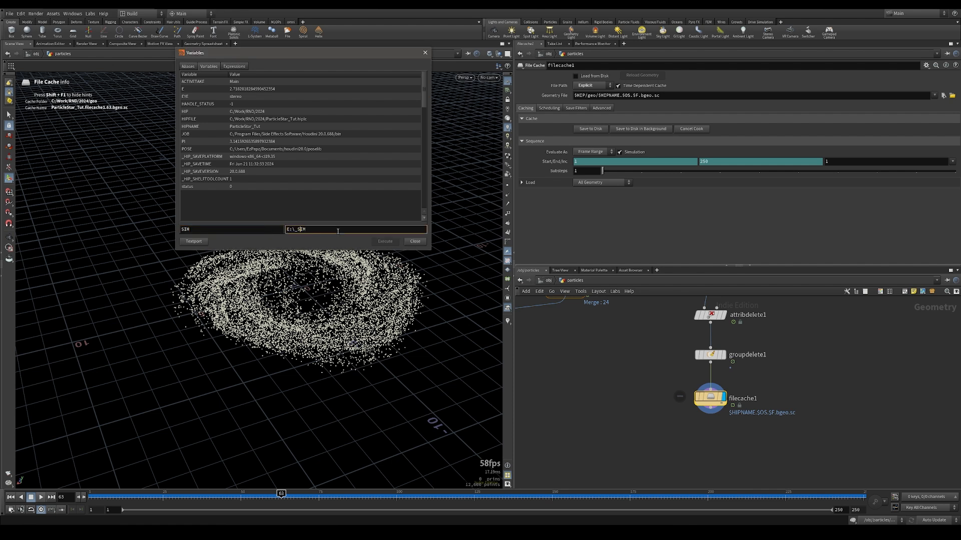
pyautogui.press('BackSpace')
pyautogui.write('/')
pyautogui.press('Return')
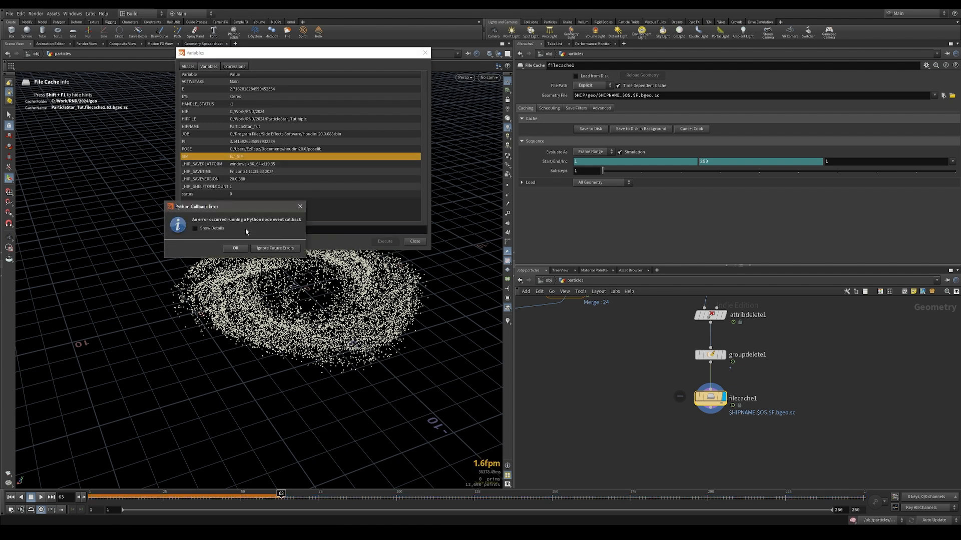
# View the Python callback error's details, dismiss the error messages, and close the variables window
pyautogui.click(196, 228)
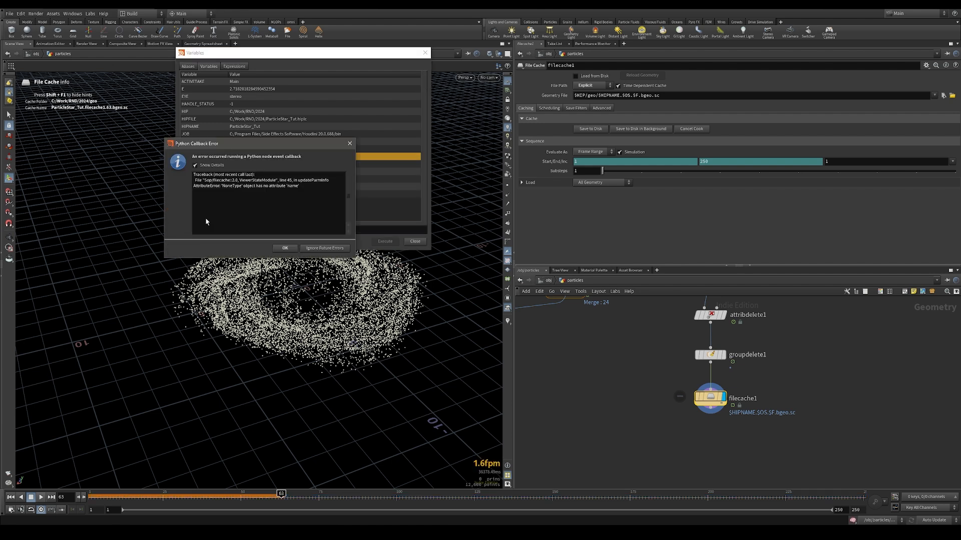
pyautogui.click(286, 249)
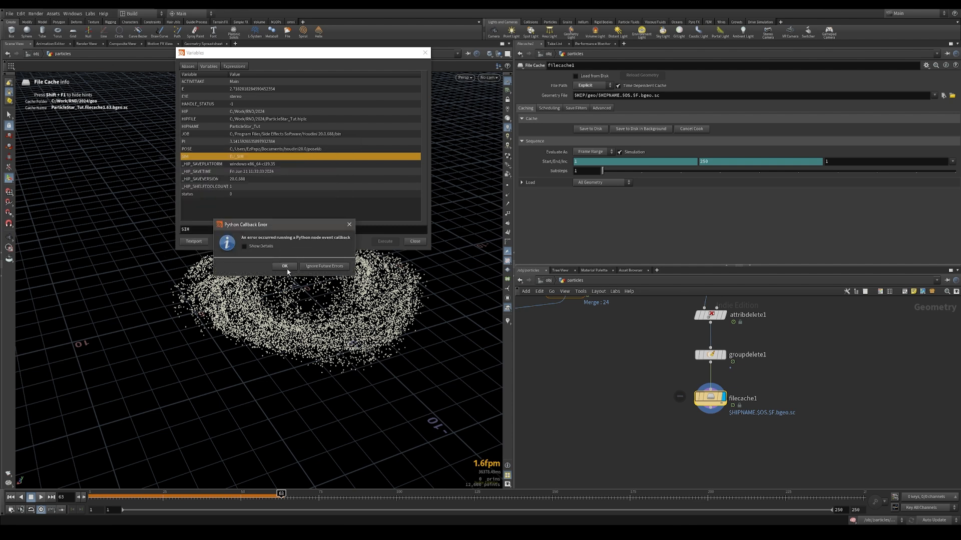
pyautogui.click(287, 269)
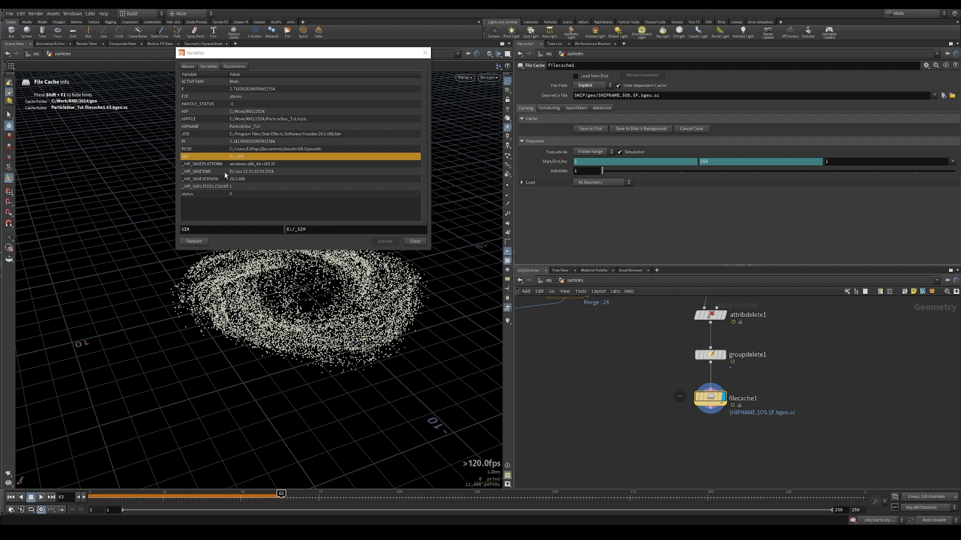
pyautogui.click(425, 53)
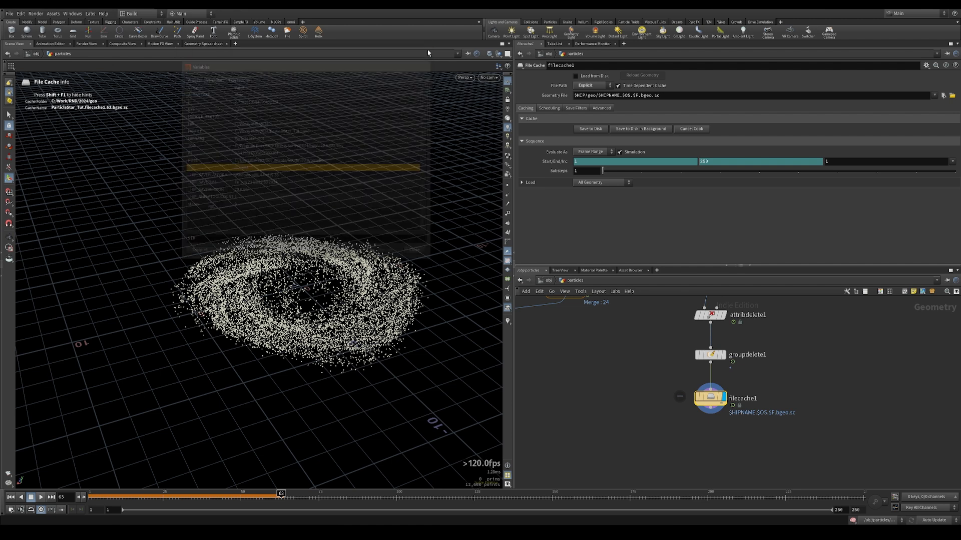
# Replace $HIP with $SIM in filecache1's Geometry File path and check the resolved path
pyautogui.doubleClick(580, 95)
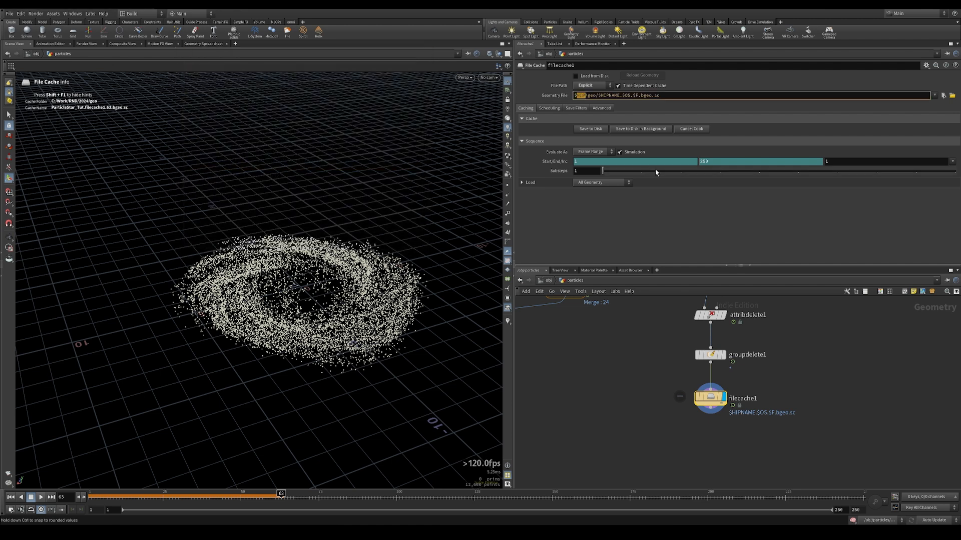
pyautogui.write('SIM')
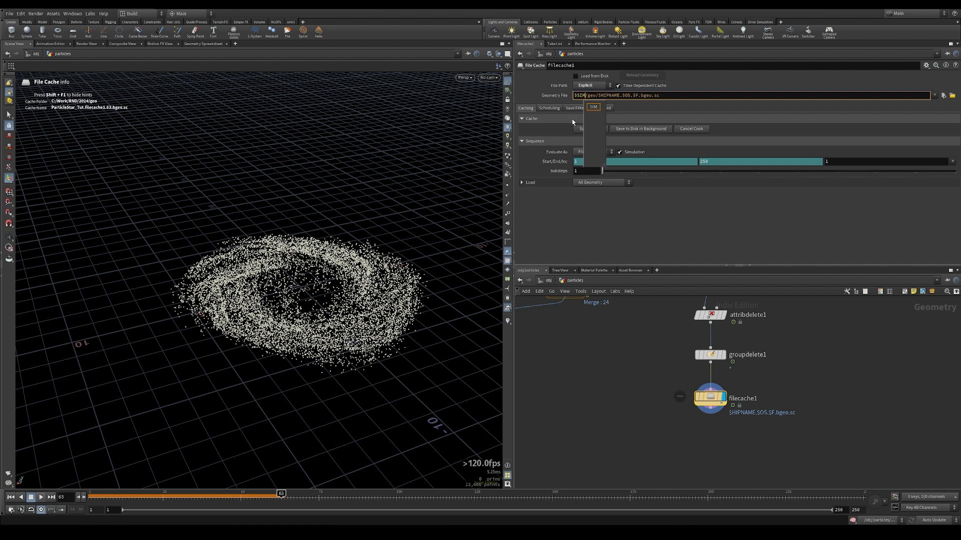
pyautogui.click(549, 98)
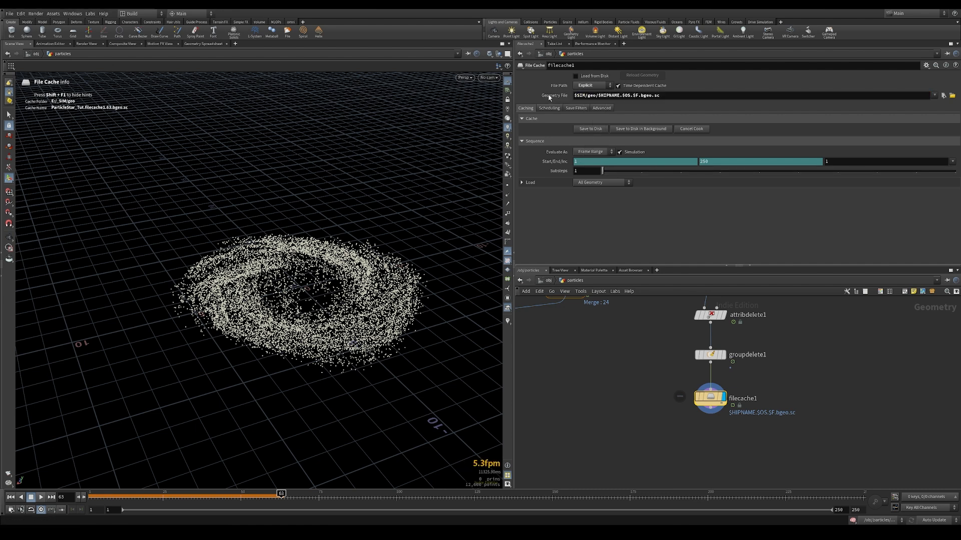
pyautogui.click(549, 96)
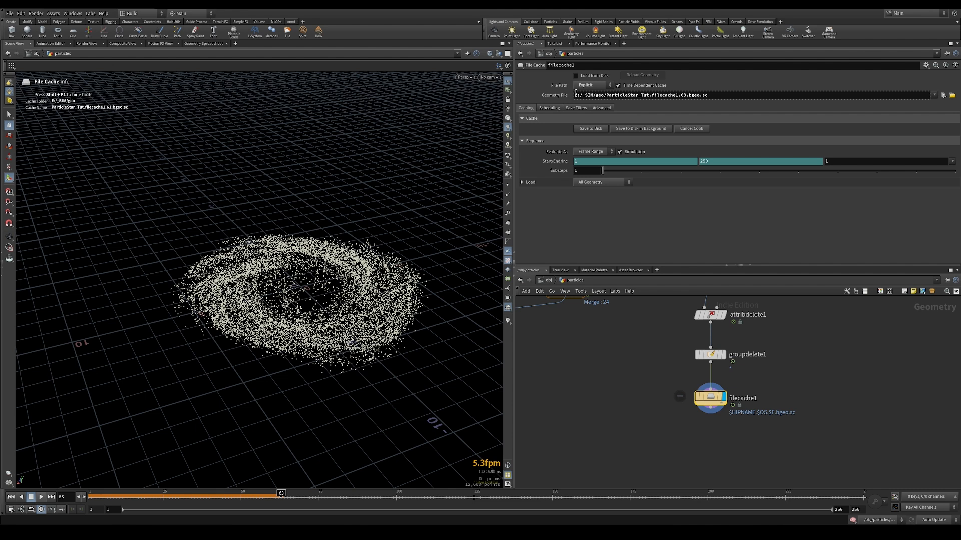
pyautogui.click(555, 97)
# Set filecache1's Geometry File to $SIM/Particle_Star/Pstar.$F4.bgeo.sc
pyautogui.moveTo(587, 96); pyautogui.dragTo(741, 99)
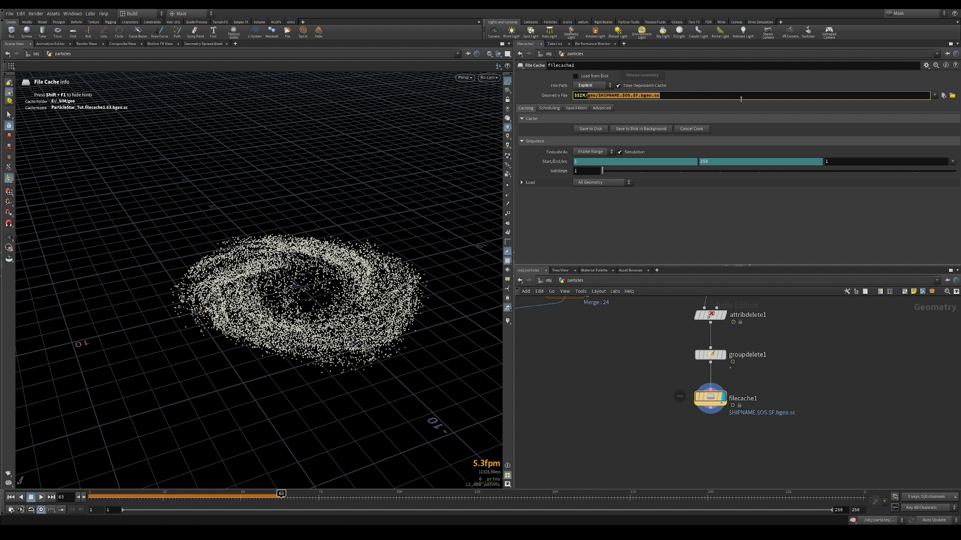
pyautogui.write('Par')
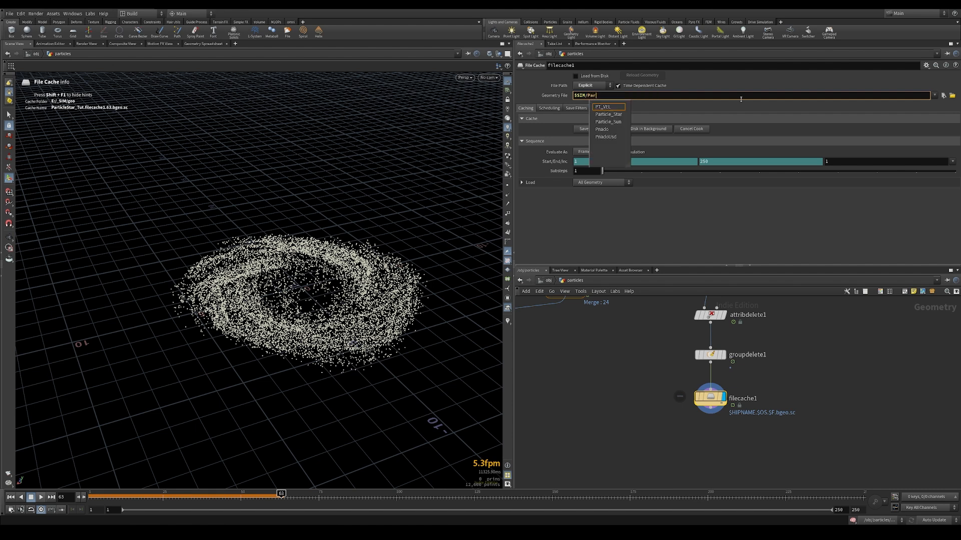
pyautogui.write('ticle')
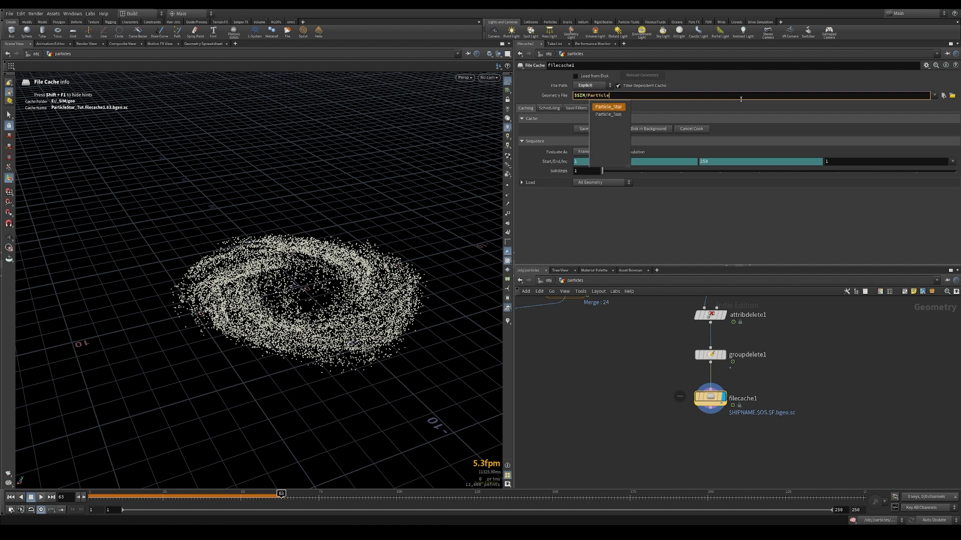
pyautogui.write('_Star/Psta')
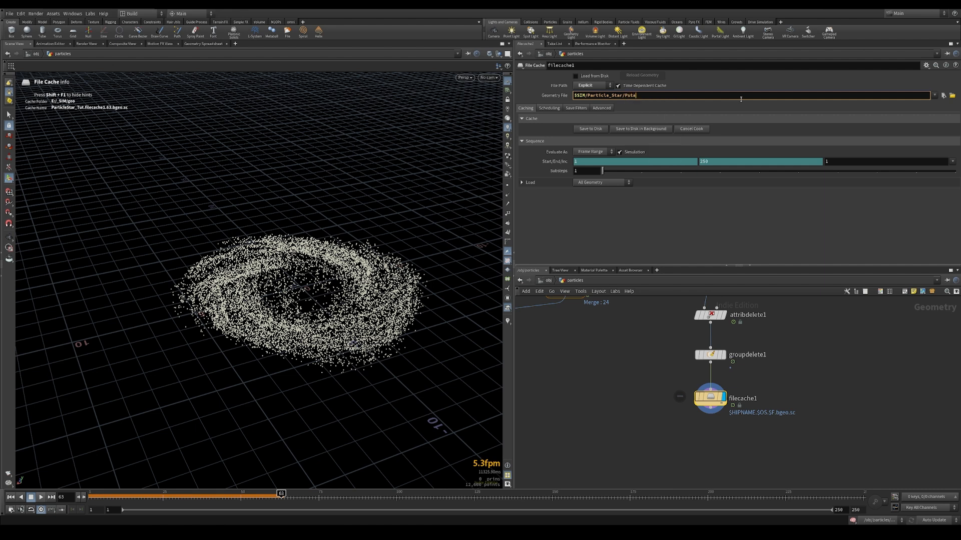
pyautogui.write('r.$F4.bgeo.sc')
pyautogui.press('Return')
# Inside popnet, set source_first_input's Const. Birth Rate to 600000 and return to the particles network
pyautogui.scroll(-4, 738, 353)
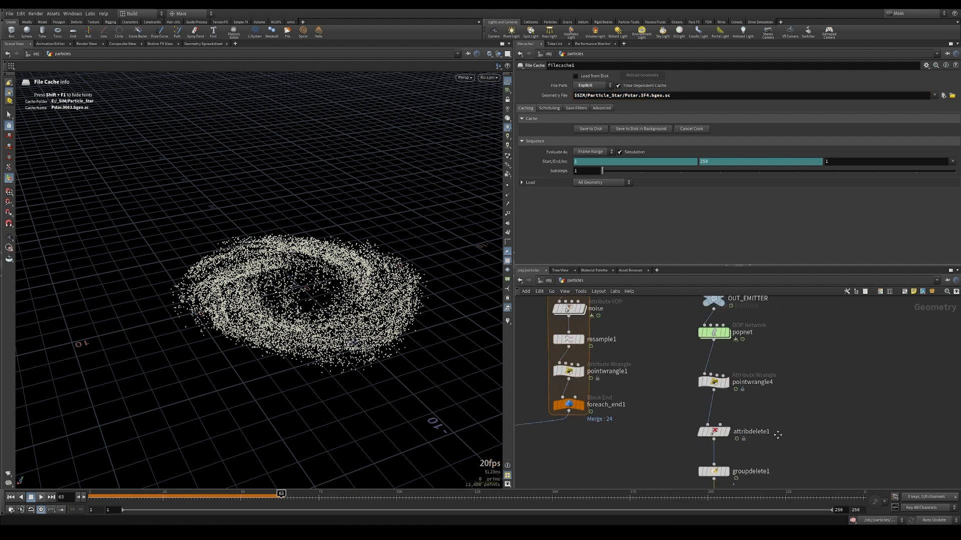
pyautogui.doubleClick(737, 353)
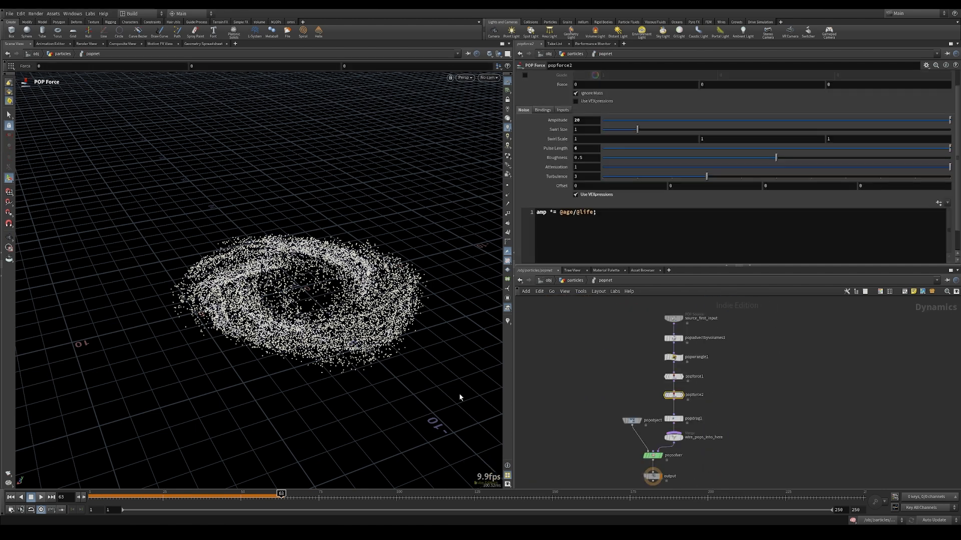
pyautogui.hotkey('ctrl', 'Left')
pyautogui.click(673, 318)
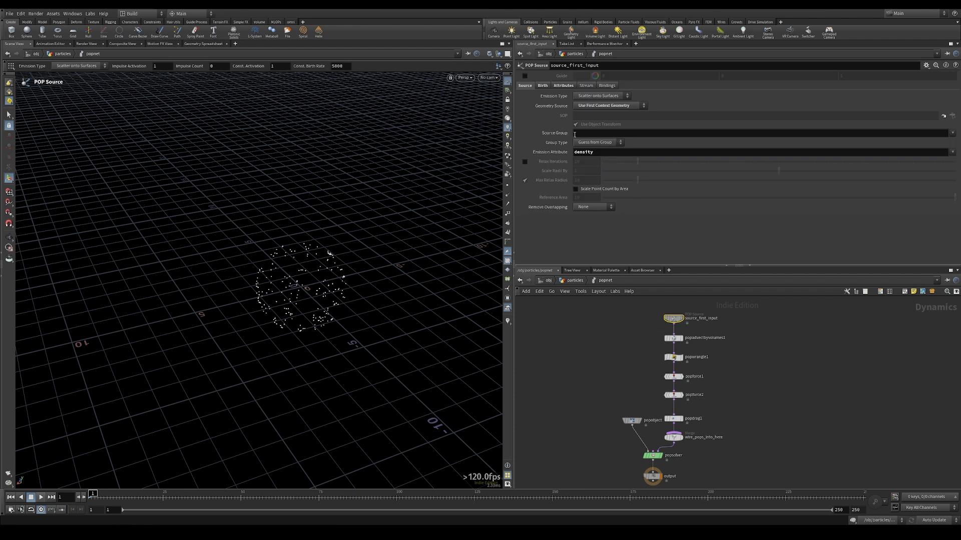
pyautogui.click(542, 86)
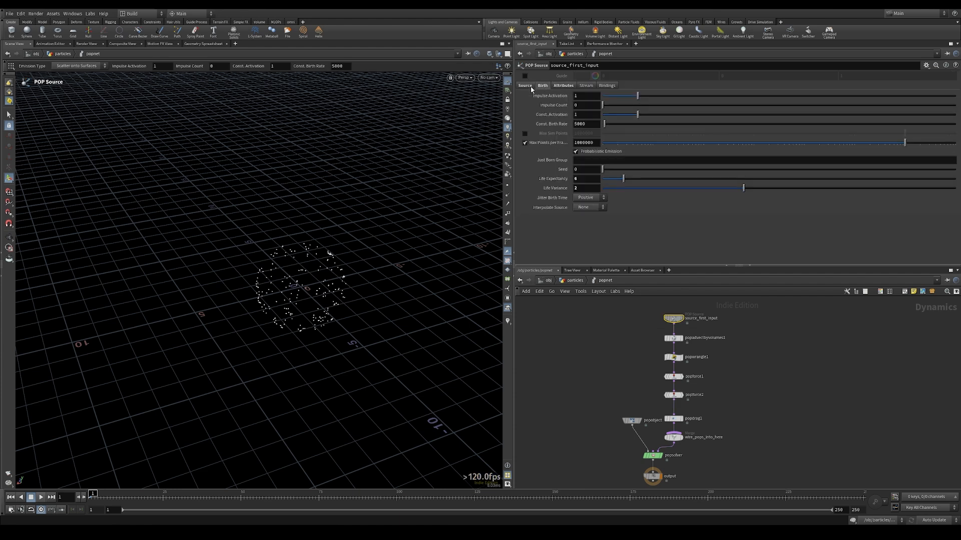
pyautogui.doubleClick(590, 125)
pyautogui.write('600000')
pyautogui.press('Return')
pyautogui.click(573, 280)
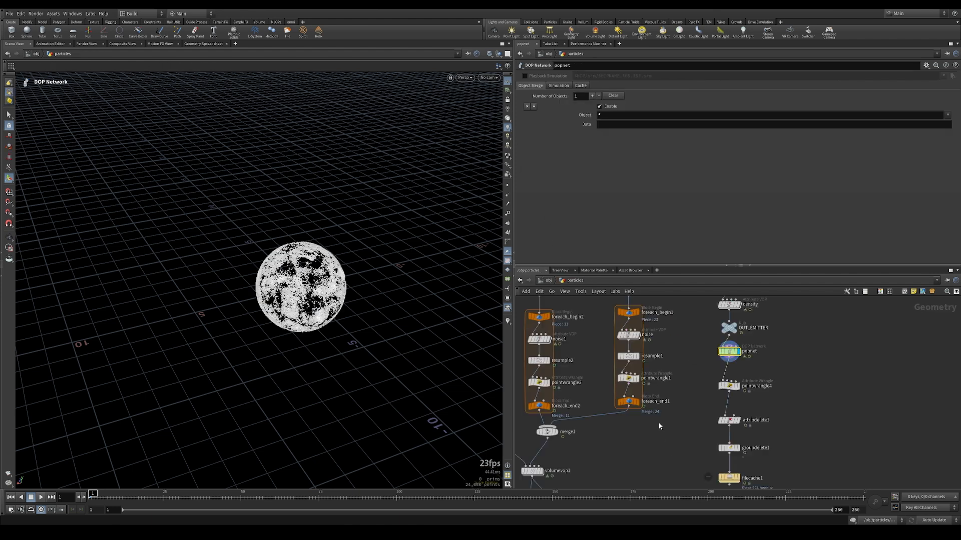
# Save filecache1's 1–250 frame sequence to disk
pyautogui.click(714, 389)
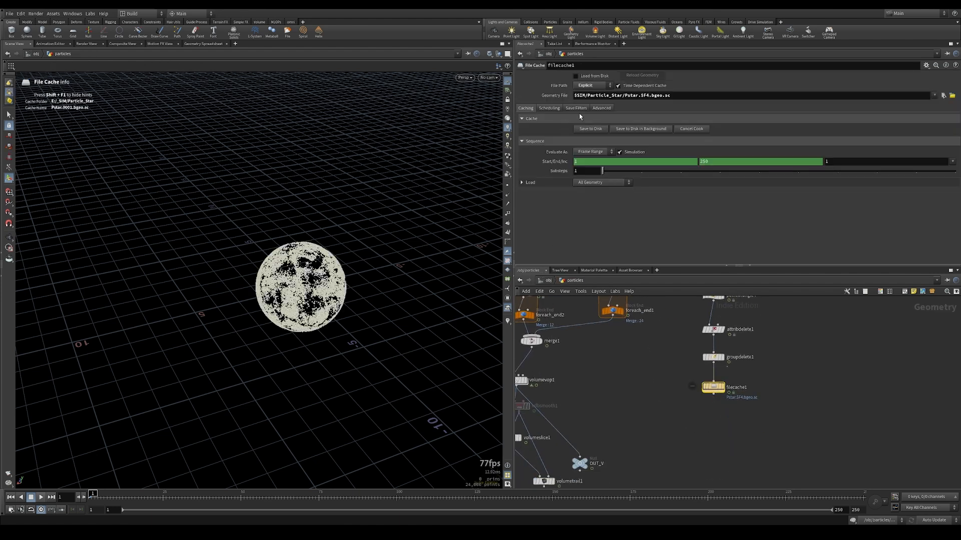
pyautogui.click(588, 129)
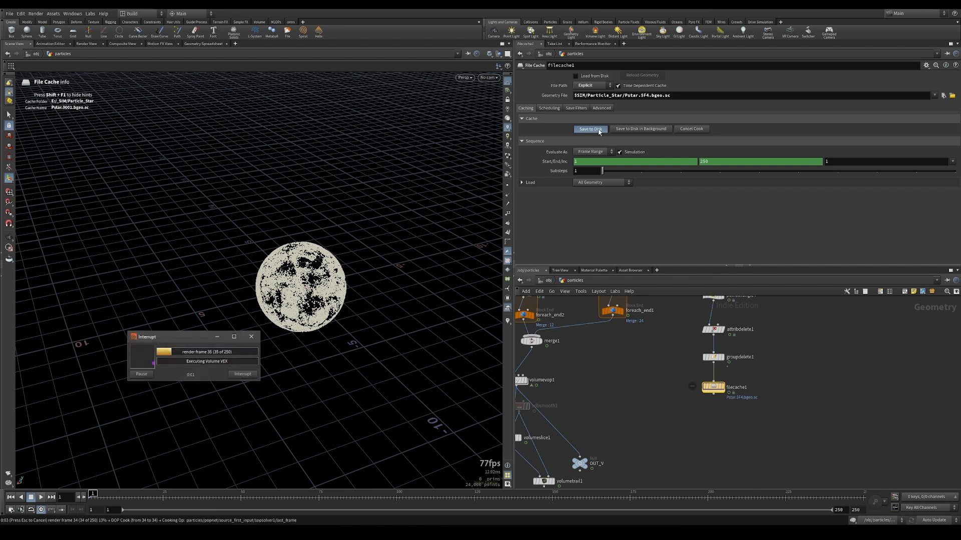
pyautogui.moveTo(674, 422); pyautogui.dragTo(689, 406, button='middle')
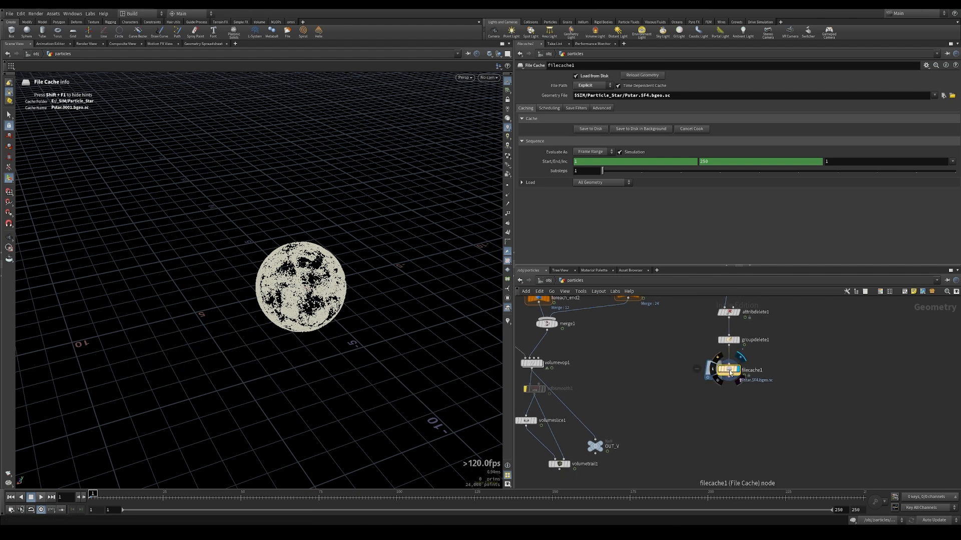
# Display viewport particles as Pixels and examine the cached disc at frame 235
pyautogui.click(507, 155)
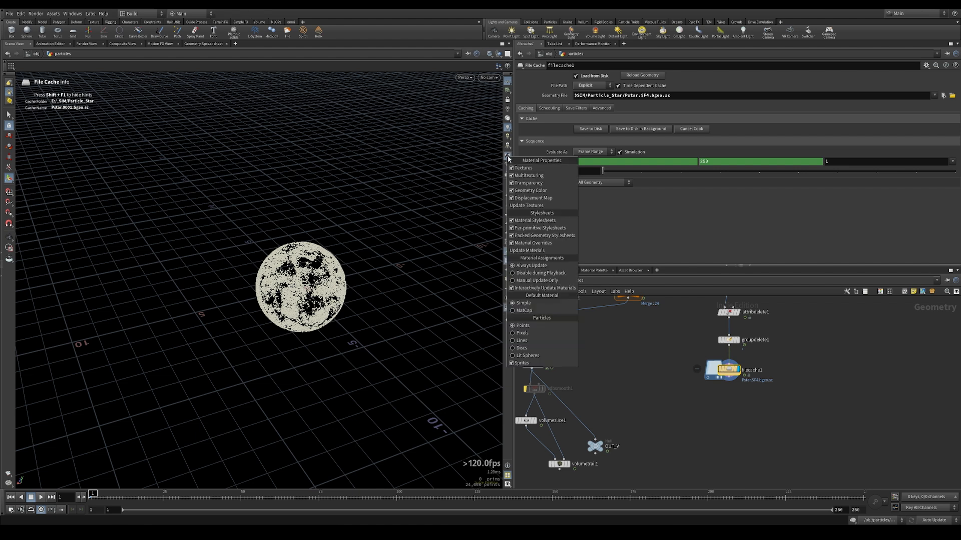
pyautogui.click(518, 335)
pyautogui.moveTo(93, 496); pyautogui.dragTo(817, 509)
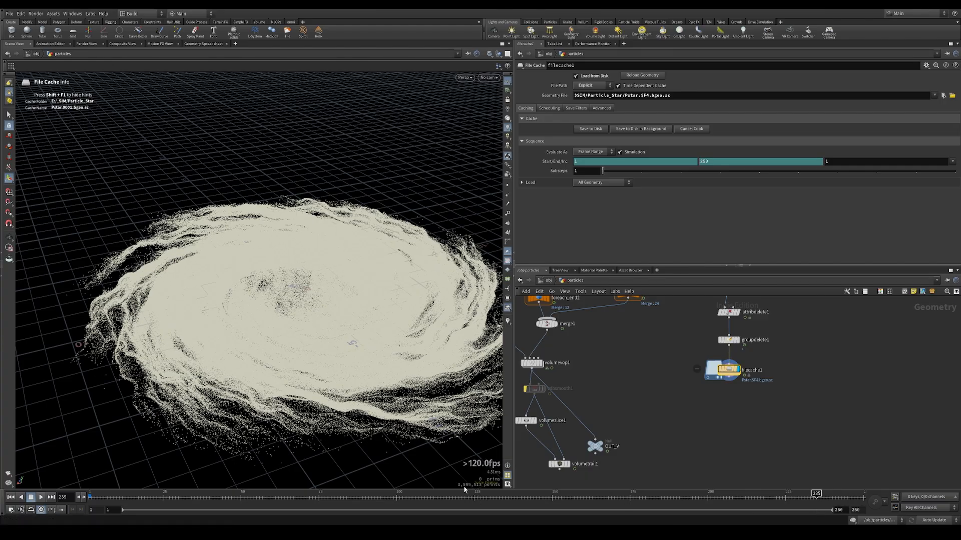
pyautogui.keyDown('alt'); pyautogui.moveTo(345, 325); pyautogui.dragTo(304, 325); pyautogui.keyUp('alt')
# Add a Color node below filecache1 and display its result
pyautogui.press('Tab')
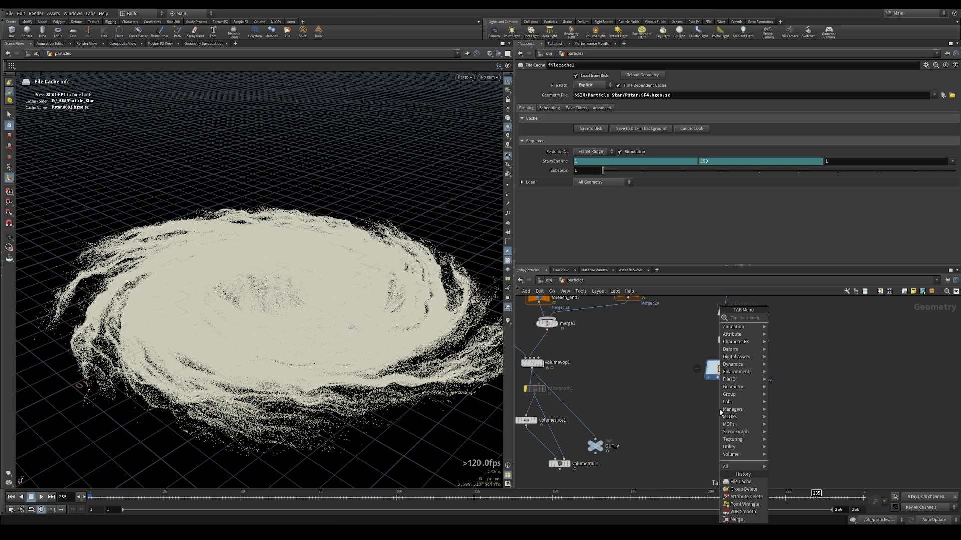
pyautogui.moveTo(740, 317)
pyautogui.click(800, 318)
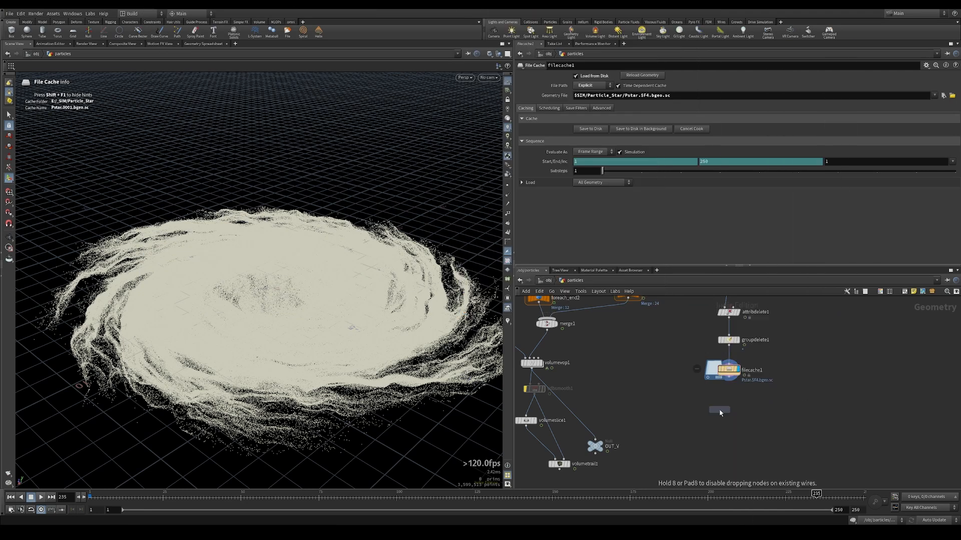
pyautogui.click(720, 413)
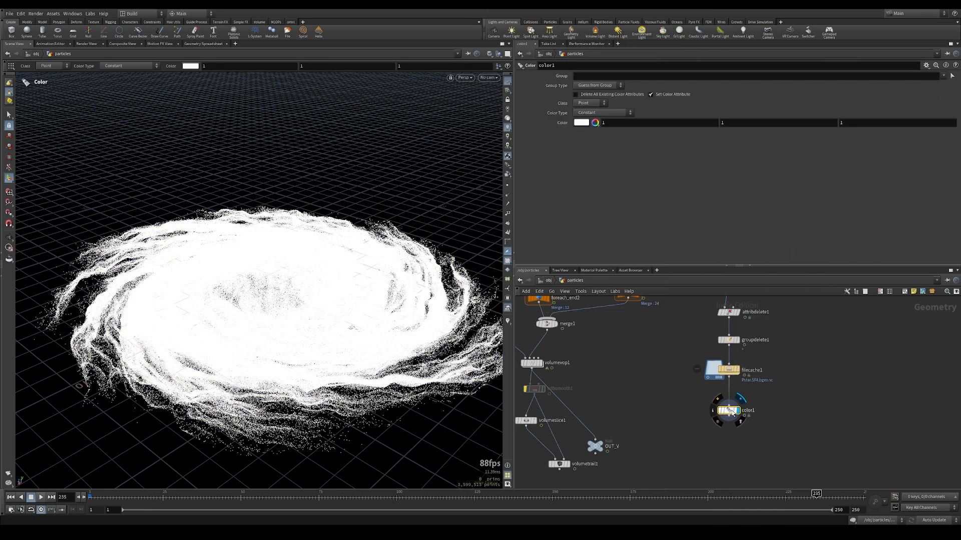
# Set the Color node's type to Ramp from Attribute, driven by the col attribute
pyautogui.click(605, 112)
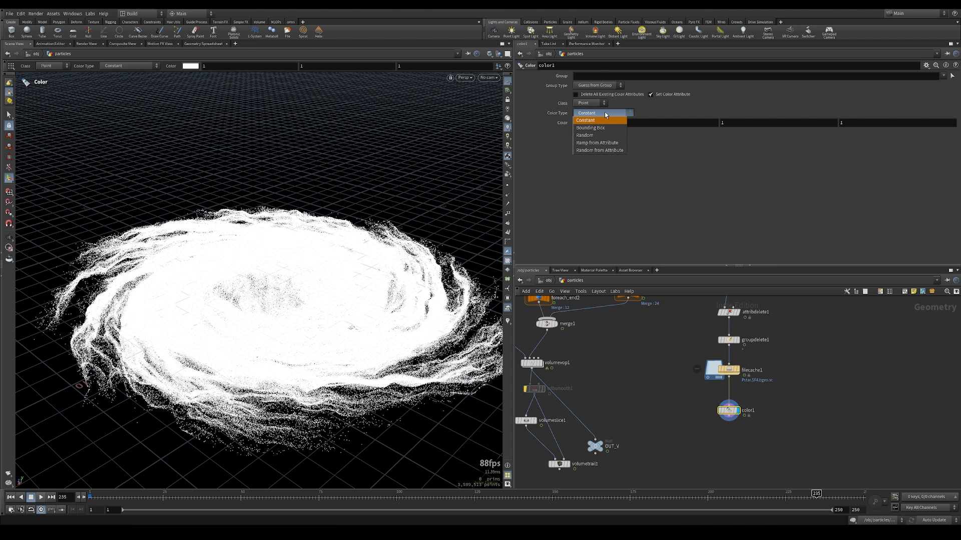
pyautogui.click(596, 143)
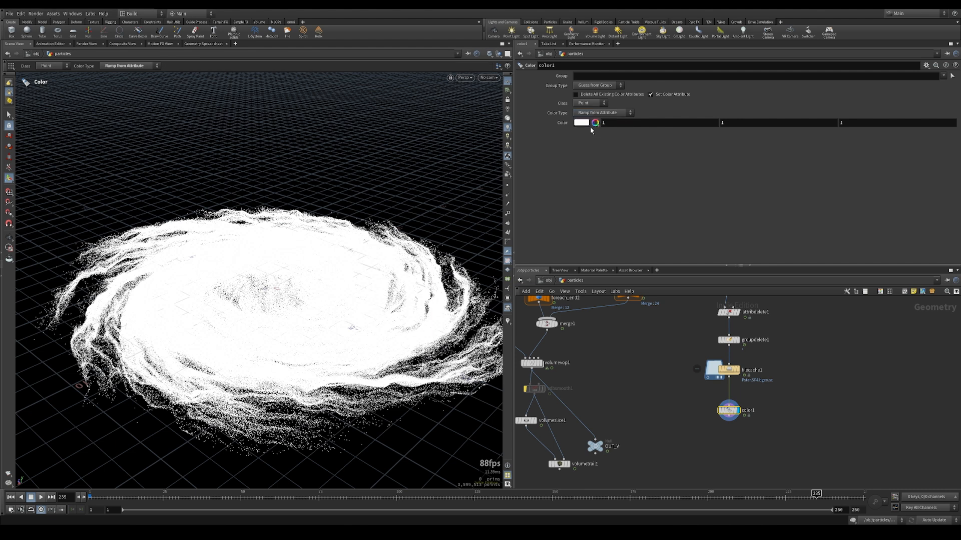
pyautogui.click(607, 124)
pyautogui.write('col')
pyautogui.press('Return')
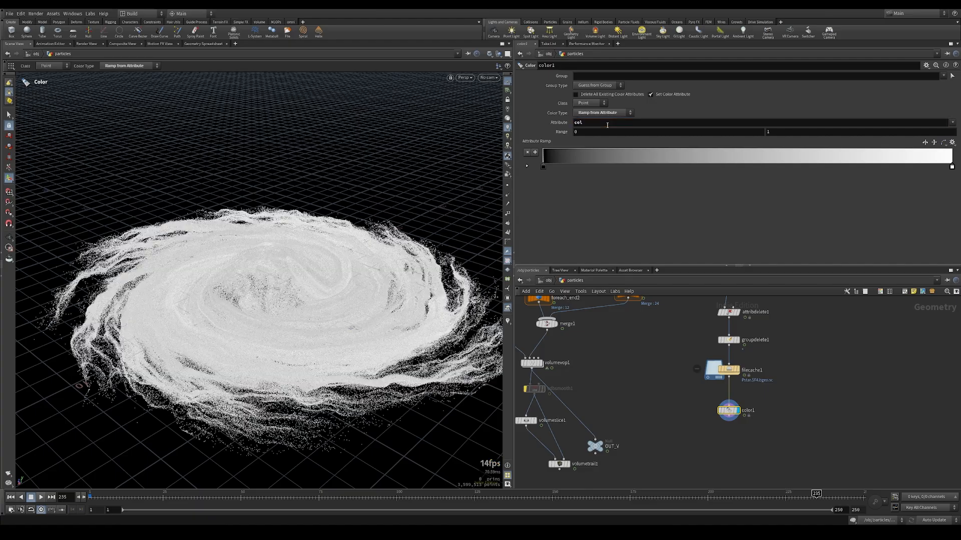
# Examine the range of the col attribute by sorting its geometry spreadsheet values in both directions
pyautogui.press('Escape')
pyautogui.moveTo(267, 216); pyautogui.dragTo(215, 101)
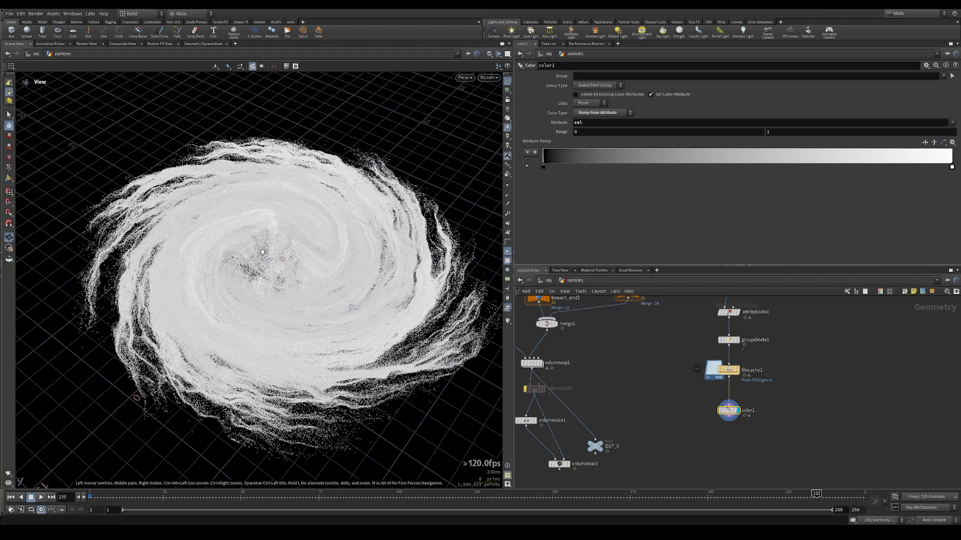
pyautogui.press('Return')
pyautogui.click(204, 44)
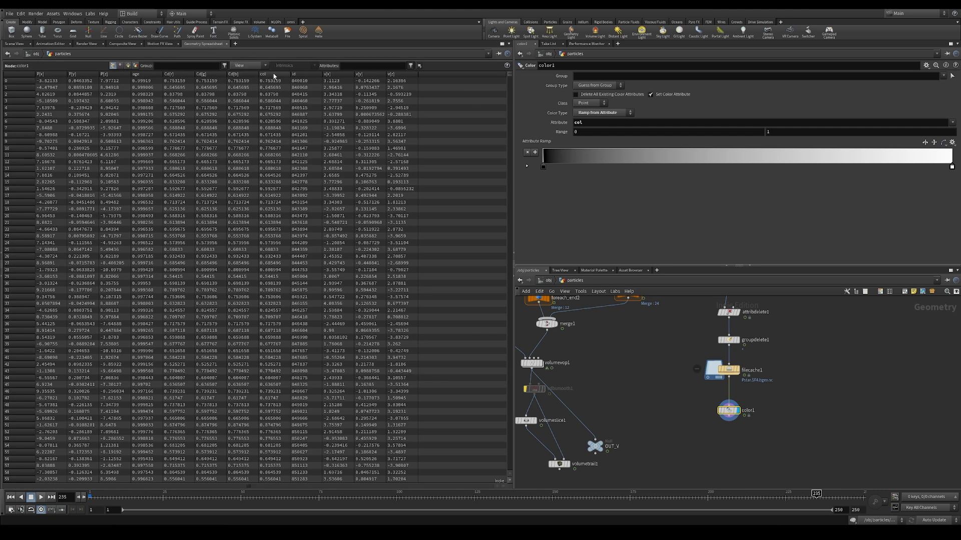
pyautogui.click(273, 75)
pyautogui.click(273, 75)
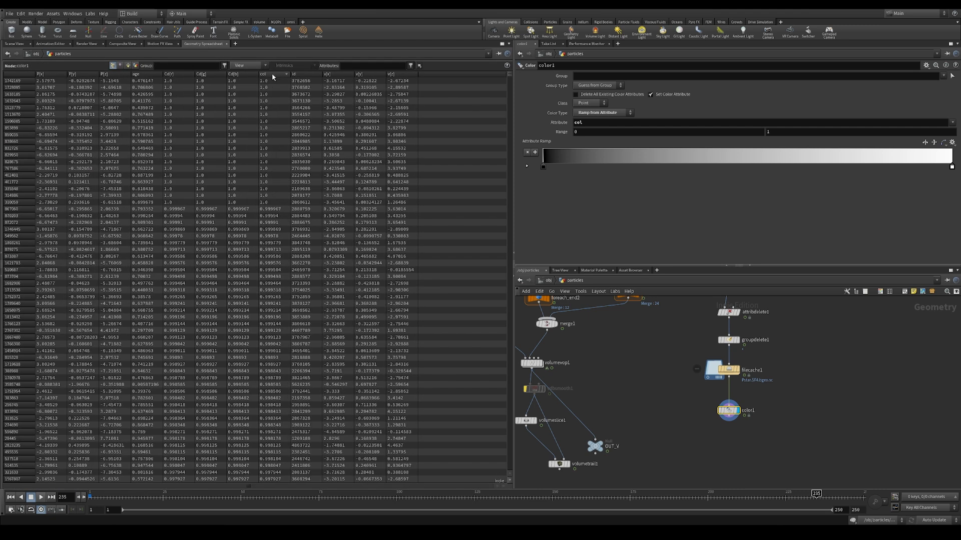
pyautogui.click(273, 75)
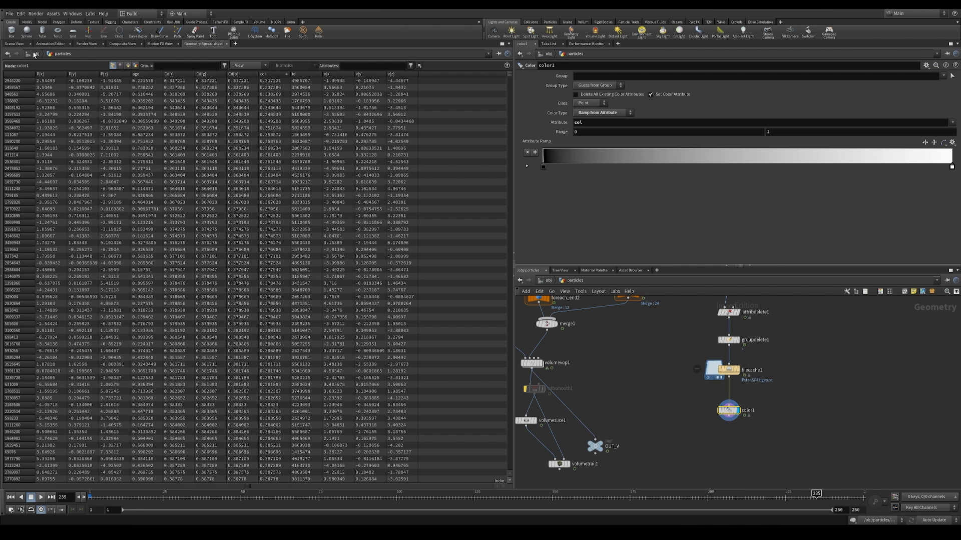
pyautogui.click(15, 44)
# Color the attribute ramp from red at its start to green at its end and inspect the disc
pyautogui.doubleClick(543, 166)
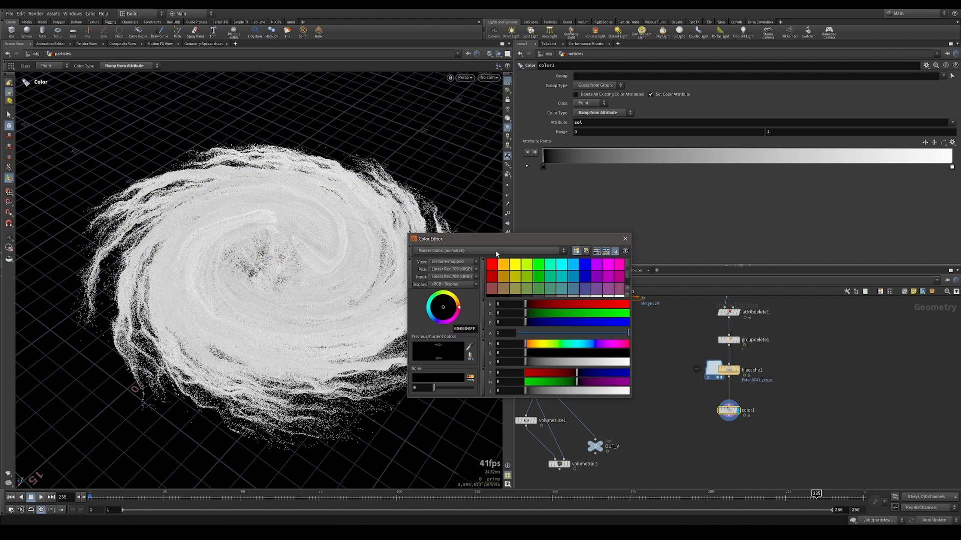
pyautogui.click(493, 264)
pyautogui.click(624, 239)
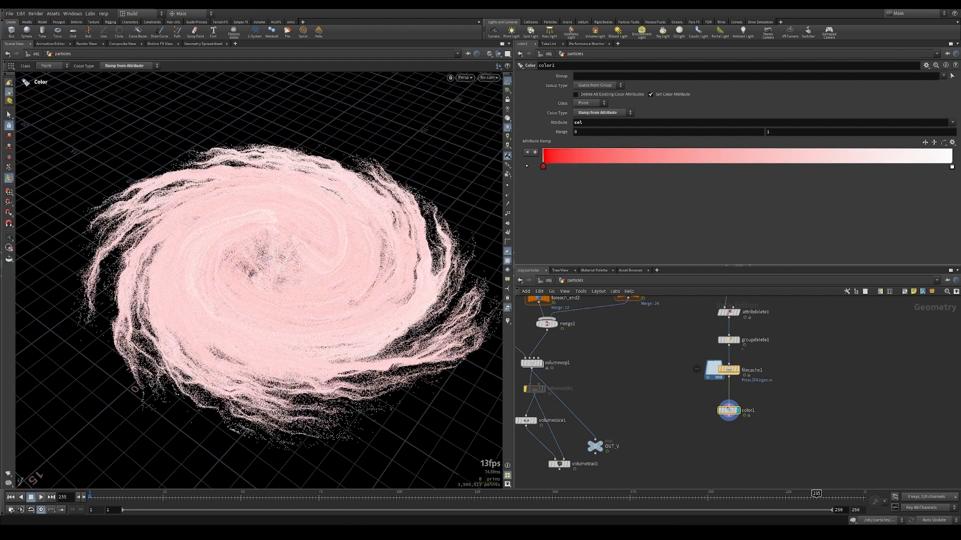
pyautogui.doubleClick(951, 167)
pyautogui.click(534, 268)
pyautogui.click(625, 239)
pyautogui.press('Escape')
pyautogui.moveTo(300, 301)
pyautogui.mouseDown()
pyautogui.moveTo(279, 225)
pyautogui.moveTo(278, 180)
pyautogui.moveTo(279, 279)
pyautogui.mouseUp()
pyautogui.moveTo(278, 279); pyautogui.dragTo(347, 321, button='right')
pyautogui.moveTo(347, 321)
pyautogui.keyDown('alt'); pyautogui.mouseDown()
pyautogui.moveTo(345, 298)
pyautogui.moveTo(345, 330)
pyautogui.mouseUp(); pyautogui.keyUp('alt')
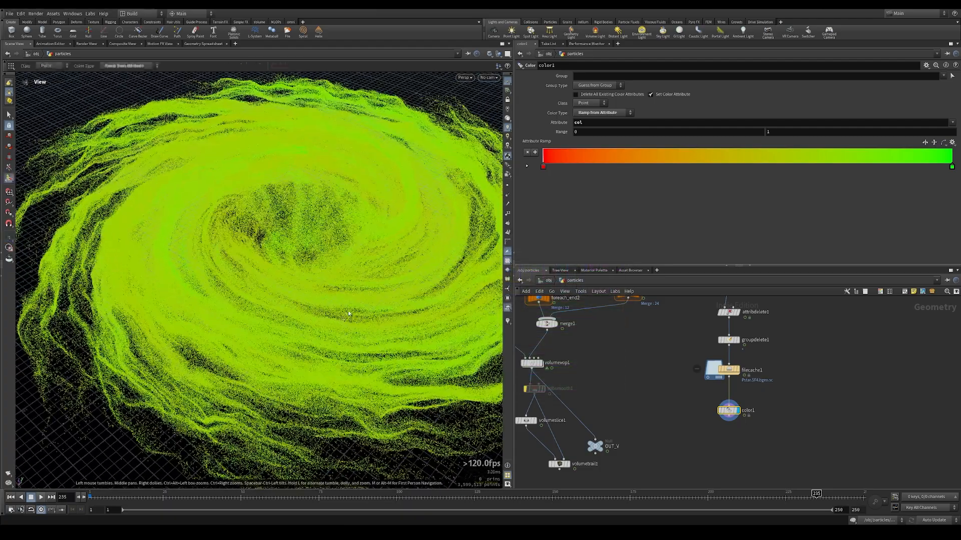
# Try a different ramp range start, undo the change, and delete the Color node
pyautogui.moveTo(608, 130); pyautogui.dragTo(635, 129, button='middle')
pyautogui.hotkey('ctrl', 'z')
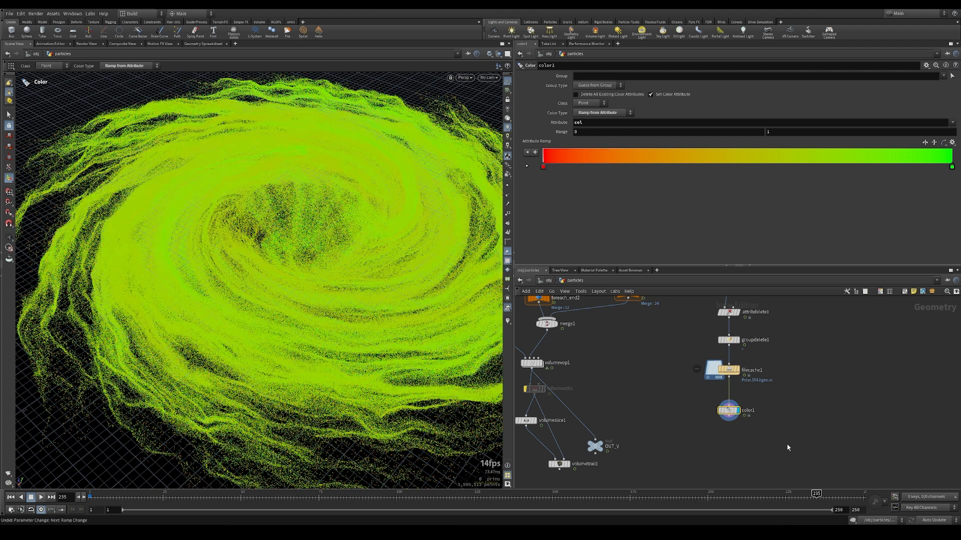
pyautogui.press('Delete')
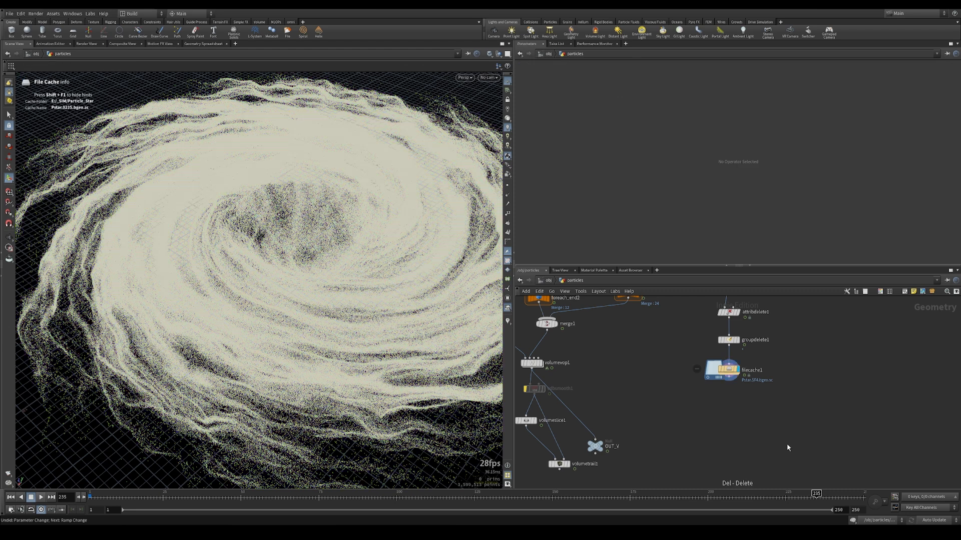
# Examine filecache1's particle distribution up close at frame 6
pyautogui.click(729, 370)
pyautogui.moveTo(302, 336); pyautogui.dragTo(491, 91)
pyautogui.press('Return')
pyautogui.moveTo(90, 495)
pyautogui.mouseDown()
pyautogui.moveTo(122, 494)
pyautogui.moveTo(104, 494)
pyautogui.mouseUp()
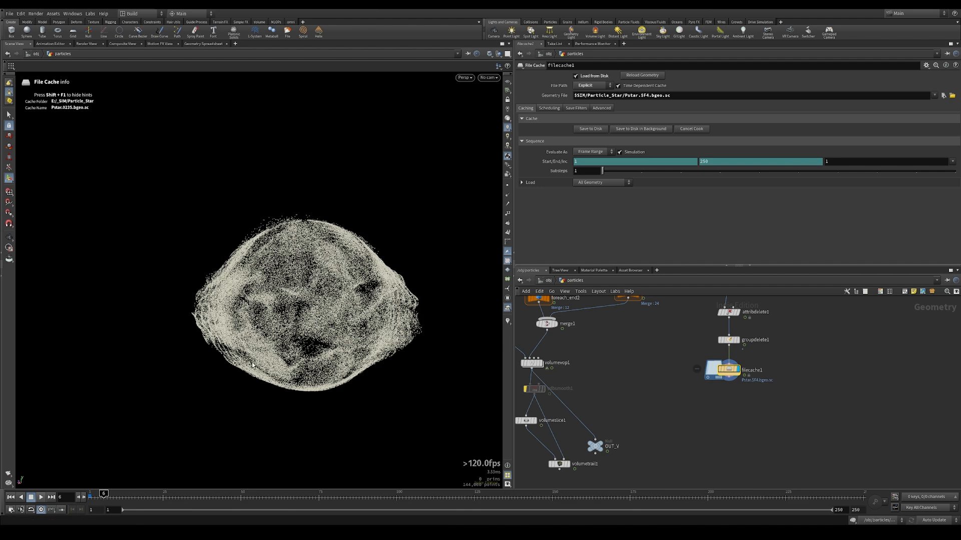
pyautogui.scroll(5, 202, 365)
pyautogui.moveTo(287, 340); pyautogui.dragTo(266, 312)
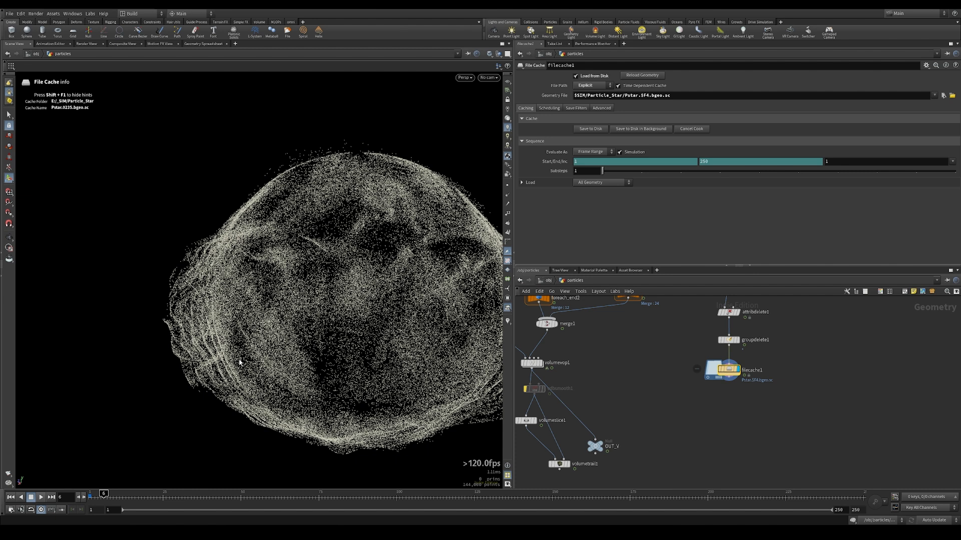
# Inside popnet, change source_first_input's Jitter Birth Time option and read the parameter's description
pyautogui.moveTo(668, 368); pyautogui.dragTo(652, 481, button='middle')
pyautogui.click(707, 359)
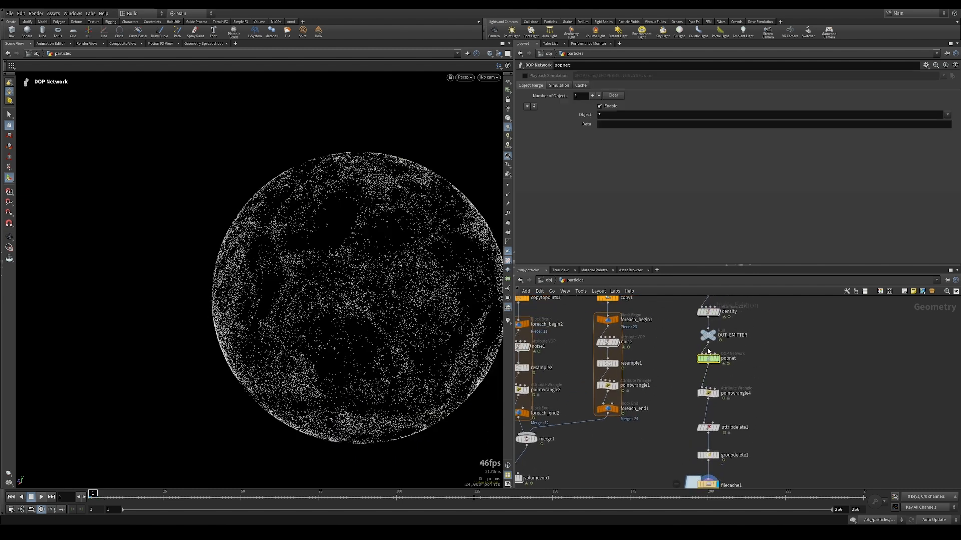
pyautogui.doubleClick(707, 359)
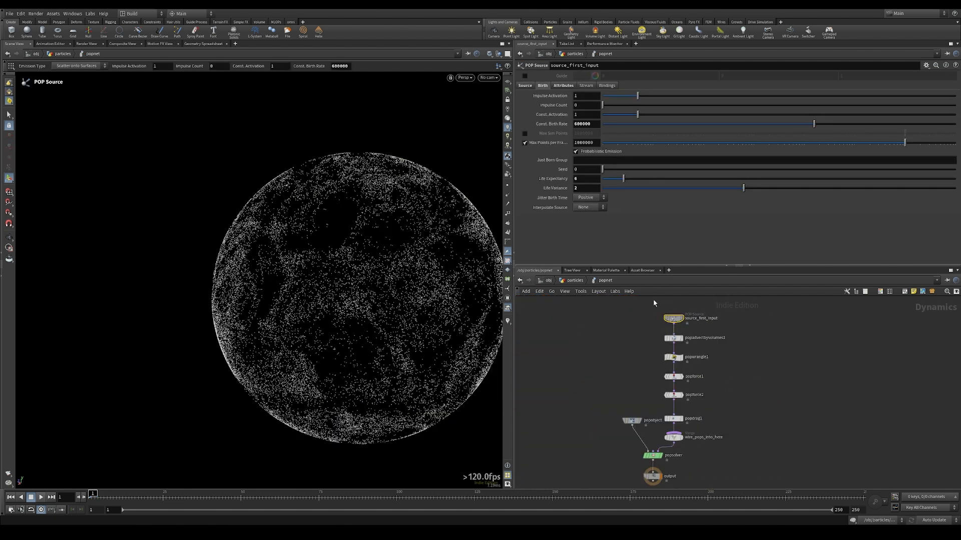
pyautogui.click(590, 198)
pyautogui.click(584, 220)
pyautogui.moveTo(554, 199)
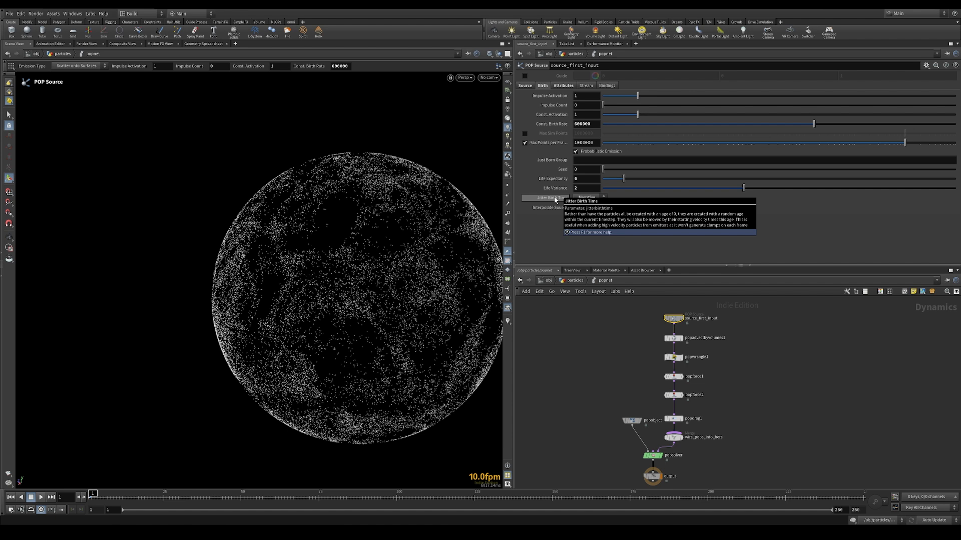
# Return to the particles network, play the simulation to check the emission, and rewind to frame 1
pyautogui.click(576, 281)
pyautogui.click(42, 498)
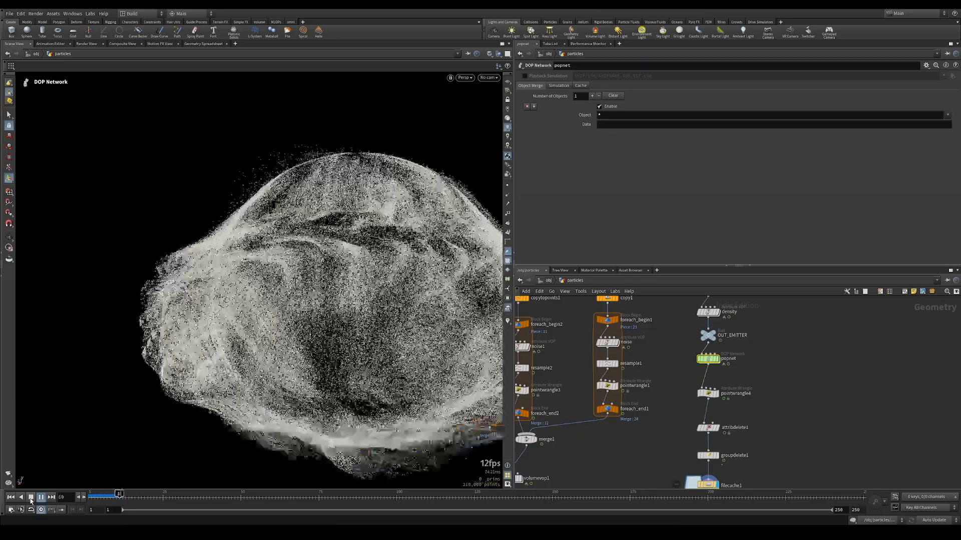
pyautogui.moveTo(102, 498); pyautogui.dragTo(84, 495)
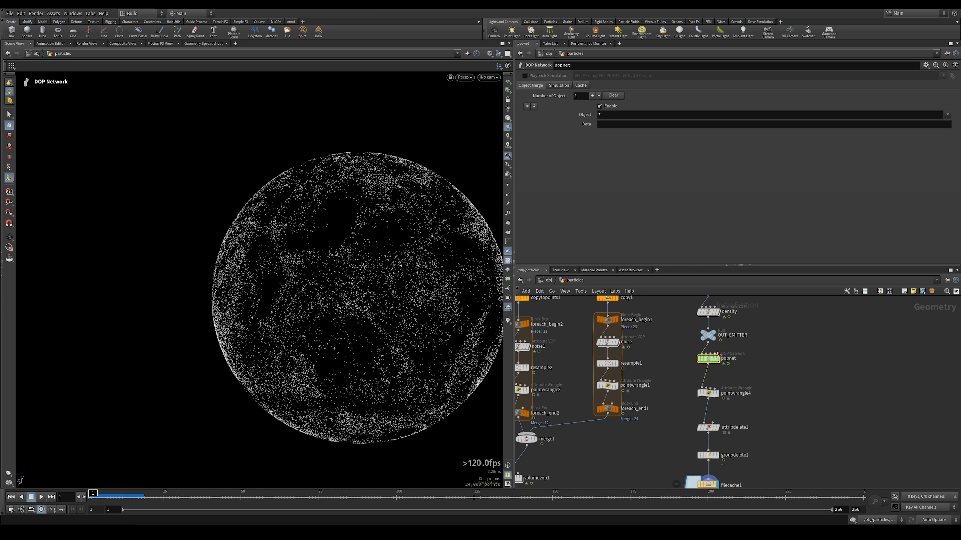
# Set popnet's simulation Substeps to 2 and play the simulation
pyautogui.click(558, 86)
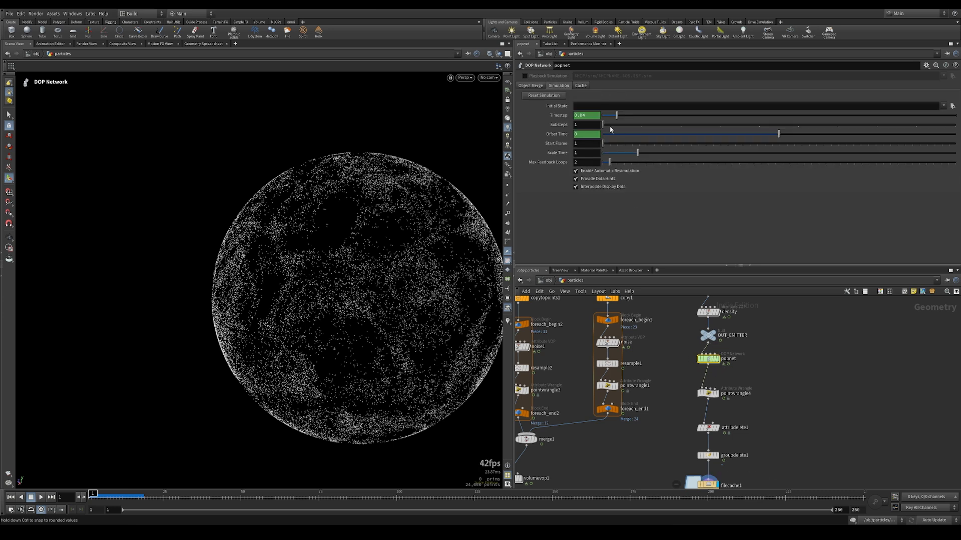
pyautogui.click(643, 125)
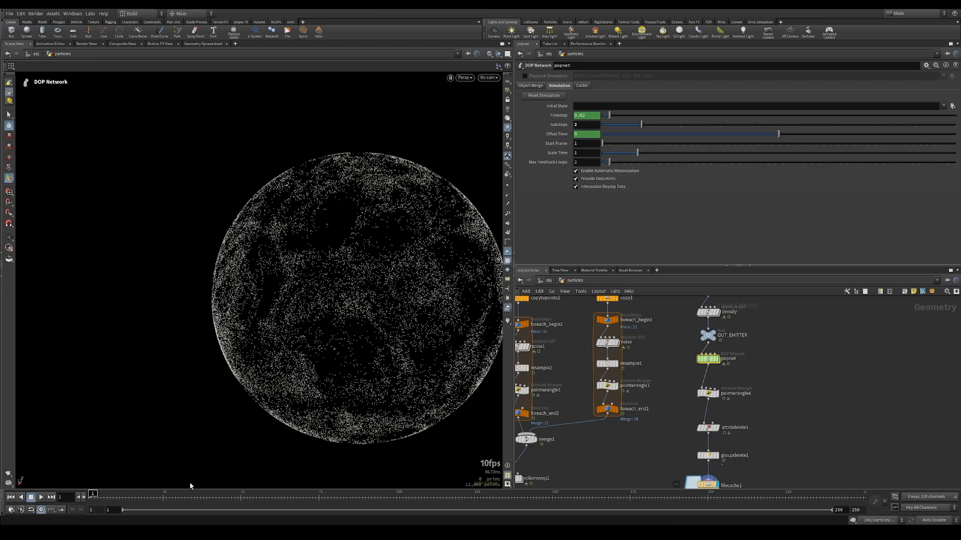
pyautogui.click(41, 499)
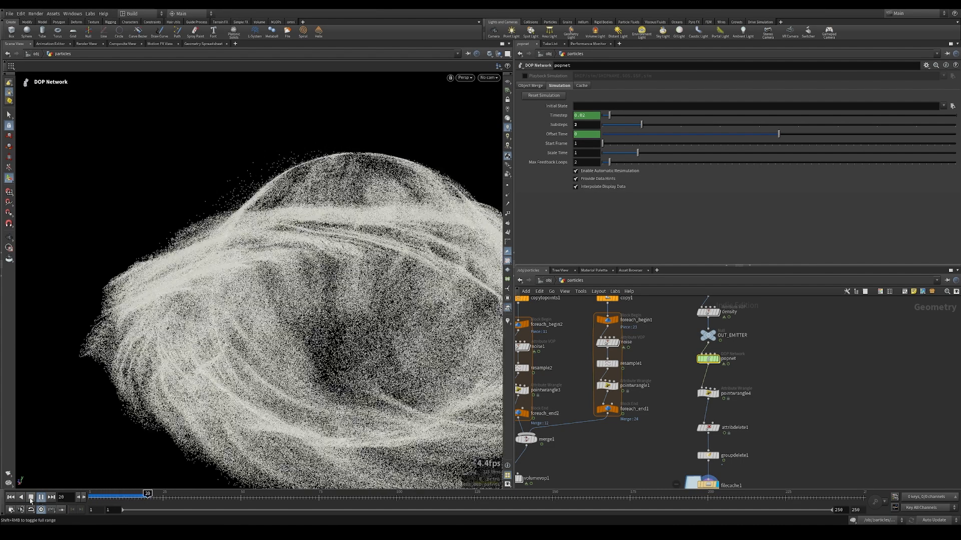
# Stop the simulation playback and check the particle emission at frame 3
pyautogui.click(30, 498)
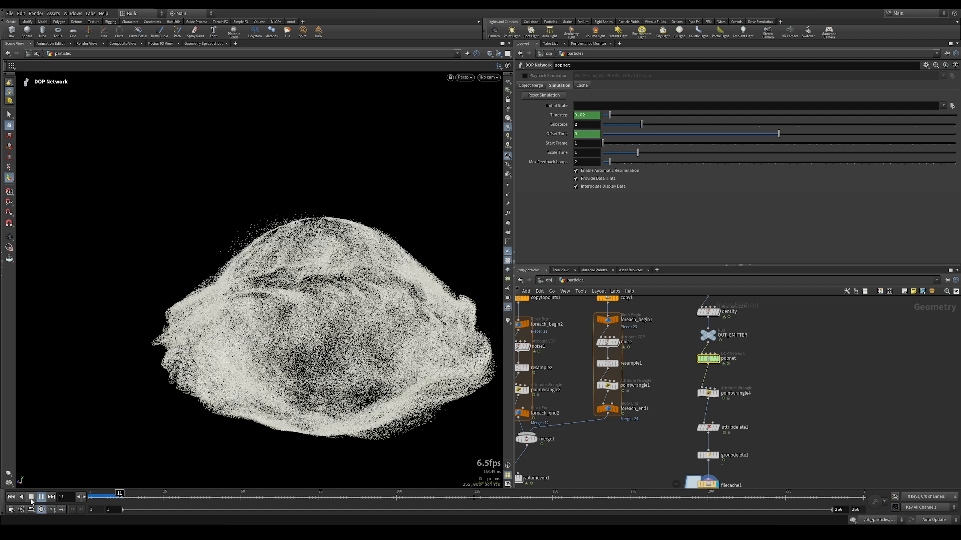
pyautogui.click(31, 498)
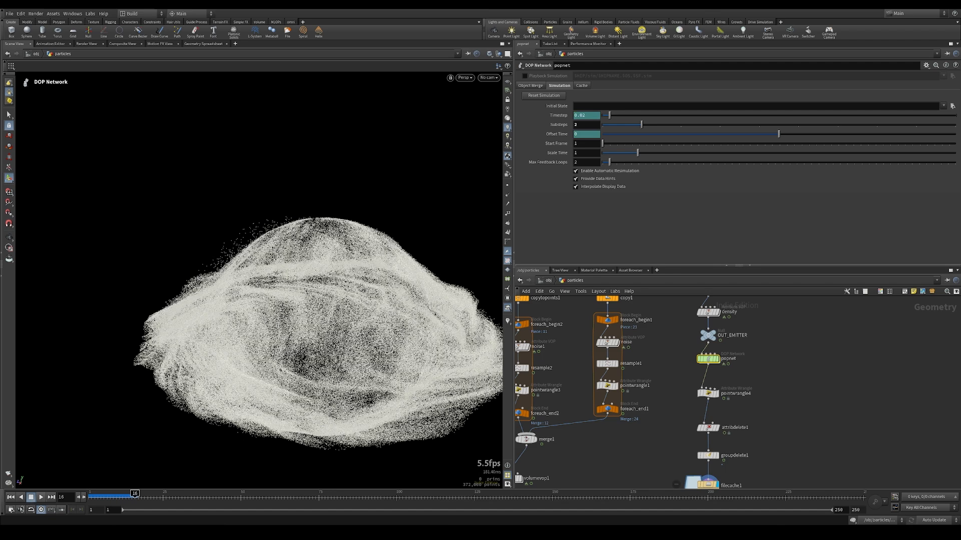
pyautogui.moveTo(662, 381); pyautogui.dragTo(654, 424, button='middle')
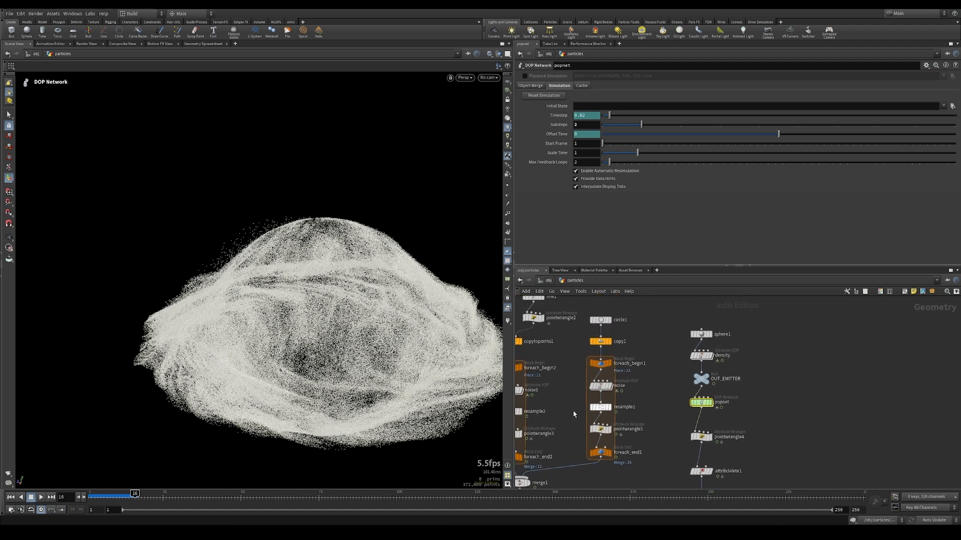
pyautogui.click(94, 497)
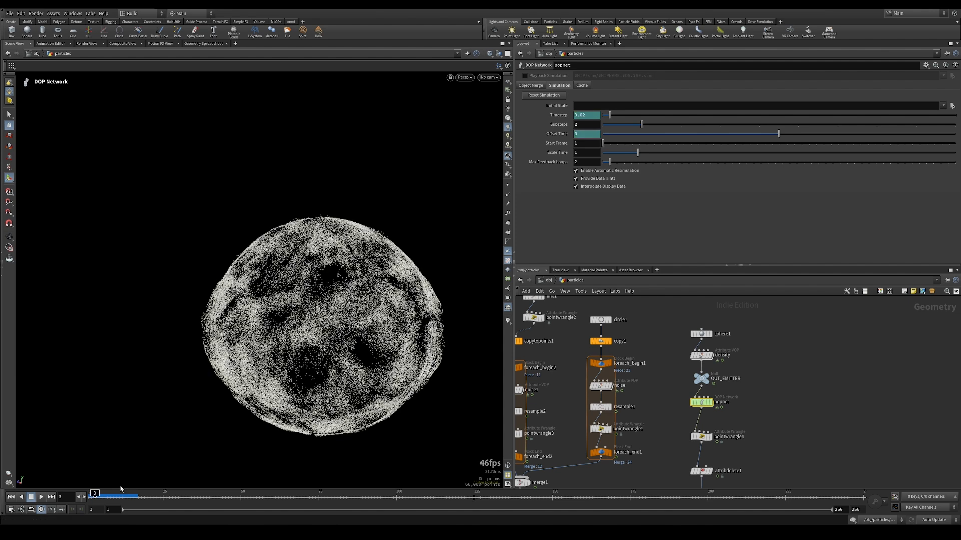
# Display the density node, scrub through its noise animation, and set its Speed to 0.6
pyautogui.click(710, 355)
pyautogui.click(701, 355)
pyautogui.click(98, 494)
pyautogui.moveTo(98, 495); pyautogui.dragTo(225, 497)
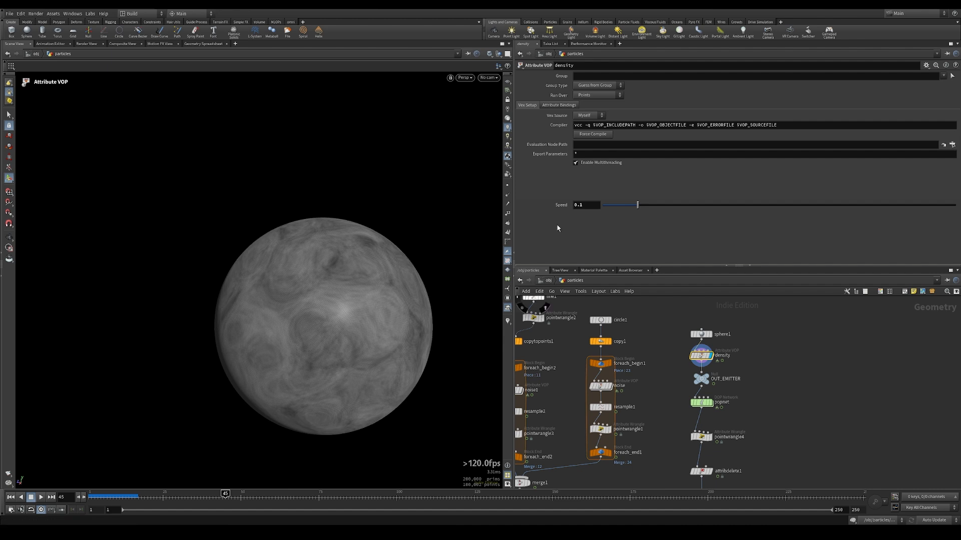
pyautogui.press('Return')
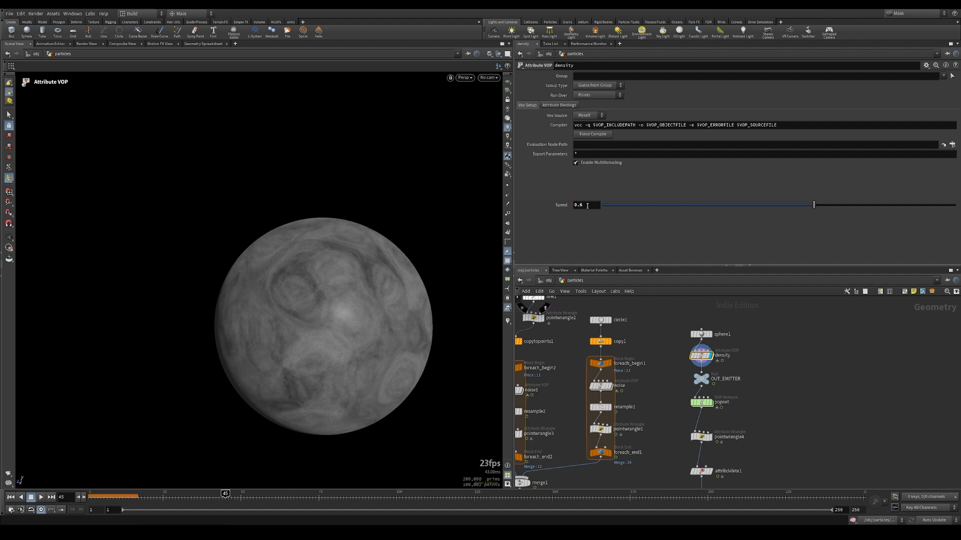
# Play the density noise from the first frame to check its speed, and stop playback
pyautogui.click(11, 497)
pyautogui.click(41, 496)
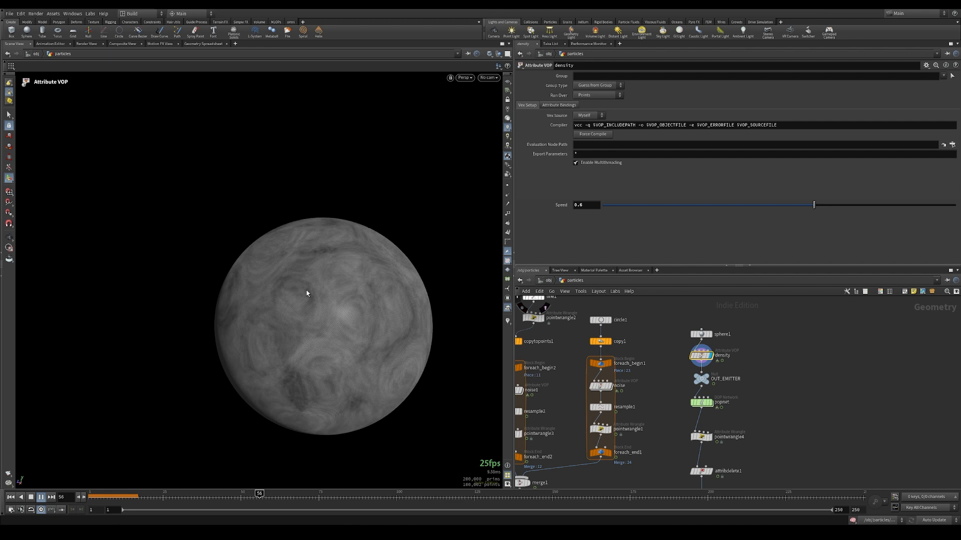
pyautogui.click(31, 497)
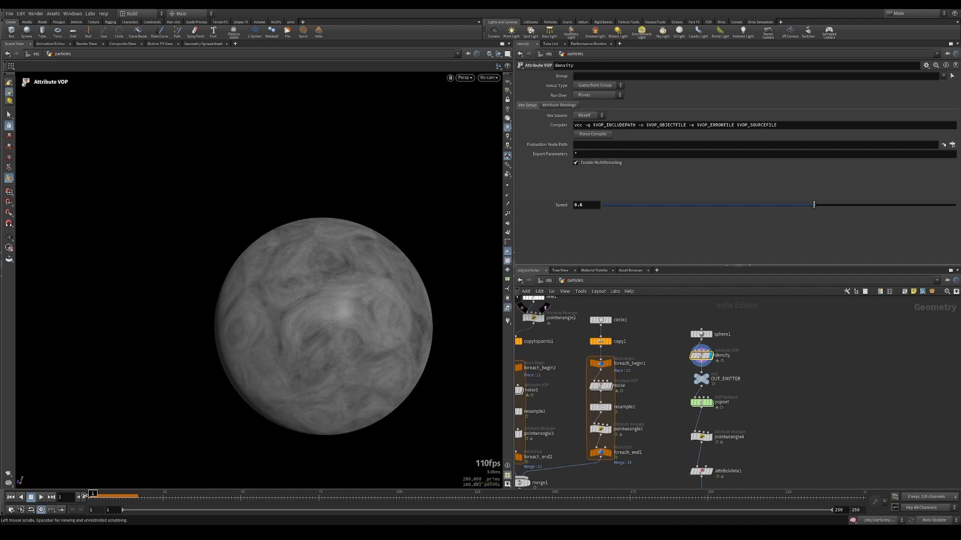
# Display popnet and scrub the early frames to inspect the emission from several angles around frame 13
pyautogui.click(703, 407)
pyautogui.moveTo(94, 495); pyautogui.dragTo(145, 494)
pyautogui.moveTo(216, 410); pyautogui.dragTo(260, 338)
pyautogui.moveTo(144, 496)
pyautogui.mouseDown()
pyautogui.moveTo(96, 497)
pyautogui.moveTo(126, 498)
pyautogui.mouseUp()
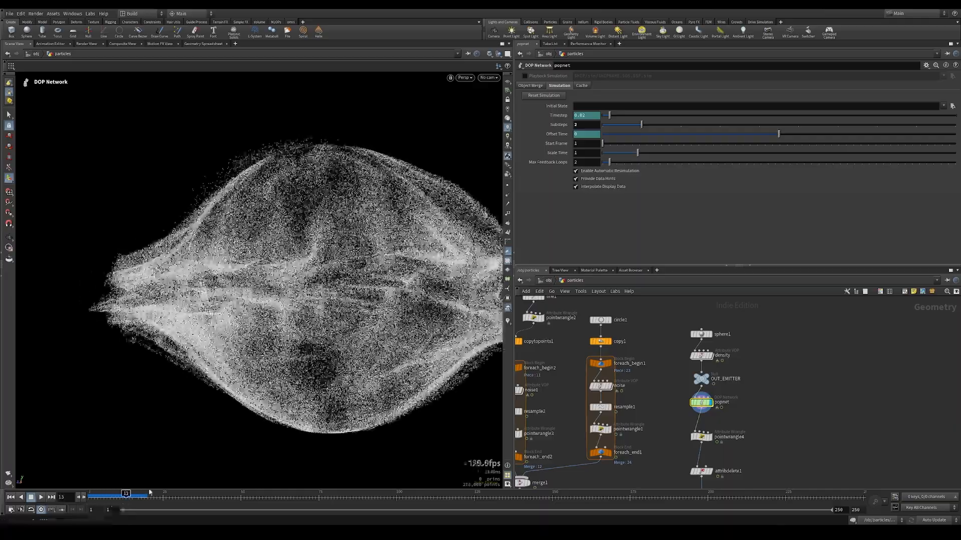
pyautogui.press('Escape')
pyautogui.keyDown('alt'); pyautogui.moveTo(205, 372); pyautogui.dragTo(279, 410); pyautogui.keyUp('alt')
pyautogui.keyDown('alt'); pyautogui.moveTo(279, 410); pyautogui.dragTo(282, 360, button='middle'); pyautogui.keyUp('alt')
# Cache the particles to disk from filecache1 over frames 1 to 250
pyautogui.moveTo(808, 428); pyautogui.dragTo(772, 403, button='middle')
pyautogui.moveTo(678, 390); pyautogui.dragTo(758, 442)
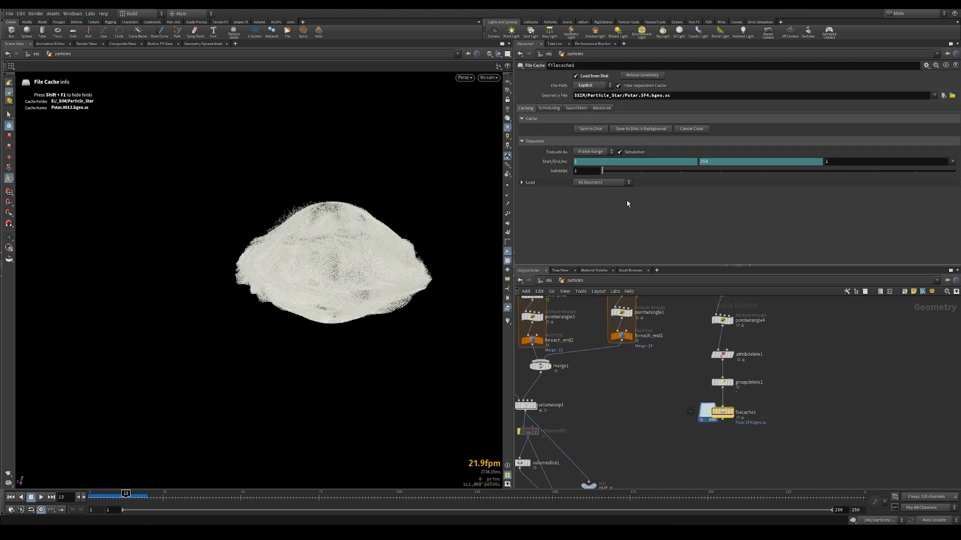
pyautogui.moveTo(692, 340); pyautogui.dragTo(682, 391, button='middle')
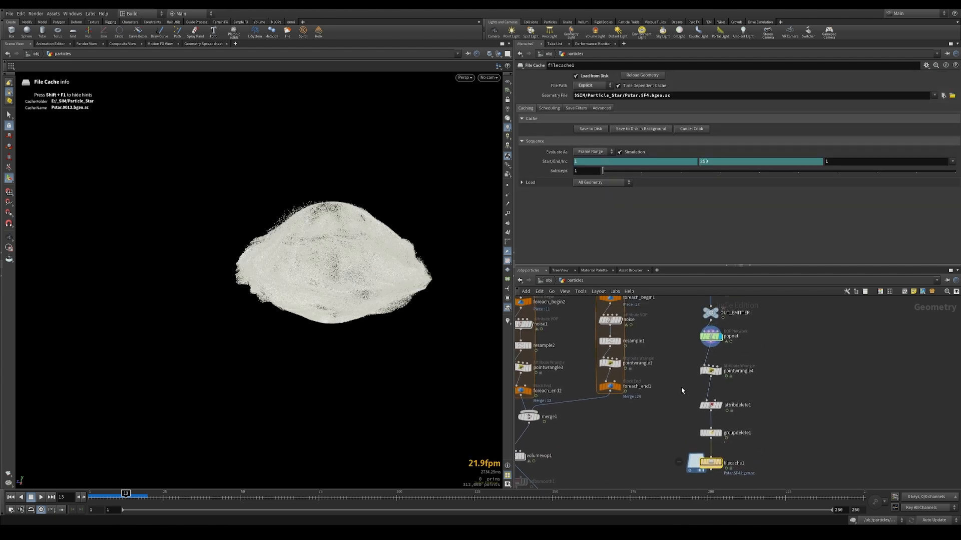
pyautogui.click(585, 130)
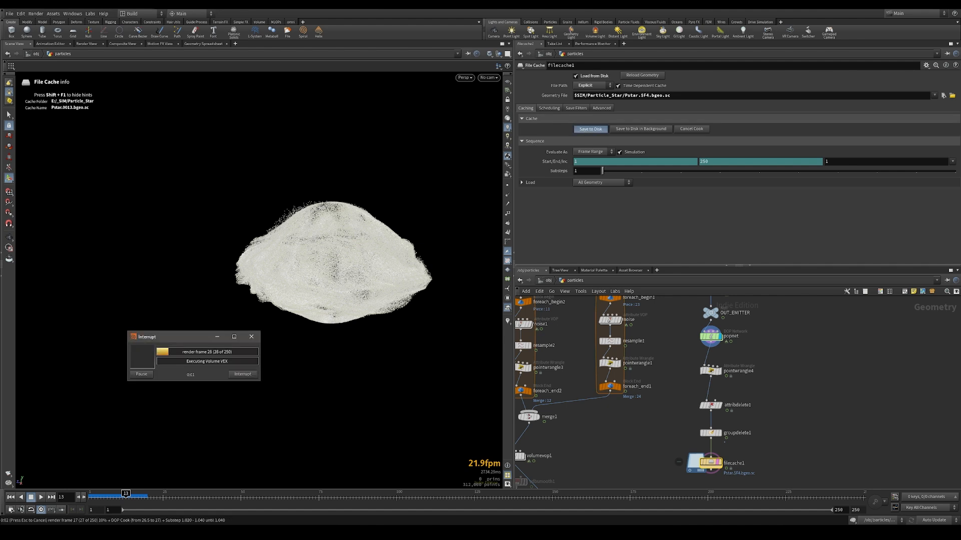
pyautogui.press('Escape')
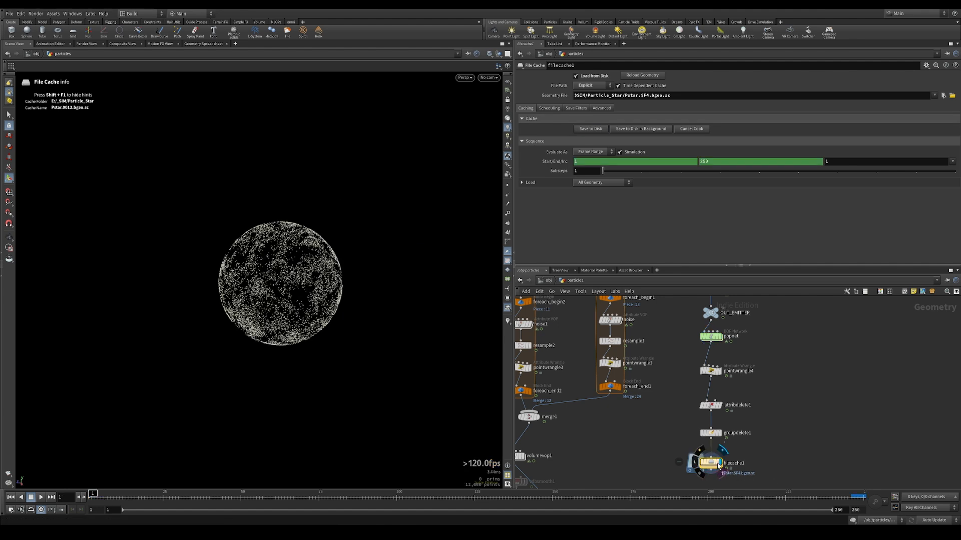
# Examine the cached particle disc at frame 149 from different distances and angles
pyautogui.moveTo(114, 497); pyautogui.dragTo(527, 496)
pyautogui.scroll(-3, 339, 408)
pyautogui.keyDown('alt'); pyautogui.moveTo(338, 408); pyautogui.dragTo(297, 393); pyautogui.keyUp('alt')
pyautogui.keyDown('alt'); pyautogui.moveTo(296, 393); pyautogui.dragTo(326, 440, button='right'); pyautogui.keyUp('alt')
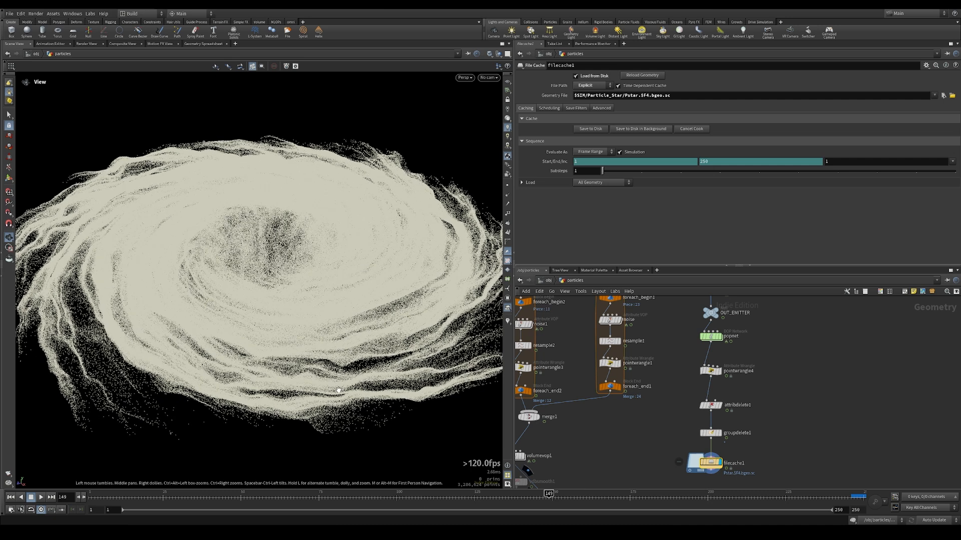
pyautogui.keyDown('alt'); pyautogui.moveTo(326, 441); pyautogui.dragTo(331, 479, button='middle'); pyautogui.keyUp('alt')
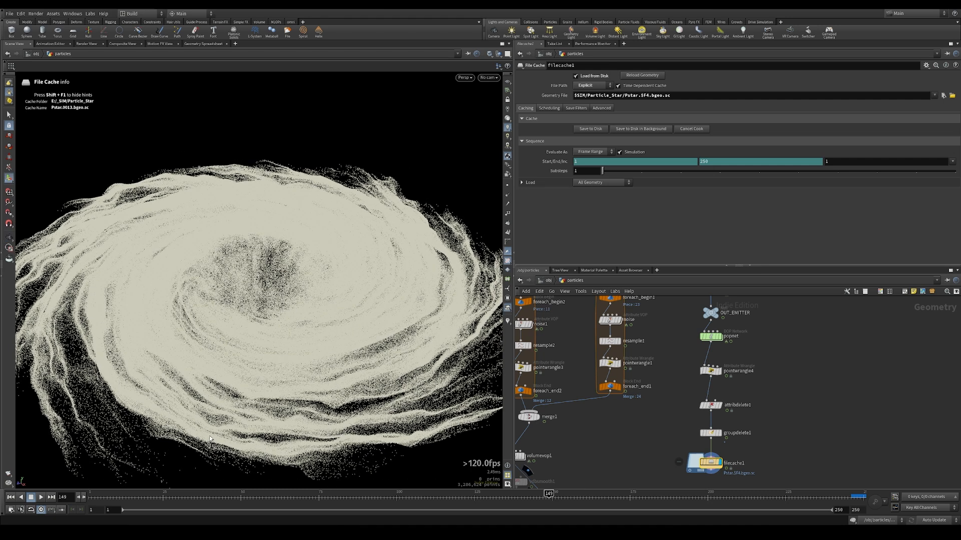
pyautogui.keyDown('alt'); pyautogui.moveTo(208, 431); pyautogui.dragTo(239, 384); pyautogui.keyUp('alt')
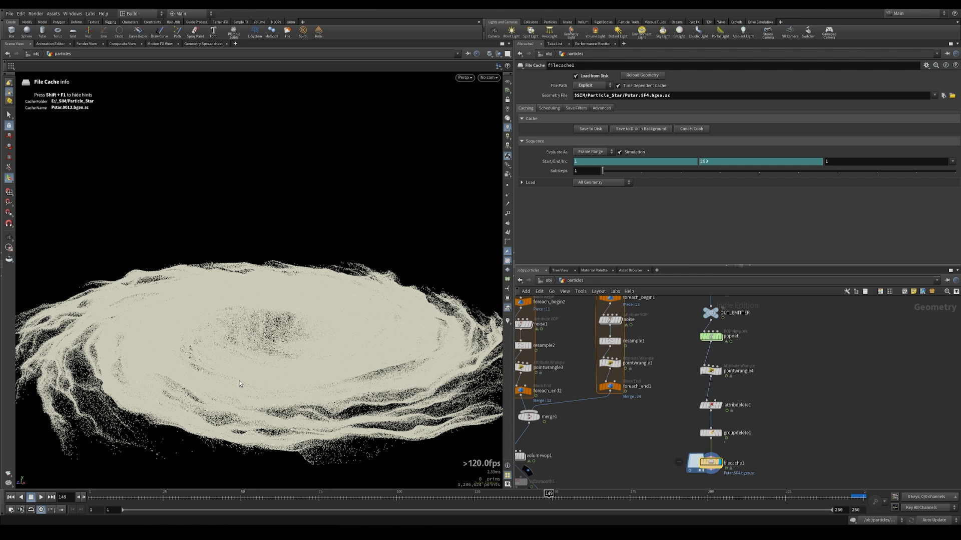
# Add a Null node below filecache1 and name it OUT_PARTICLES
pyautogui.moveTo(620, 445); pyautogui.dragTo(642, 452, button='middle')
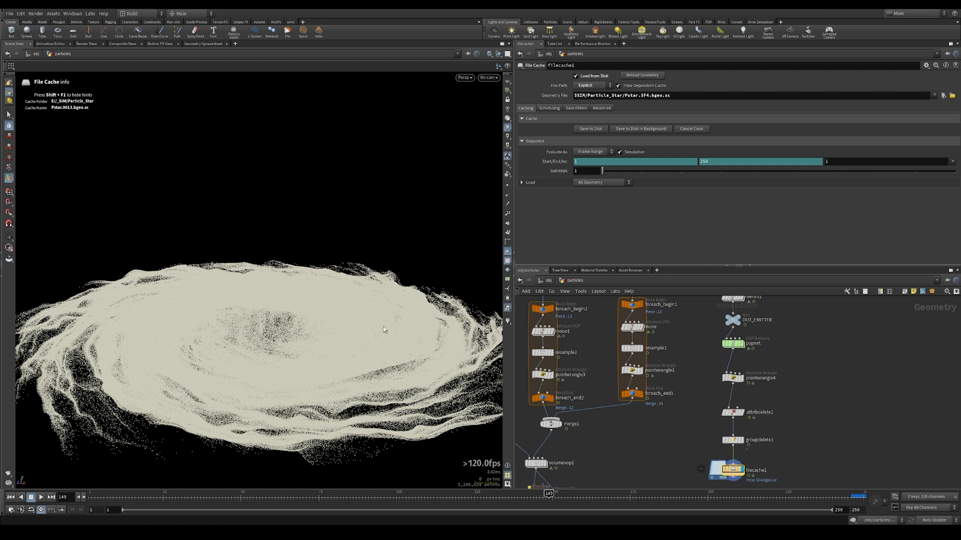
pyautogui.moveTo(703, 371); pyautogui.dragTo(707, 383, button='middle')
pyautogui.scroll(-4, 707, 380)
pyautogui.scroll(3, 706, 471)
pyautogui.moveTo(707, 471); pyautogui.dragTo(702, 423, button='middle')
pyautogui.press('Tab')
pyautogui.write('null')
pyautogui.press('Return')
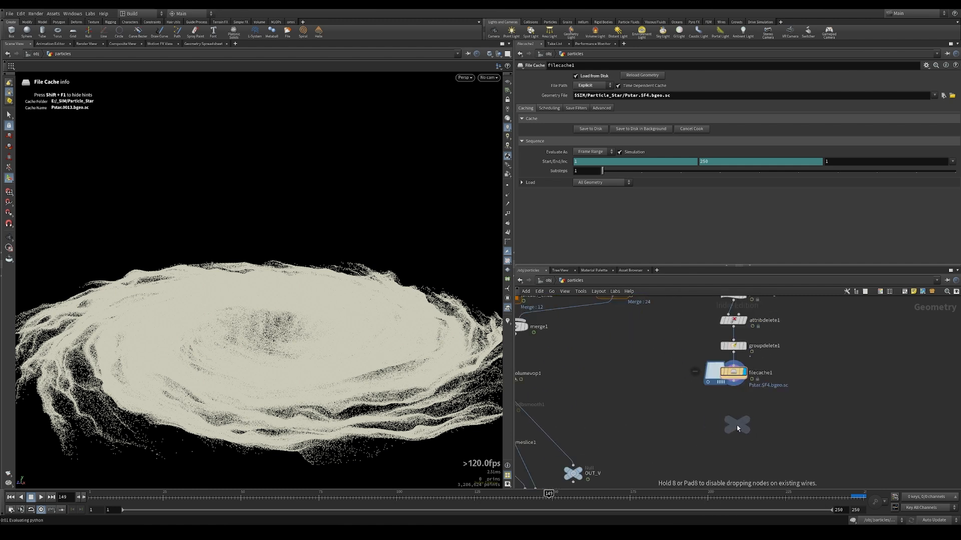
pyautogui.click(736, 425)
pyautogui.doubleClick(752, 426)
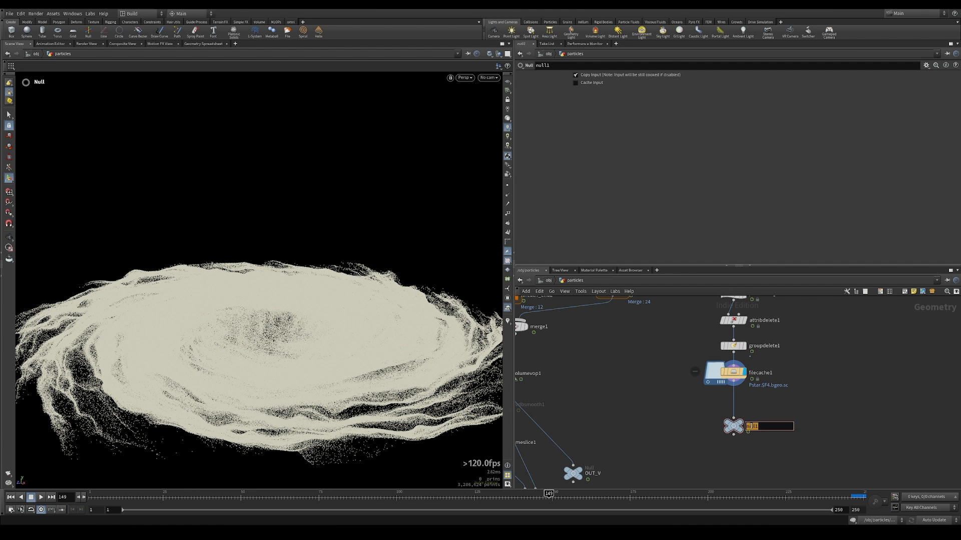
pyautogui.write('OUT_PARTICLES')
pyautogui.press('Return')
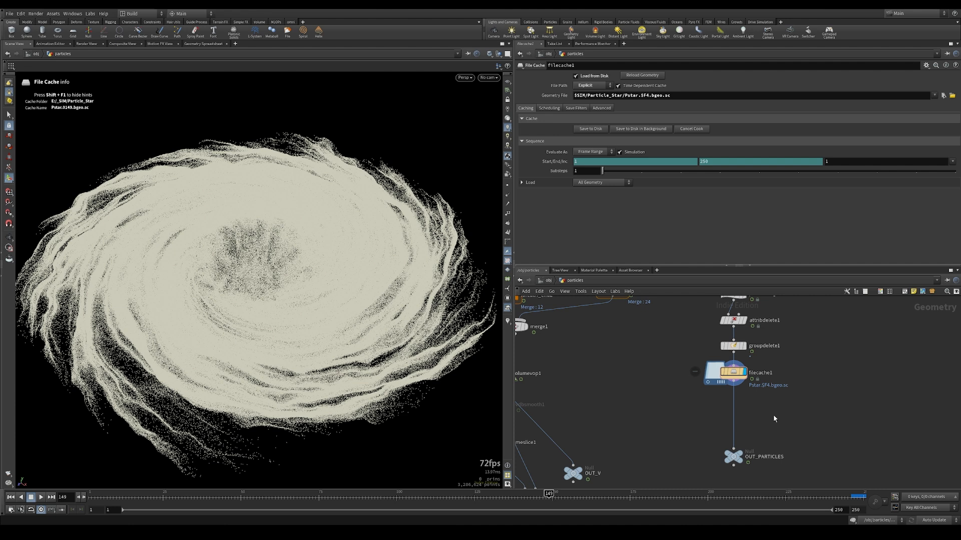
# Insert a Point Wrangle between filecache1 and OUT_PARTICLES
pyautogui.press('Tab')
pyautogui.write('poi')
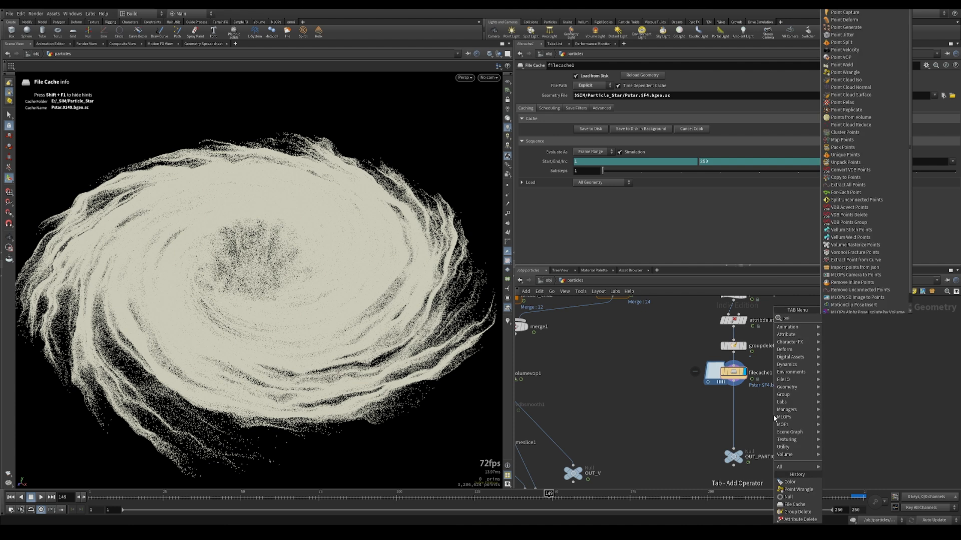
pyautogui.write('ntwel')
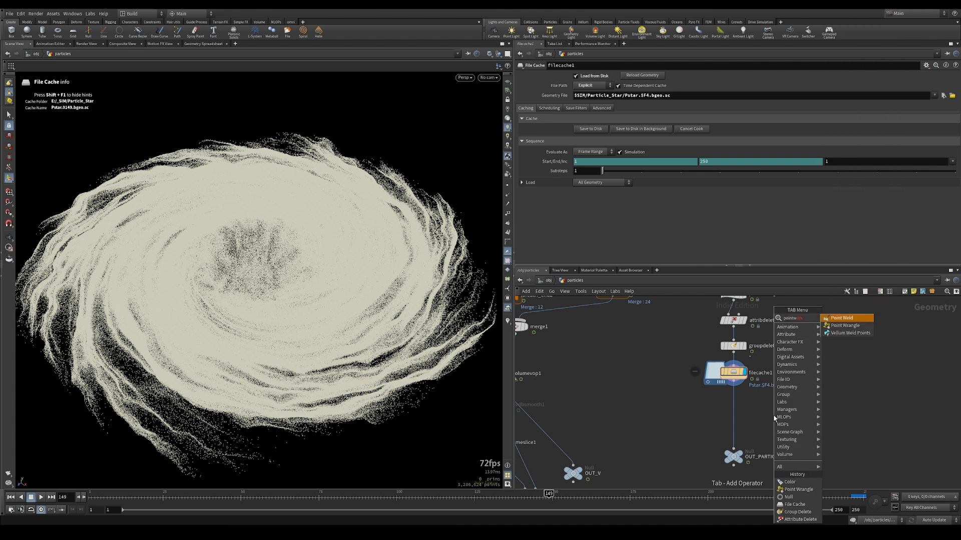
pyautogui.press('Return')
pyautogui.click(731, 401)
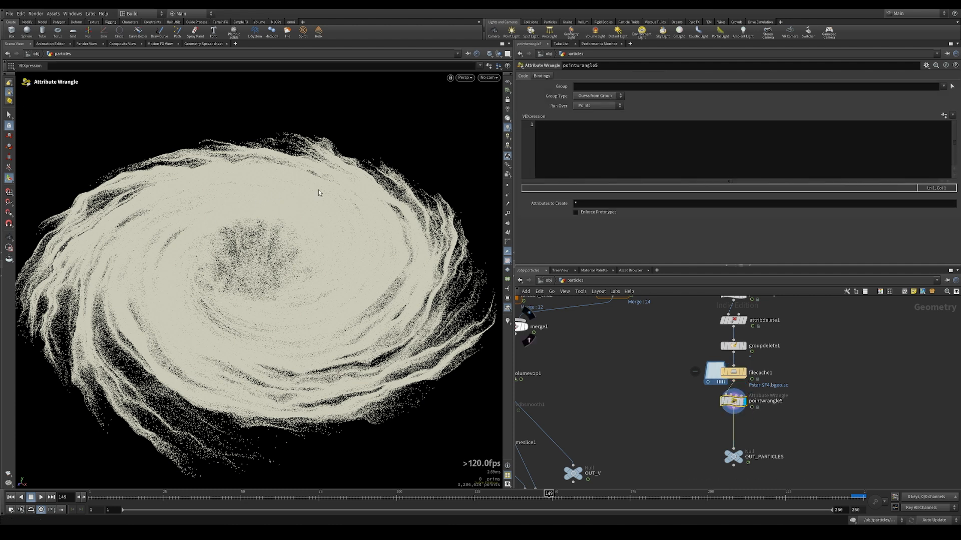
pyautogui.click(648, 157)
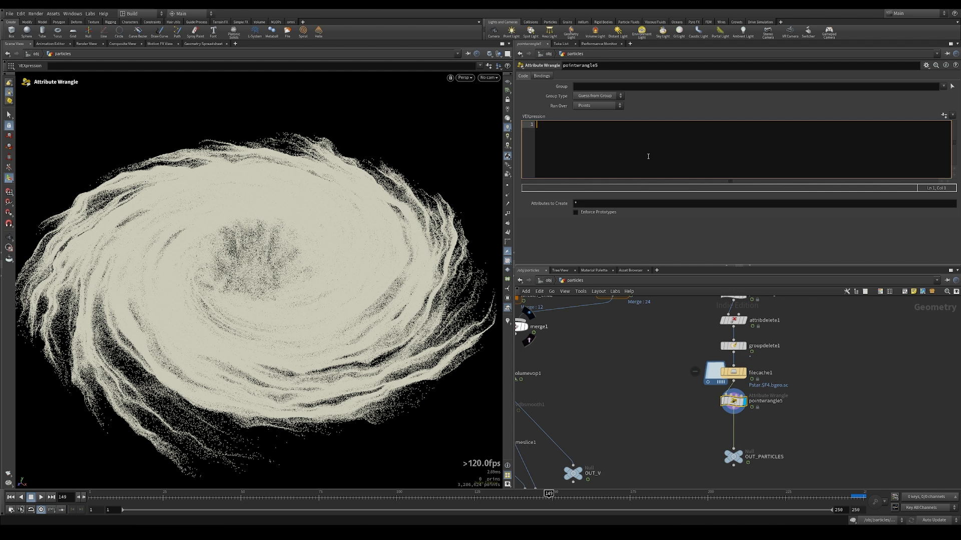
pyautogui.write('@')
pyautogui.write('col +')
pyautogui.write('= 1-')
pyautogui.write(' @age')
pyautogui.write('1')
pyautogui.write('-@age;')
pyautogui.hotkey('ctrl', 'Return')
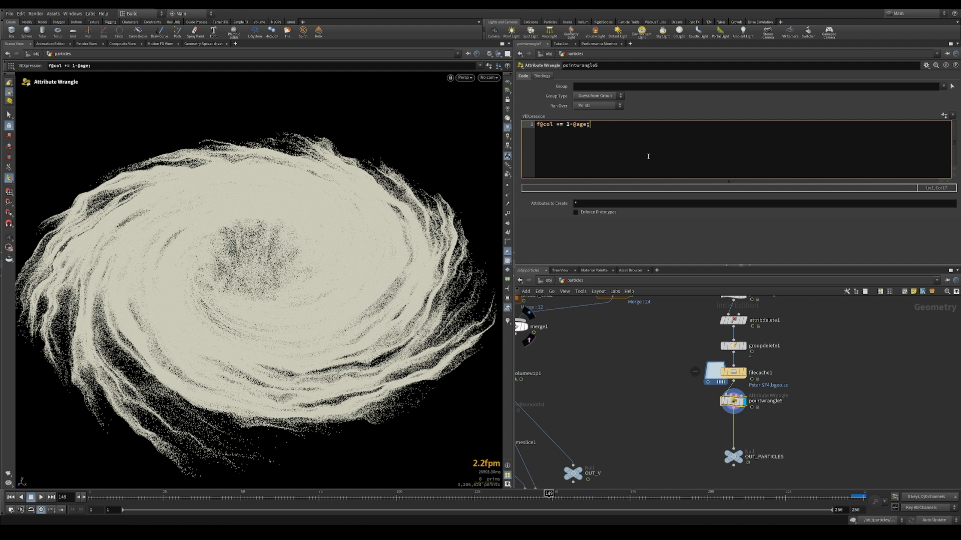
# Sort the col attribute in the geometry spreadsheet to check its highest and lowest values
pyautogui.click(207, 44)
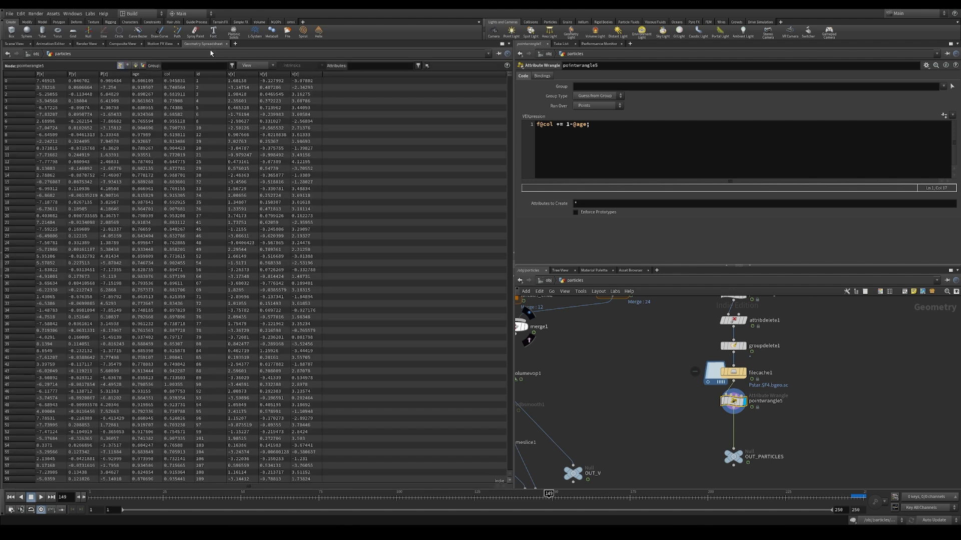
pyautogui.click(176, 75)
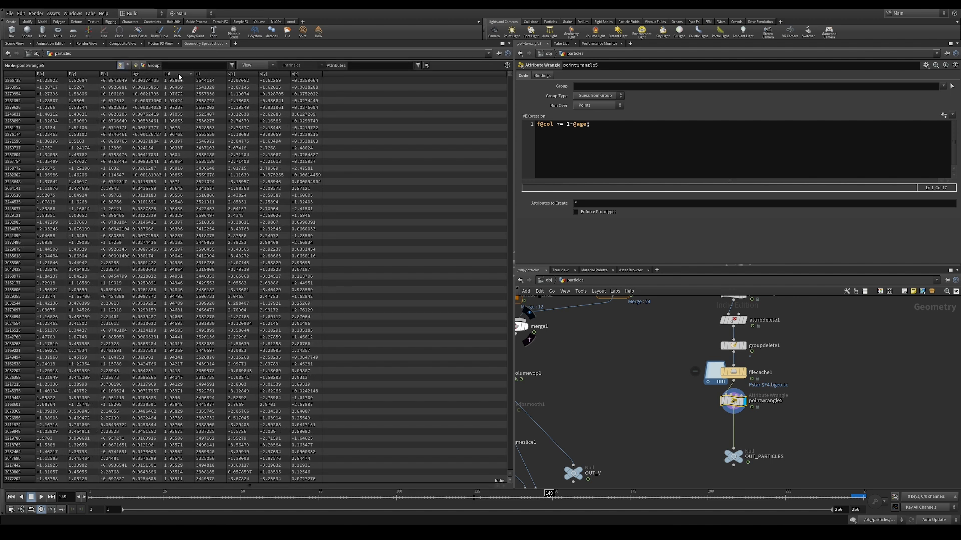
pyautogui.click(179, 76)
pyautogui.click(180, 75)
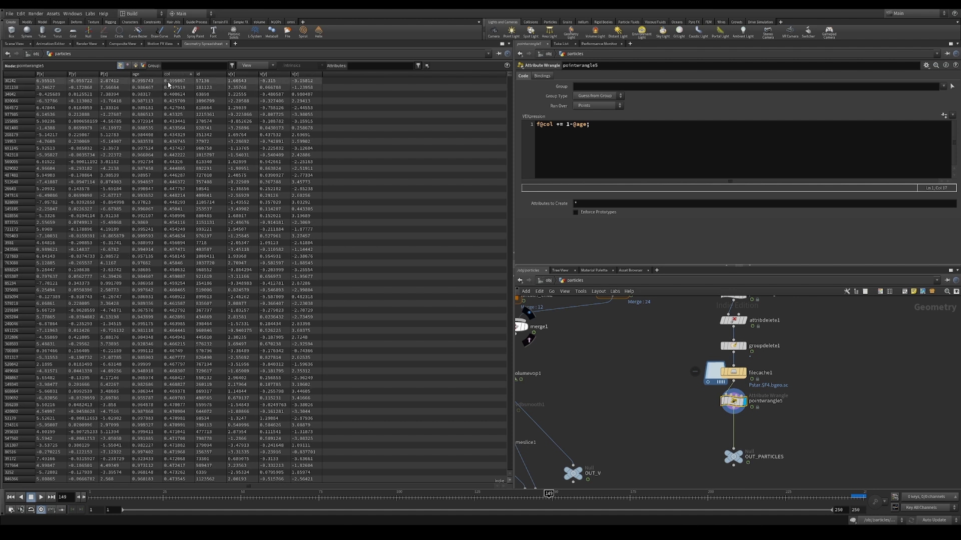
pyautogui.click(180, 75)
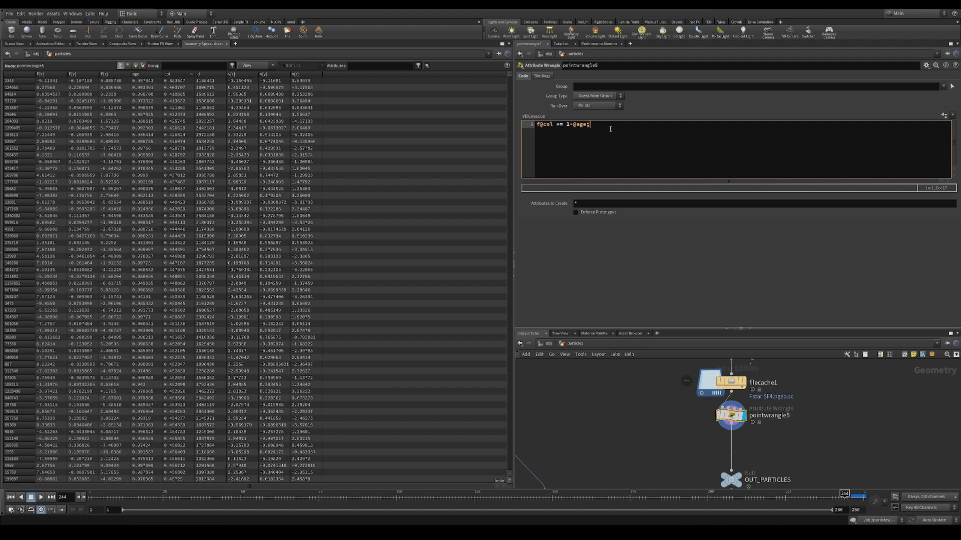
# Add and apply the line "f@col = fit(f@col,0.3,2,0,1);" in pointwrangle5 to remap the col attribute
pyautogui.click(568, 124)
pyautogui.moveTo(537, 125); pyautogui.dragTo(552, 124)
pyautogui.click(635, 128)
pyautogui.press('Return')
pyautogui.press('Return')
pyautogui.write('f@col = f@col')
pyautogui.press('Left')
pyautogui.write('fit(')
pyautogui.press('Right')
pyautogui.press('Right')
pyautogui.press('Right')
pyautogui.write(',0.3,2,0,1);')
pyautogui.hotkey('ctrl', 'Return')
# Sort the remapped col values in the spreadsheet to check their range, and return to the scene view
pyautogui.click(180, 75)
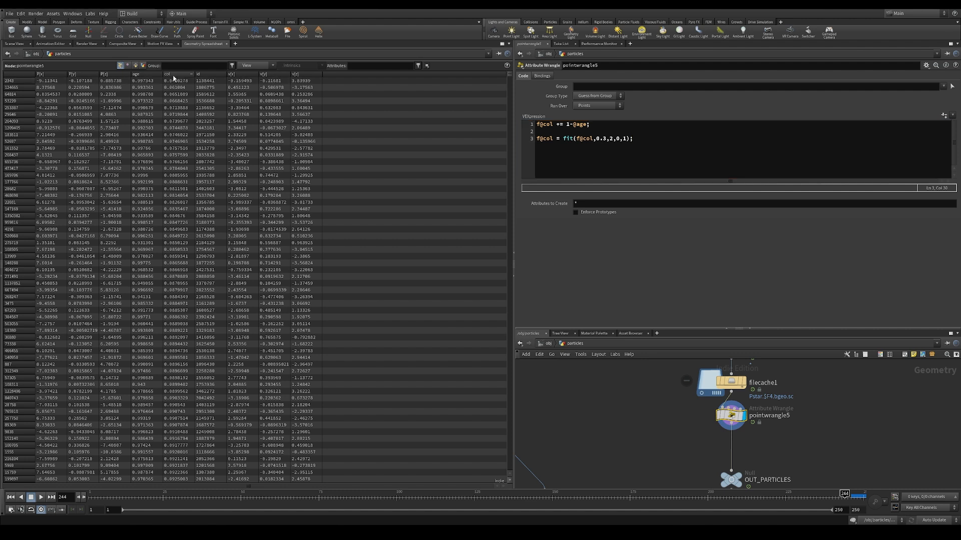
pyautogui.click(181, 75)
pyautogui.click(181, 75)
pyautogui.click(12, 45)
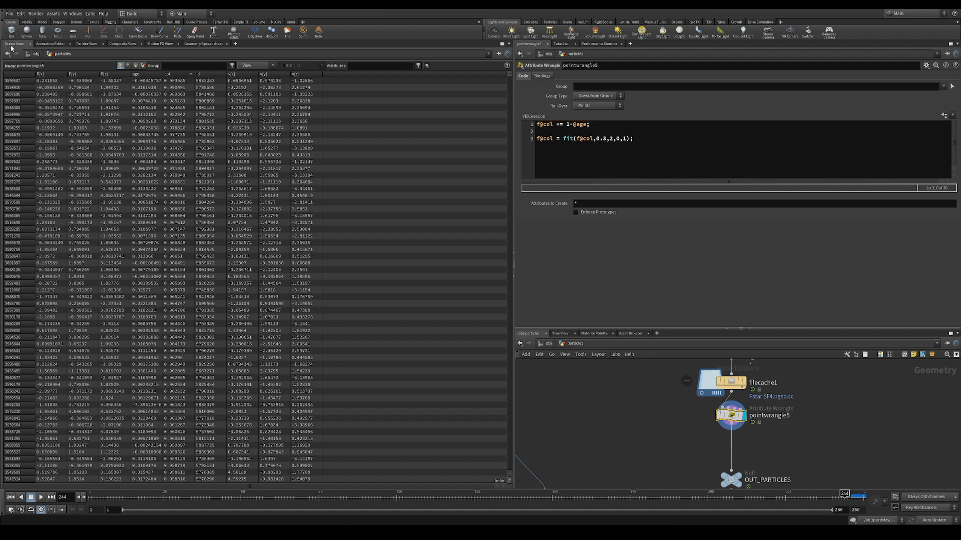
# Insert a Color node between pointwrangle5 and OUT_PARTICLES
pyautogui.moveTo(640, 426); pyautogui.dragTo(631, 372, button='middle')
pyautogui.press('Tab')
pyautogui.write('color')
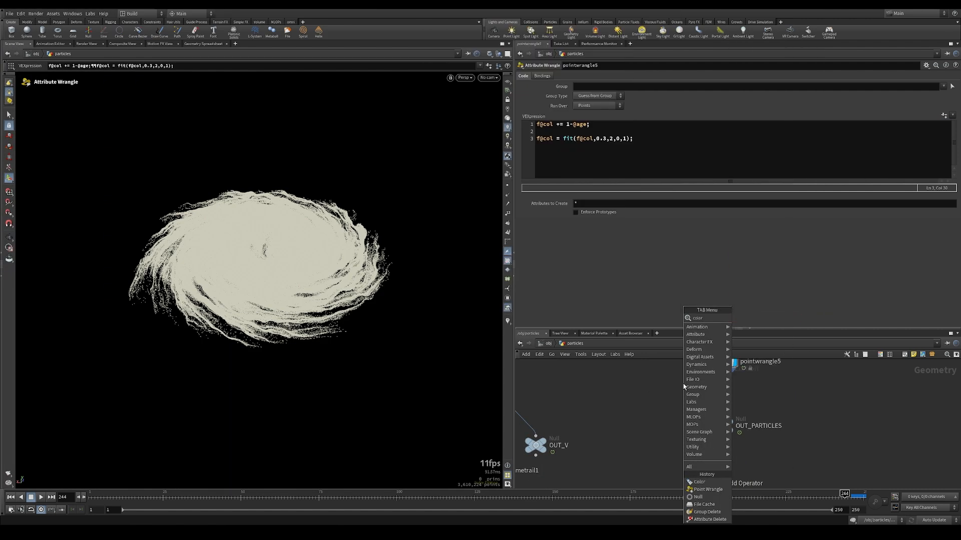
pyautogui.press('Return')
pyautogui.click(722, 393)
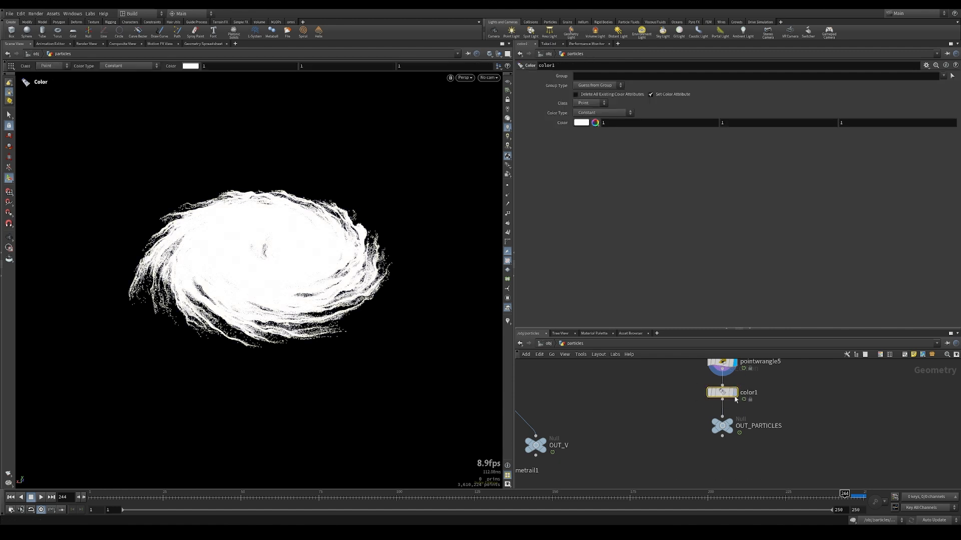
# Set color1's Color Type to Ramp from Attribute and its Attribute to col
pyautogui.click(600, 113)
pyautogui.click(596, 121)
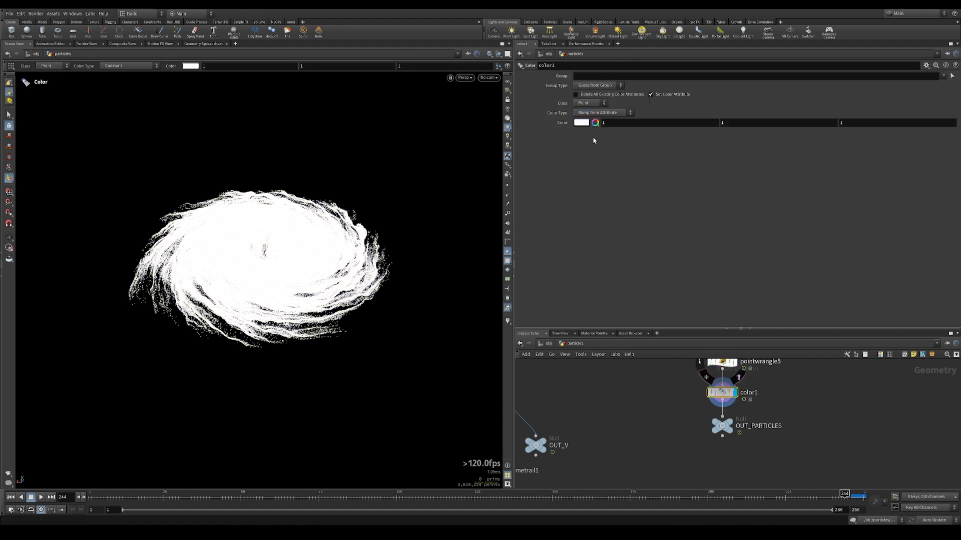
pyautogui.write('col')
pyautogui.press('Return')
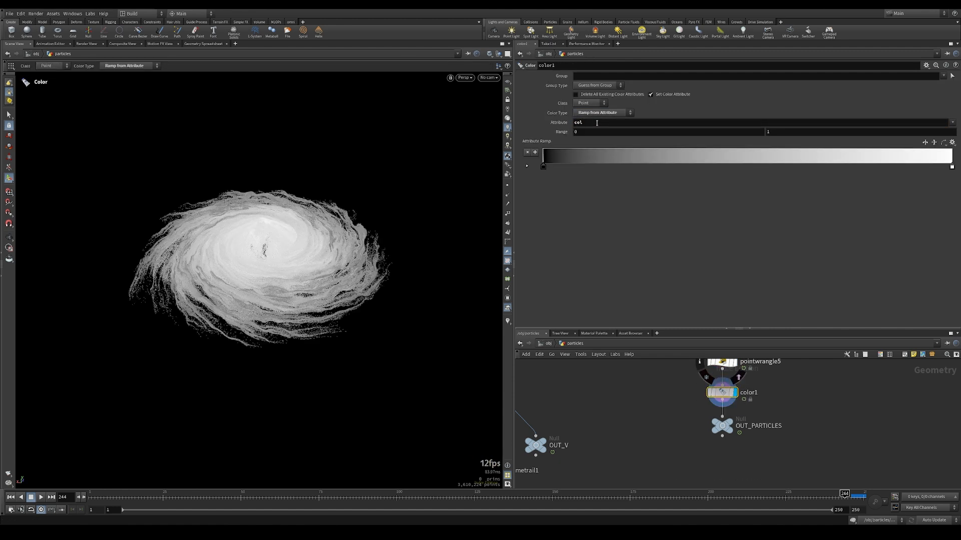
# Inspect the attribute-colored particle disc up close, and delete the color1 node
pyautogui.press('Escape')
pyautogui.moveTo(230, 190); pyautogui.dragTo(291, 169)
pyautogui.press('Return')
pyautogui.moveTo(543, 167)
pyautogui.mouseDown()
pyautogui.moveTo(619, 162)
pyautogui.moveTo(543, 167)
pyautogui.mouseUp()
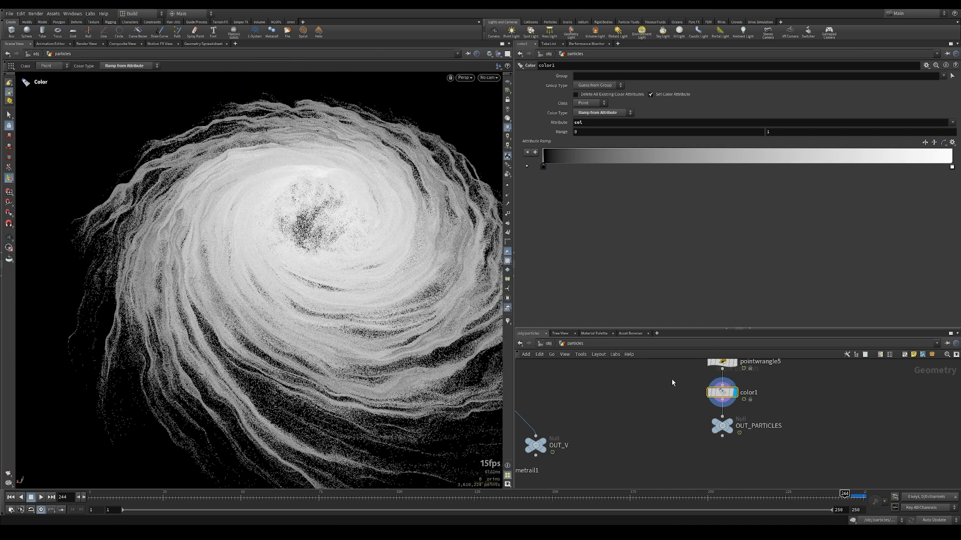
pyautogui.press('Delete')
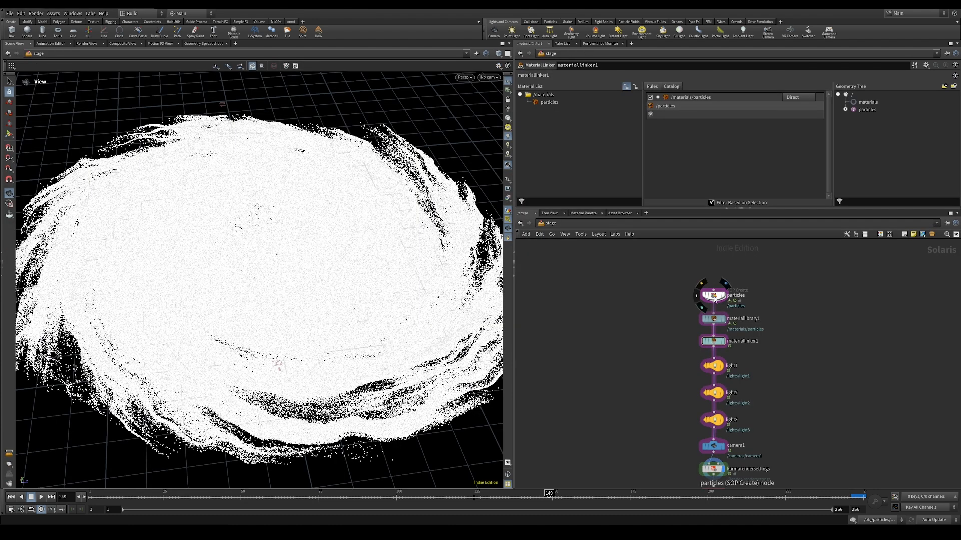
# Open the particles SOP Create network in the Solaris stage and show the settings of object_merge1, which imports OUT_PARTICLES
pyautogui.scroll(3, 808, 301)
pyautogui.doubleClick(652, 296)
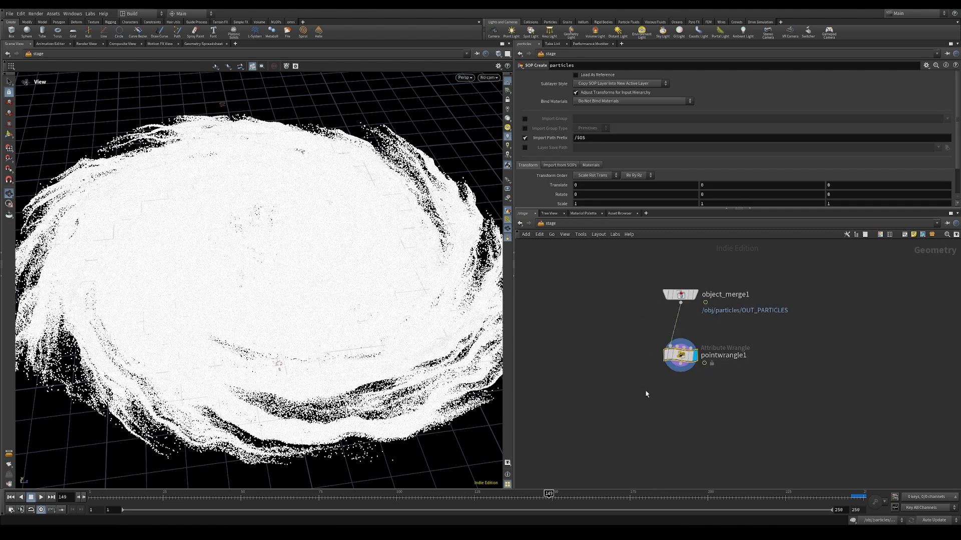
pyautogui.click(681, 253)
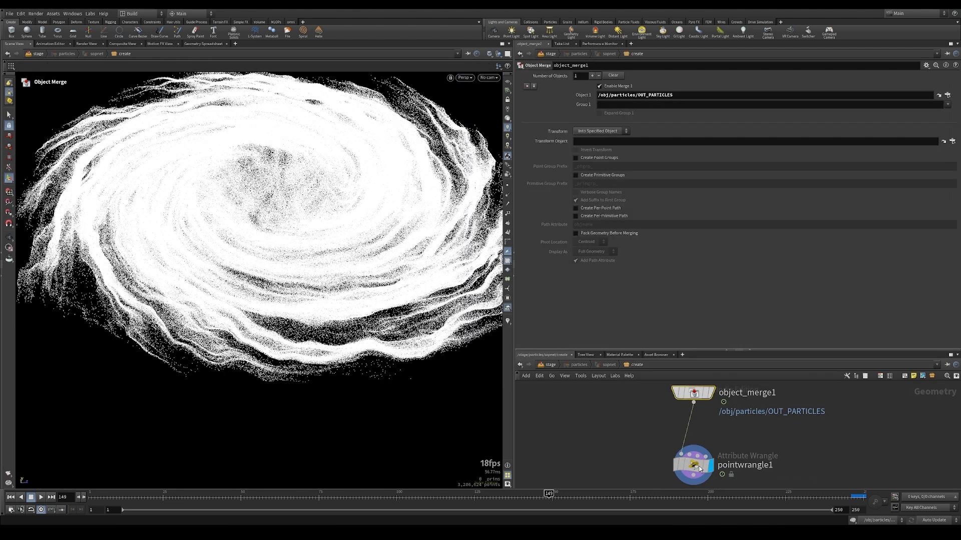
# Examine pointwrangle1's pscale expression, its age-driven ramp, and the minimum and maximum pscale values
pyautogui.click(700, 469)
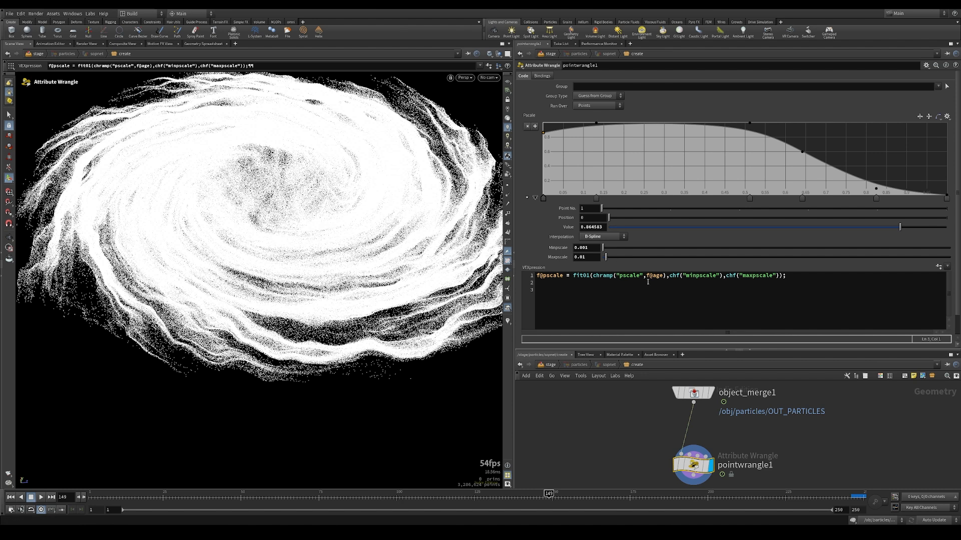
pyautogui.moveTo(645, 276); pyautogui.dragTo(663, 276)
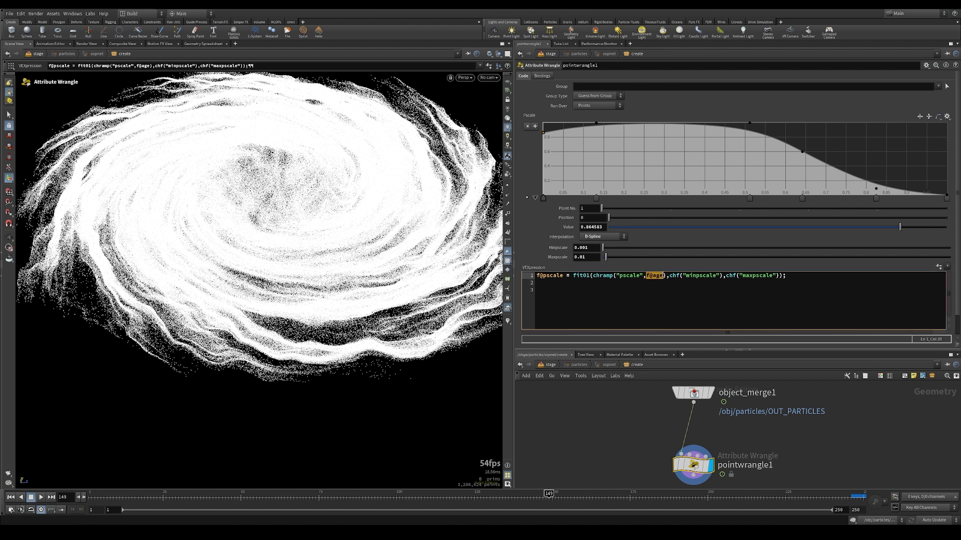
pyautogui.click(664, 276)
pyautogui.click(544, 134)
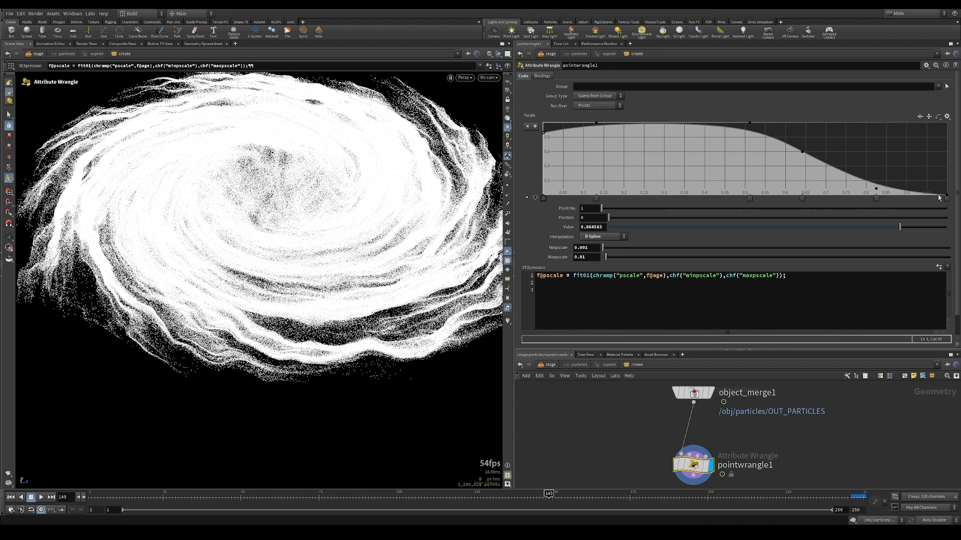
pyautogui.doubleClick(585, 248)
# Return to the stage and open the particles material in materiallibrary1 to review its standard surface, geometry property and ramp nodes
pyautogui.click(539, 365)
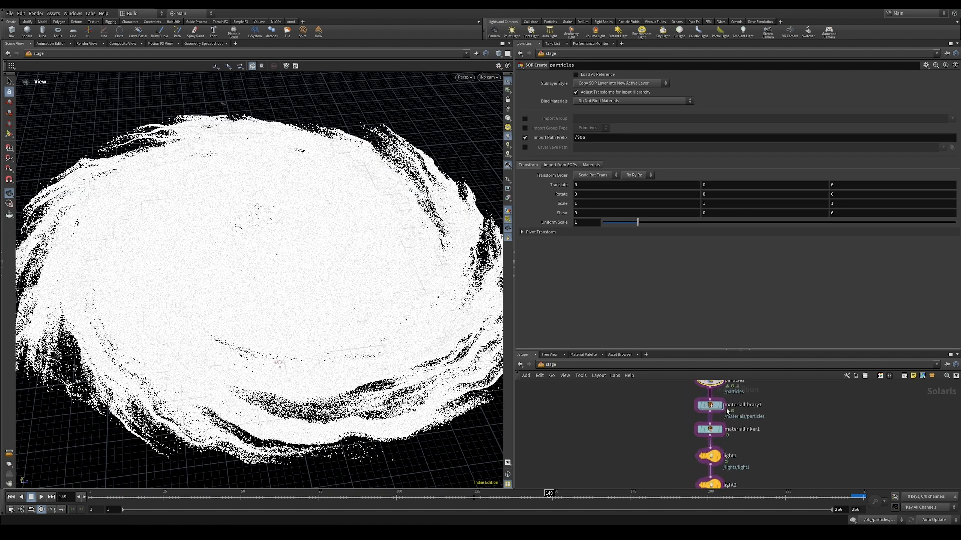
pyautogui.click(716, 409)
pyautogui.doubleClick(716, 409)
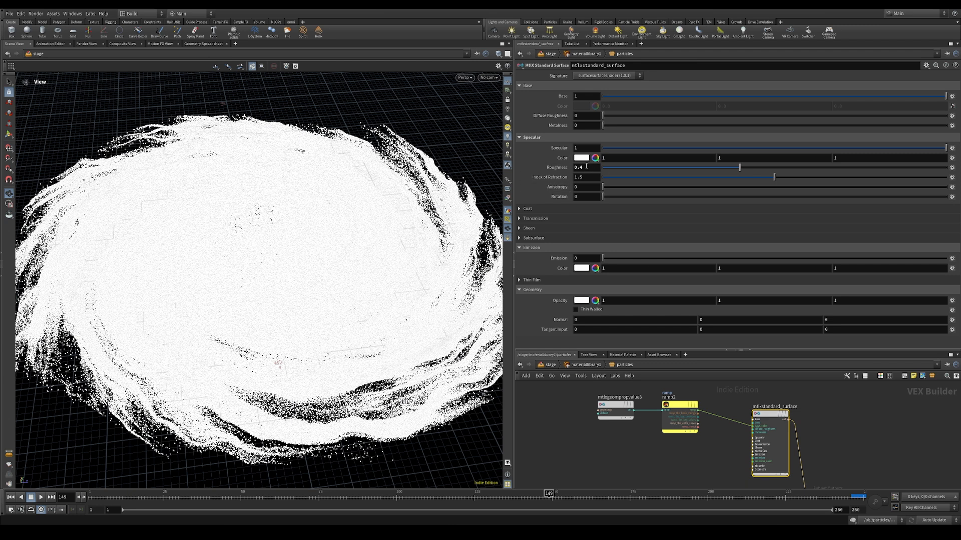
pyautogui.scroll(1, 615, 430)
pyautogui.click(615, 406)
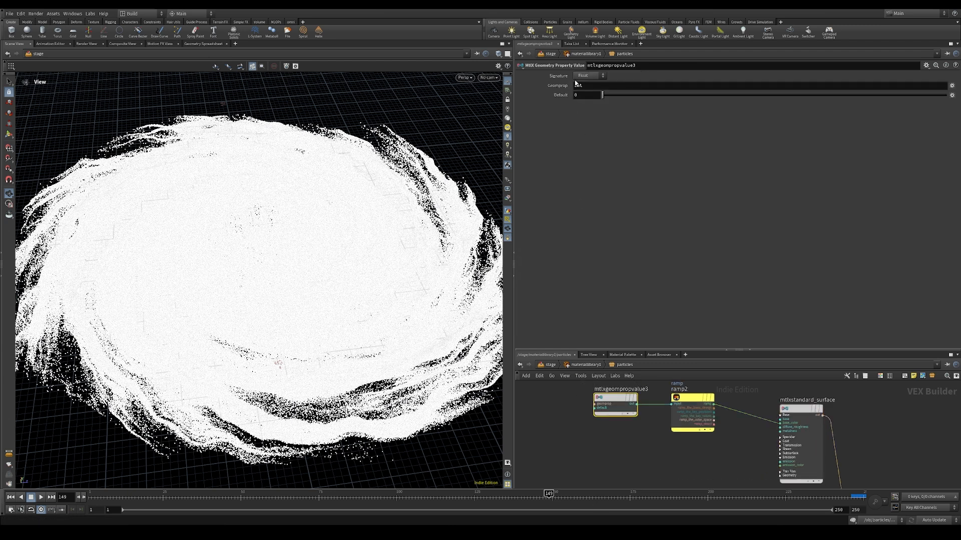
pyautogui.click(681, 396)
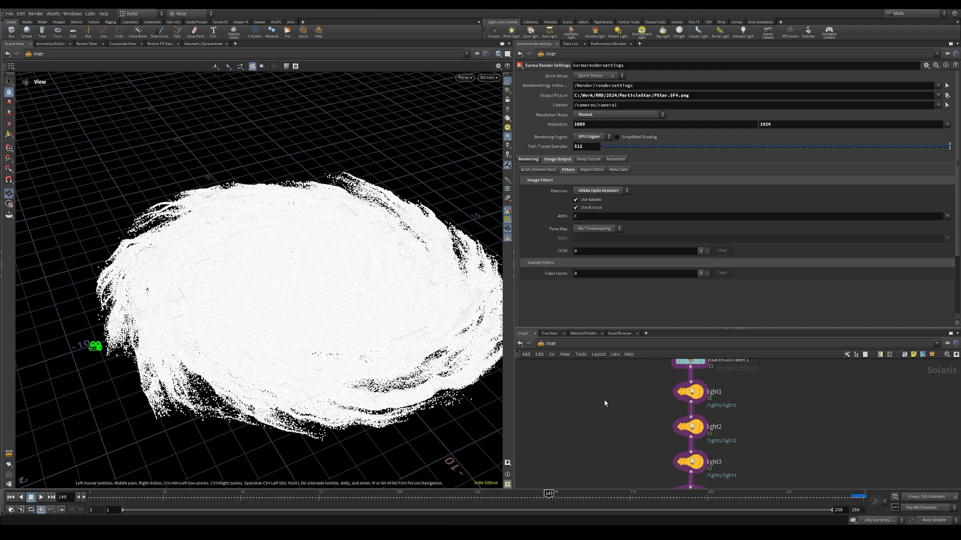
# Select light1, light2 and light3 together in the stage network and examine their placement around the particle disc
pyautogui.moveTo(636, 383); pyautogui.dragTo(735, 461)
pyautogui.scroll(-5, 337, 370)
pyautogui.moveTo(337, 370); pyautogui.dragTo(186, 351)
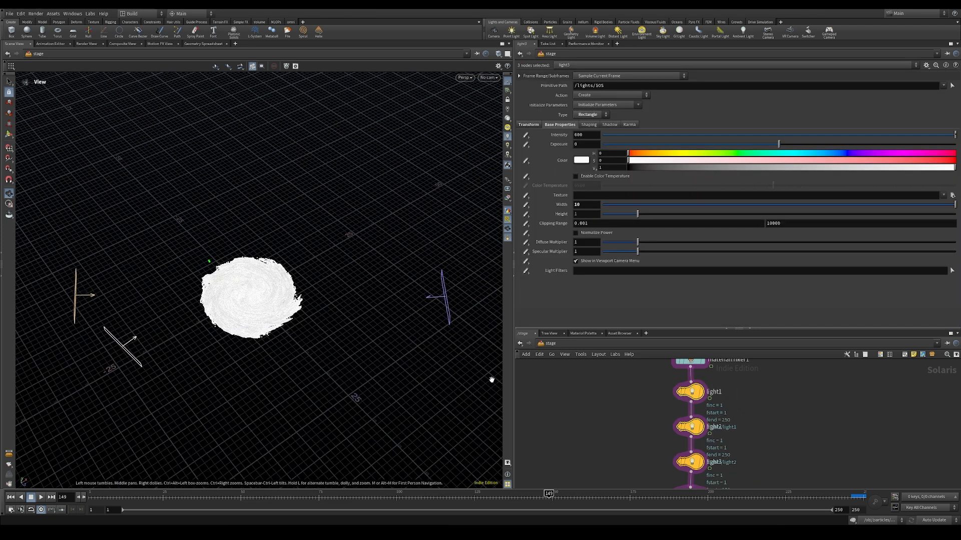
# Select camera1, look through /cameras/camera1 and scrub the timeline to frame 90 to check the shot
pyautogui.moveTo(629, 439); pyautogui.dragTo(619, 377, button='middle')
pyautogui.click(627, 434)
pyautogui.click(686, 437)
pyautogui.click(489, 79)
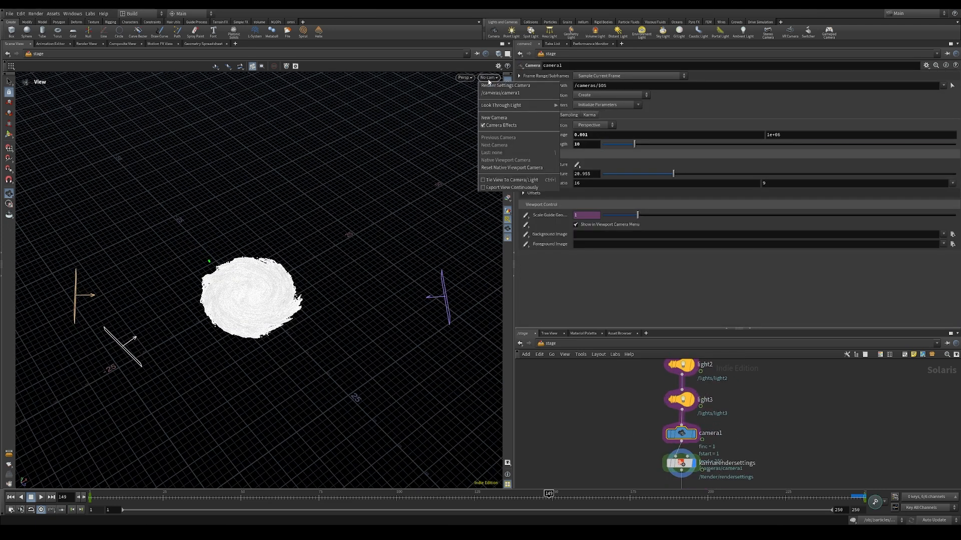
pyautogui.click(495, 90)
pyautogui.moveTo(94, 495); pyautogui.dragTo(366, 504)
# Review the motion blur settings of karmarendersettings and choose Velocity Blur as the velocity blur mode
pyautogui.click(681, 463)
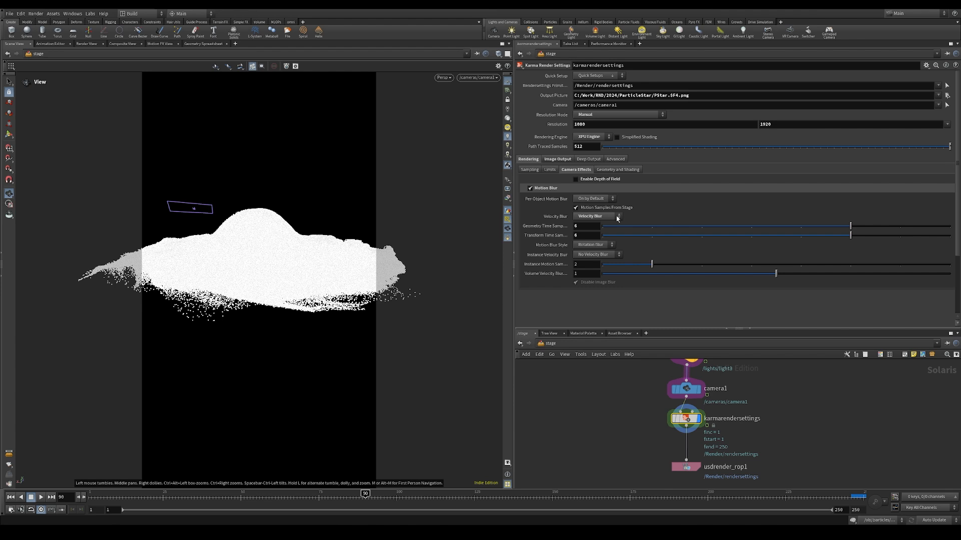
pyautogui.click(617, 217)
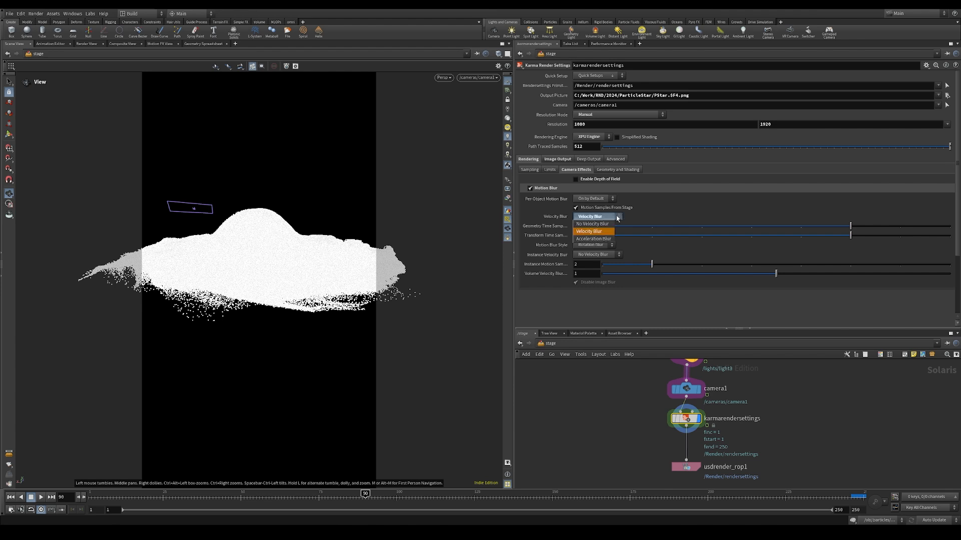
pyautogui.click(596, 232)
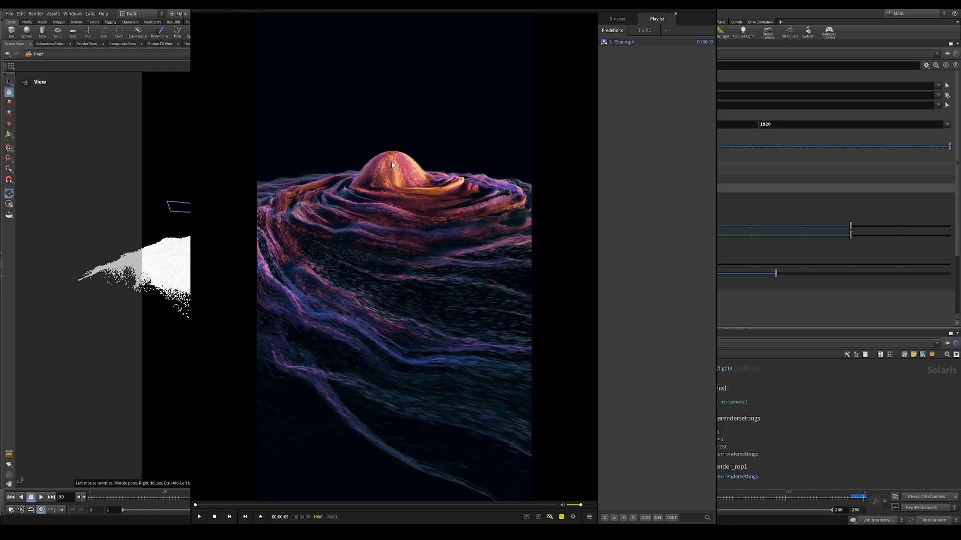
# In the media player, play the finished PStar.mp4 render and jump back to its beginning to review it again
pyautogui.click(198, 517)
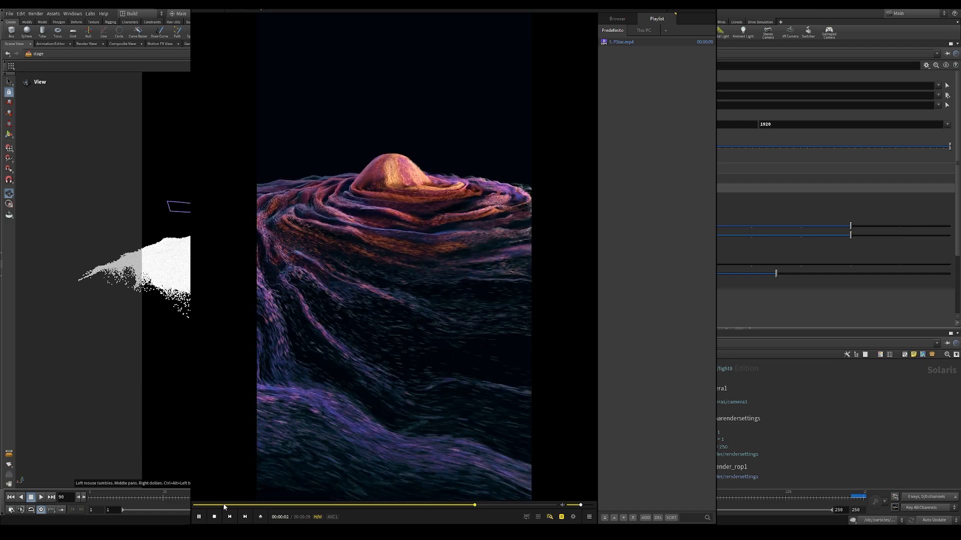
pyautogui.click(205, 505)
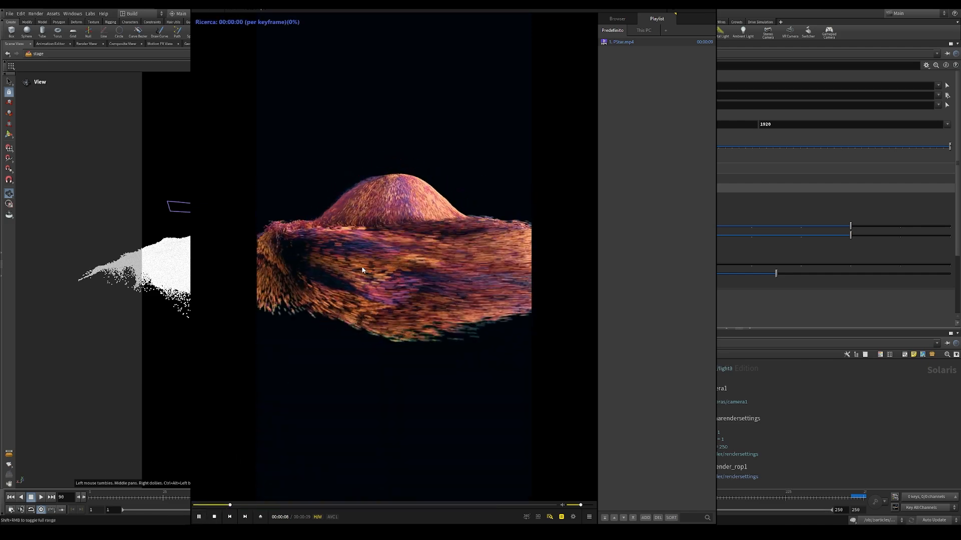